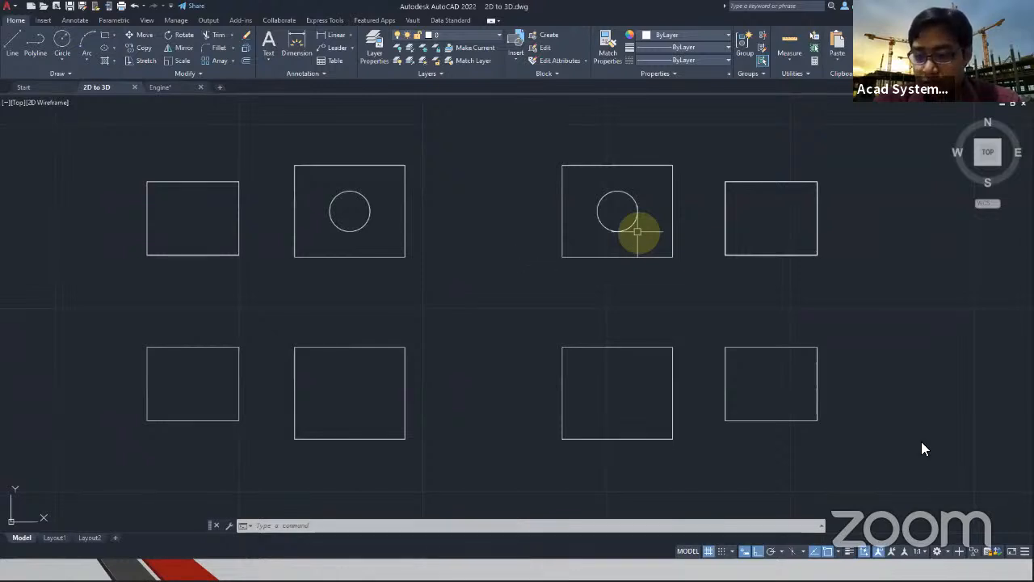
Switch to the 3D modeling workspace and set the viewport's visual style to Shaded with edges
{"action": "left_click", "coordinate": [938, 552]}
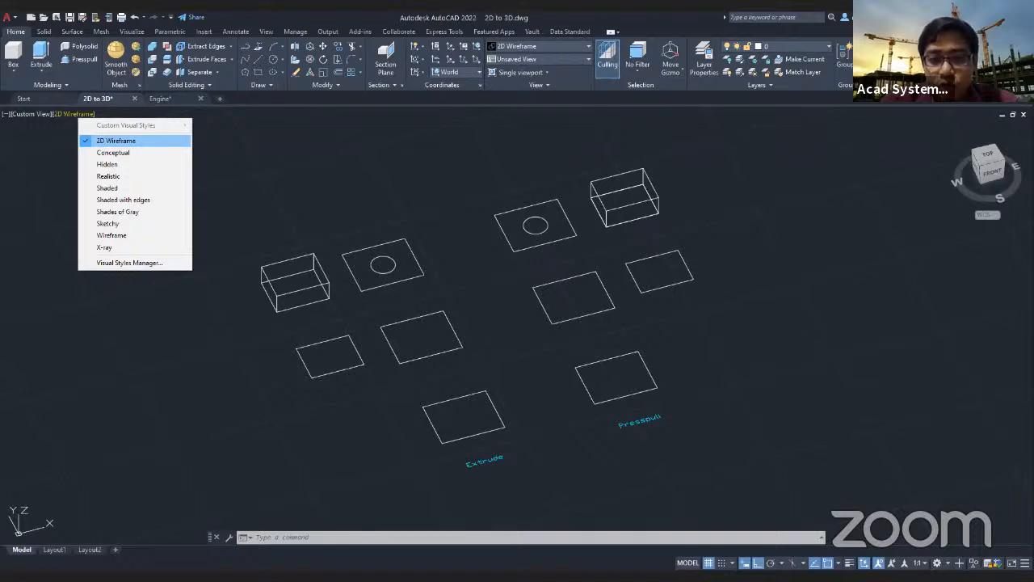
{"action": "left_click", "coordinate": [123, 200]}
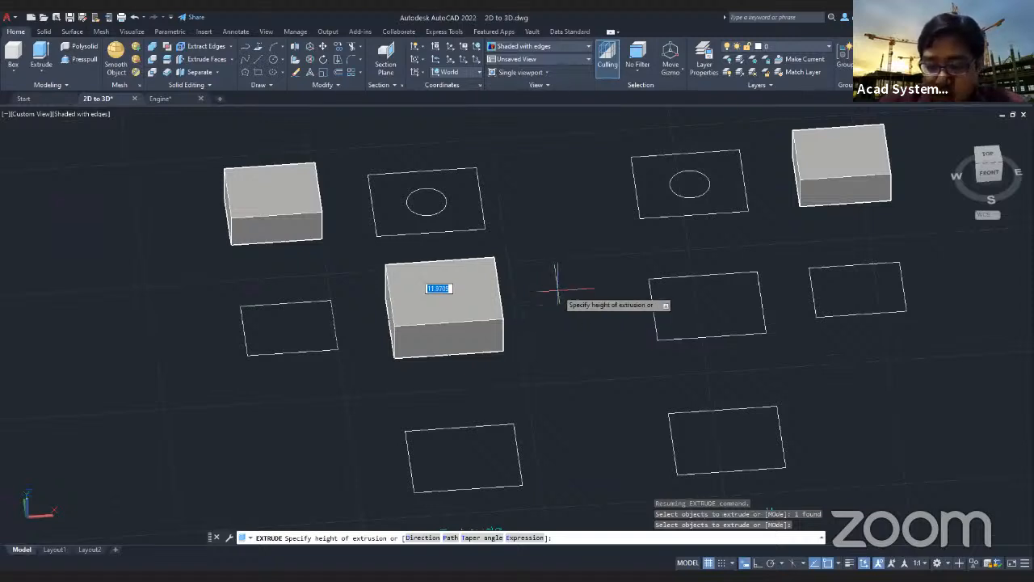
Extrude the middle rectangle in the Extrude group to a height of 15
{"action": "type", "text": "15"}
{"action": "key", "text": "Return"}
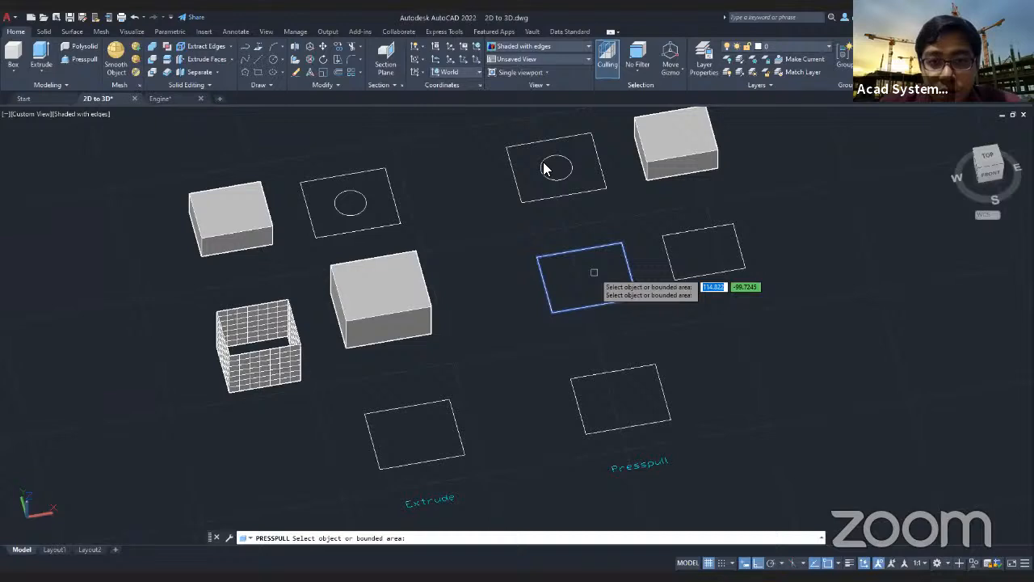
Pick the bounded area of the middle rectangle in the Presspull group for Presspull
{"action": "left_click", "coordinate": [594, 272]}
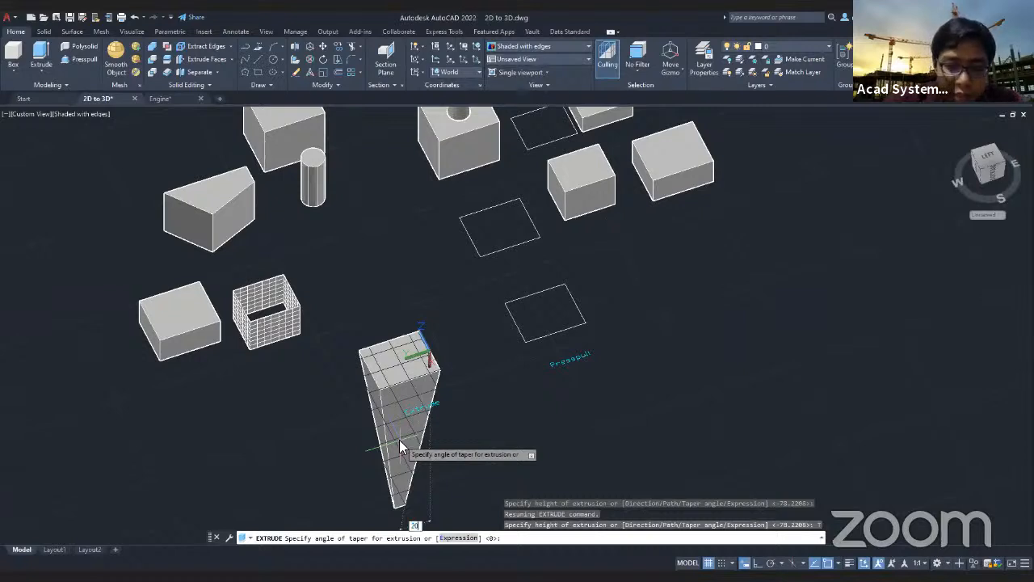
Apply a taper angle of 20 to the extrusion of the rectangle beside the Extrude label
{"action": "key", "text": "Return"}
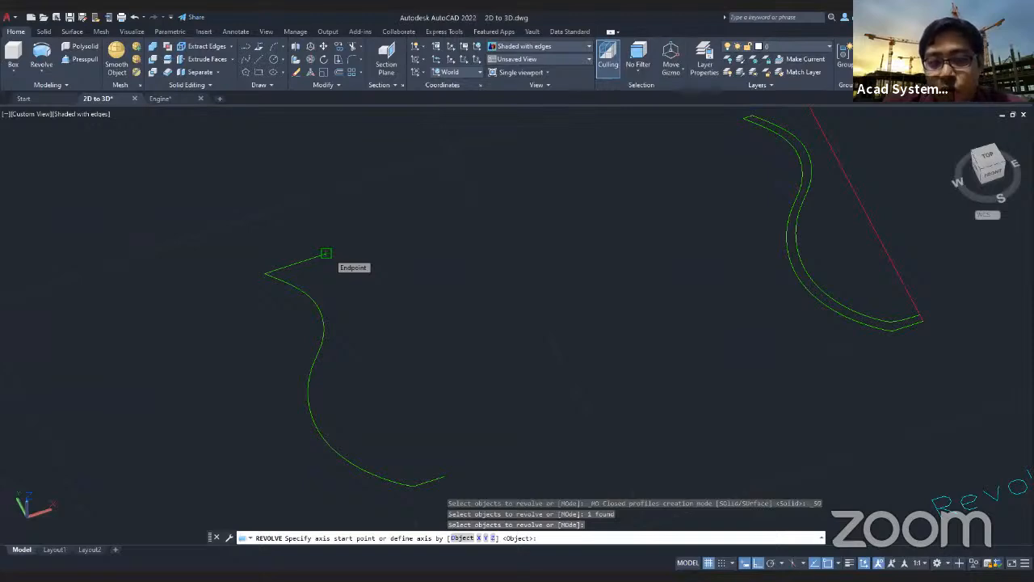
Revolve the single-line vase profile 360 degrees about the axis through its upper and lower inner endpoints
{"action": "left_click", "coordinate": [326, 253]}
{"action": "left_click", "coordinate": [444, 477]}
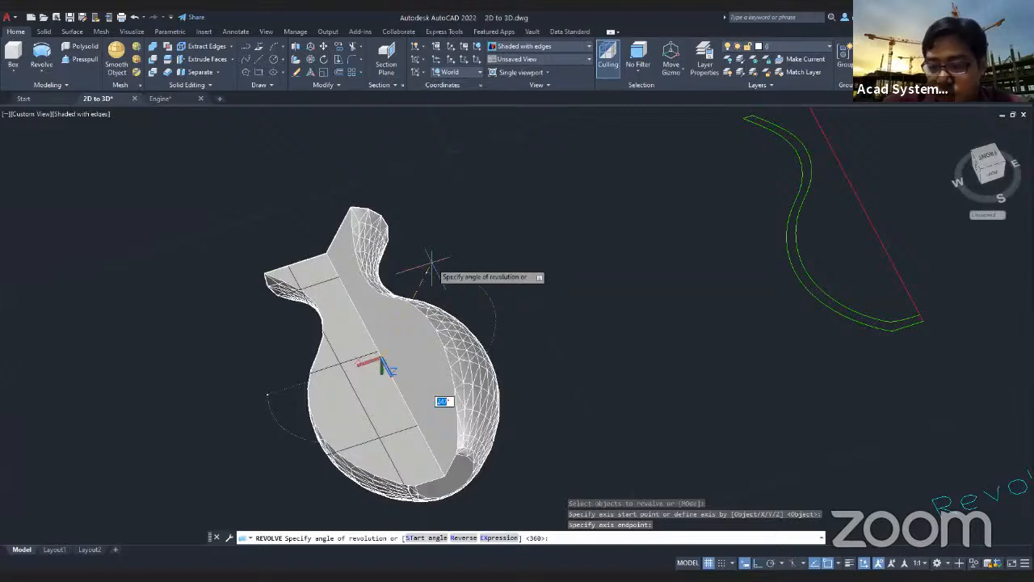
{"action": "type", "text": "360"}
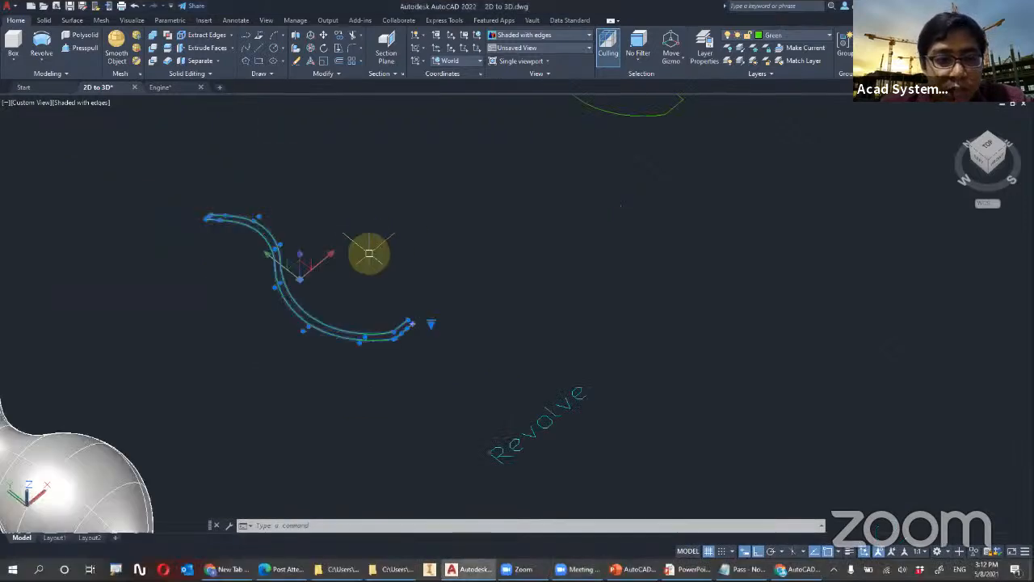
{"action": "left_click", "coordinate": [369, 253]}
{"action": "left_click", "coordinate": [428, 213]}
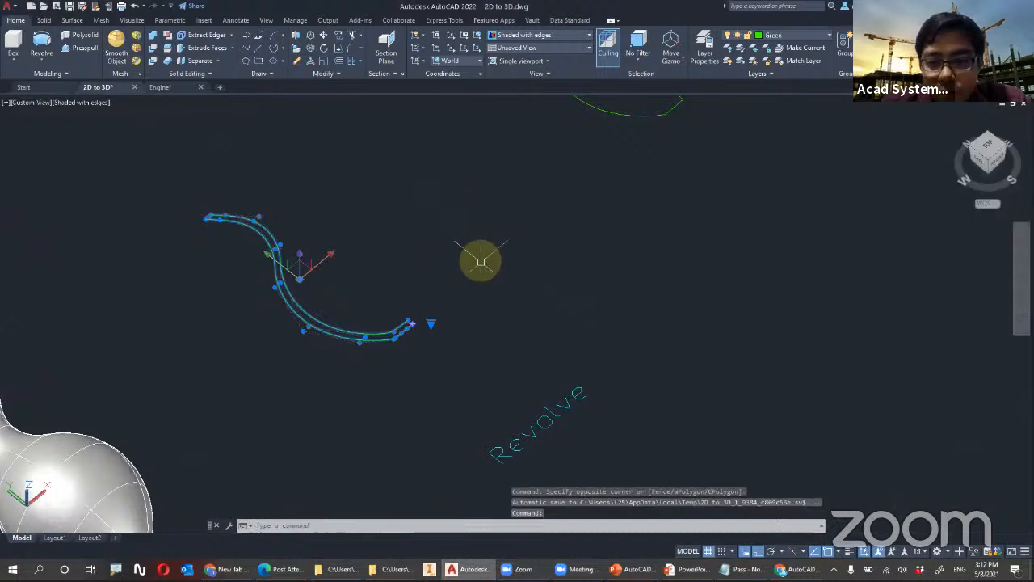
{"action": "scroll", "coordinate": [415, 275], "scroll_direction": "up", "scroll_amount": 2}
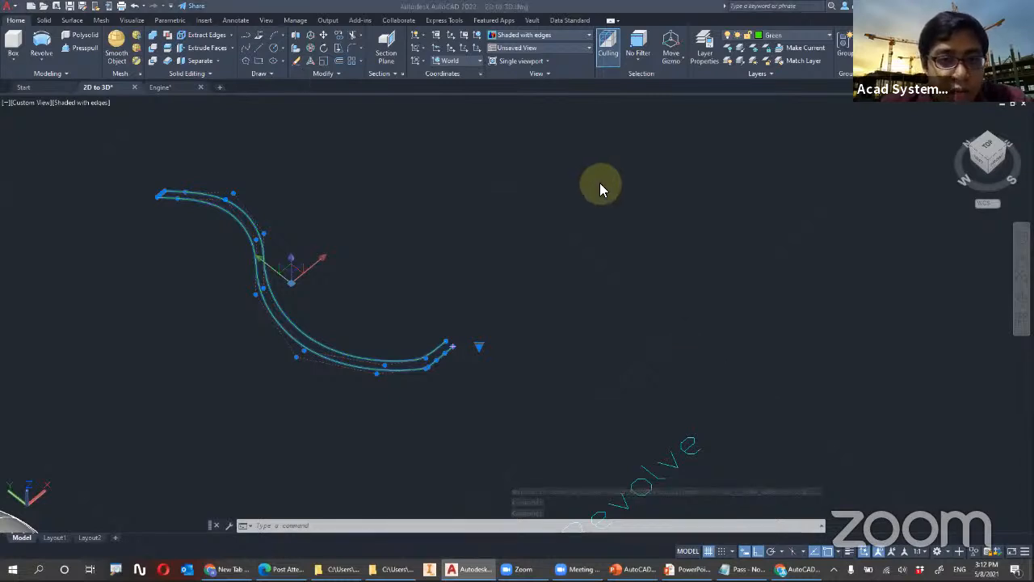
{"action": "left_click", "coordinate": [396, 282]}
{"action": "key", "text": "Escape"}
{"action": "scroll", "coordinate": [302, 278], "scroll_direction": "down", "scroll_amount": 2}
{"action": "scroll", "coordinate": [397, 319], "scroll_direction": "up", "scroll_amount": 5}
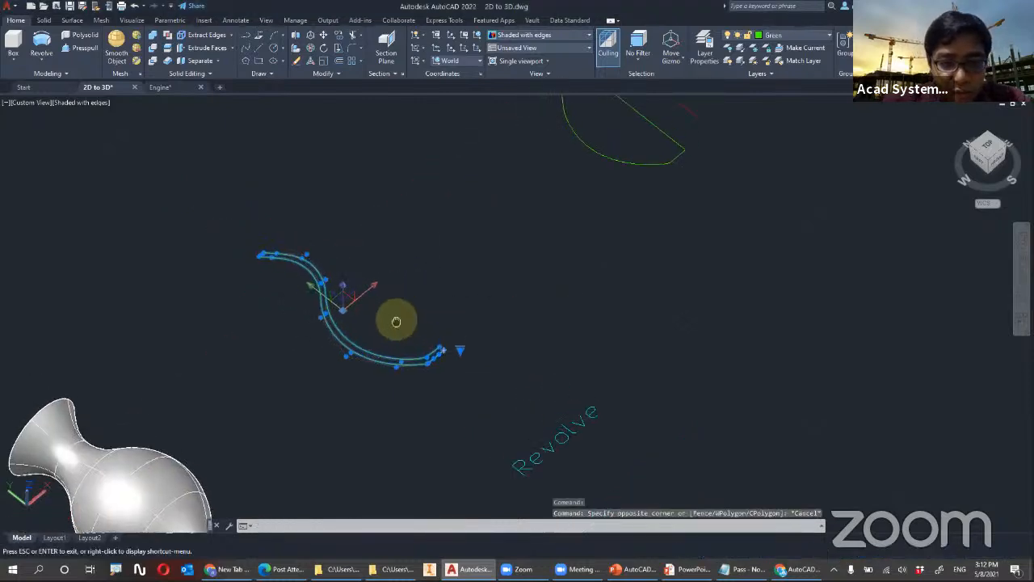
{"action": "key", "text": "Escape"}
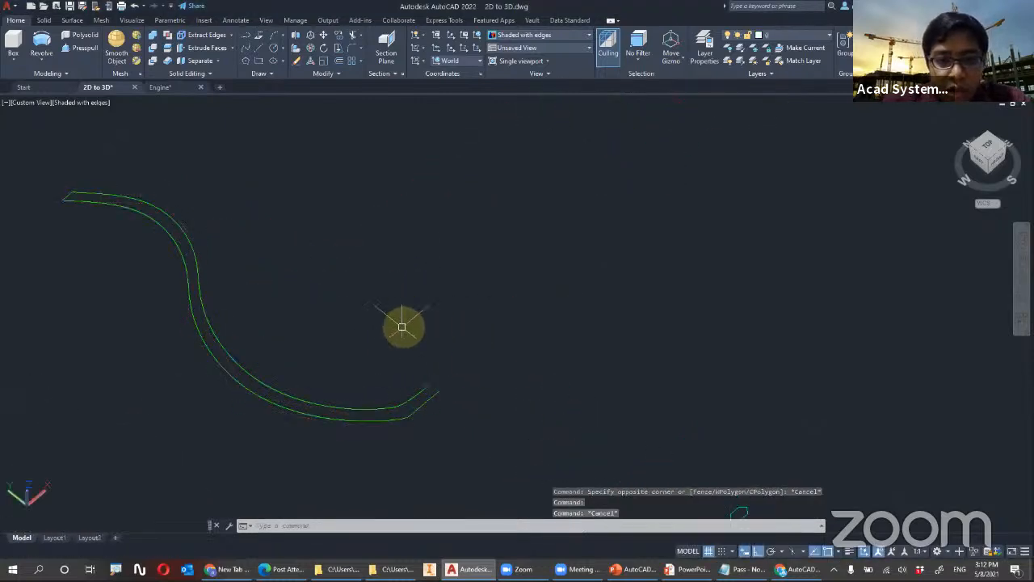
Explode the double-line vase profile into separate curves and check that its inner curve can be selected alone
{"action": "left_click", "coordinate": [411, 397]}
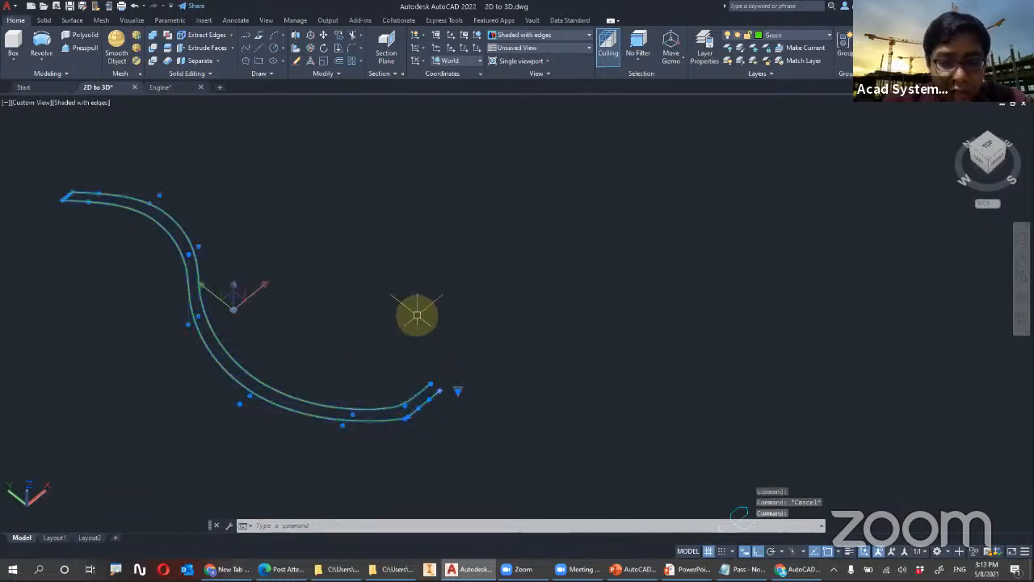
{"action": "key", "text": "Return"}
{"action": "key", "text": "Escape"}
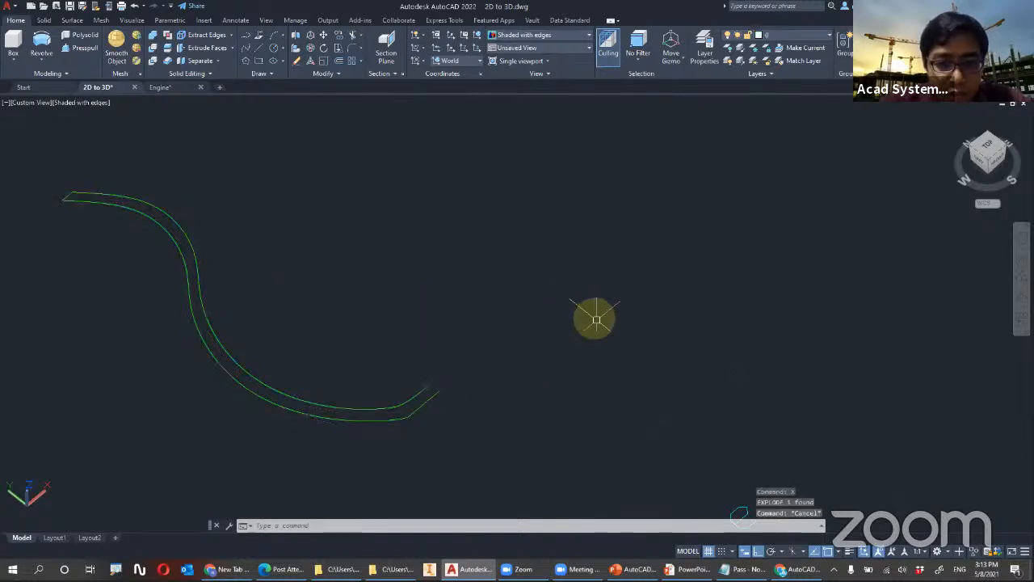
{"action": "left_click", "coordinate": [210, 346]}
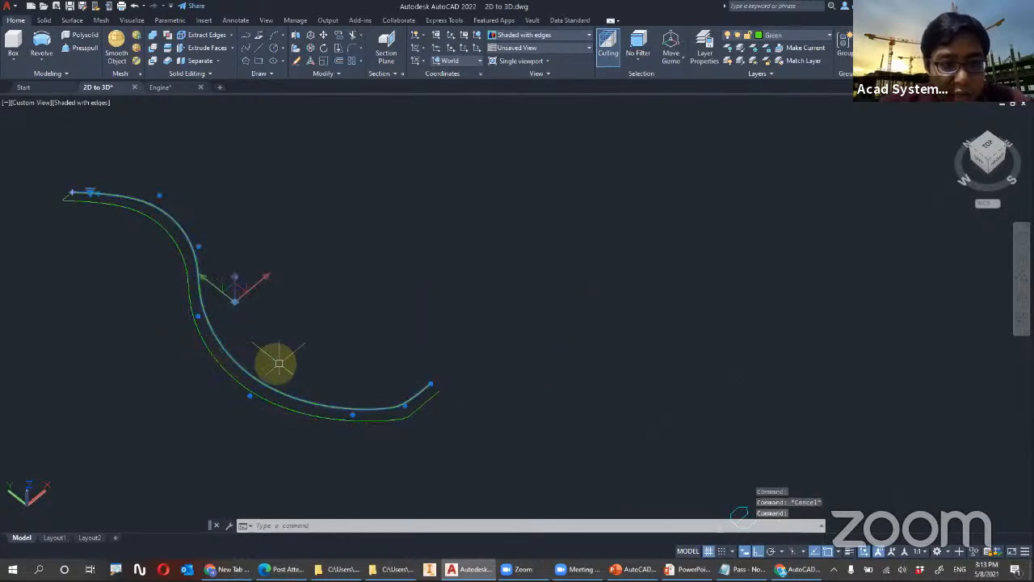
{"action": "key", "text": "Escape"}
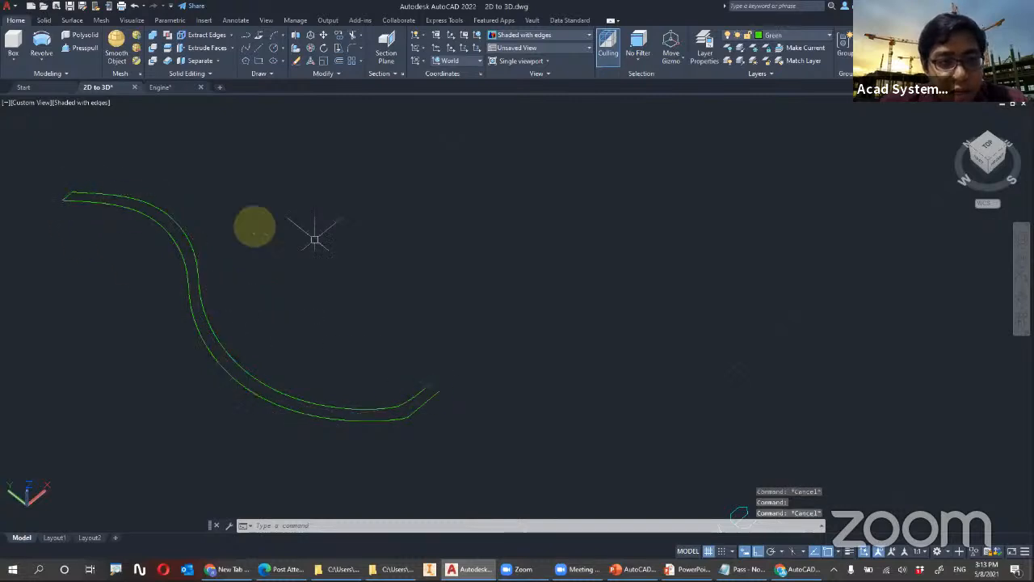
Revolve all four exploded curves of the double-line vase profile through a partial angle about an axis starting at its open base end
{"action": "scroll", "coordinate": [358, 357], "scroll_direction": "up", "scroll_amount": 3}
{"action": "scroll", "coordinate": [187, 185], "scroll_direction": "down", "scroll_amount": 4}
{"action": "middle_click_drag", "start_coordinate": [217, 201], "coordinate": [296, 242]}
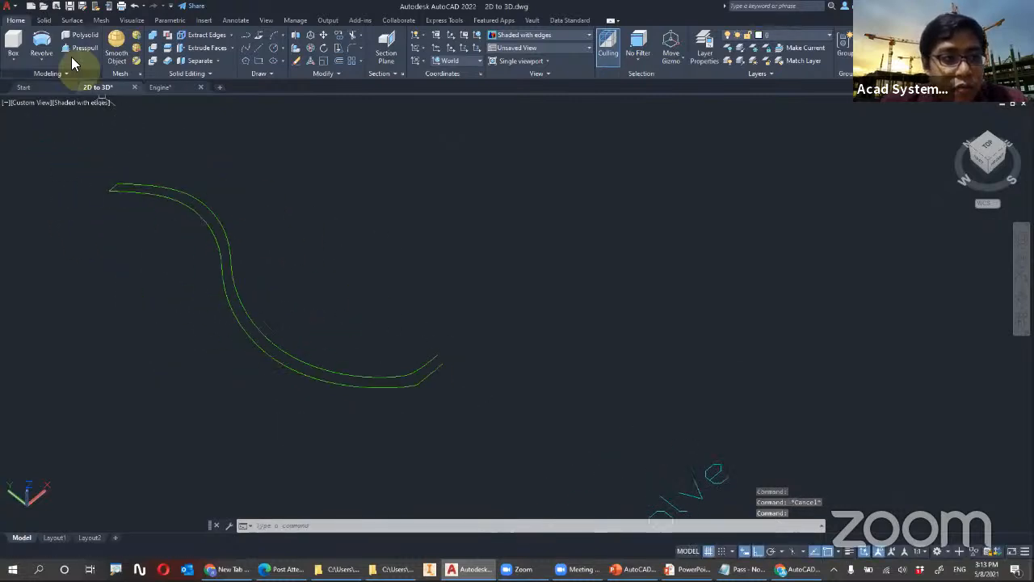
{"action": "left_click", "coordinate": [43, 44]}
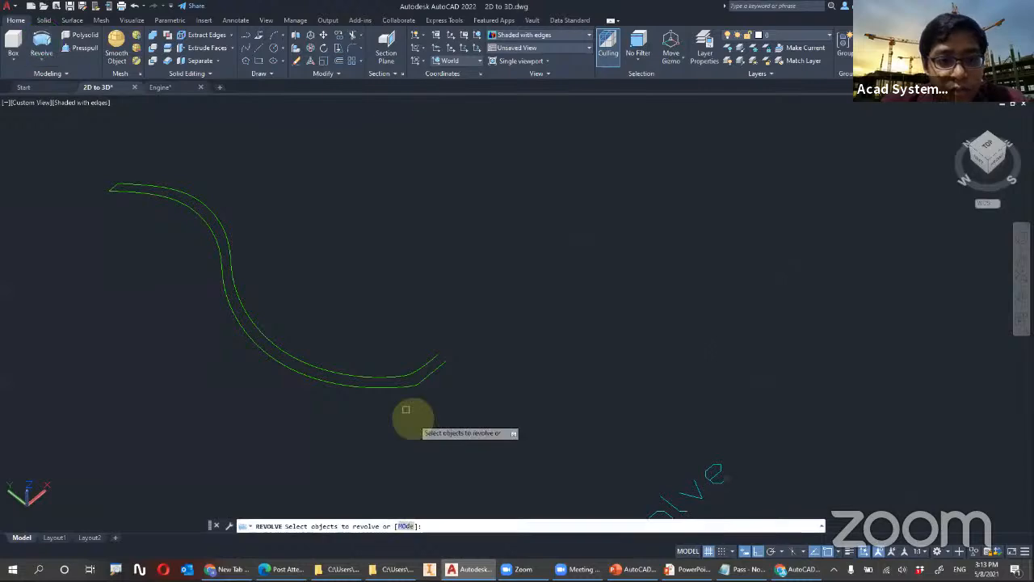
{"action": "left_click", "coordinate": [459, 427]}
{"action": "left_click", "coordinate": [71, 98]}
{"action": "key", "text": "Return"}
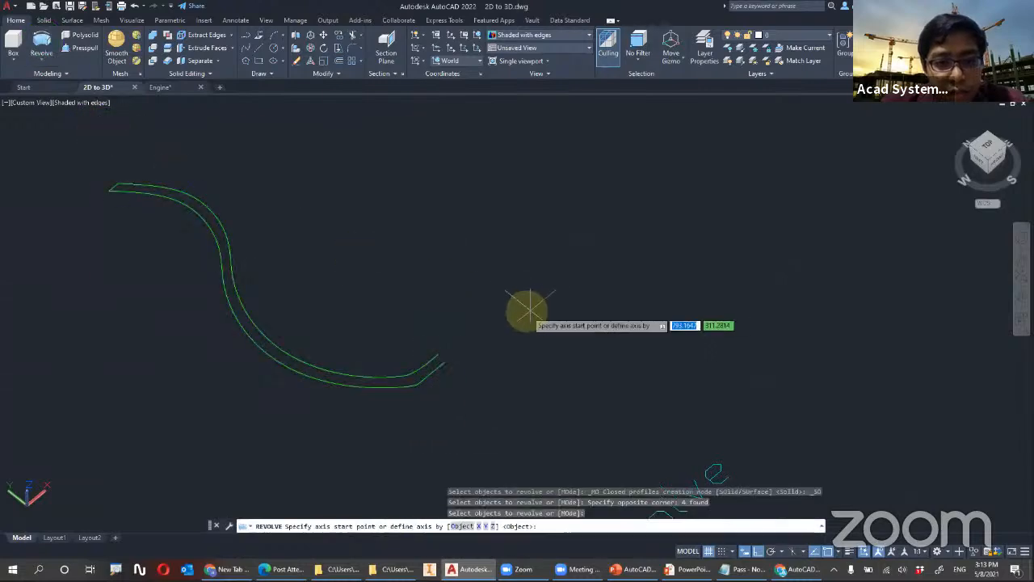
{"action": "left_click", "coordinate": [444, 358]}
{"action": "left_click", "coordinate": [448, 363]}
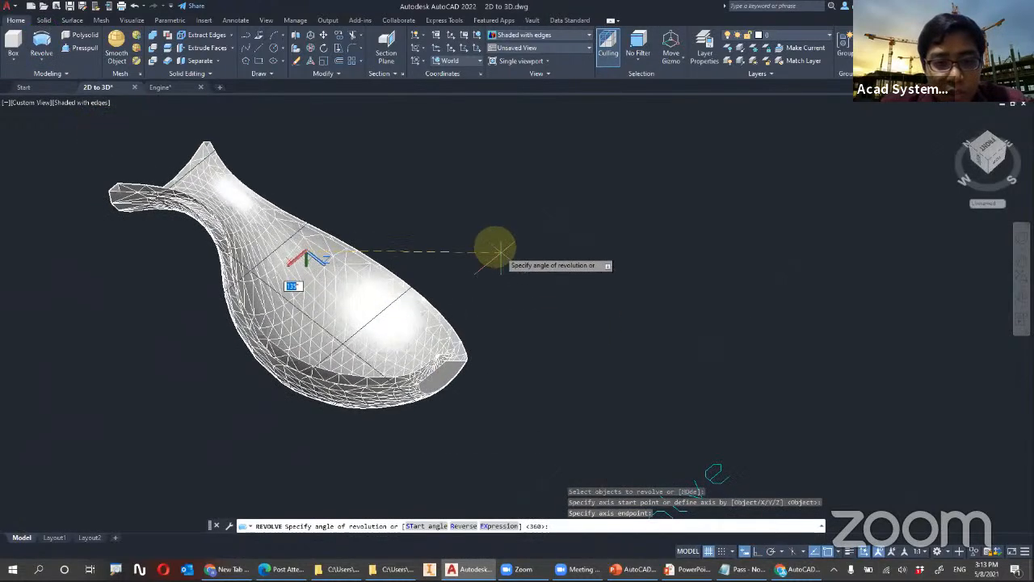
{"action": "key", "text": "Return"}
{"action": "key", "text": "Escape"}
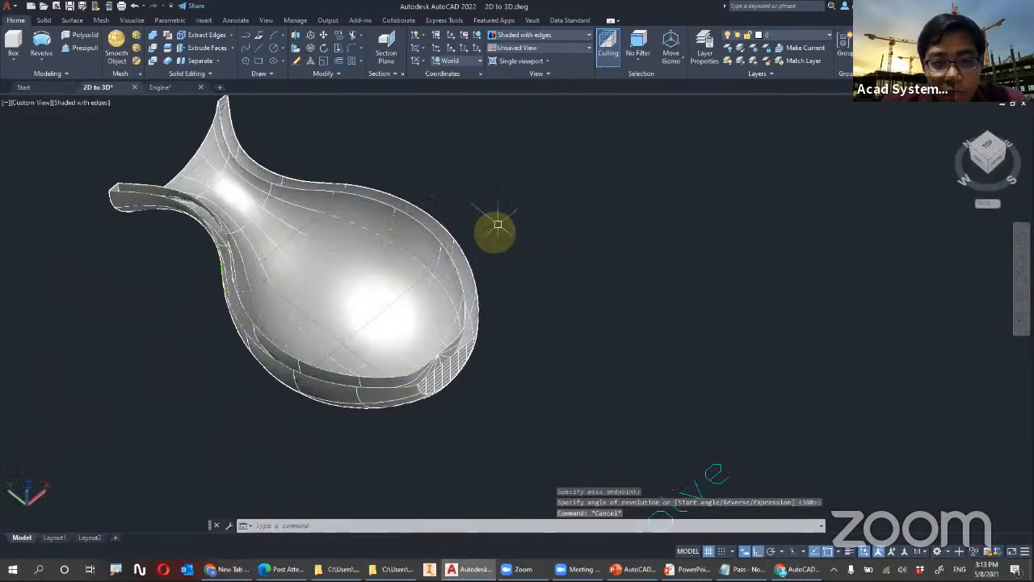
Undo the revolve of the exploded vase profile curves
{"action": "scroll", "coordinate": [452, 328], "scroll_direction": "up", "scroll_amount": 5}
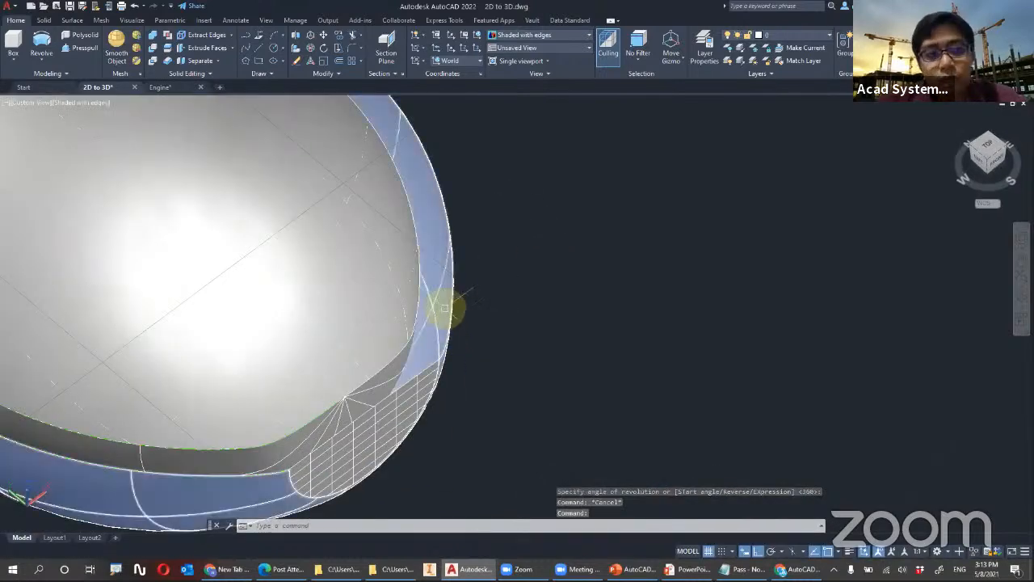
{"action": "scroll", "coordinate": [404, 194], "scroll_direction": "down", "scroll_amount": 6}
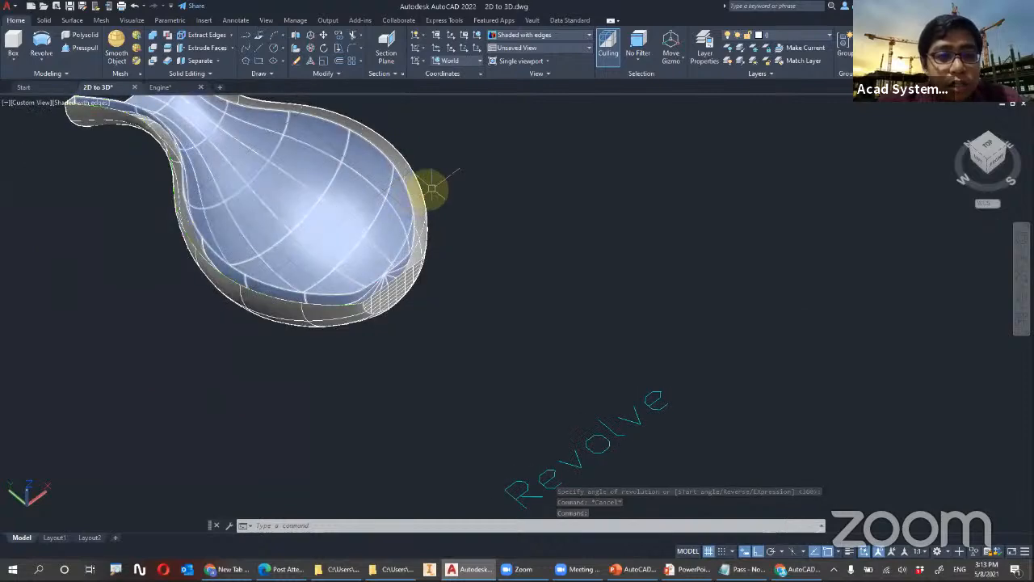
{"action": "mouse_move", "coordinate": [333, 183]}
{"action": "middle_mouse_down", "text": "shift"}
{"action": "mouse_move", "coordinate": [404, 237]}
{"action": "mouse_move", "coordinate": [351, 192]}
{"action": "middle_mouse_up", "text": "shift"}
{"action": "scroll", "coordinate": [531, 260], "scroll_direction": "up", "scroll_amount": 3}
{"action": "scroll", "coordinate": [534, 264], "scroll_direction": "down", "scroll_amount": 3}
{"action": "scroll", "coordinate": [538, 264], "scroll_direction": "up", "scroll_amount": 6}
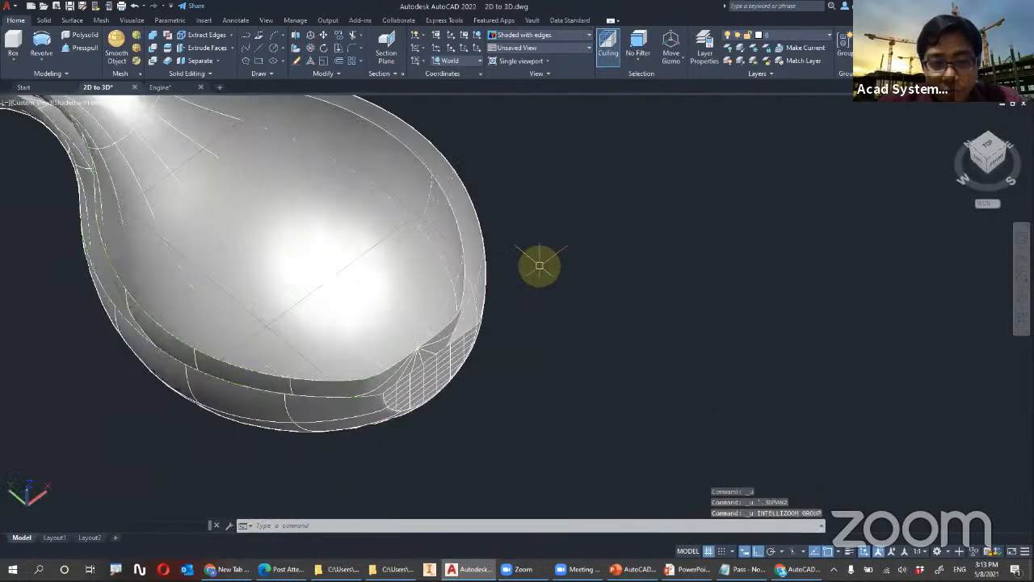
{"action": "key", "text": "ctrl+z"}
{"action": "key", "text": "ctrl+z"}
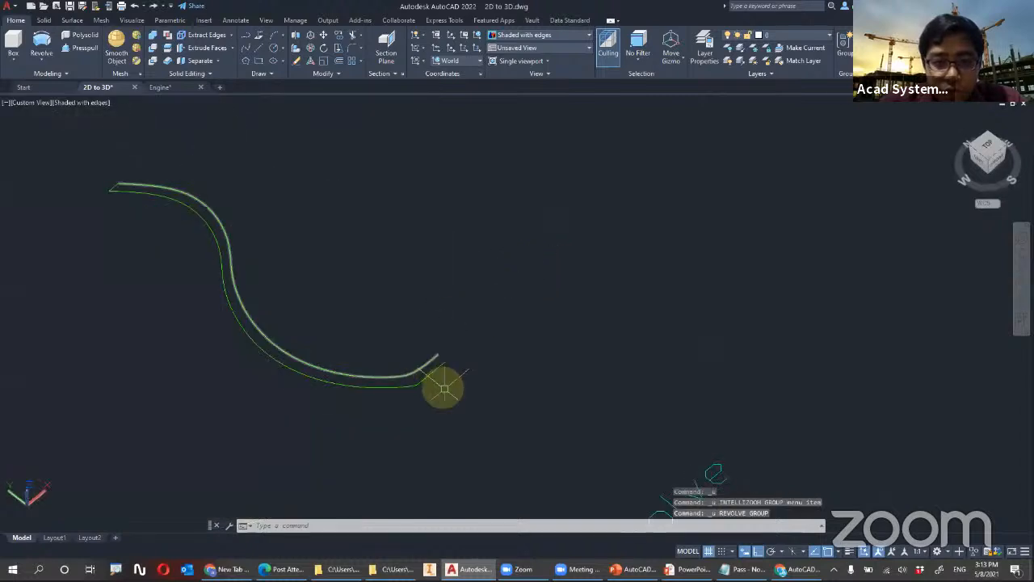
Join the four separate curves of the double-line vase profile into a single spline
{"action": "left_click", "coordinate": [56, 138]}
{"action": "left_click", "coordinate": [517, 431]}
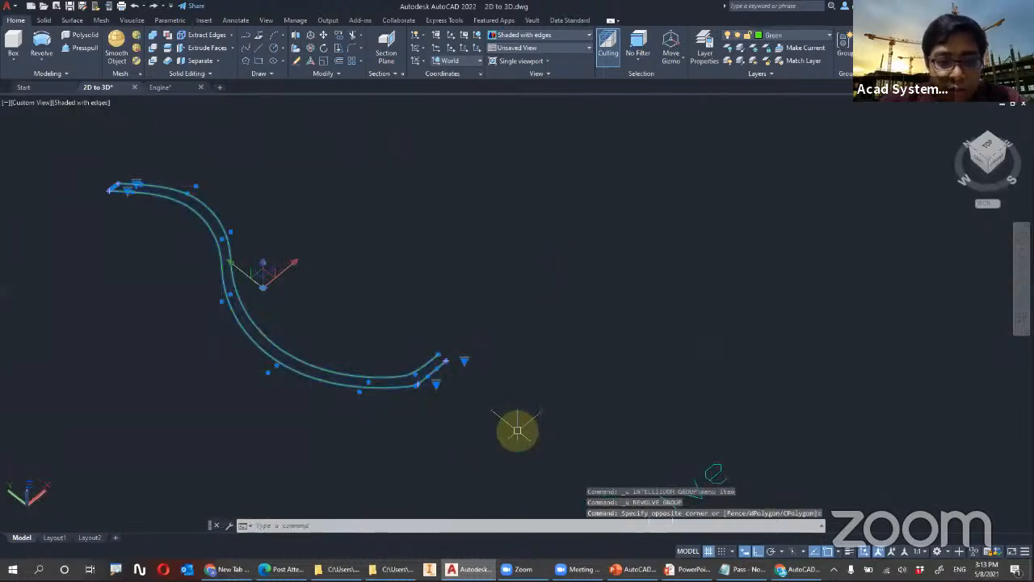
{"action": "type", "text": "joi"}
{"action": "key", "text": "Return"}
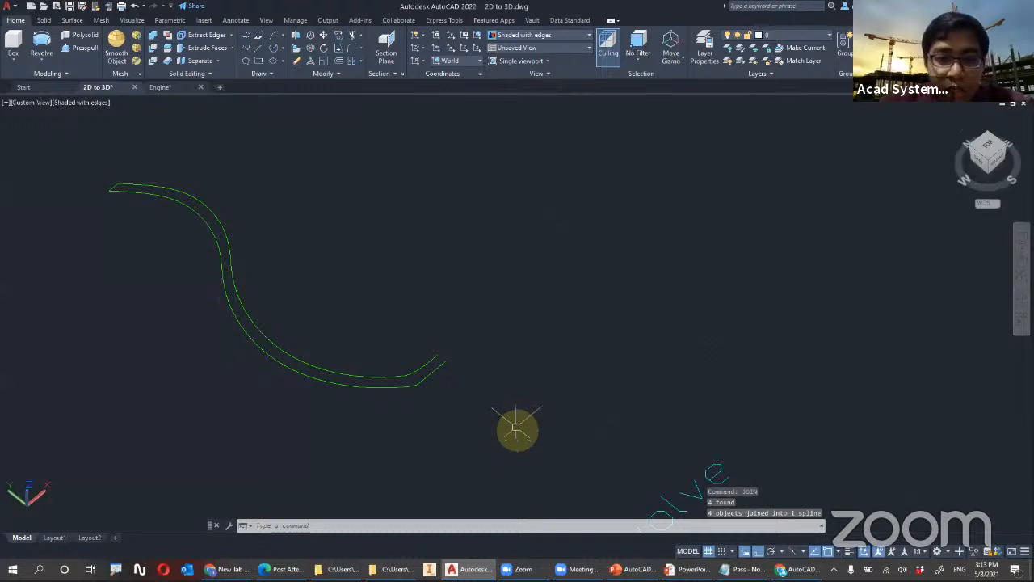
{"action": "scroll", "coordinate": [444, 359], "scroll_direction": "up", "scroll_amount": 2}
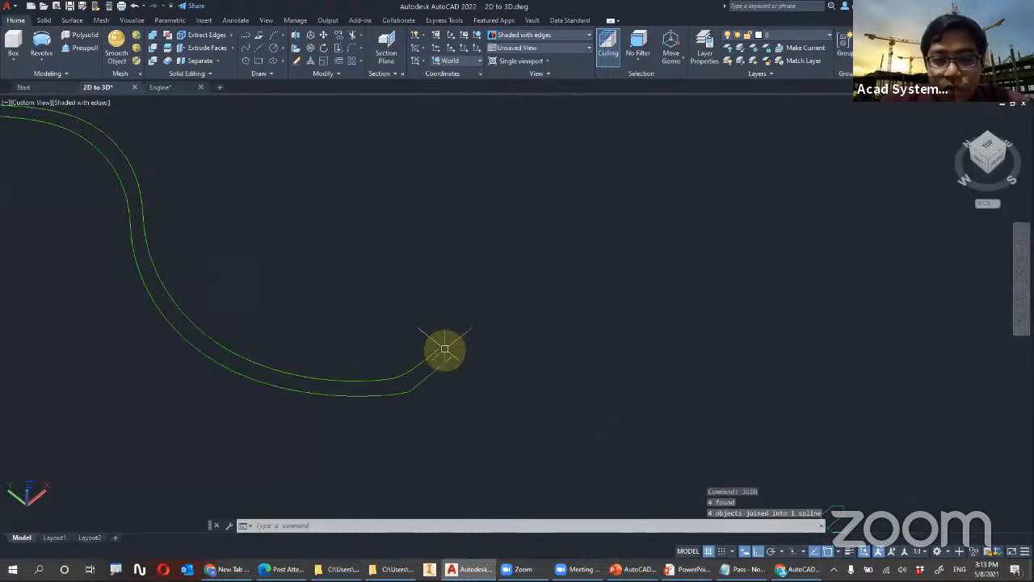
{"action": "scroll", "coordinate": [577, 363], "scroll_direction": "down", "scroll_amount": 5}
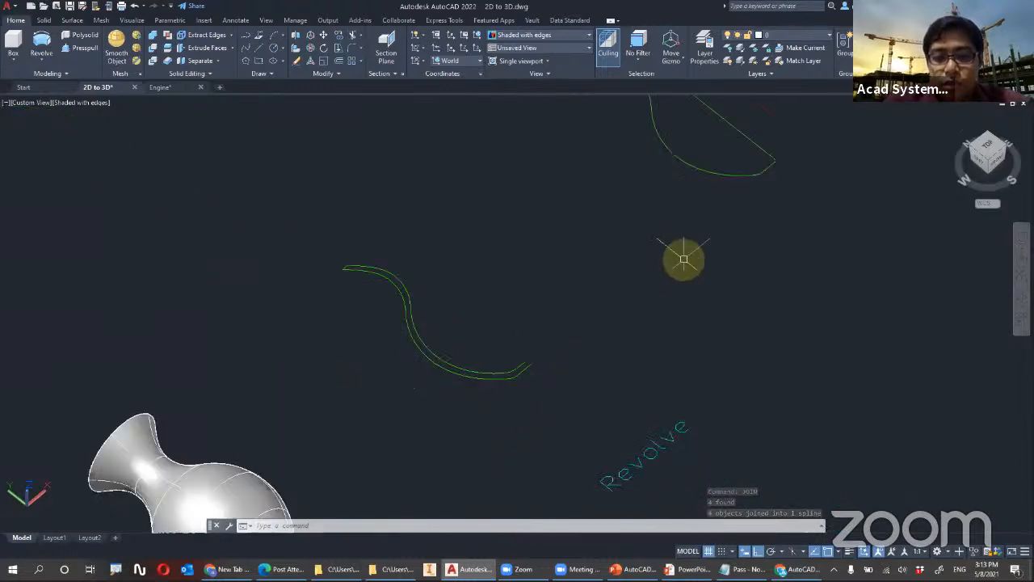
Examine the closed vase profile and the separate red axis line beside it, comparing them with the double-line profile
{"action": "middle_click_drag", "start_coordinate": [670, 270], "coordinate": [570, 363]}
{"action": "scroll", "coordinate": [607, 298], "scroll_direction": "up", "scroll_amount": 4}
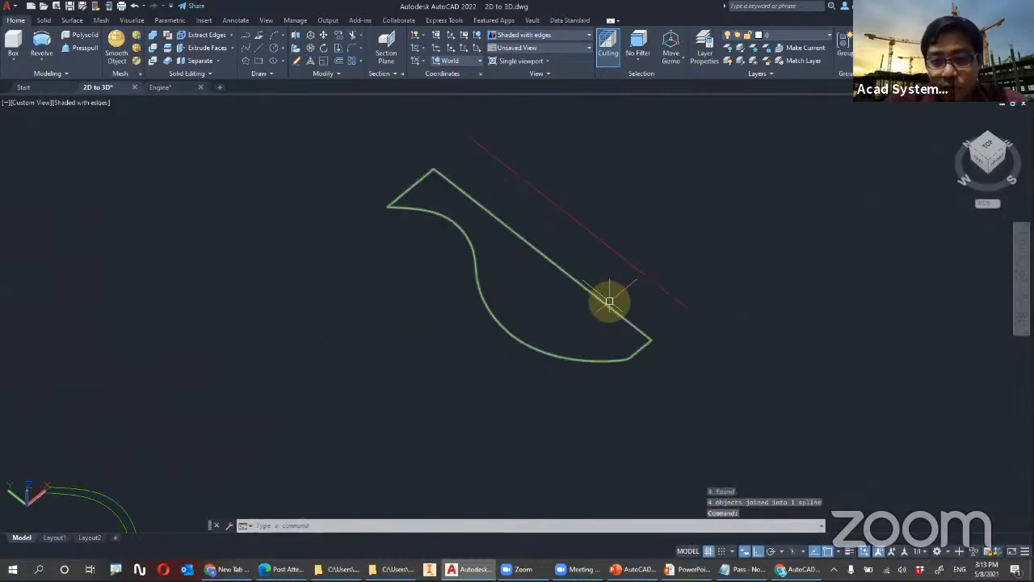
{"action": "key", "text": "Escape"}
{"action": "key", "text": "Escape"}
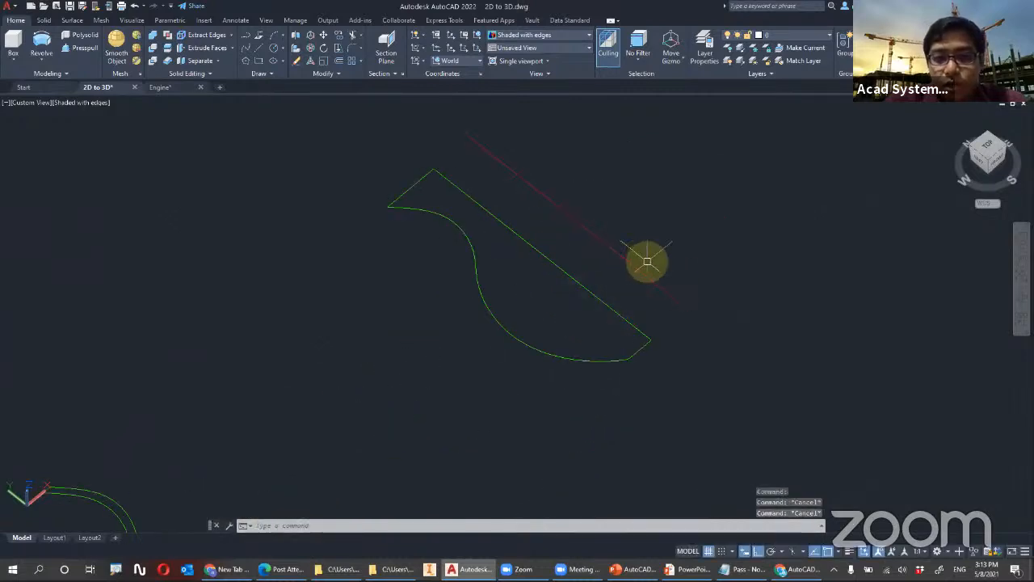
{"action": "middle_click_drag", "start_coordinate": [690, 291], "coordinate": [669, 267], "text": "shift"}
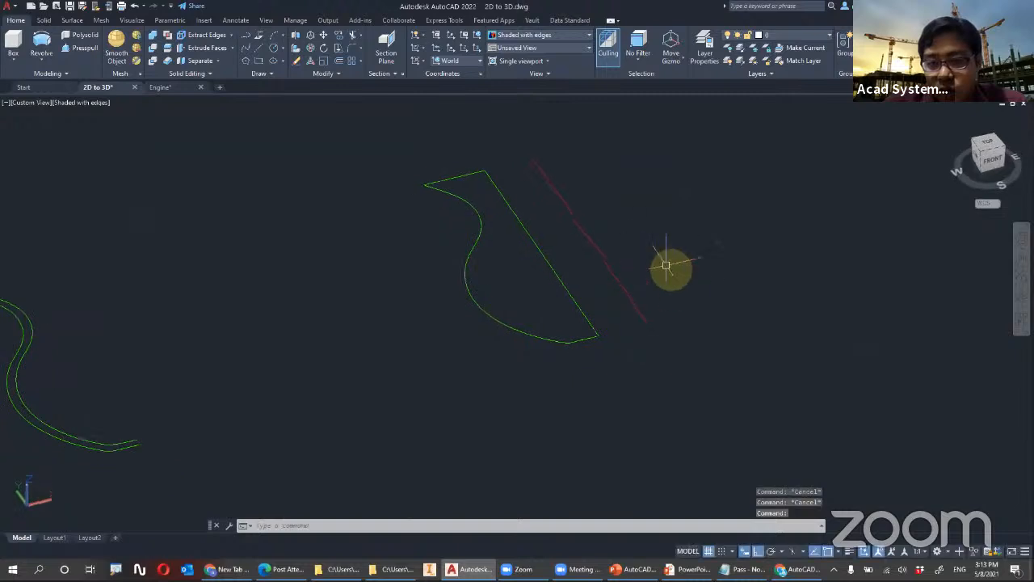
{"action": "middle_click_drag", "start_coordinate": [60, 316], "coordinate": [622, 186]}
{"action": "scroll", "coordinate": [493, 339], "scroll_direction": "down", "scroll_amount": 3}
{"action": "middle_click_drag", "start_coordinate": [711, 335], "coordinate": [296, 363]}
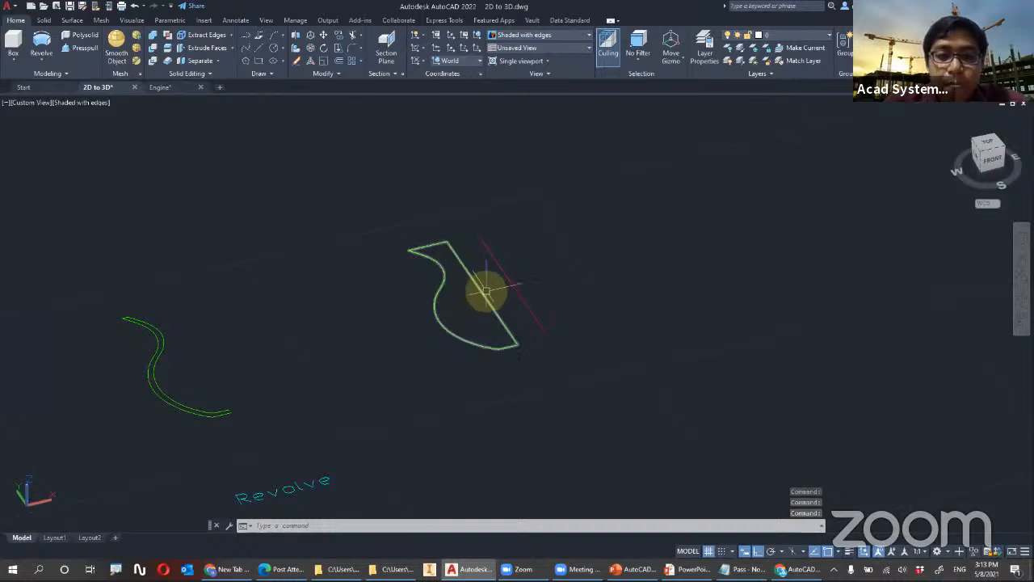
{"action": "left_click", "coordinate": [501, 319]}
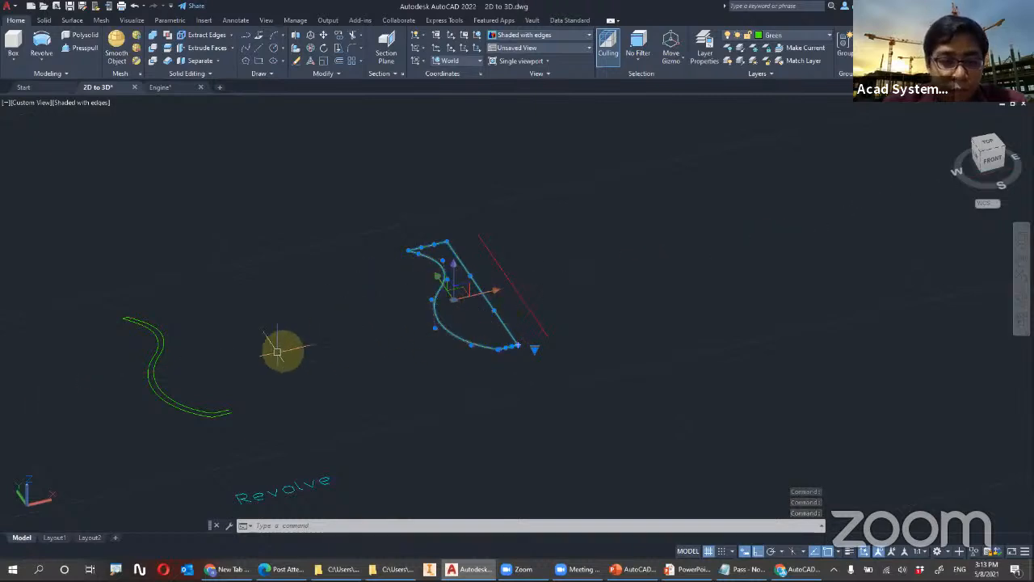
{"action": "scroll", "coordinate": [252, 388], "scroll_direction": "up", "scroll_amount": 3}
{"action": "middle_click_drag", "start_coordinate": [637, 317], "coordinate": [330, 473]}
{"action": "key", "text": "Escape"}
Revolve the closed vase profile a full 360 degrees about the separate red axis line beside it
{"action": "left_click", "coordinate": [41, 42]}
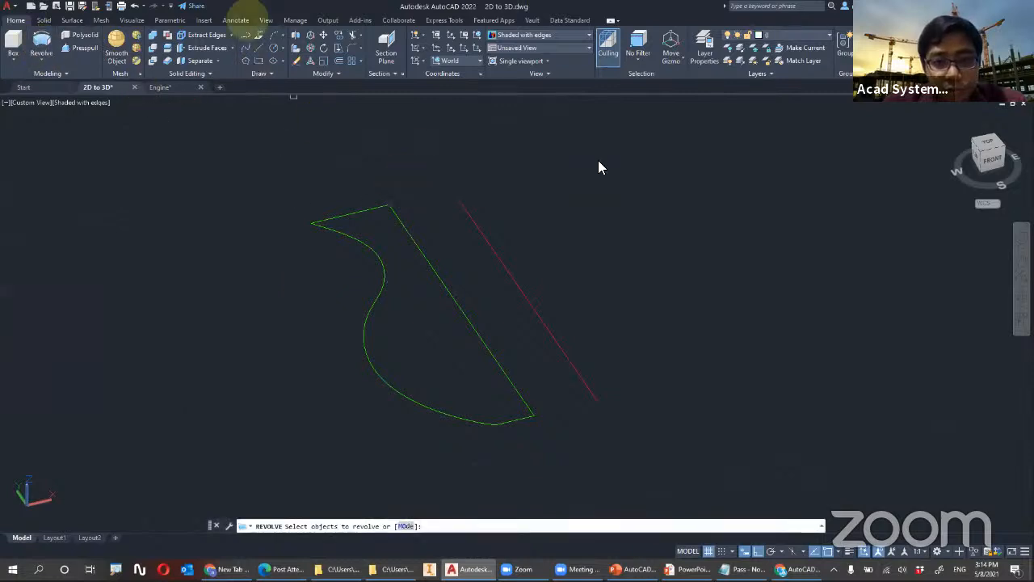
{"action": "left_click", "coordinate": [369, 209]}
{"action": "key", "text": "Return"}
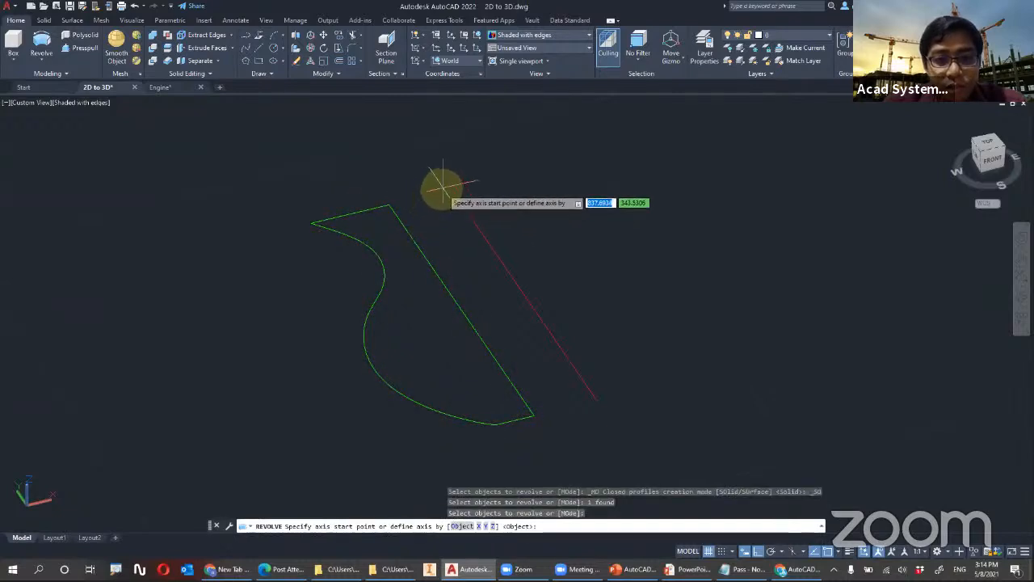
{"action": "left_click", "coordinate": [452, 188]}
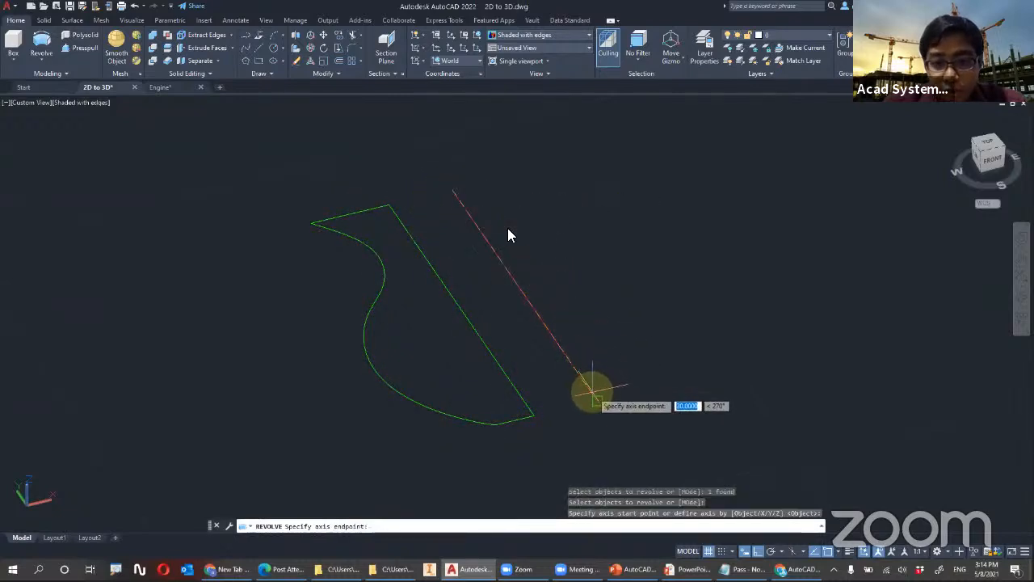
{"action": "left_click", "coordinate": [598, 401]}
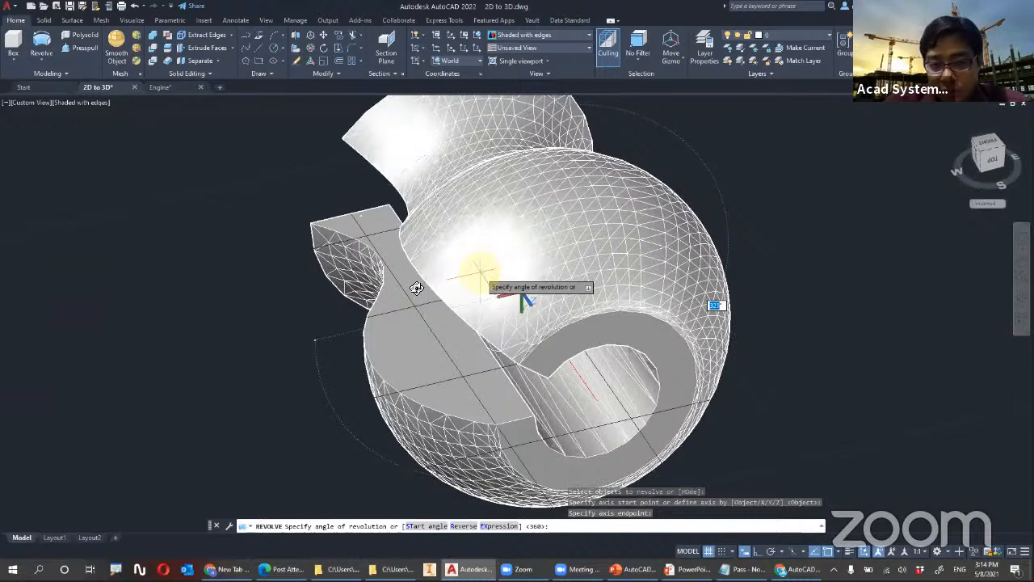
{"action": "key", "text": "Return"}
{"action": "scroll", "coordinate": [550, 255], "scroll_direction": "down", "scroll_amount": 5}
{"action": "mouse_move", "coordinate": [427, 312]}
{"action": "middle_mouse_down", "text": "shift"}
{"action": "mouse_move", "coordinate": [491, 309]}
{"action": "mouse_move", "coordinate": [411, 282]}
{"action": "mouse_move", "coordinate": [422, 311]}
{"action": "middle_mouse_up", "text": "shift"}
{"action": "scroll", "coordinate": [477, 314], "scroll_direction": "down", "scroll_amount": 7}
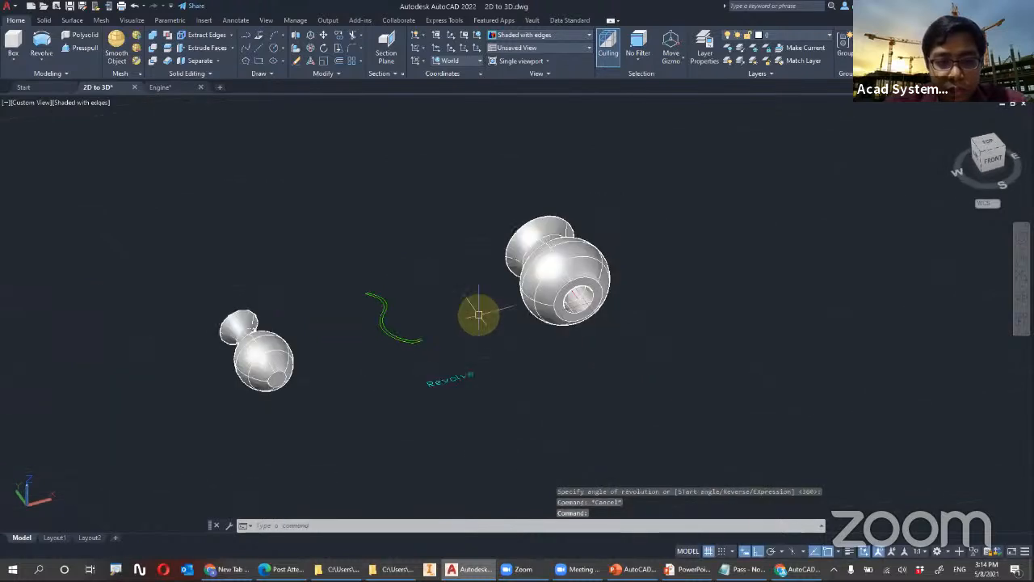
Examine the circle and curved path in the Sweep examples, comparing them with the finished swept pipe
{"action": "scroll", "coordinate": [635, 294], "scroll_direction": "up", "scroll_amount": 5}
{"action": "scroll", "coordinate": [455, 327], "scroll_direction": "up", "scroll_amount": 5}
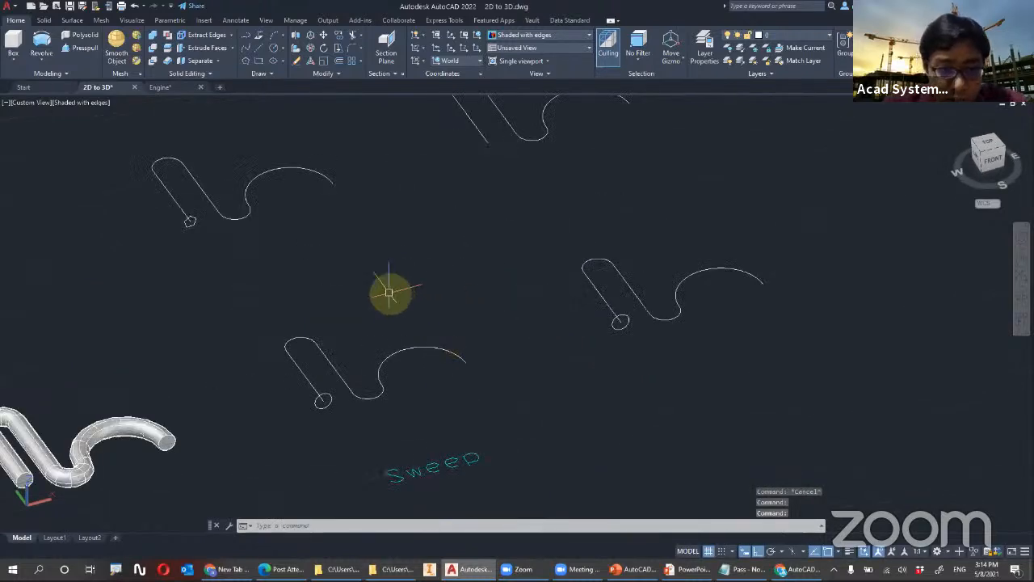
{"action": "mouse_move", "coordinate": [401, 294]}
{"action": "middle_mouse_down"}
{"action": "mouse_move", "coordinate": [521, 268]}
{"action": "mouse_move", "coordinate": [446, 302]}
{"action": "middle_mouse_up"}
{"action": "scroll", "coordinate": [458, 390], "scroll_direction": "up", "scroll_amount": 3}
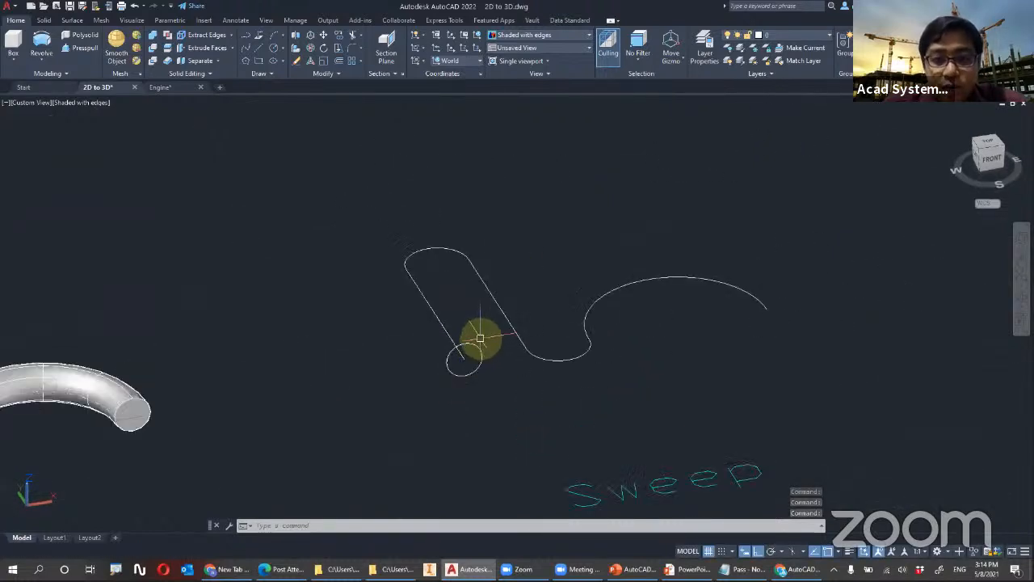
{"action": "middle_click_drag", "start_coordinate": [514, 352], "coordinate": [450, 333], "text": "shift"}
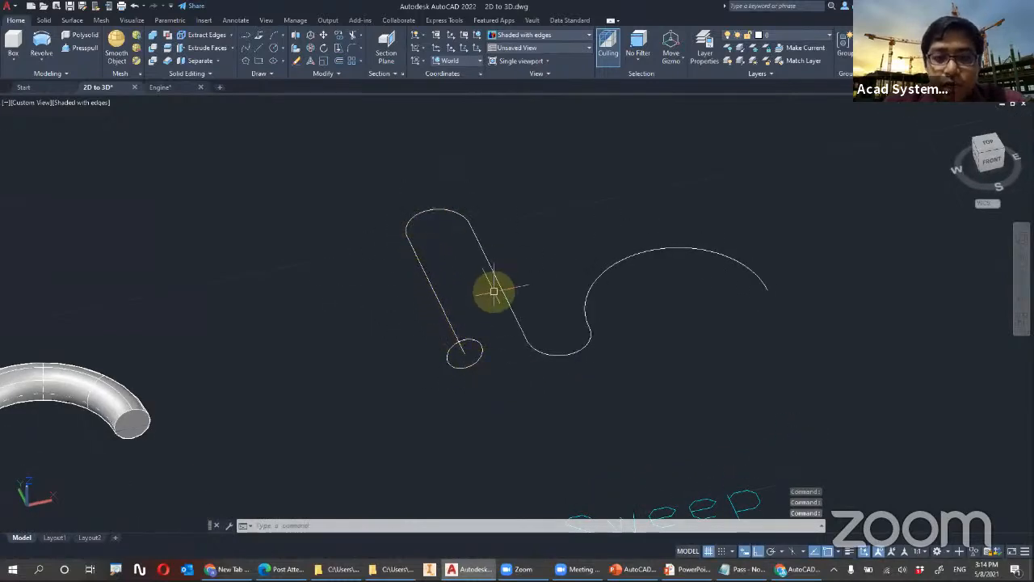
{"action": "scroll", "coordinate": [492, 291], "scroll_direction": "down", "scroll_amount": 2}
{"action": "middle_click_drag", "start_coordinate": [372, 323], "coordinate": [444, 322]}
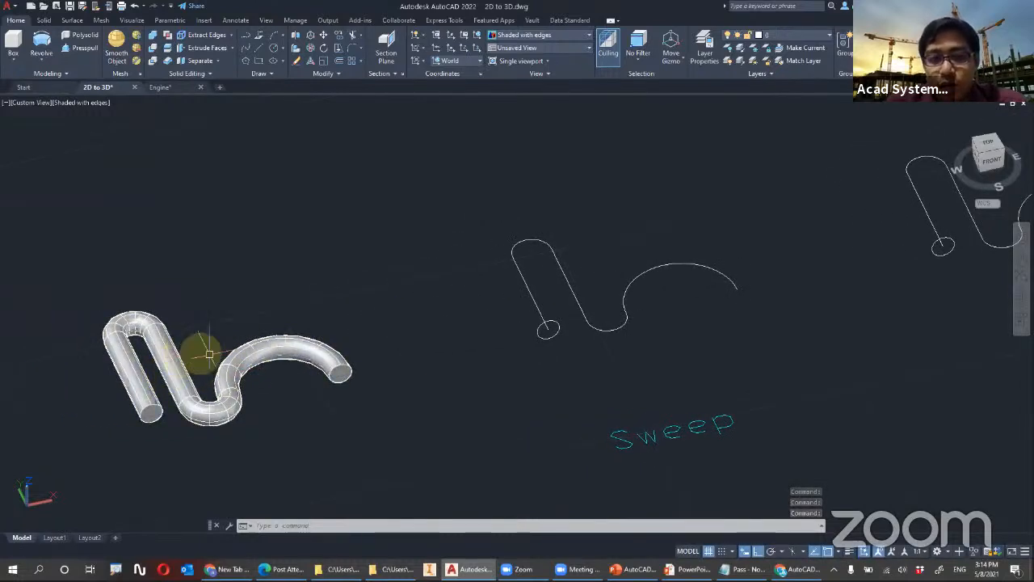
{"action": "middle_click_drag", "start_coordinate": [508, 307], "coordinate": [412, 322]}
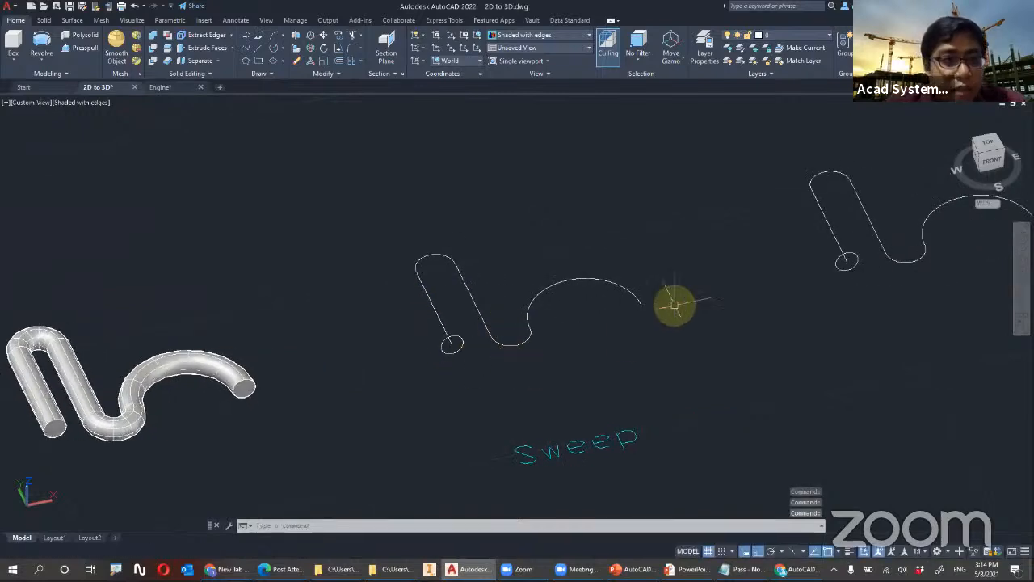
Sweep the circle beside the finished pipe along its curved path to make a solid round pipe
{"action": "left_click", "coordinate": [48, 65]}
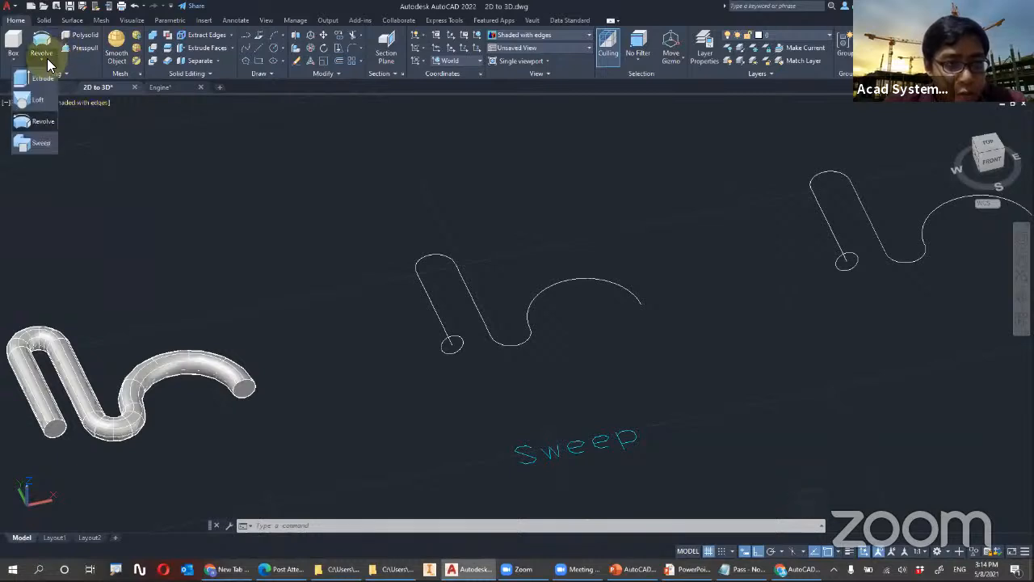
{"action": "left_click", "coordinate": [41, 143]}
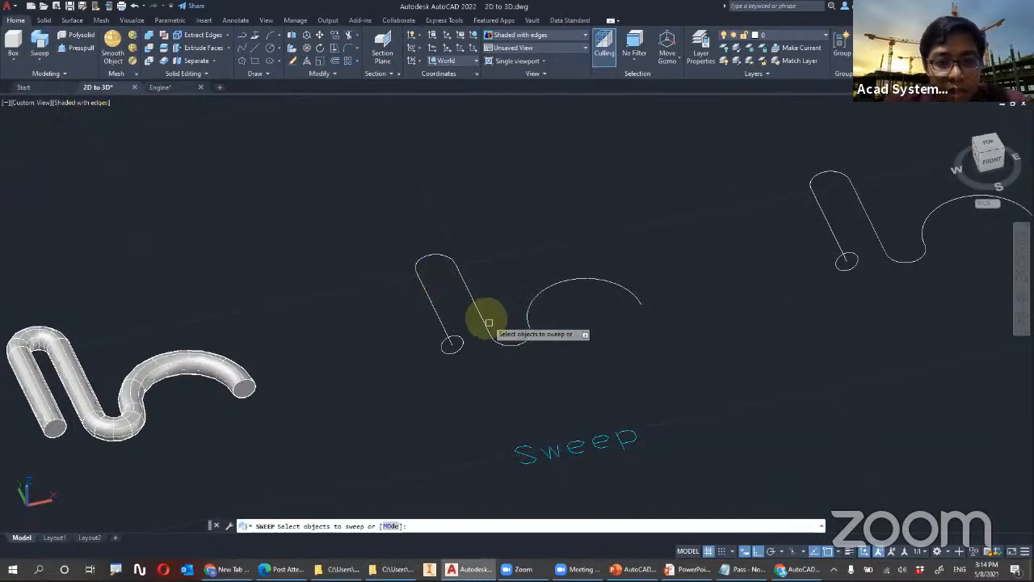
{"action": "scroll", "coordinate": [479, 308], "scroll_direction": "up", "scroll_amount": 2}
{"action": "left_click", "coordinate": [457, 340]}
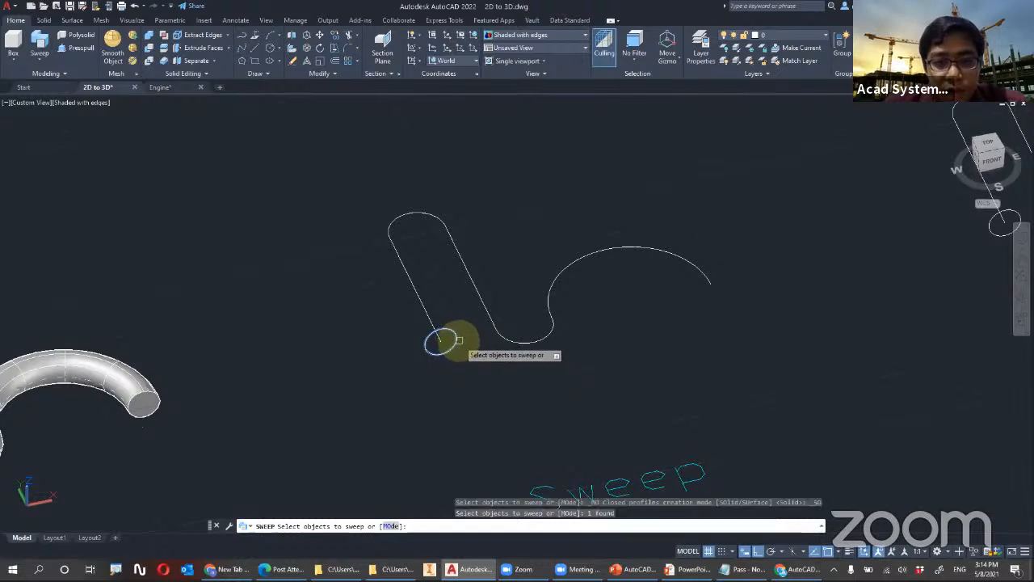
{"action": "key", "text": "Return"}
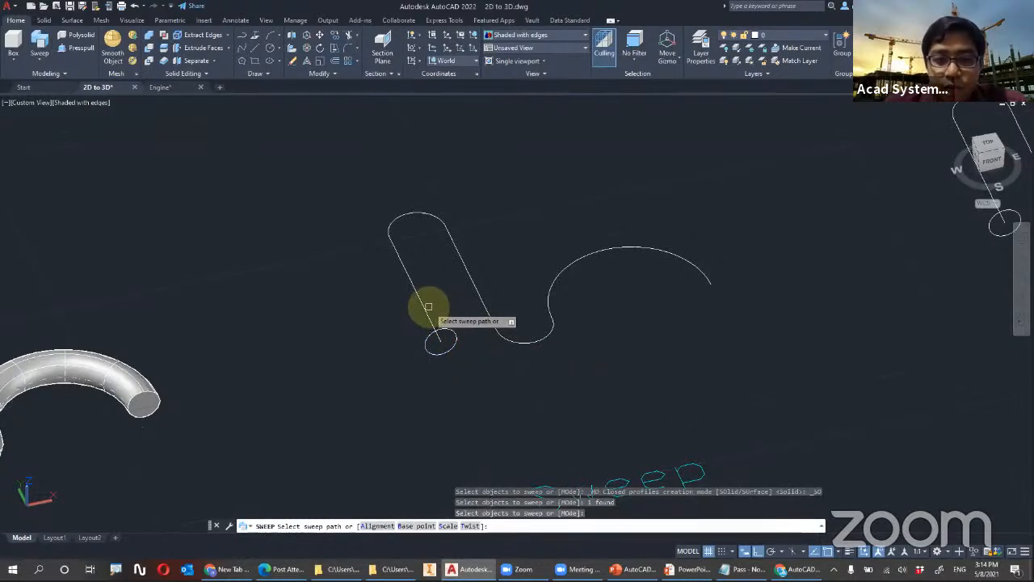
{"action": "left_click", "coordinate": [424, 307]}
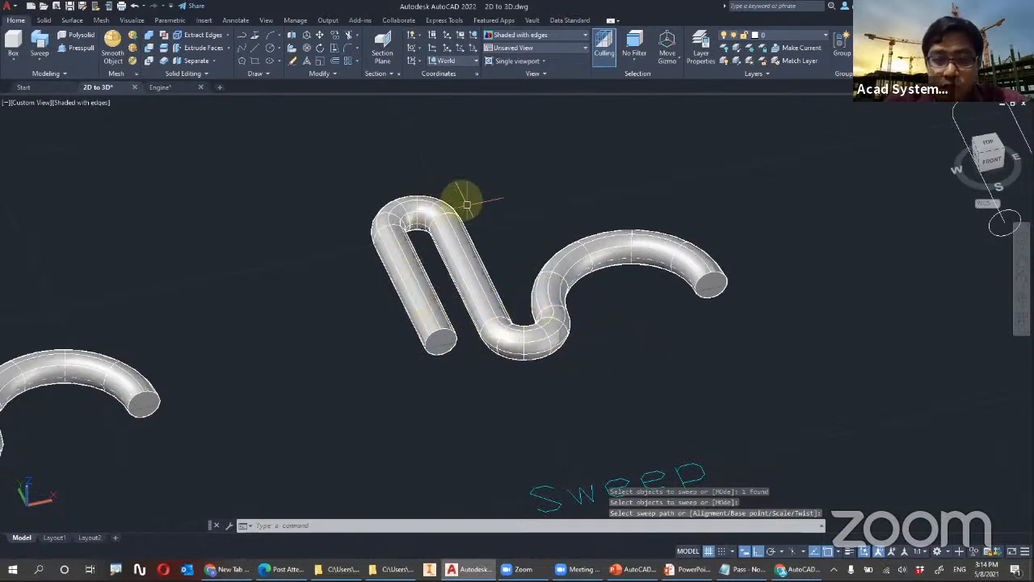
{"action": "scroll", "coordinate": [529, 283], "scroll_direction": "down", "scroll_amount": 2}
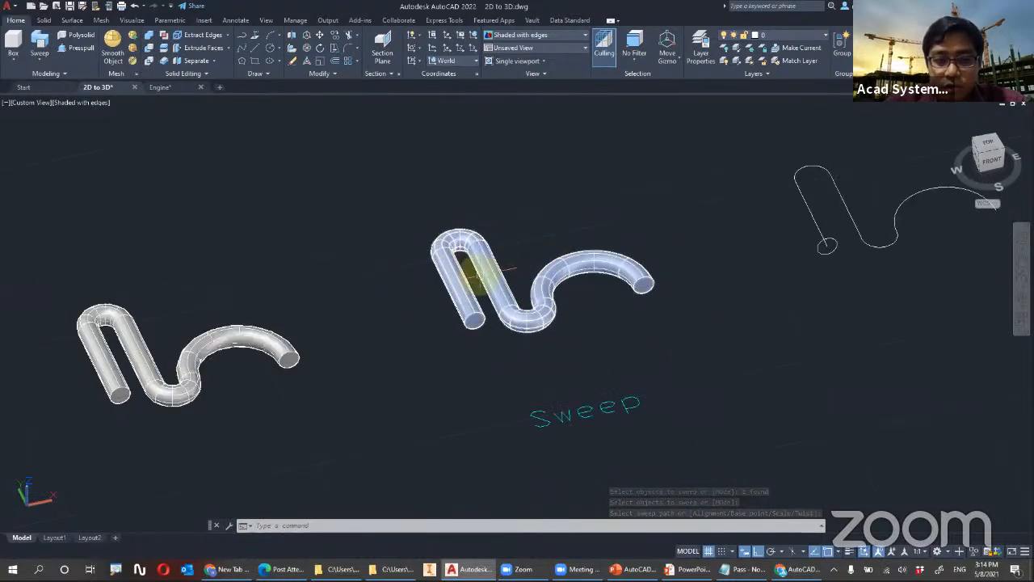
Sweep the pentagon along its attached curved path as a solid with a constant cross-section
{"action": "mouse_move", "coordinate": [564, 222]}
{"action": "middle_mouse_down"}
{"action": "mouse_move", "coordinate": [508, 312]}
{"action": "mouse_move", "coordinate": [504, 361]}
{"action": "middle_mouse_up"}
{"action": "scroll", "coordinate": [376, 262], "scroll_direction": "up", "scroll_amount": 5}
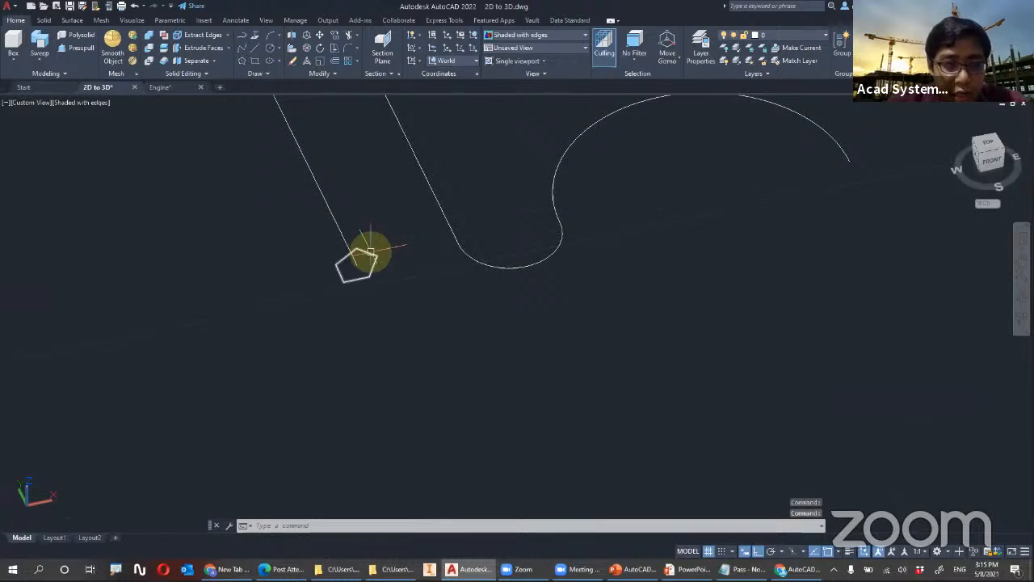
{"action": "middle_click_drag", "start_coordinate": [388, 245], "coordinate": [381, 331]}
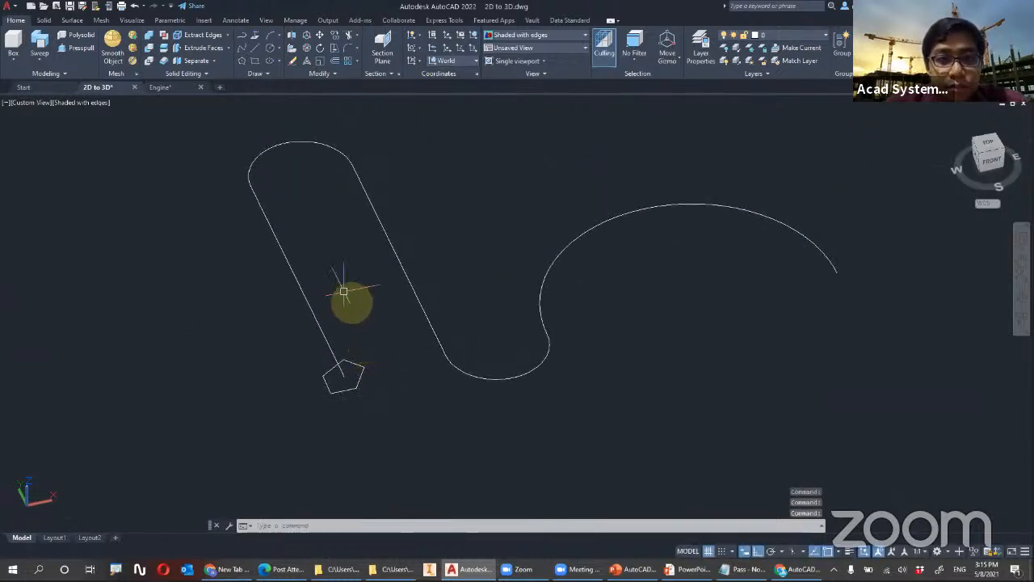
{"action": "key", "text": "Escape"}
{"action": "key", "text": "Escape"}
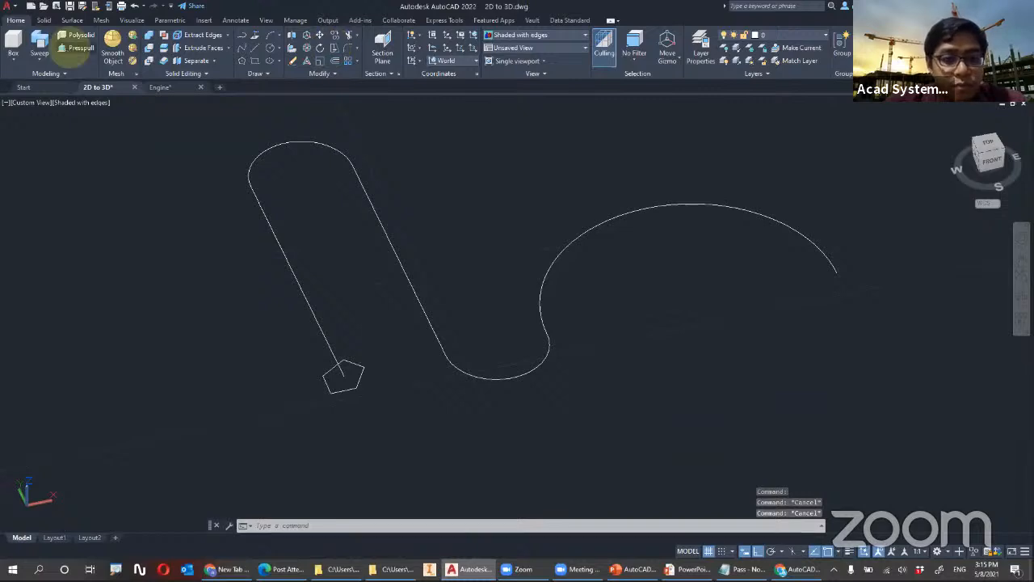
{"action": "left_click", "coordinate": [40, 44]}
{"action": "left_click", "coordinate": [346, 366]}
{"action": "key", "text": "Return"}
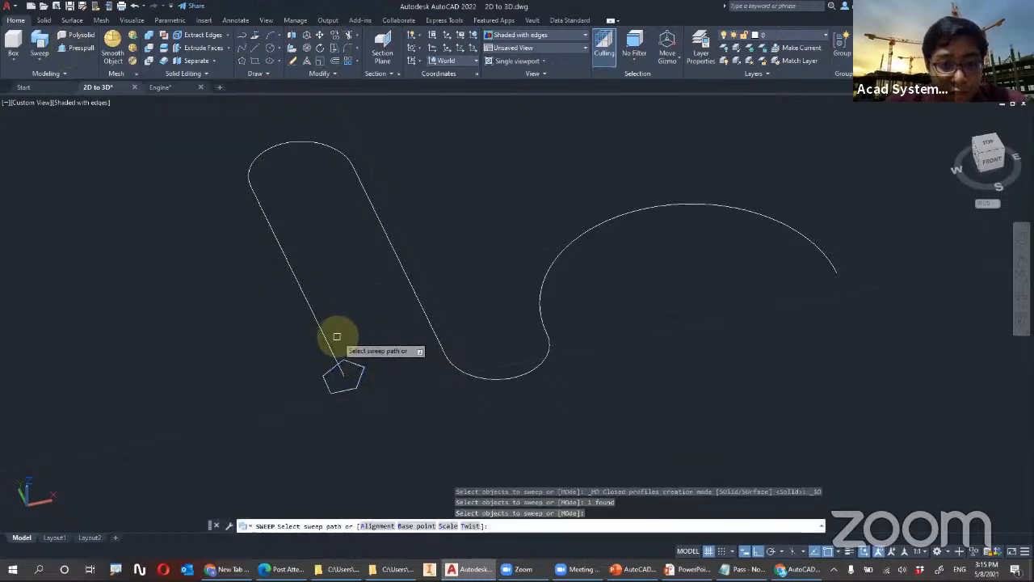
{"action": "left_click", "coordinate": [331, 343]}
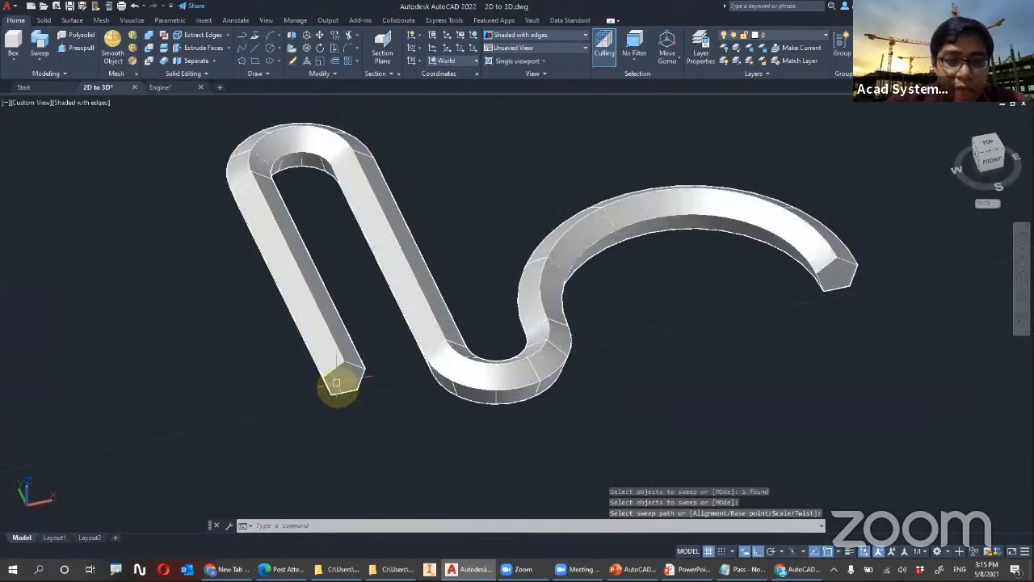
Undo the constant-section sweep of the pentagon
{"action": "scroll", "coordinate": [501, 360], "scroll_direction": "down", "scroll_amount": 4}
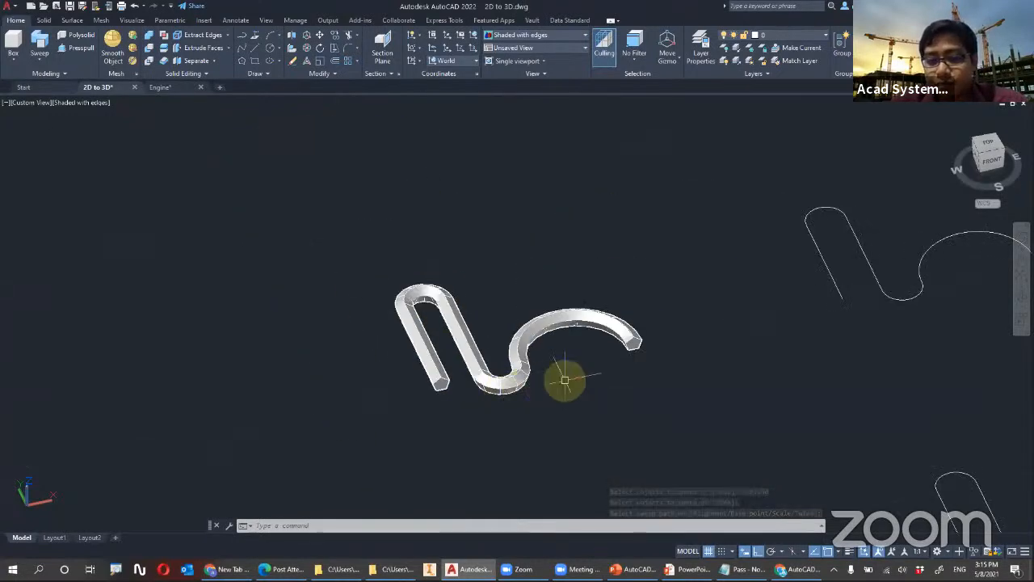
{"action": "scroll", "coordinate": [480, 397], "scroll_direction": "up", "scroll_amount": 2}
{"action": "middle_click_drag", "start_coordinate": [480, 397], "coordinate": [555, 342]}
{"action": "scroll", "coordinate": [548, 344], "scroll_direction": "up", "scroll_amount": 3}
{"action": "key", "text": "ctrl+z"}
{"action": "scroll", "coordinate": [546, 340], "scroll_direction": "down", "scroll_amount": 2}
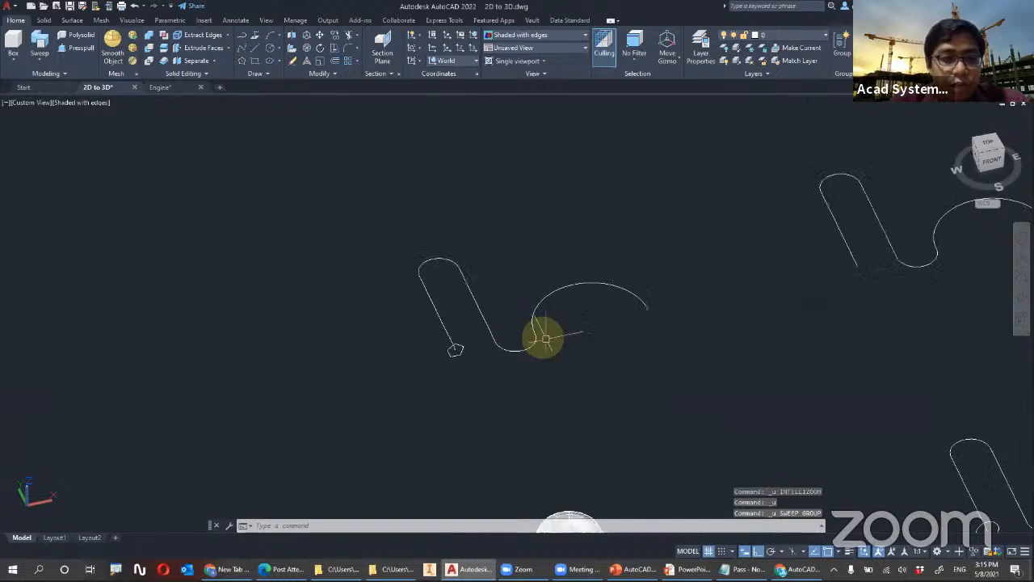
{"action": "scroll", "coordinate": [573, 365], "scroll_direction": "down", "scroll_amount": 2}
{"action": "middle_click_drag", "start_coordinate": [573, 376], "coordinate": [506, 325]}
{"action": "scroll", "coordinate": [485, 323], "scroll_direction": "up", "scroll_amount": 4}
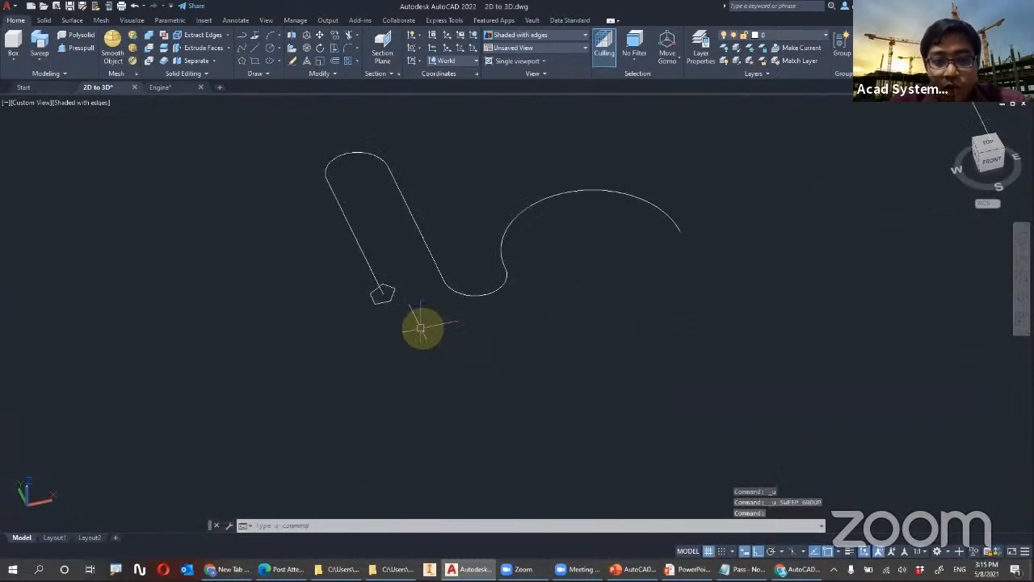
{"action": "middle_click_drag", "start_coordinate": [359, 348], "coordinate": [358, 351]}
{"action": "left_click", "coordinate": [353, 363]}
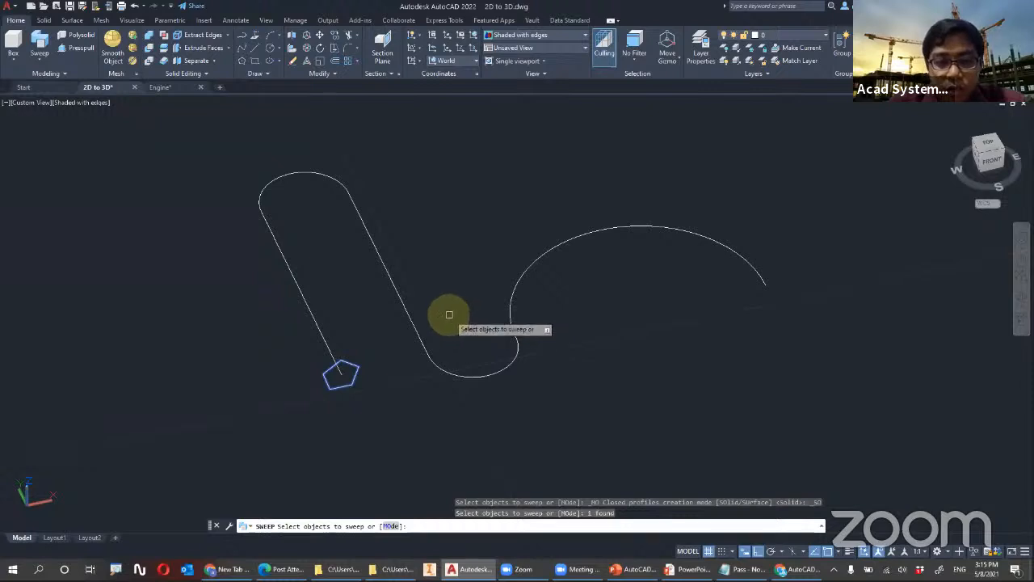
{"action": "key", "text": "Escape"}
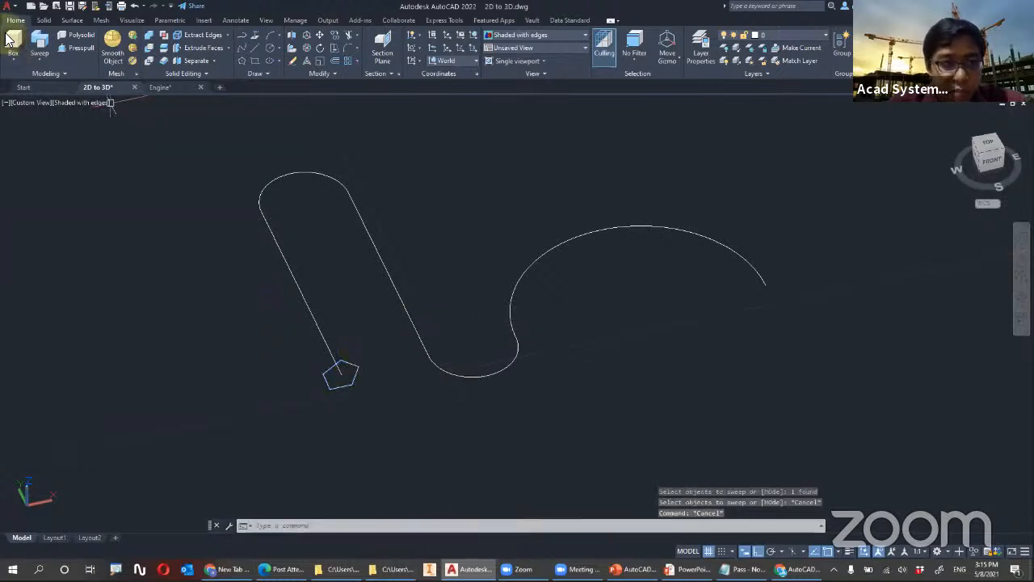
Sweep the pentagon along its curved path with a scale factor of 2 and inspect the enlarged end
{"action": "left_click", "coordinate": [42, 50]}
{"action": "left_click", "coordinate": [343, 363]}
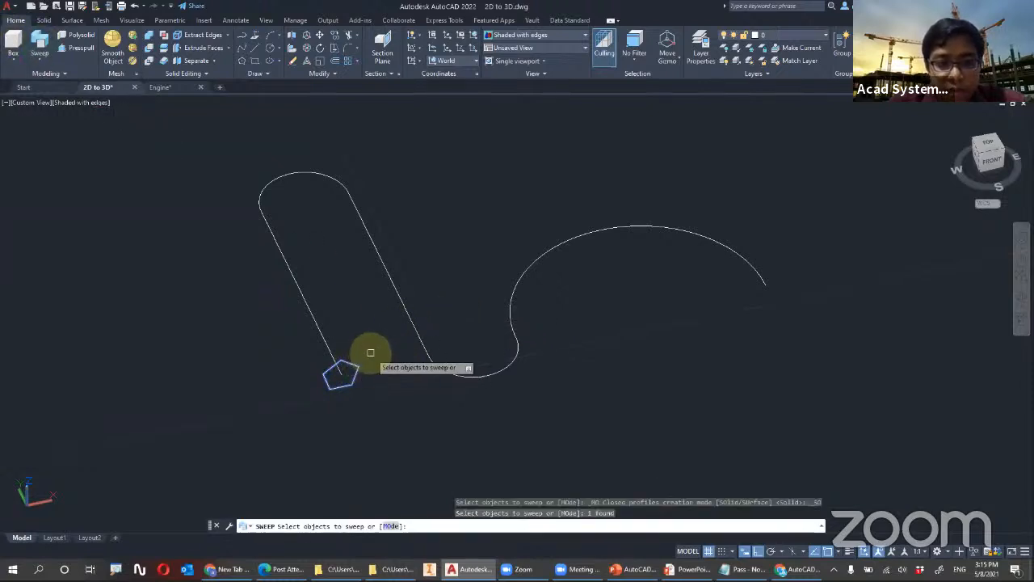
{"action": "key", "text": "Return"}
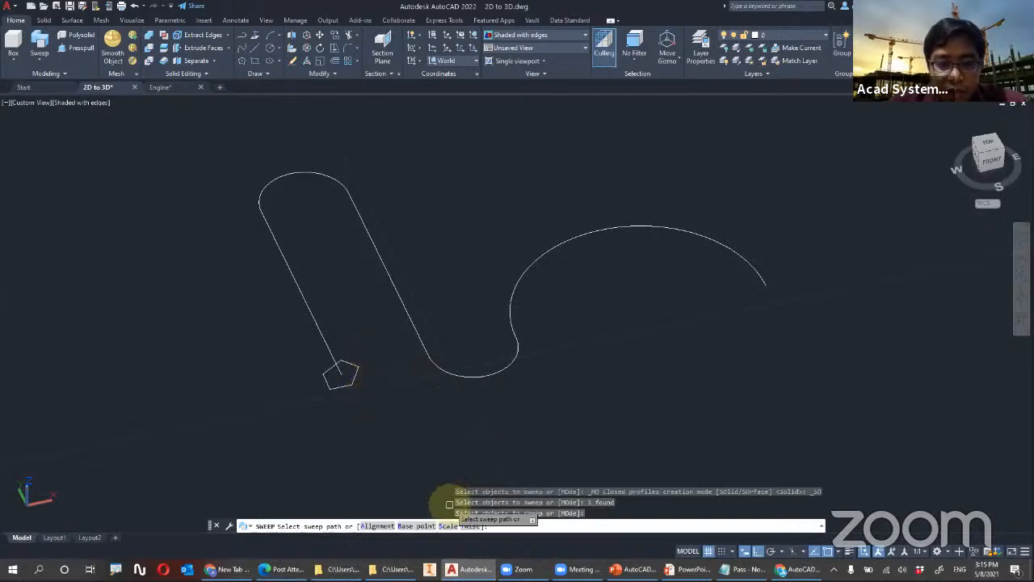
{"action": "left_click", "coordinate": [449, 526]}
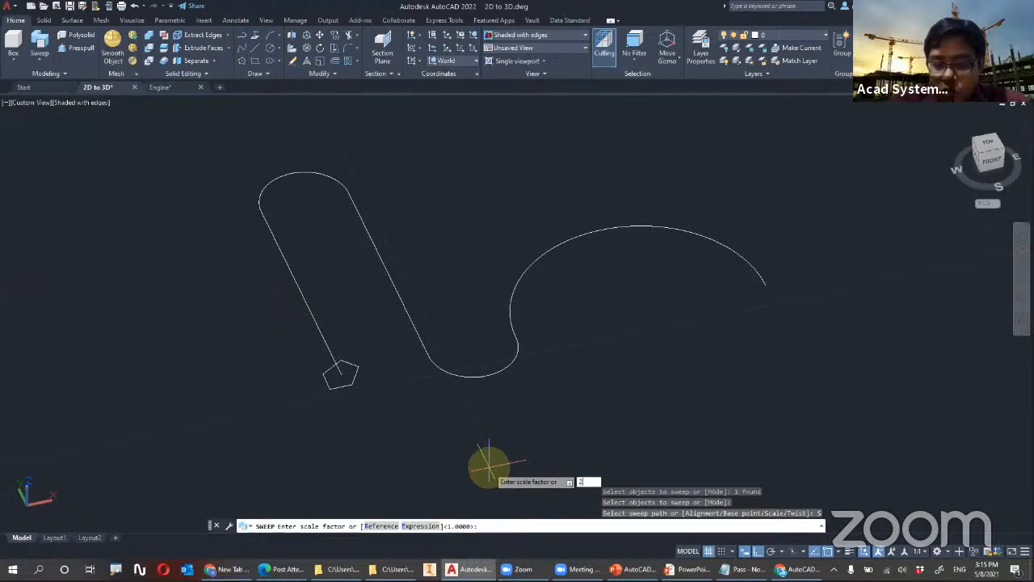
{"action": "key", "text": "Return"}
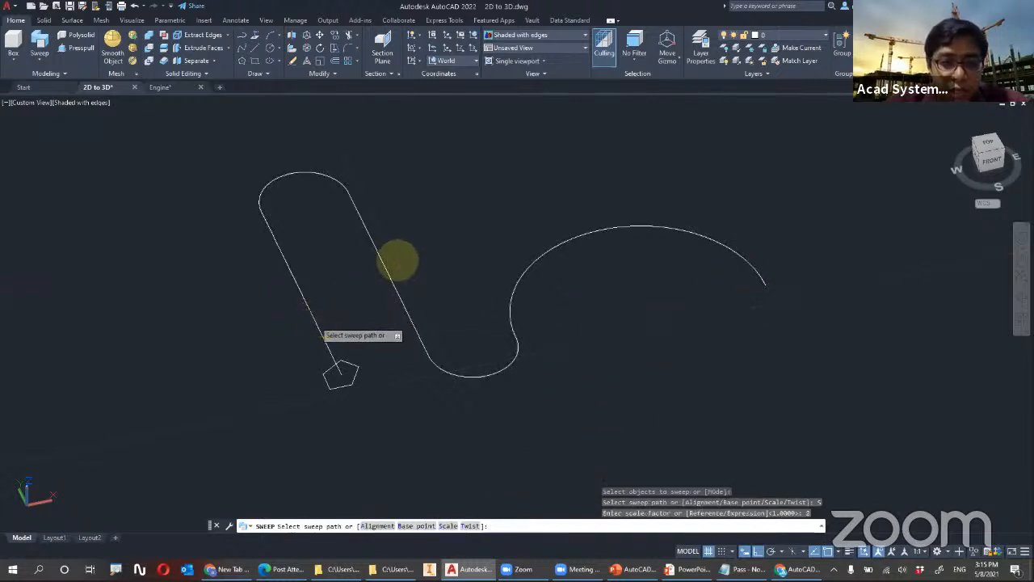
{"action": "left_click", "coordinate": [385, 266]}
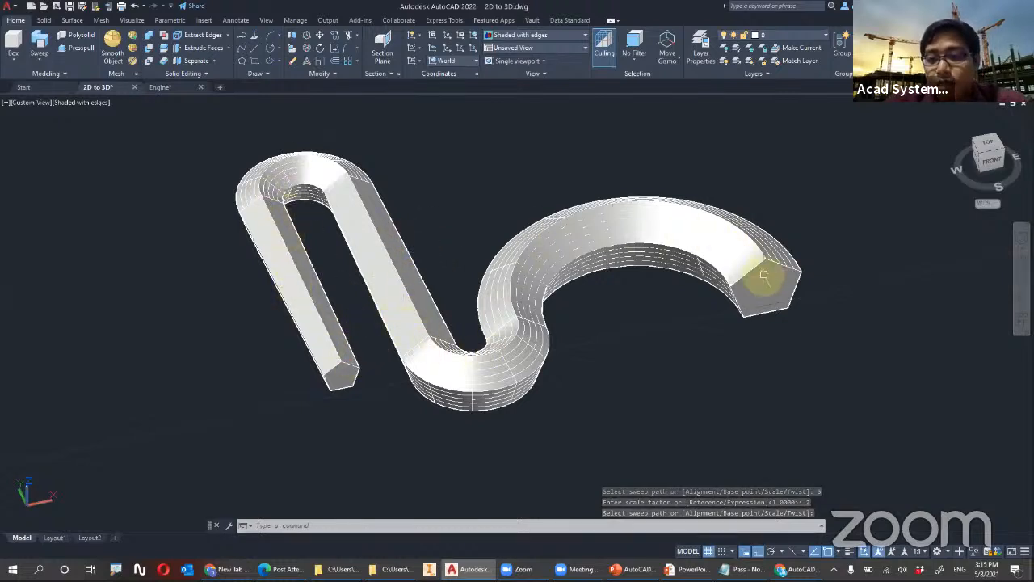
{"action": "middle_click_drag", "start_coordinate": [764, 276], "coordinate": [746, 245], "text": "shift"}
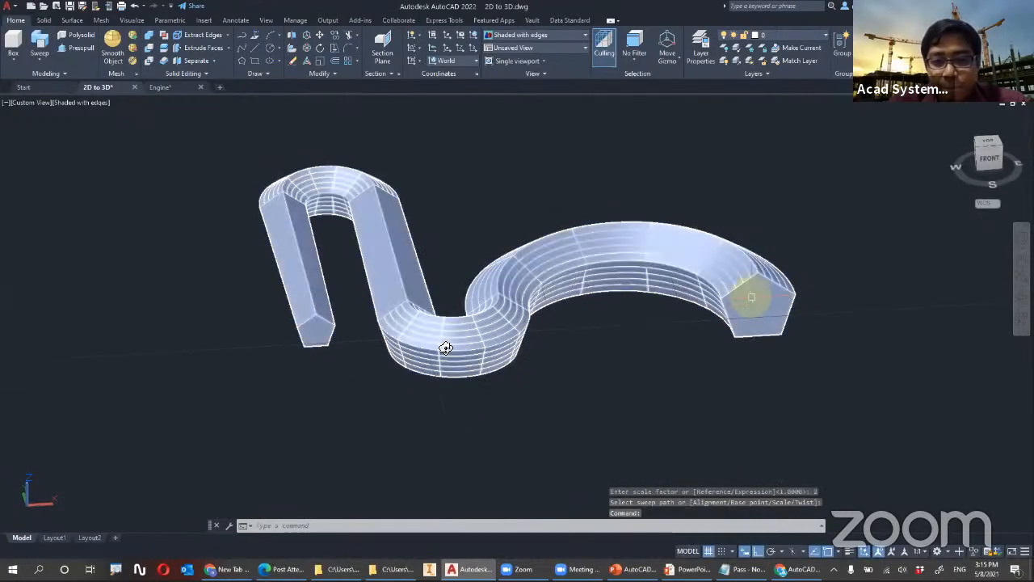
{"action": "middle_click_drag", "start_coordinate": [340, 327], "coordinate": [445, 351], "text": "shift"}
Undo the scaled sweep of the pentagon, including the view changes made after it
{"action": "key", "text": "ctrl+z"}
{"action": "key", "text": "ctrl+z"}
{"action": "key", "text": "ctrl+z"}
{"action": "key", "text": "ctrl+z"}
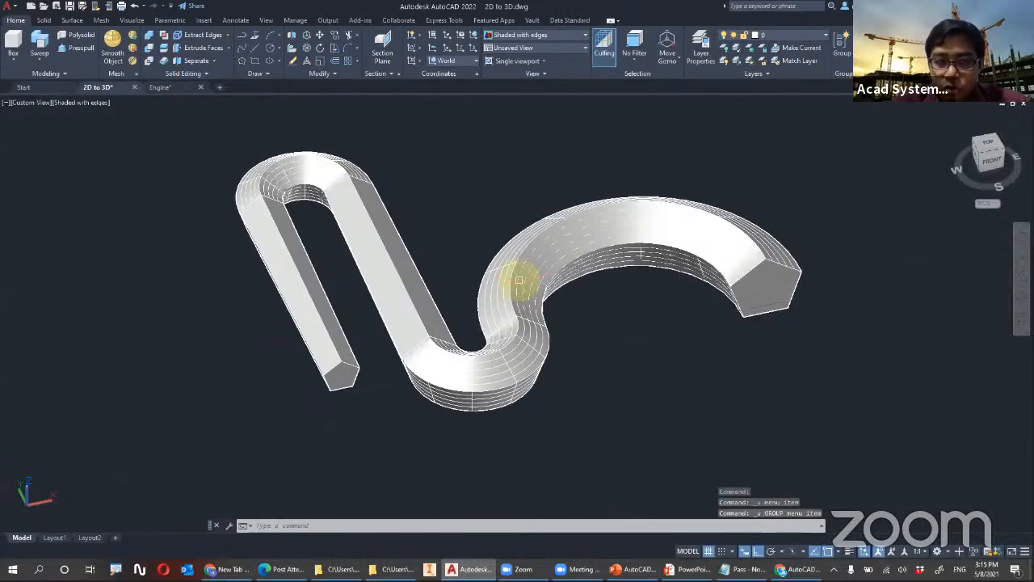
Sweep the pentagon along its curved path as a solid with a twist angle of 360
{"action": "left_click", "coordinate": [40, 49]}
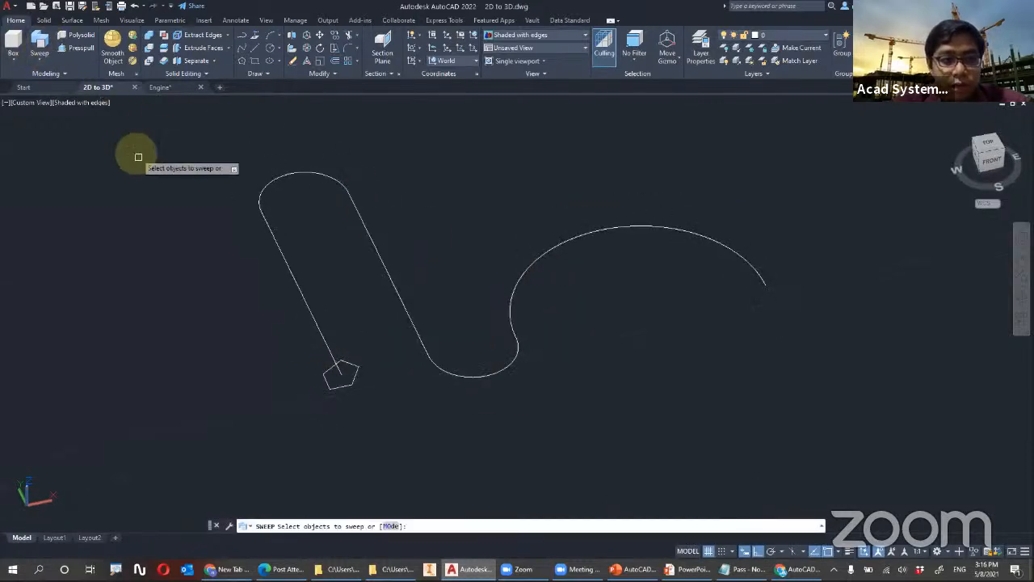
{"action": "left_click", "coordinate": [354, 366]}
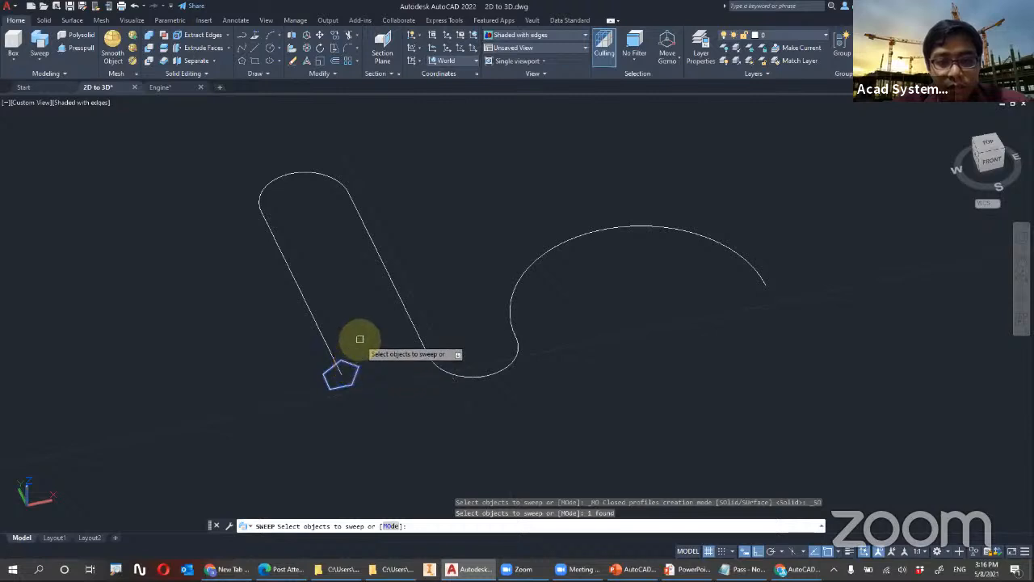
{"action": "key", "text": "Return"}
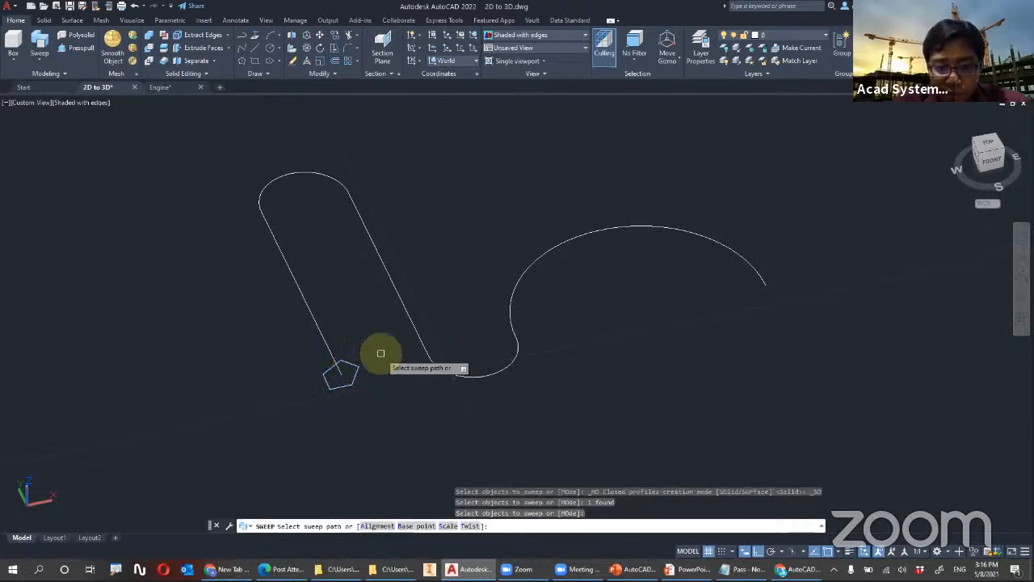
{"action": "left_click", "coordinate": [470, 526]}
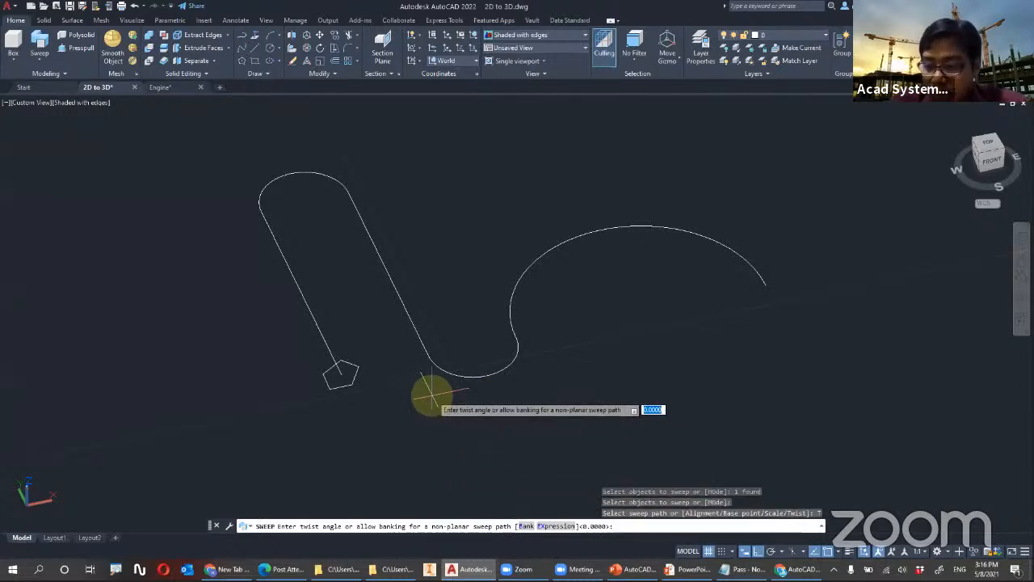
{"action": "key", "text": "Return"}
{"action": "left_click", "coordinate": [414, 330]}
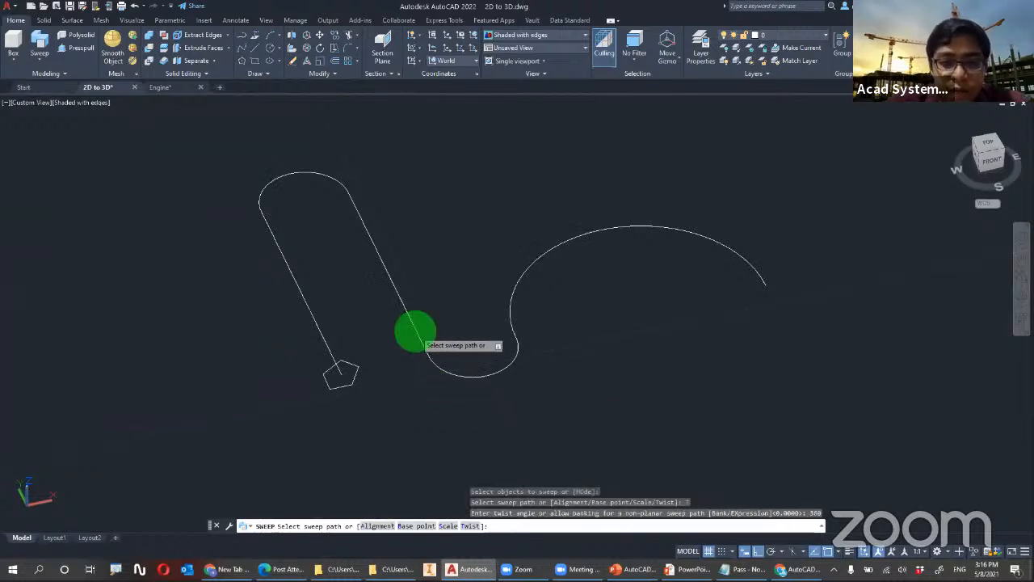
{"action": "middle_click_drag", "start_coordinate": [309, 295], "coordinate": [335, 282], "text": "shift"}
Change the viewport's visual style to Shaded to show the twisted sweep without edges
{"action": "left_click", "coordinate": [81, 103]}
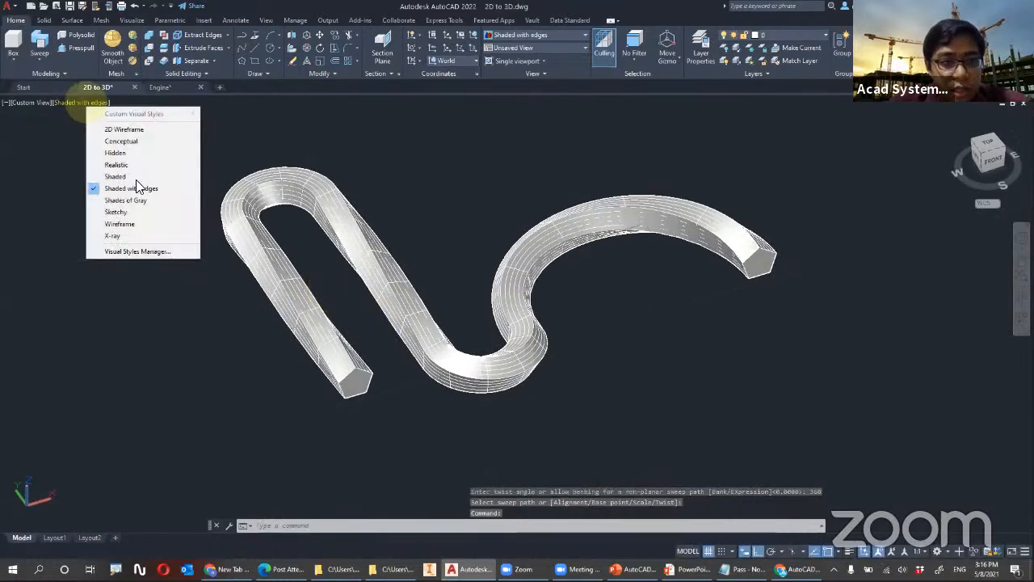
{"action": "left_click", "coordinate": [136, 176]}
{"action": "middle_click_drag", "start_coordinate": [196, 178], "coordinate": [267, 212], "text": "shift"}
Set the swept solid's twist along path to 3600 in its properties and inspect the rope-like shape
{"action": "left_click", "coordinate": [543, 235]}
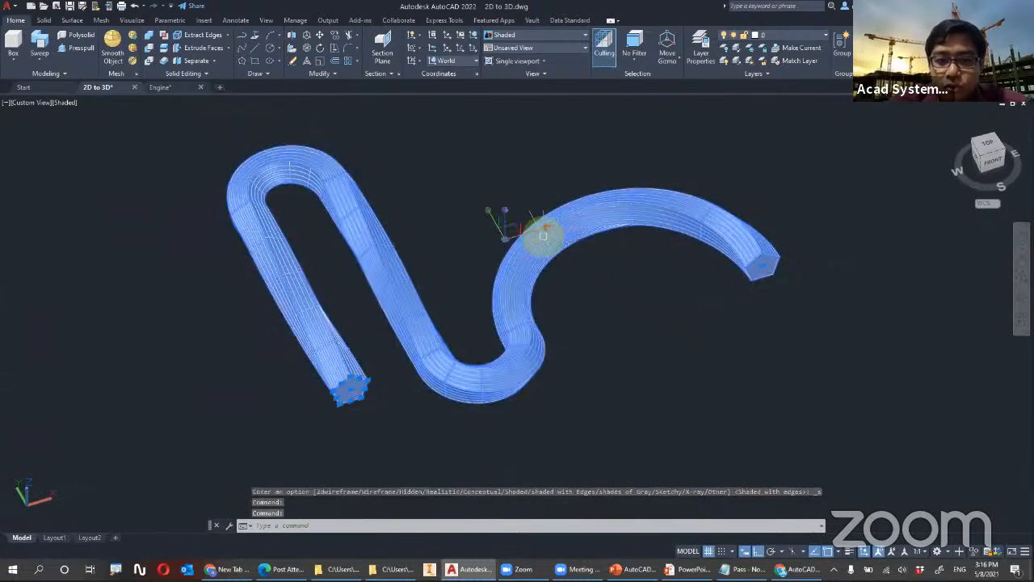
{"action": "right_click", "coordinate": [599, 276]}
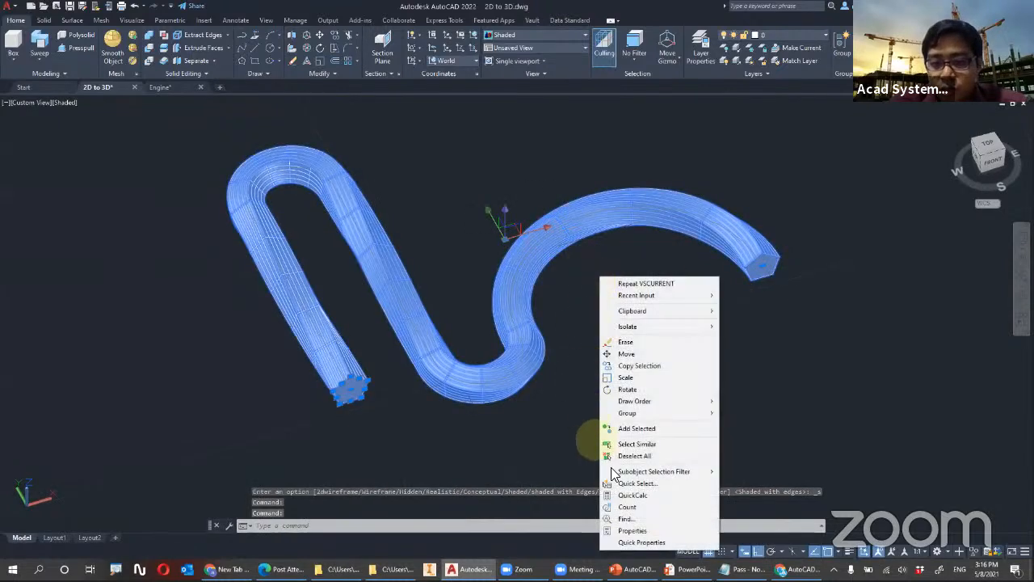
{"action": "left_click", "coordinate": [637, 531]}
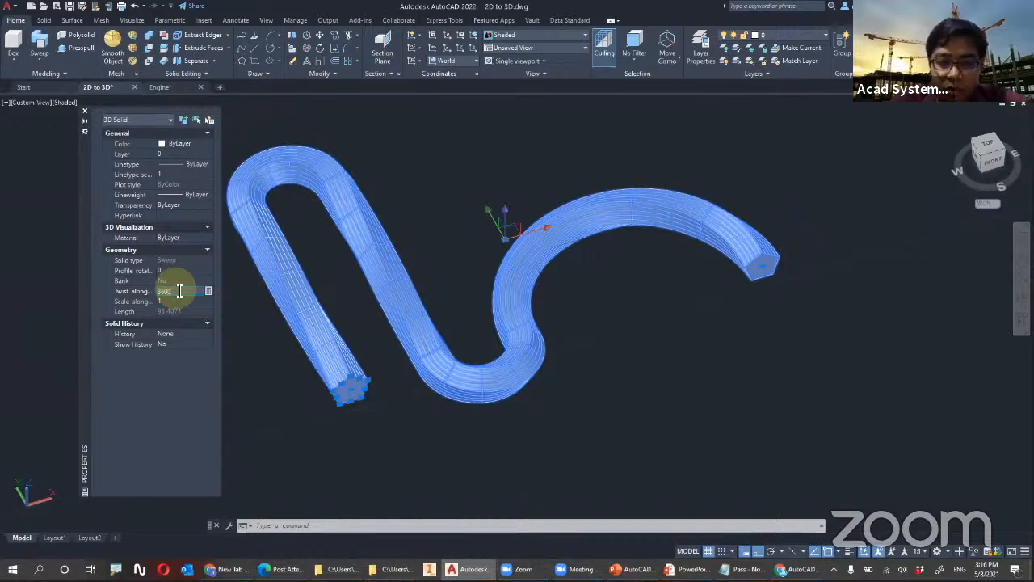
{"action": "left_click", "coordinate": [84, 111]}
{"action": "key", "text": "Escape"}
{"action": "middle_click_drag", "start_coordinate": [368, 295], "coordinate": [208, 312], "text": "shift"}
{"action": "scroll", "coordinate": [458, 251], "scroll_direction": "up", "scroll_amount": 5}
{"action": "scroll", "coordinate": [380, 264], "scroll_direction": "down", "scroll_amount": 4}
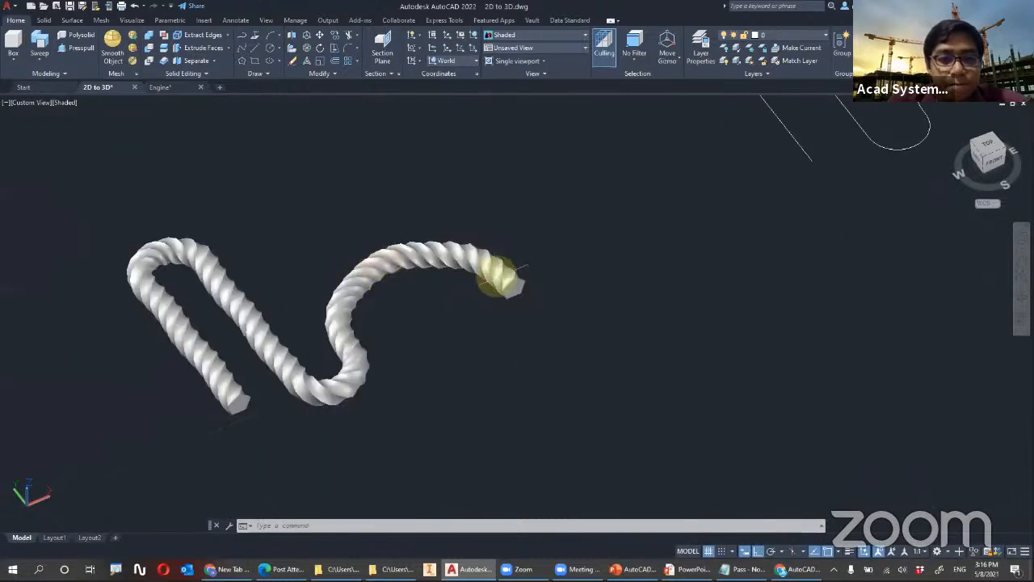
{"action": "scroll", "coordinate": [498, 266], "scroll_direction": "up", "scroll_amount": 1}
{"action": "scroll", "coordinate": [570, 267], "scroll_direction": "down", "scroll_amount": 4}
Examine the sets of stacked circles in the Loft area of the drawing from different angles
{"action": "middle_click_drag", "start_coordinate": [604, 276], "coordinate": [335, 418]}
{"action": "scroll", "coordinate": [589, 247], "scroll_direction": "down", "scroll_amount": 5}
{"action": "scroll", "coordinate": [654, 228], "scroll_direction": "down", "scroll_amount": 3}
{"action": "middle_click_drag", "start_coordinate": [673, 215], "coordinate": [587, 399]}
{"action": "scroll", "coordinate": [651, 263], "scroll_direction": "up", "scroll_amount": 4}
{"action": "middle_click_drag", "start_coordinate": [651, 263], "coordinate": [566, 393]}
{"action": "middle_click_drag", "start_coordinate": [443, 302], "coordinate": [330, 305], "text": "shift"}
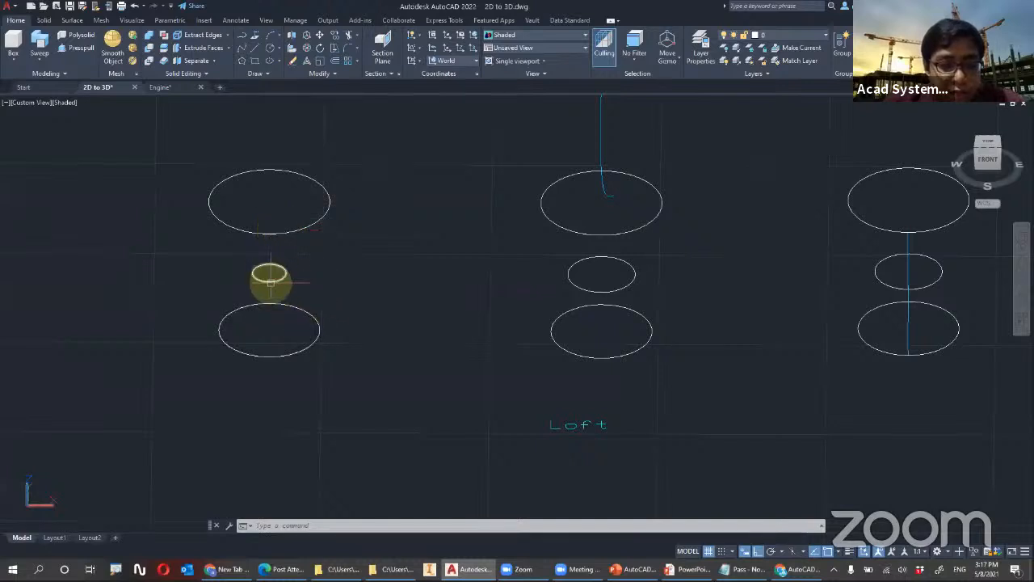
{"action": "middle_click_drag", "start_coordinate": [289, 281], "coordinate": [247, 293], "text": "shift"}
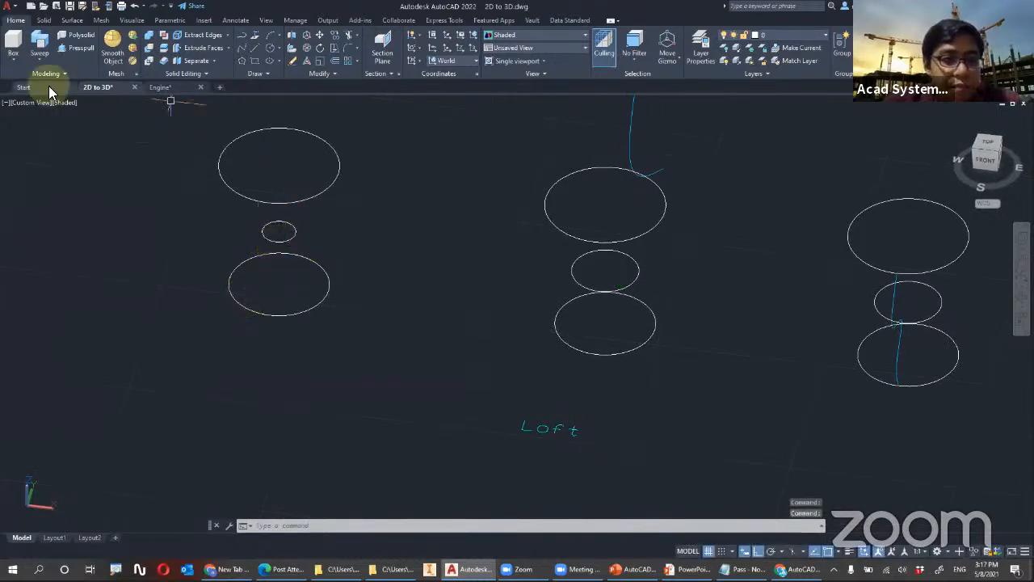
Loft the lowest circle to the small middle circle of the leftmost set as a solid, using cross sections only
{"action": "left_click", "coordinate": [46, 60]}
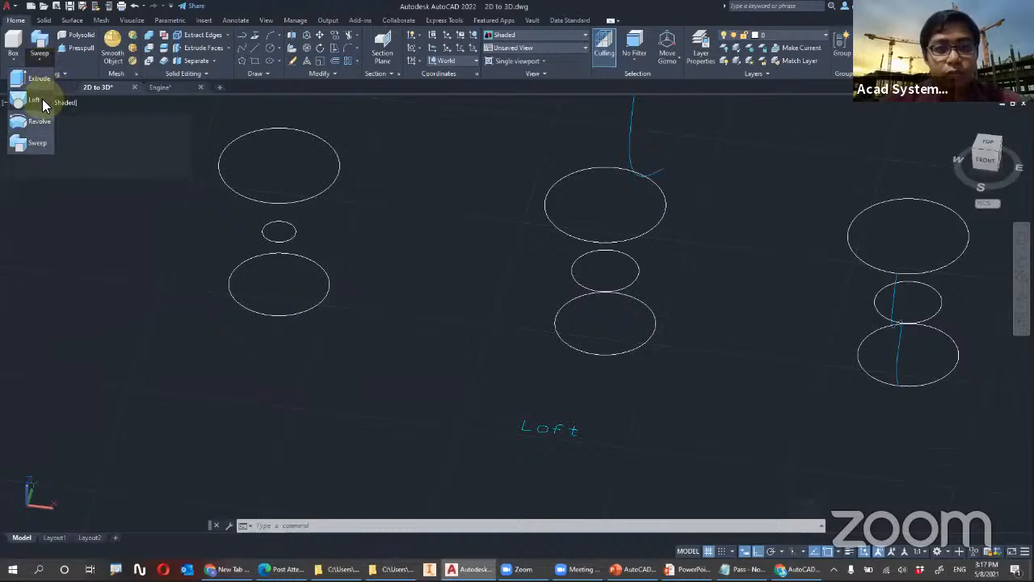
{"action": "left_click", "coordinate": [34, 99]}
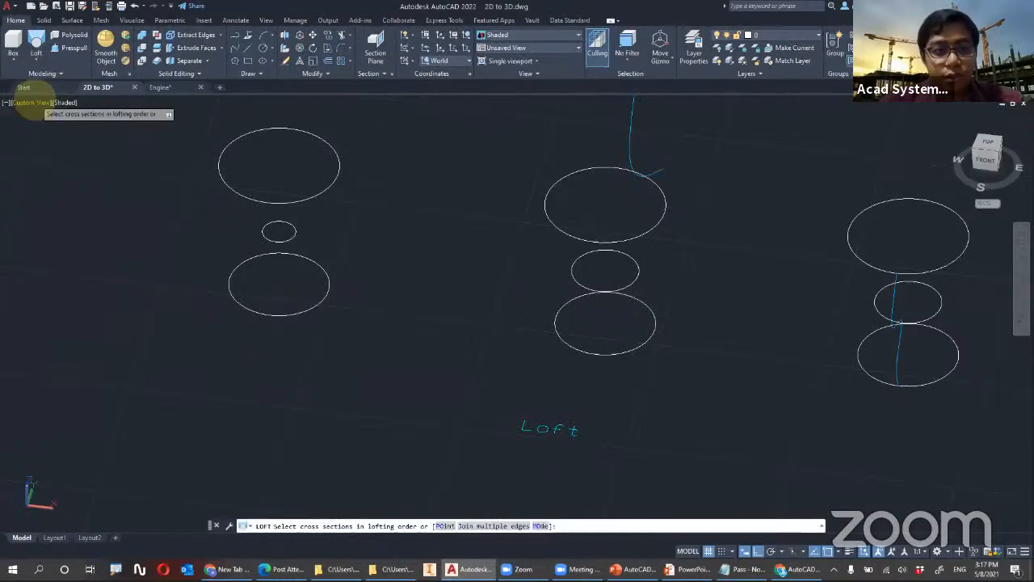
{"action": "left_click", "coordinate": [243, 262]}
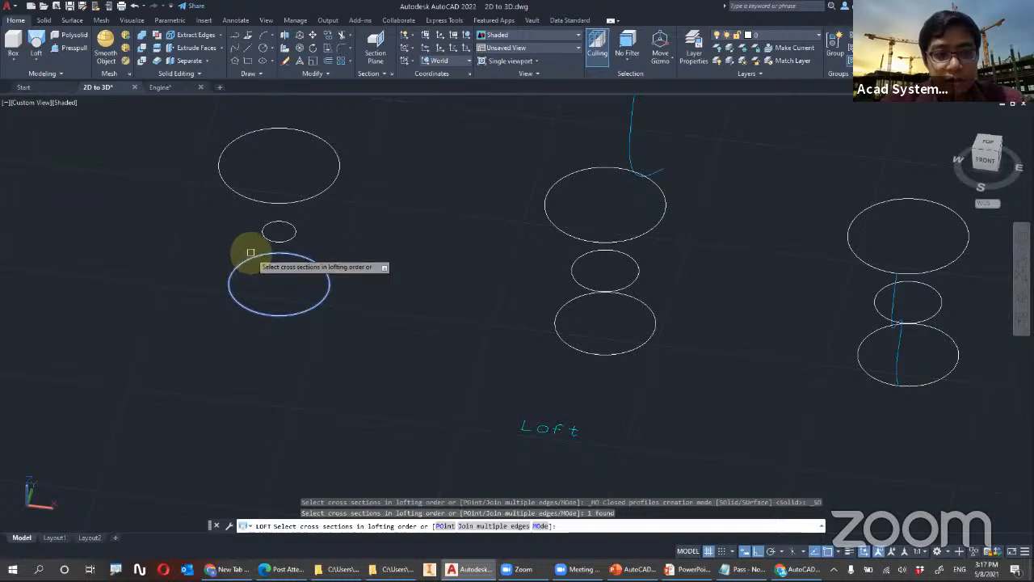
{"action": "scroll", "coordinate": [246, 242], "scroll_direction": "up", "scroll_amount": 3}
{"action": "middle_click_drag", "start_coordinate": [254, 233], "coordinate": [261, 185], "text": "shift"}
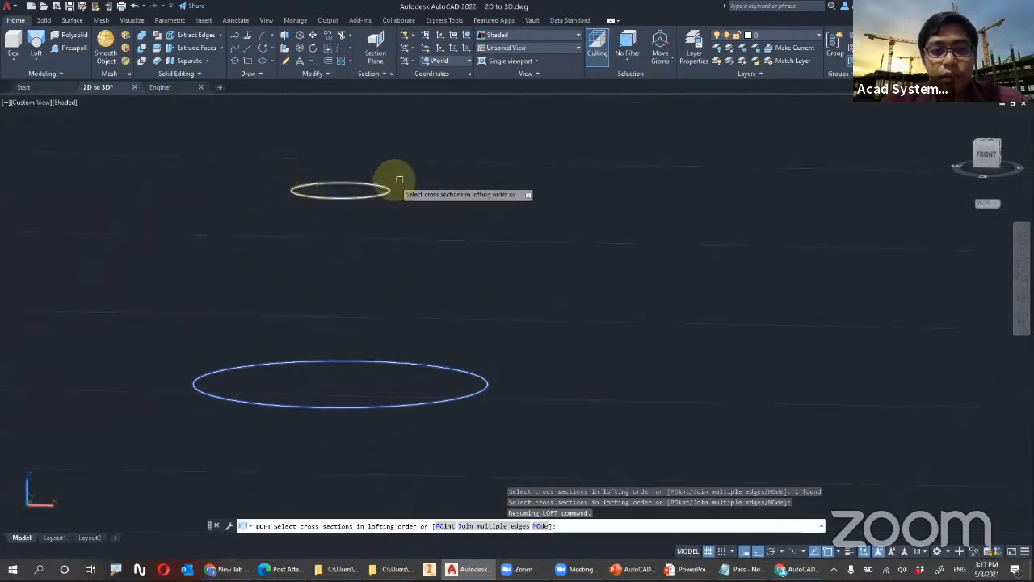
{"action": "scroll", "coordinate": [458, 184], "scroll_direction": "down", "scroll_amount": 6}
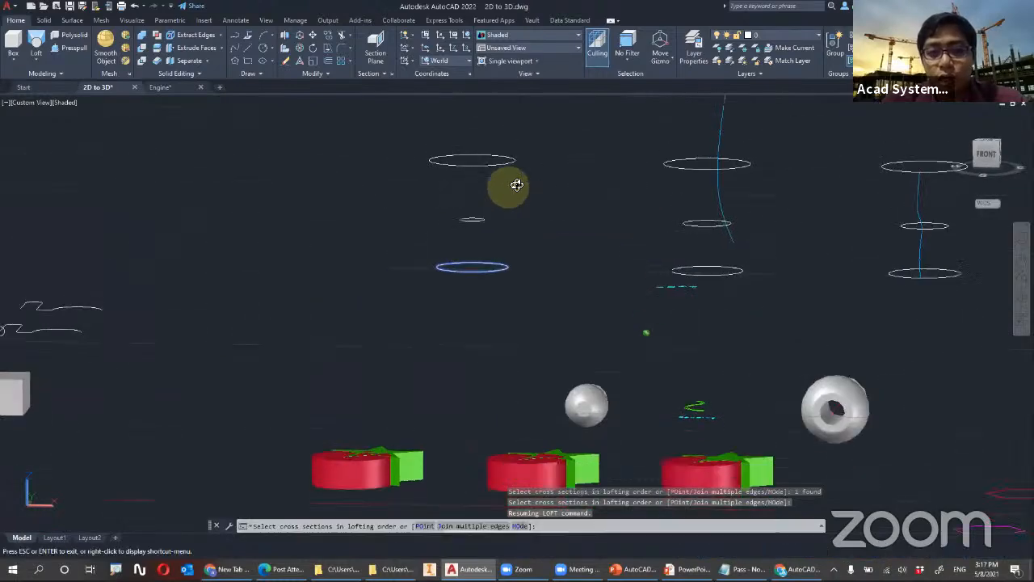
{"action": "scroll", "coordinate": [445, 240], "scroll_direction": "up", "scroll_amount": 5}
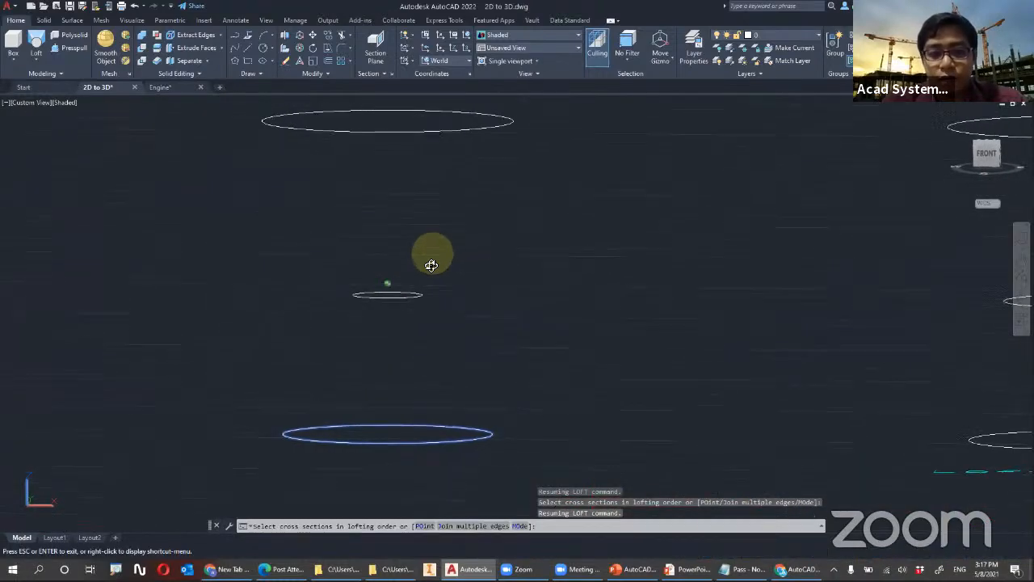
{"action": "left_click", "coordinate": [402, 285]}
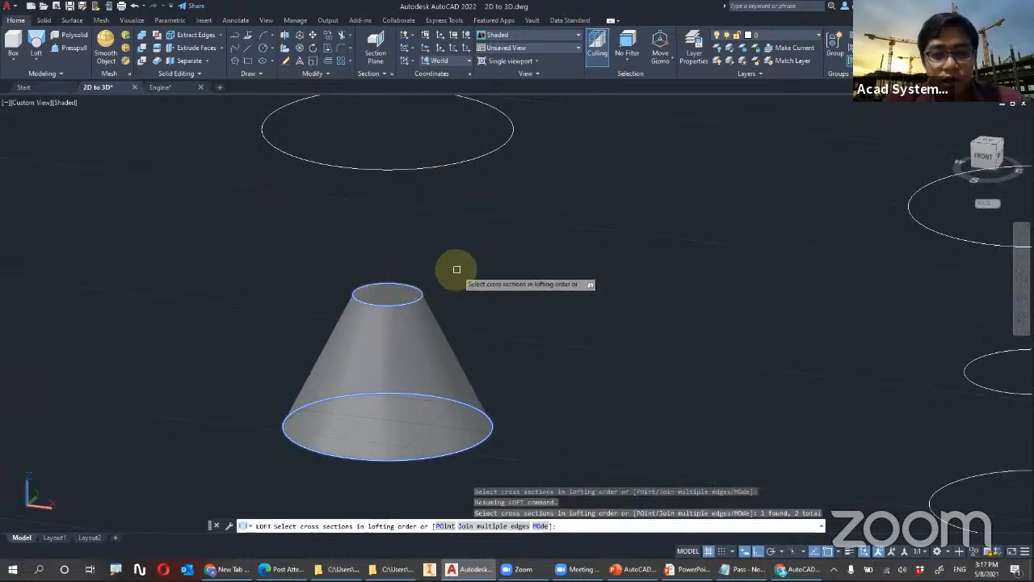
{"action": "right_click", "coordinate": [503, 259]}
{"action": "key", "text": "Return"}
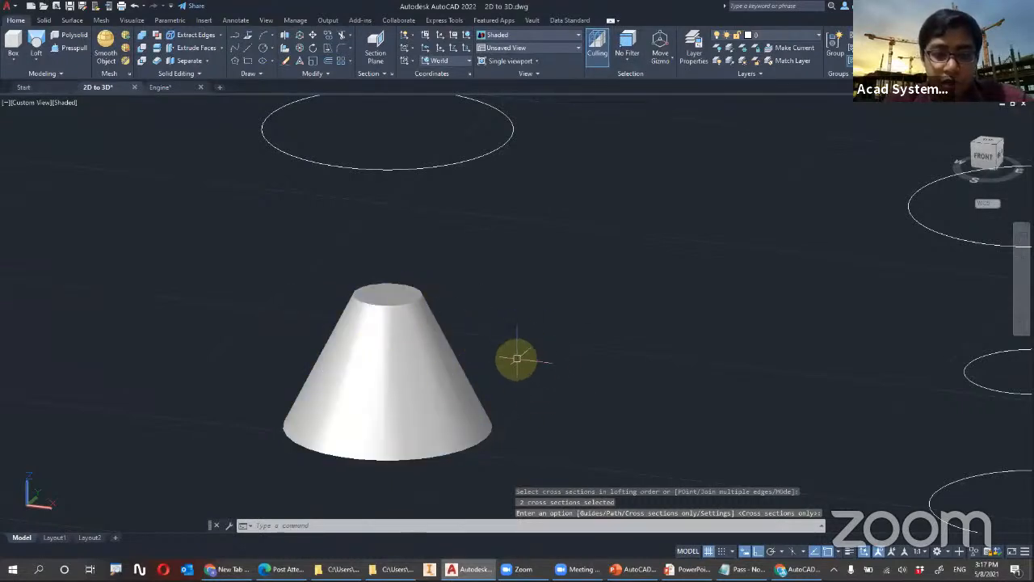
Undo the two-circle loft, including the view changes made after it
{"action": "scroll", "coordinate": [462, 170], "scroll_direction": "down", "scroll_amount": 2}
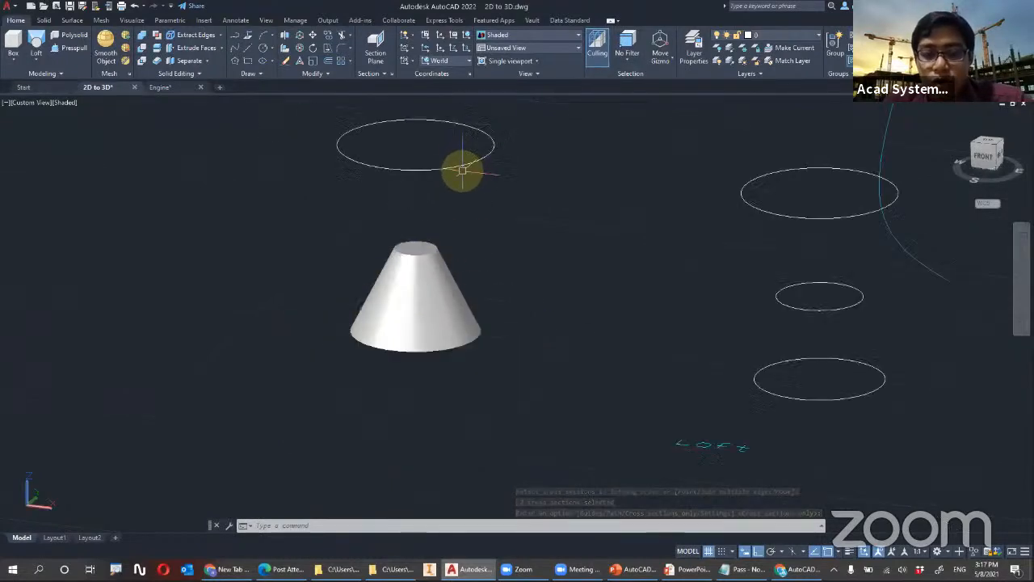
{"action": "middle_click_drag", "start_coordinate": [431, 172], "coordinate": [441, 153], "text": "shift"}
{"action": "middle_click_drag", "start_coordinate": [420, 190], "coordinate": [524, 371], "text": "shift"}
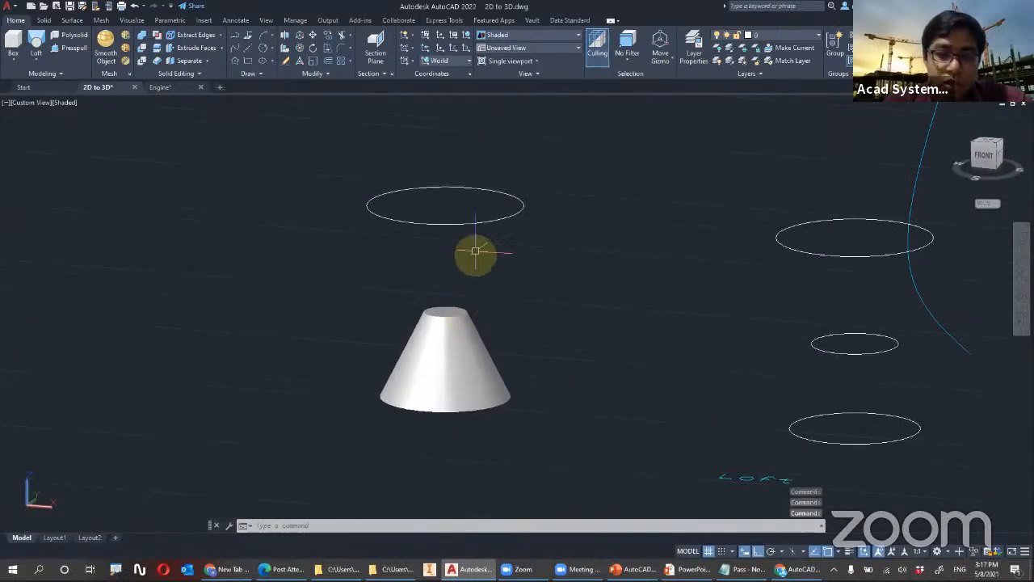
{"action": "key", "text": "ctrl+z"}
{"action": "key", "text": "ctrl+z"}
{"action": "key", "text": "ctrl+z"}
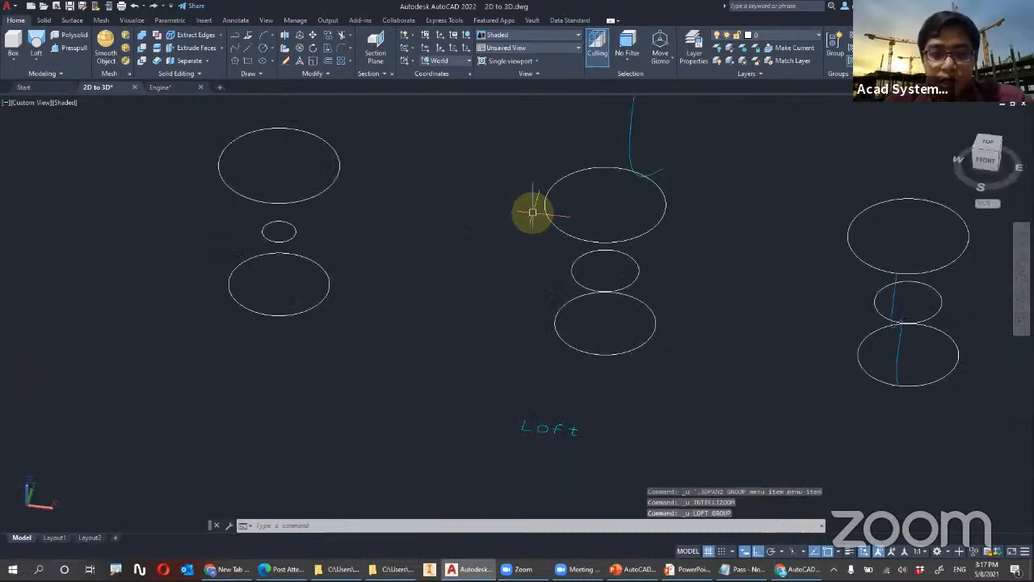
Start a loft through the lowest, middle and top circles of the leftmost set, in that order
{"action": "mouse_move", "coordinate": [345, 231]}
{"action": "middle_mouse_down", "text": "shift"}
{"action": "mouse_move", "coordinate": [337, 189]}
{"action": "mouse_move", "coordinate": [333, 235]}
{"action": "mouse_move", "coordinate": [348, 252]}
{"action": "middle_mouse_up", "text": "shift"}
{"action": "left_click", "coordinate": [37, 44]}
{"action": "left_click", "coordinate": [421, 401]}
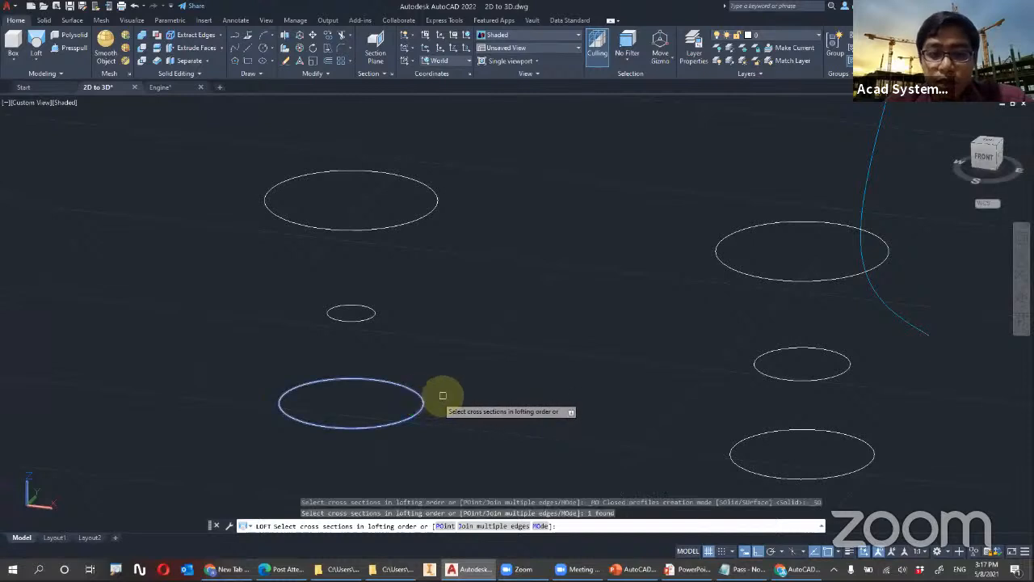
{"action": "left_click", "coordinate": [369, 309]}
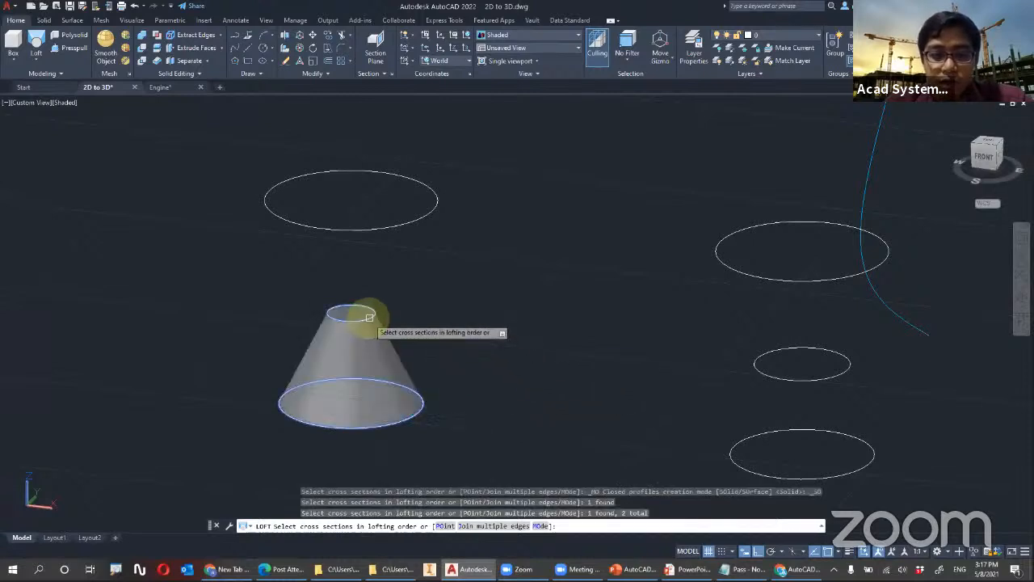
{"action": "left_click", "coordinate": [421, 219]}
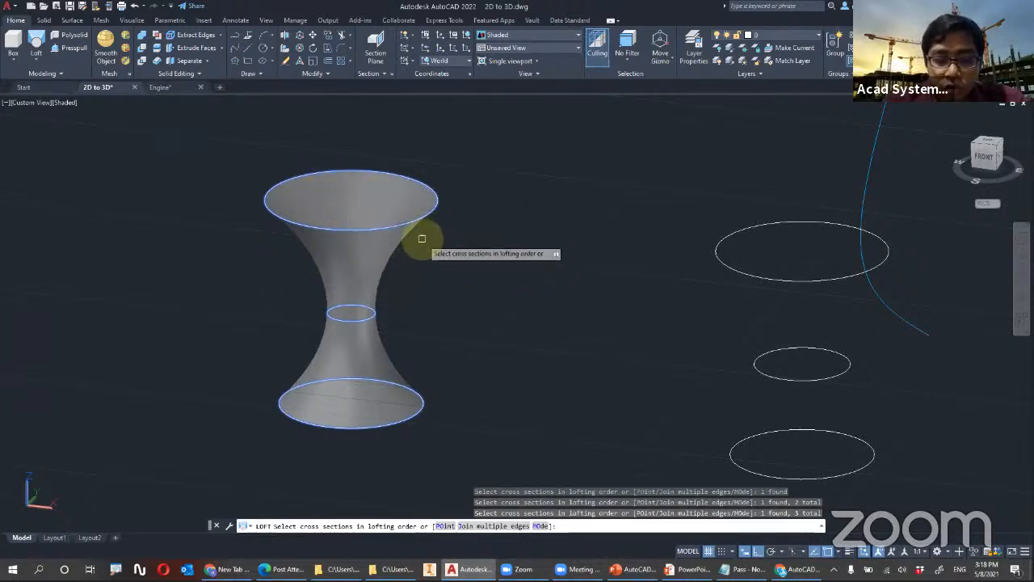
{"action": "scroll", "coordinate": [379, 315], "scroll_direction": "up", "scroll_amount": 2}
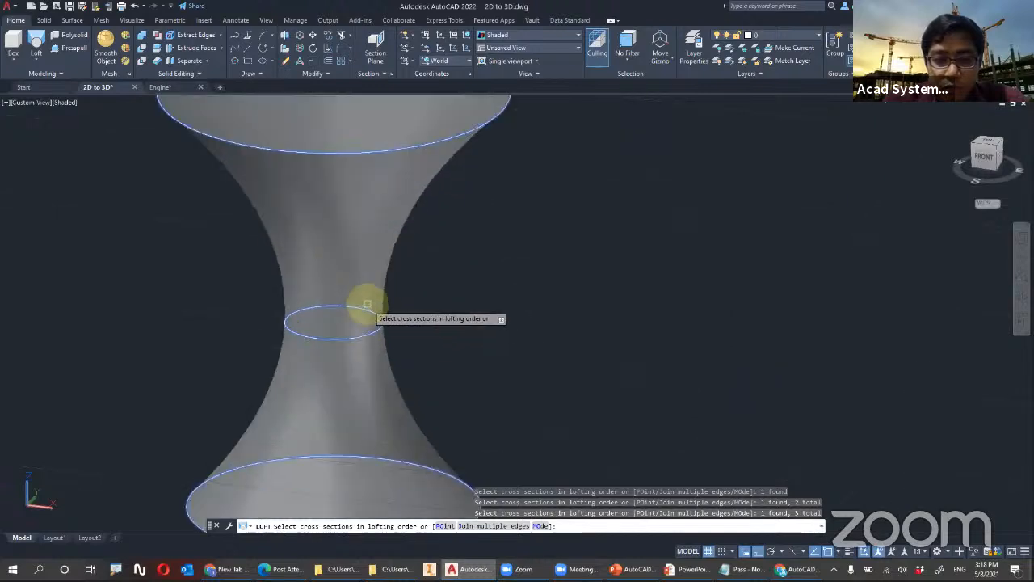
{"action": "scroll", "coordinate": [405, 246], "scroll_direction": "down", "scroll_amount": 1}
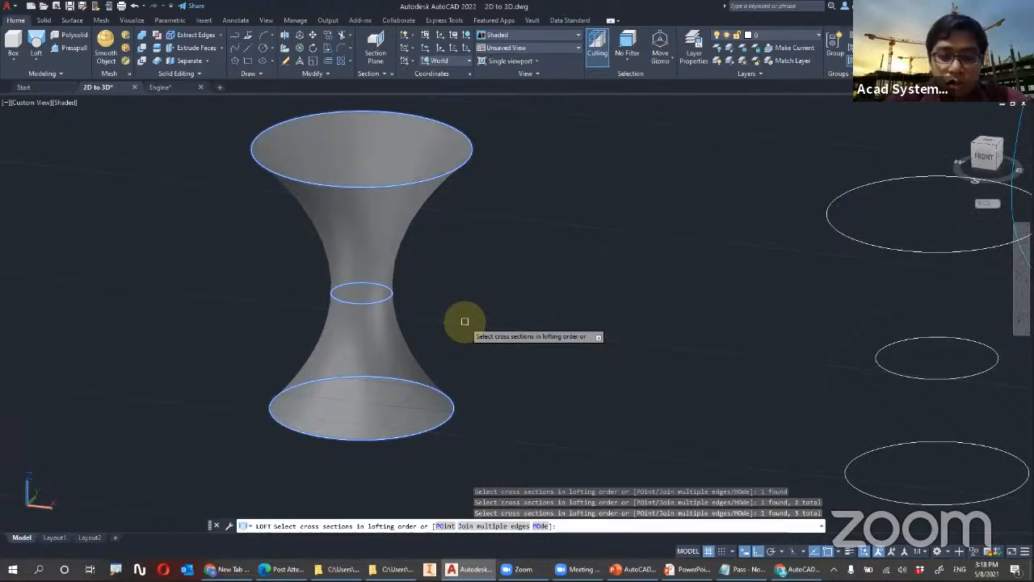
Open the loft settings for the three circles and compare Ruled with Smooth Fit surface control
{"action": "key", "text": "Return"}
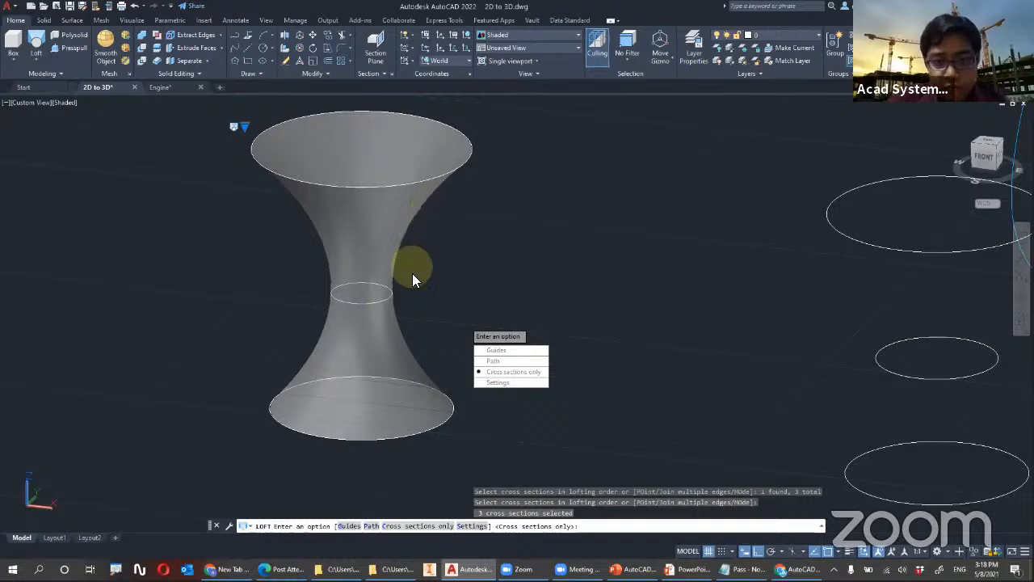
{"action": "left_click", "coordinate": [494, 383]}
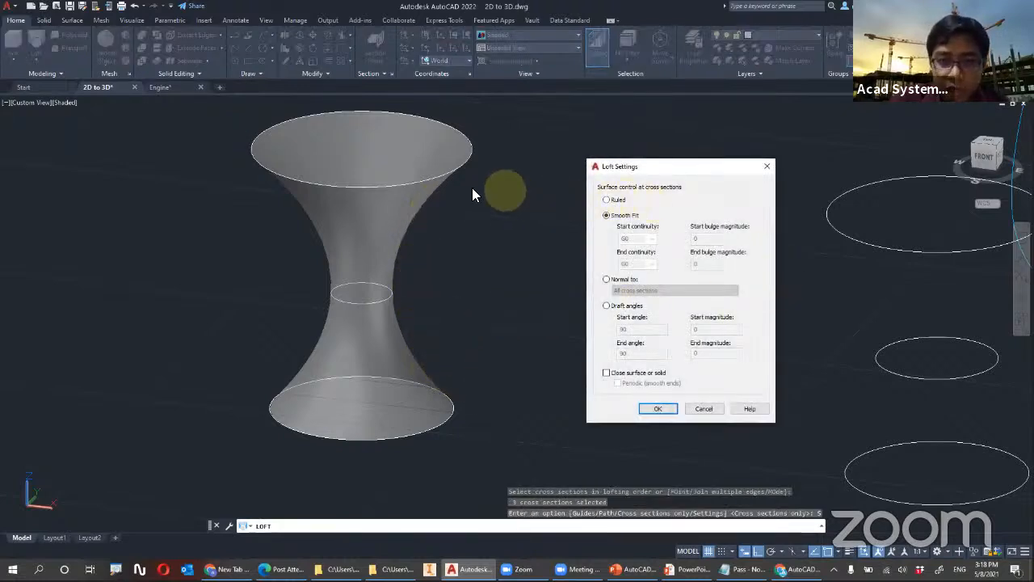
{"action": "left_click", "coordinate": [608, 201]}
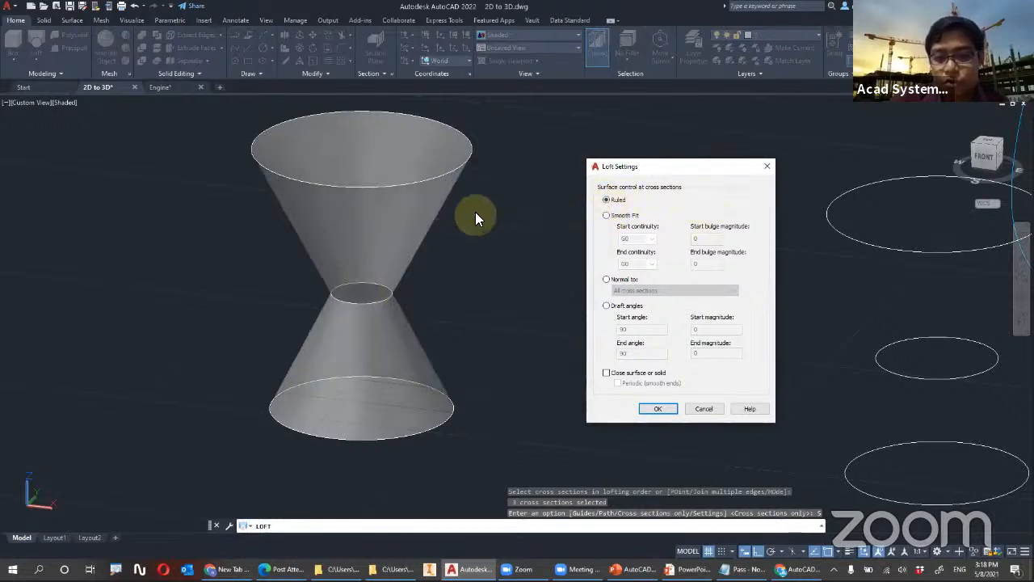
{"action": "left_click", "coordinate": [608, 217]}
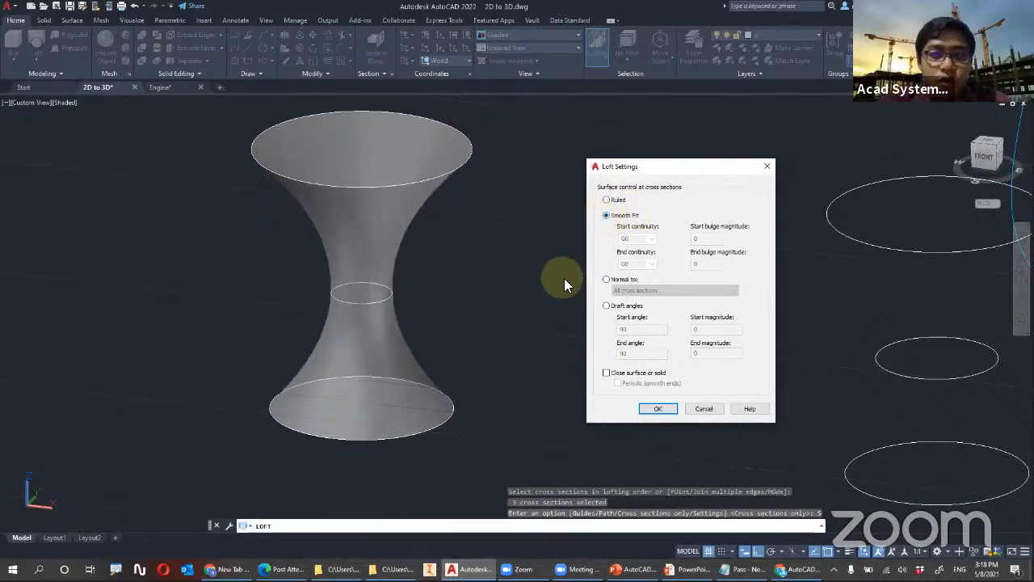
Try the Normal to surface control on all cross sections and on Start and End cross sections
{"action": "left_click", "coordinate": [607, 280]}
{"action": "left_click", "coordinate": [623, 290]}
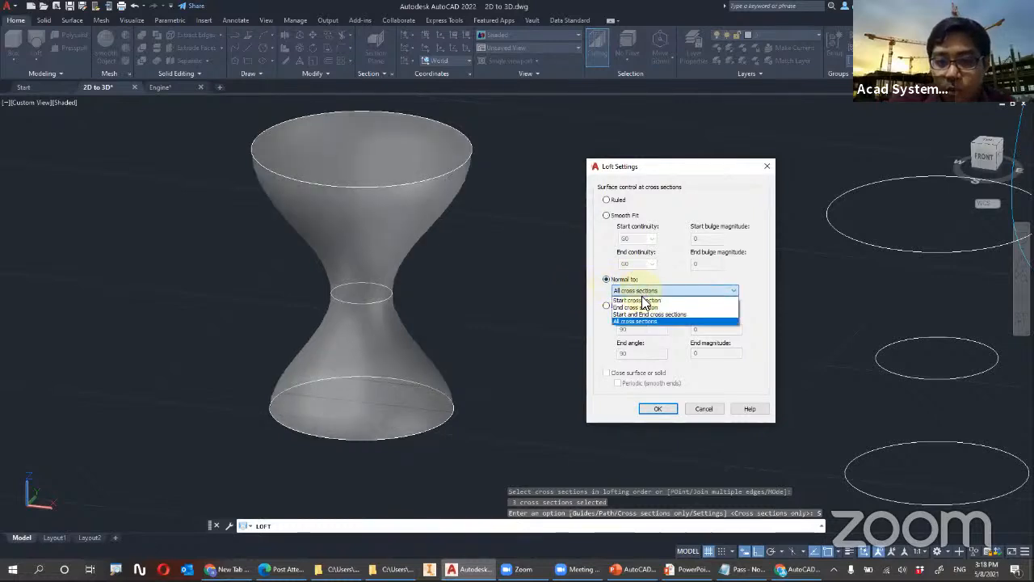
{"action": "left_click", "coordinate": [645, 303]}
{"action": "left_click", "coordinate": [662, 291]}
{"action": "left_click", "coordinate": [667, 315]}
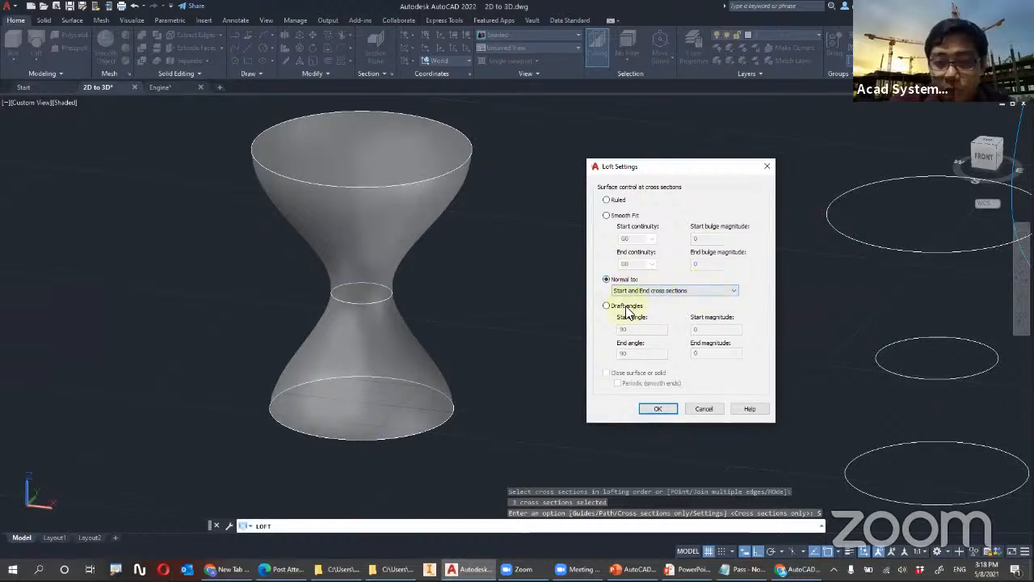
Try the Draft angles surface control and complete the three-circle loft with Smooth Fit
{"action": "left_click", "coordinate": [612, 306]}
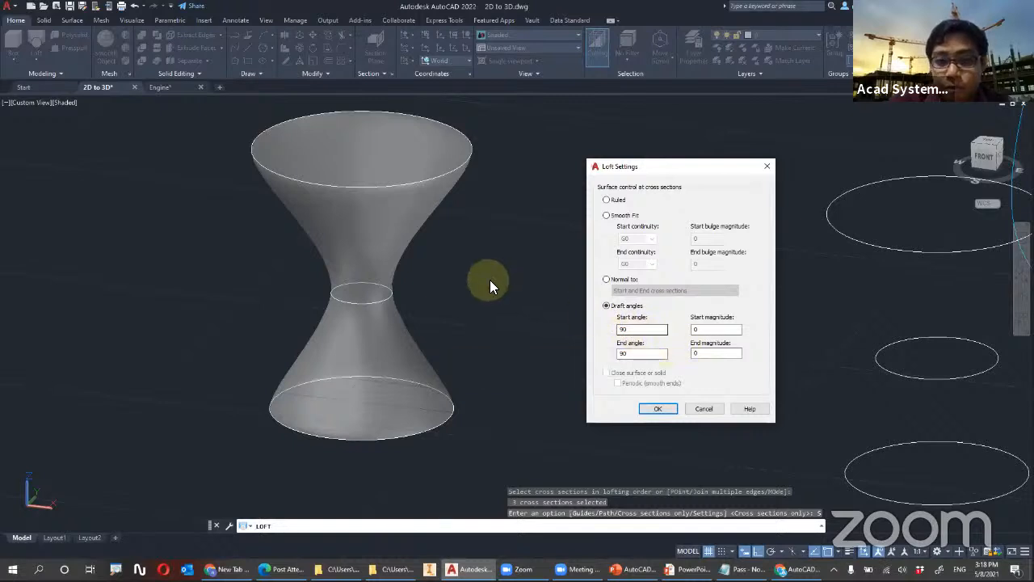
{"action": "left_click", "coordinate": [608, 215]}
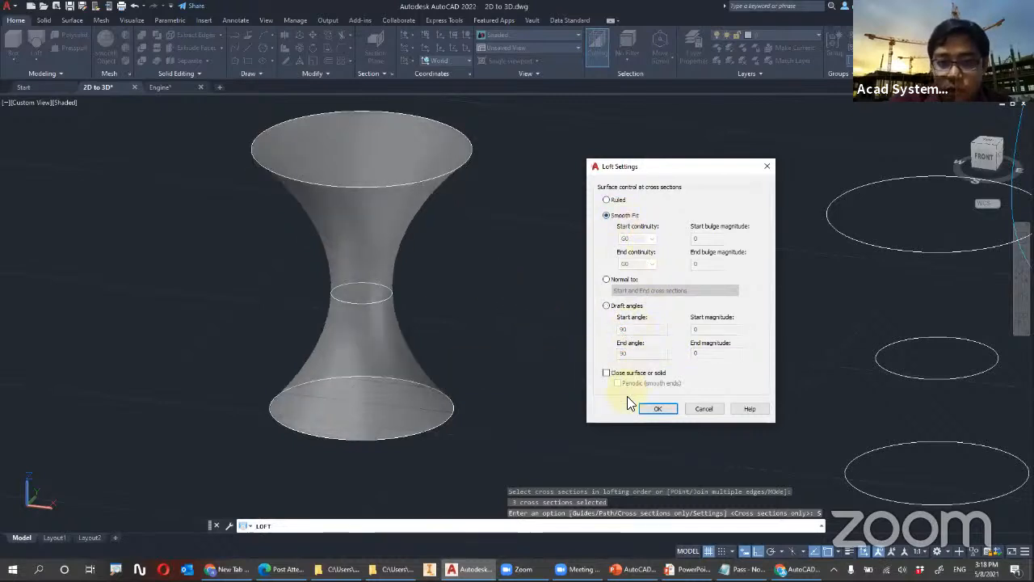
{"action": "left_click", "coordinate": [656, 409]}
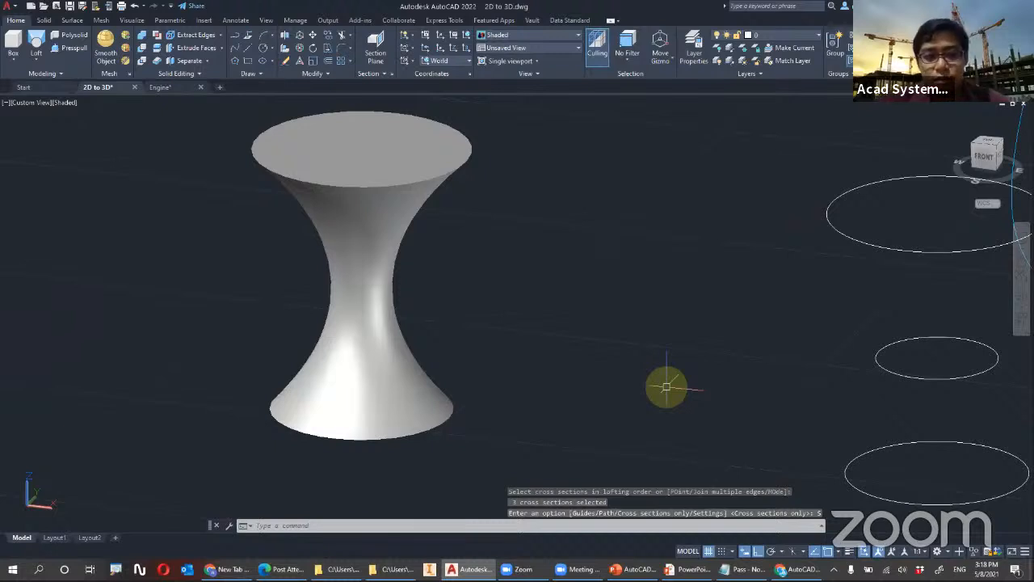
Undo the Smooth Fit loft of the three circles, including the view change made after it
{"action": "middle_click_drag", "start_coordinate": [497, 291], "coordinate": [377, 195], "text": "shift"}
{"action": "key", "text": "ctrl+z"}
{"action": "key", "text": "ctrl+z"}
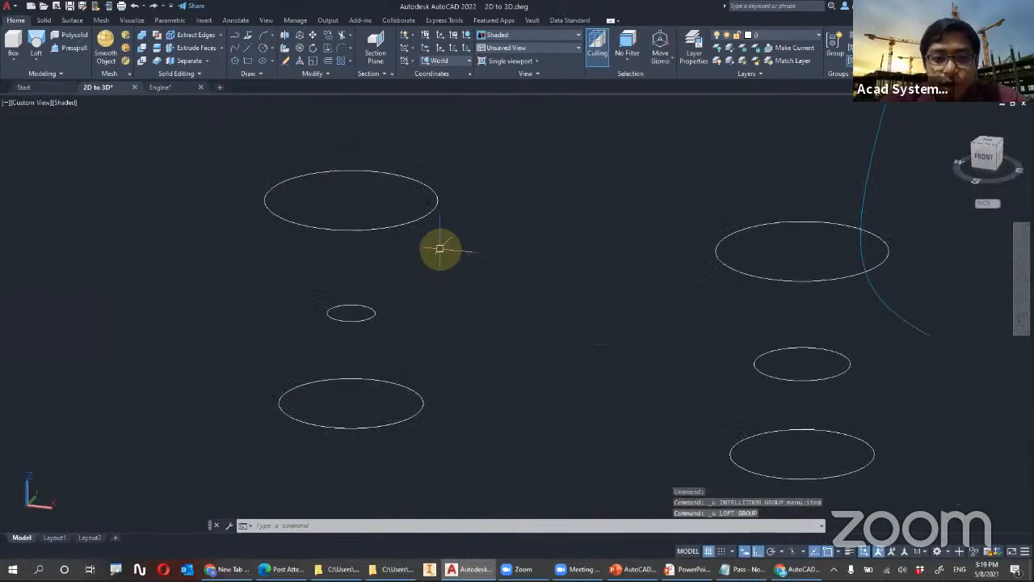
In the top view, draw a rectangle overlapping the western half of the leftmost circle set
{"action": "middle_click_drag", "start_coordinate": [428, 181], "coordinate": [366, 233], "text": "shift"}
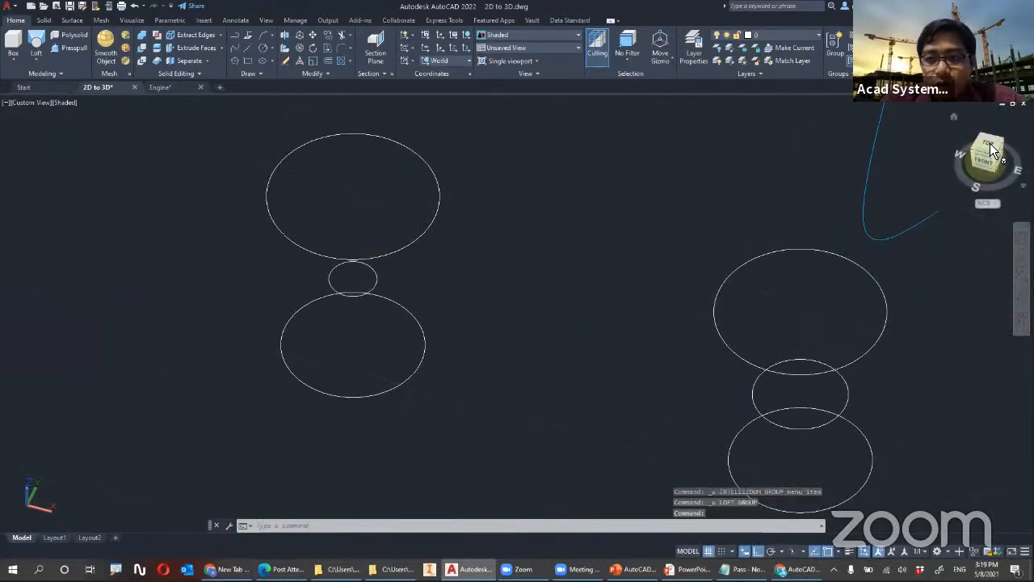
{"action": "left_click", "coordinate": [987, 147]}
{"action": "scroll", "coordinate": [509, 175], "scroll_direction": "up", "scroll_amount": 5}
{"action": "scroll", "coordinate": [526, 162], "scroll_direction": "up", "scroll_amount": 6}
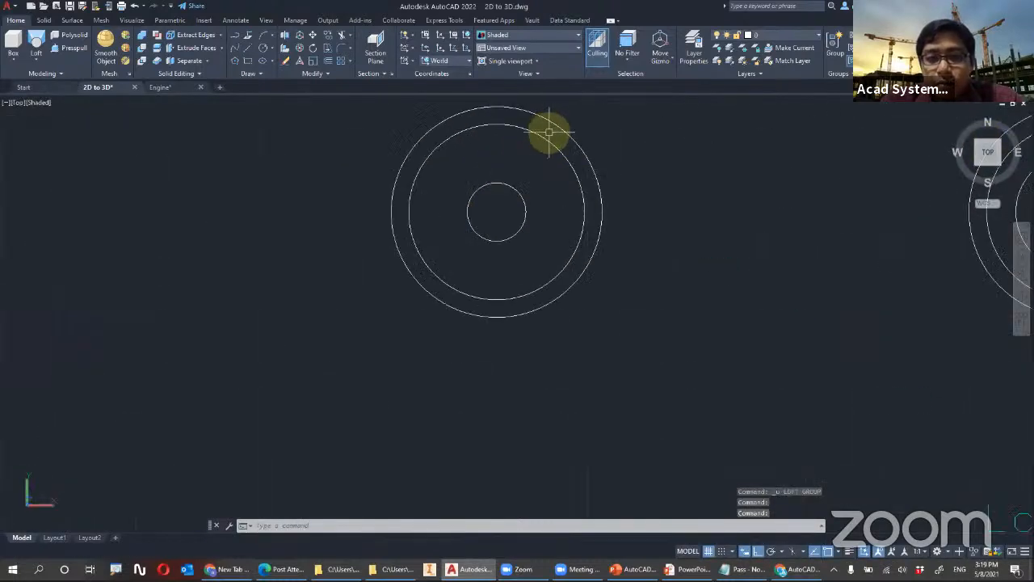
{"action": "scroll", "coordinate": [461, 157], "scroll_direction": "up", "scroll_amount": 2}
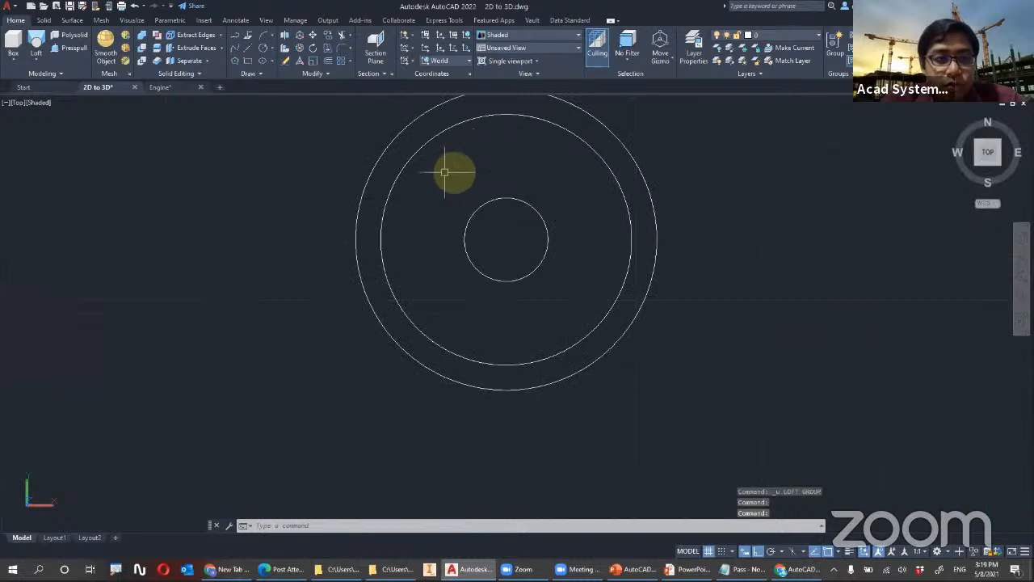
{"action": "left_click", "coordinate": [247, 62]}
{"action": "left_click", "coordinate": [329, 125]}
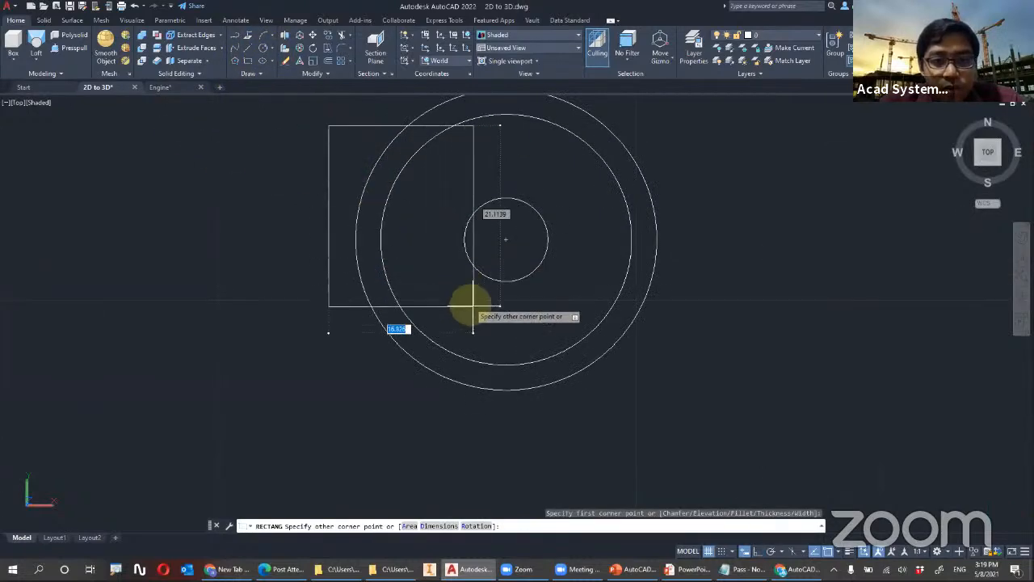
{"action": "left_click", "coordinate": [505, 328]}
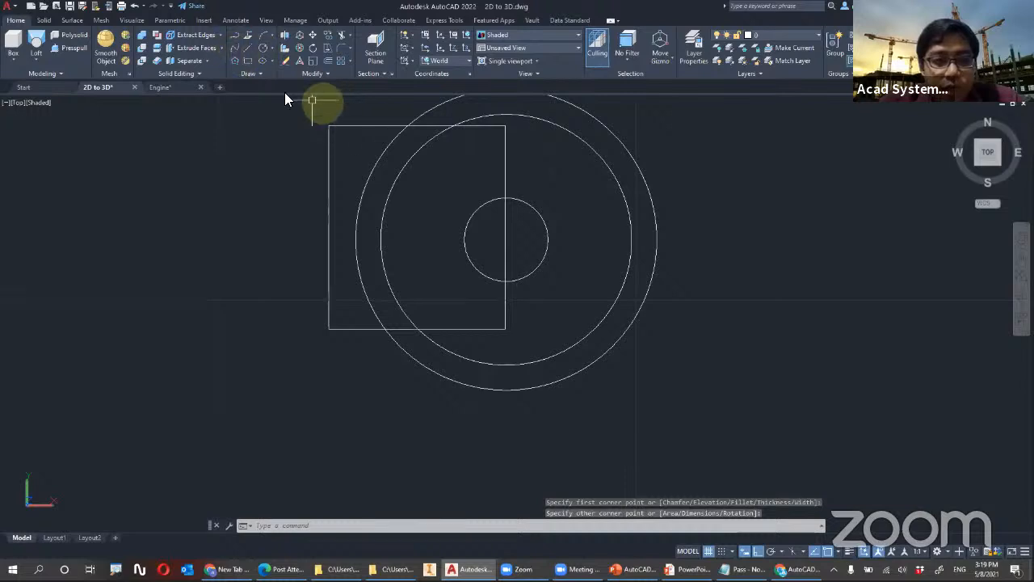
Draw a 5-sided inscribed polygon overlapping the eastern side of the same circles, with one vertex pointing east
{"action": "left_click", "coordinate": [235, 60]}
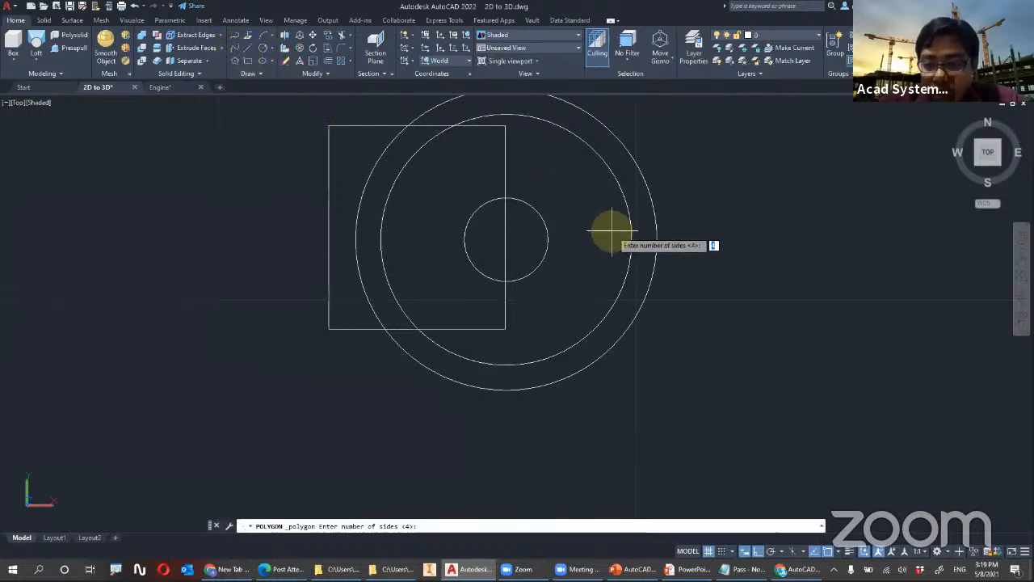
{"action": "key", "text": "Return"}
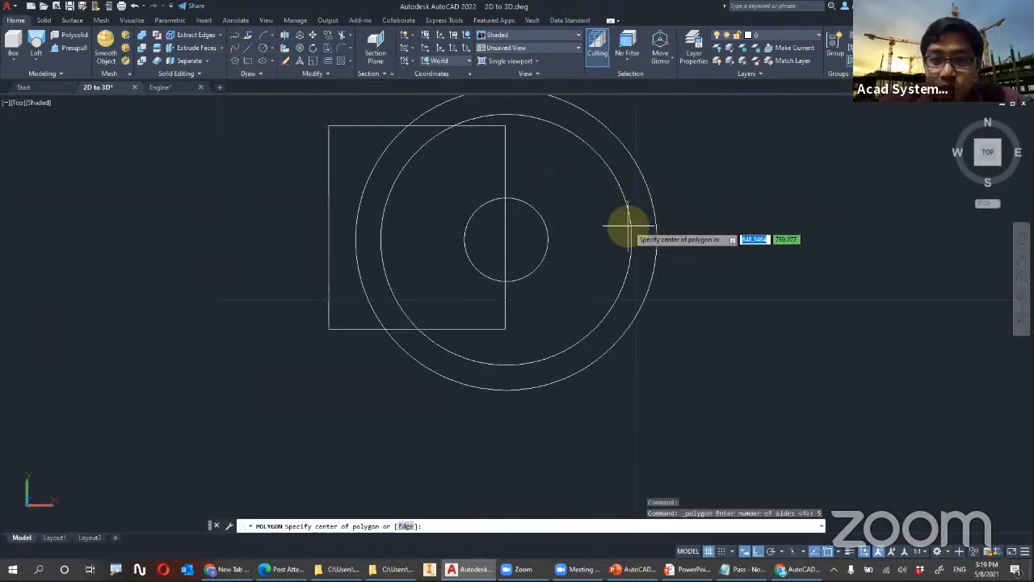
{"action": "left_click", "coordinate": [608, 232]}
{"action": "key", "text": "Return"}
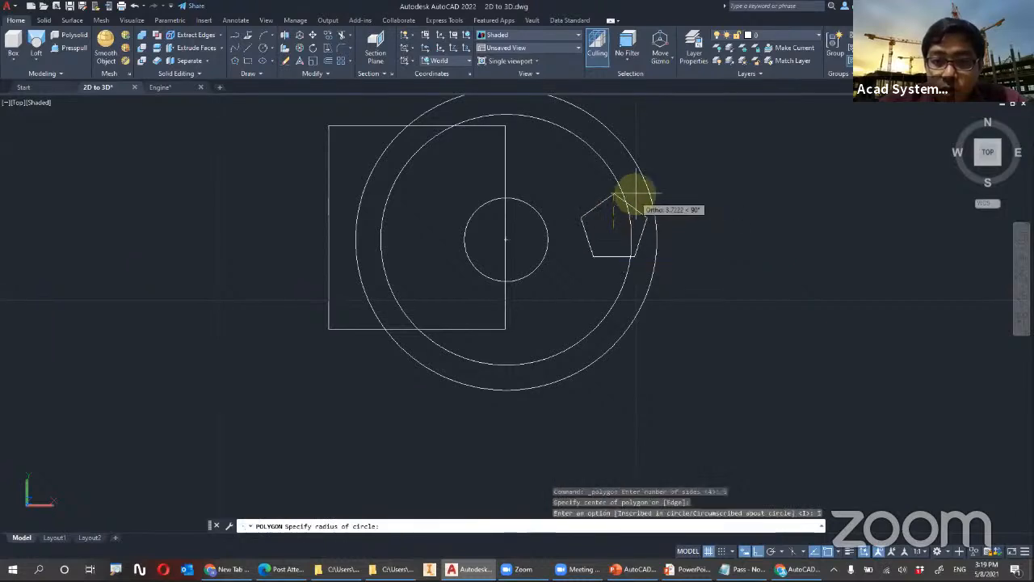
{"action": "left_click", "coordinate": [724, 150]}
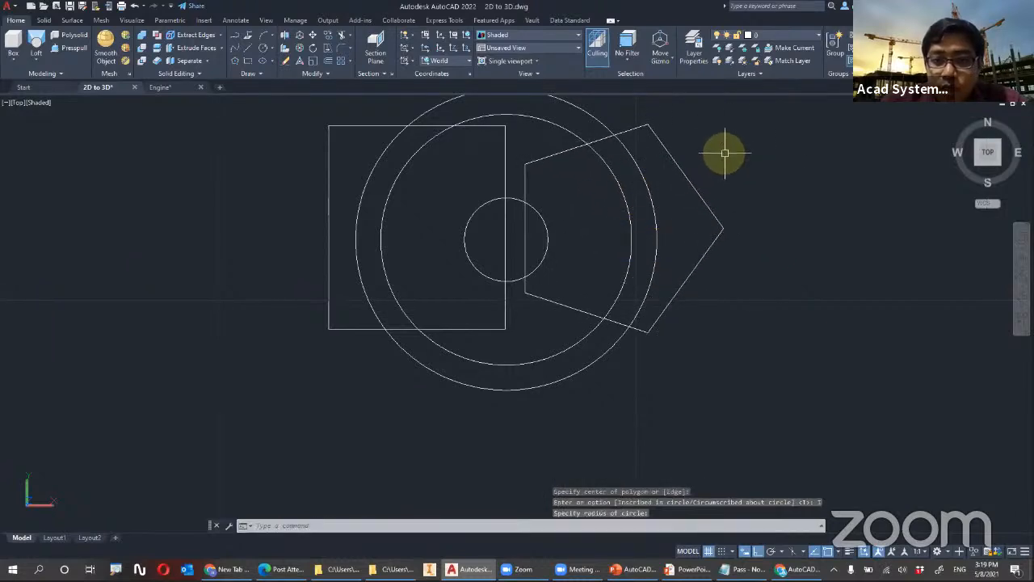
Move the rectangle away from the circles along negative X and lower it along Z below the lowest circle
{"action": "mouse_move", "coordinate": [704, 224]}
{"action": "middle_mouse_down", "text": "shift"}
{"action": "mouse_move", "coordinate": [681, 120]}
{"action": "mouse_move", "coordinate": [702, 129]}
{"action": "mouse_move", "coordinate": [704, 111]}
{"action": "mouse_move", "coordinate": [703, 123]}
{"action": "middle_mouse_up", "text": "shift"}
{"action": "scroll", "coordinate": [643, 157], "scroll_direction": "down", "scroll_amount": 5}
{"action": "mouse_move", "coordinate": [603, 168]}
{"action": "middle_mouse_down"}
{"action": "mouse_move", "coordinate": [504, 274]}
{"action": "mouse_move", "coordinate": [476, 366]}
{"action": "middle_mouse_up"}
{"action": "scroll", "coordinate": [504, 275], "scroll_direction": "up", "scroll_amount": 2}
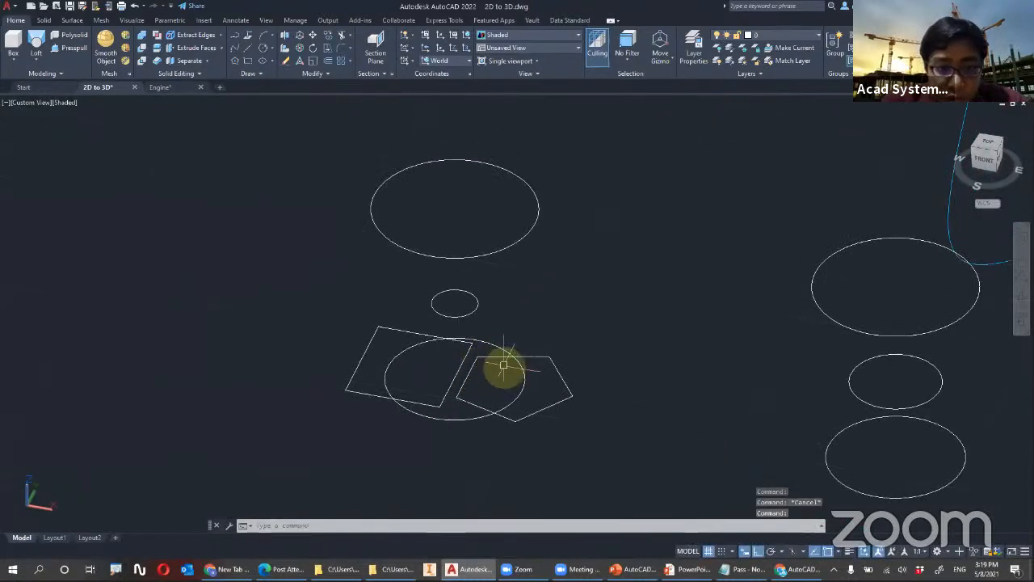
{"action": "left_click", "coordinate": [440, 371]}
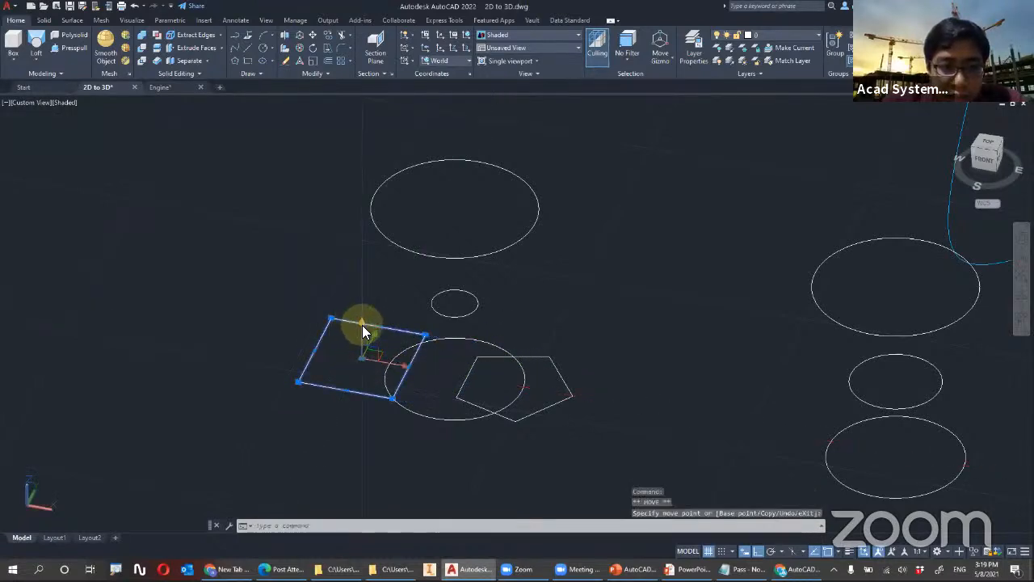
{"action": "left_click", "coordinate": [362, 416]}
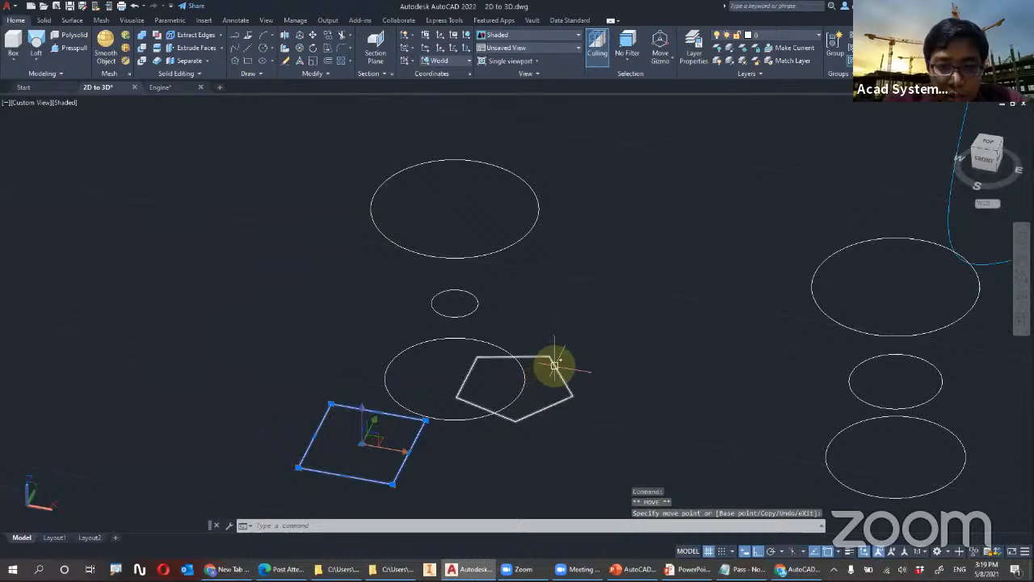
{"action": "key", "text": "Escape"}
Raise the pentagon along Z above the highest circle and shift it outward along positive X
{"action": "left_click", "coordinate": [554, 362]}
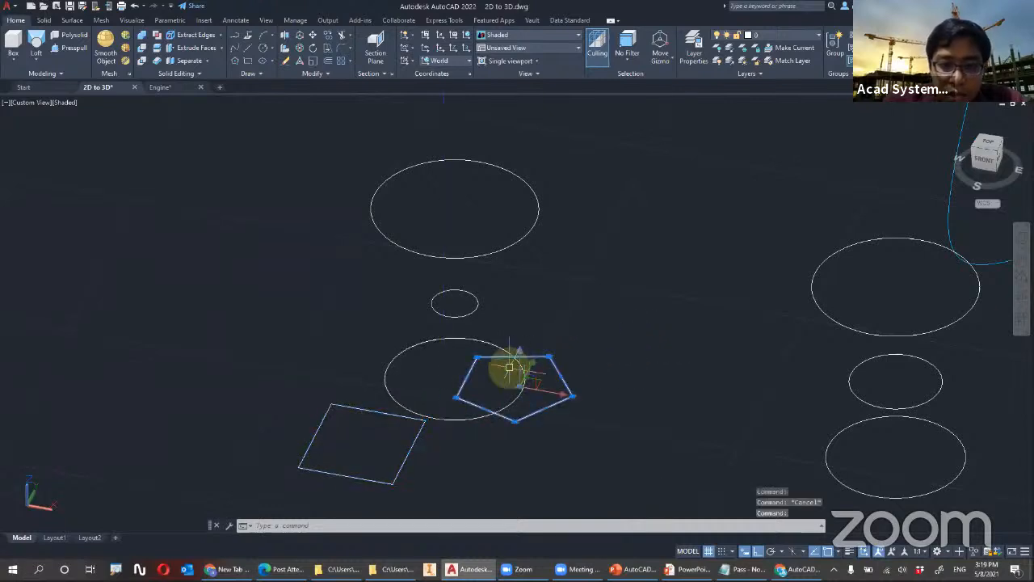
{"action": "left_click", "coordinate": [521, 361]}
{"action": "middle_click_drag", "start_coordinate": [529, 323], "coordinate": [529, 209], "text": "shift"}
{"action": "middle_click_drag", "start_coordinate": [532, 149], "coordinate": [524, 251]}
{"action": "left_click", "coordinate": [552, 216]}
{"action": "left_click", "coordinate": [549, 213]}
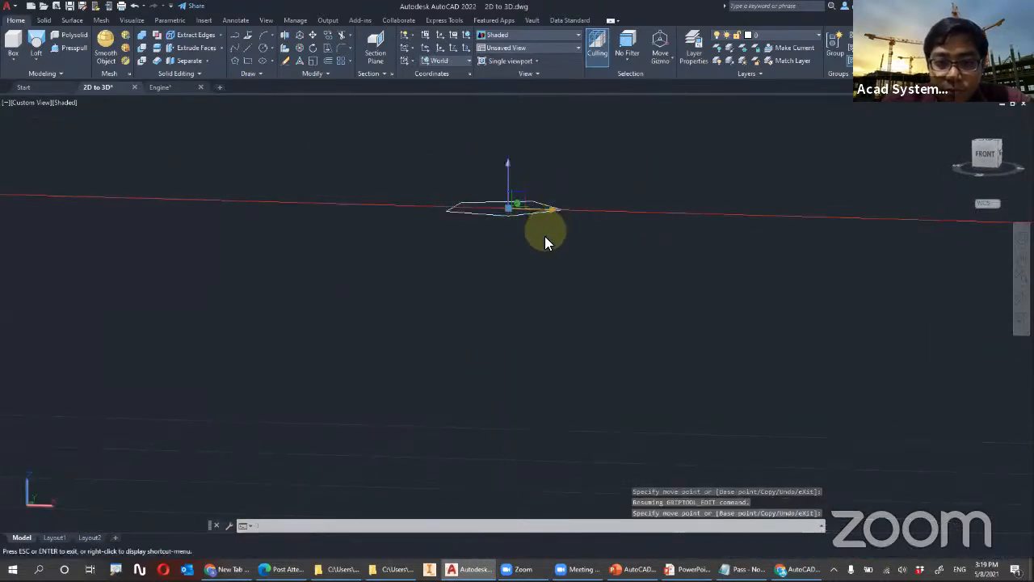
{"action": "left_click", "coordinate": [517, 199]}
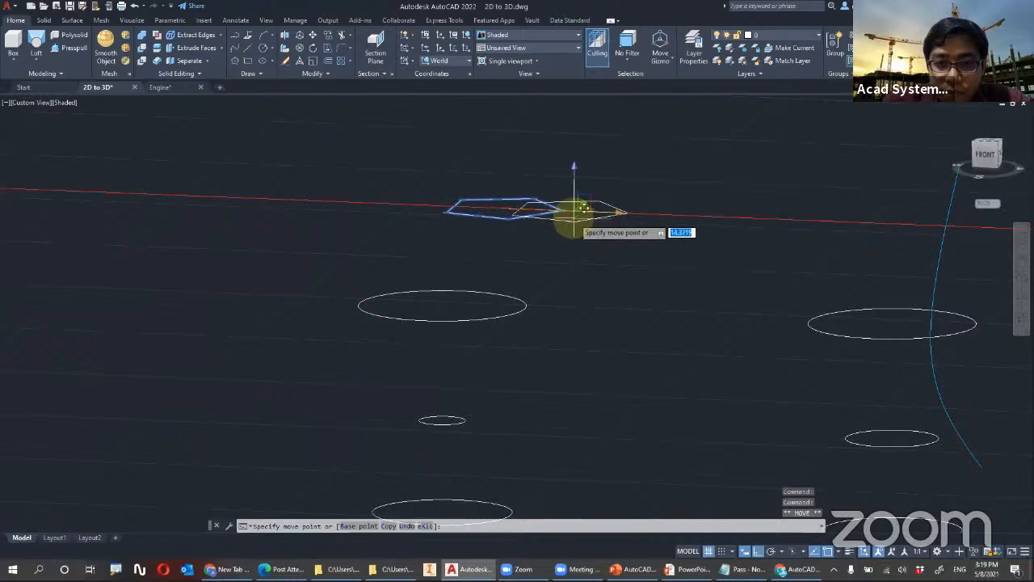
Switch to the Rotate Gizmo and tilt the pentagon freely about its Y axis with Ortho off
{"action": "left_click", "coordinate": [672, 68]}
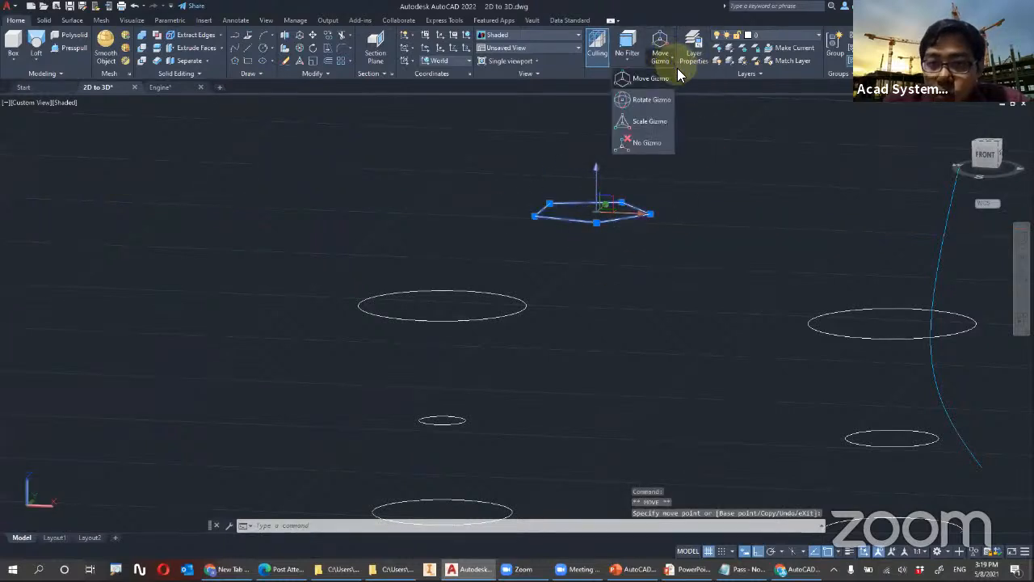
{"action": "left_click", "coordinate": [664, 98]}
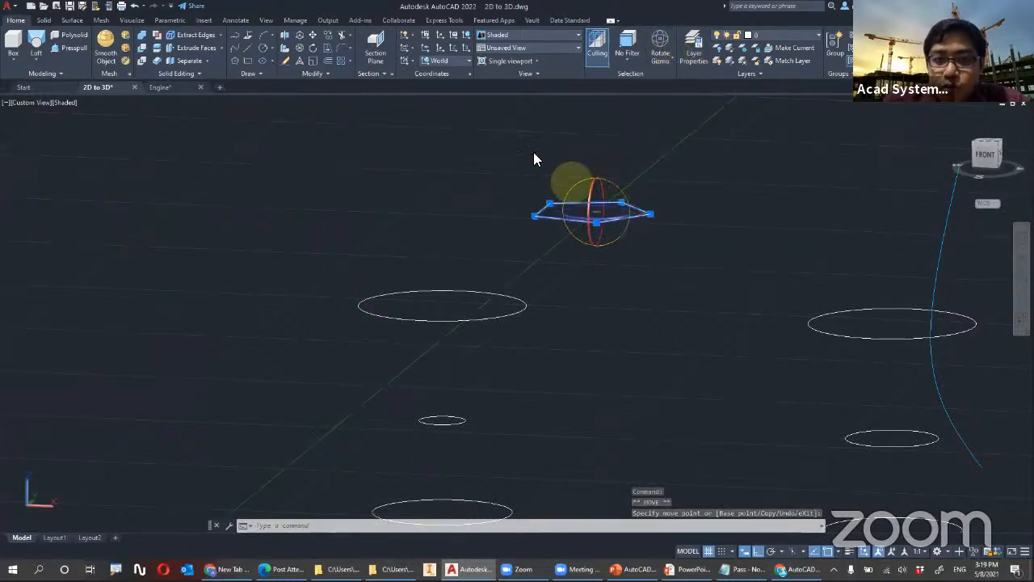
{"action": "left_click", "coordinate": [611, 183]}
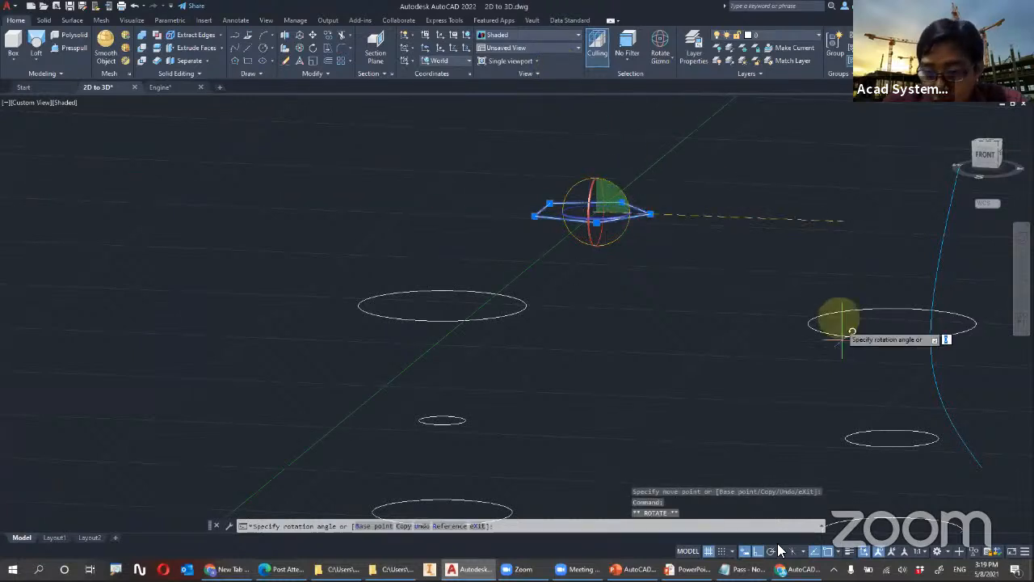
{"action": "key", "text": "F8"}
{"action": "left_click", "coordinate": [664, 317]}
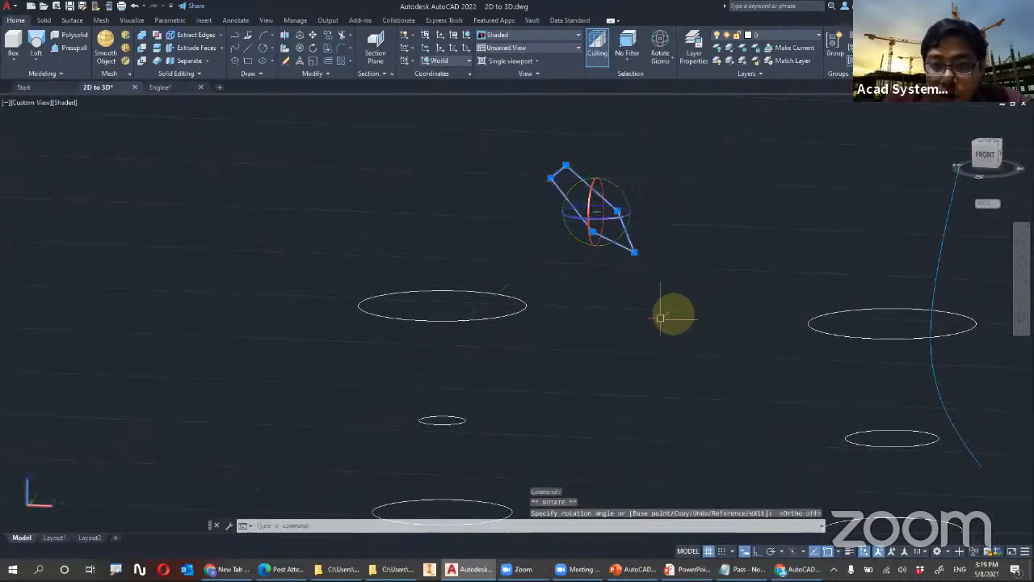
Tilt the rectangle below the circles about its Y axis with the Rotate Gizmo
{"action": "scroll", "coordinate": [447, 398], "scroll_direction": "down", "scroll_amount": 2}
{"action": "middle_click_drag", "start_coordinate": [366, 447], "coordinate": [338, 464], "text": "shift"}
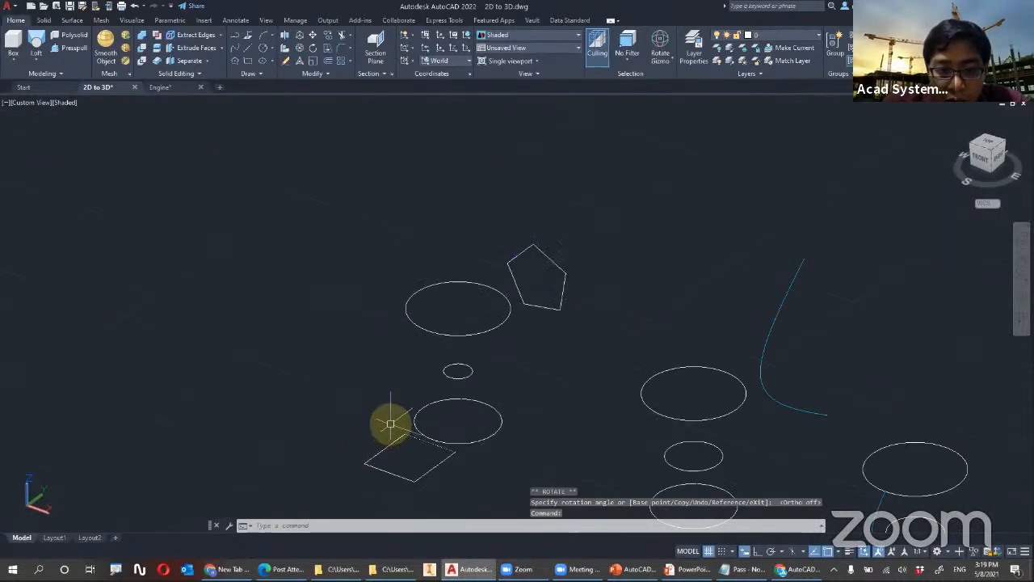
{"action": "key", "text": "Escape"}
{"action": "left_click", "coordinate": [404, 434]}
{"action": "left_click", "coordinate": [400, 427]}
{"action": "key", "text": "Escape"}
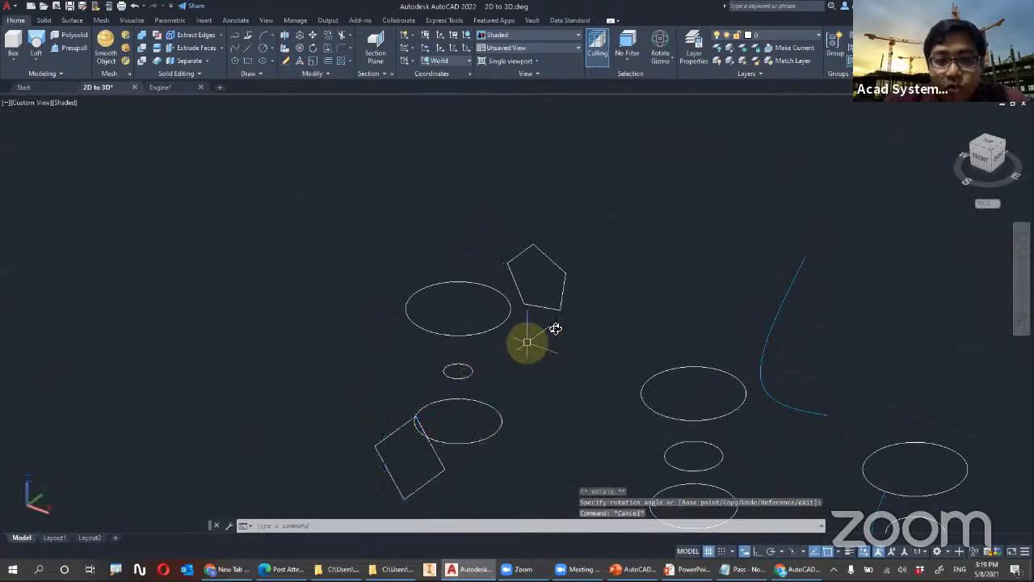
Loft a solid through the tilted rectangle, the lowest, middle and highest circles, and the pentagon, in that order
{"action": "middle_click_drag", "start_coordinate": [545, 328], "coordinate": [582, 298], "text": "shift"}
{"action": "middle_click_drag", "start_coordinate": [508, 395], "coordinate": [625, 296]}
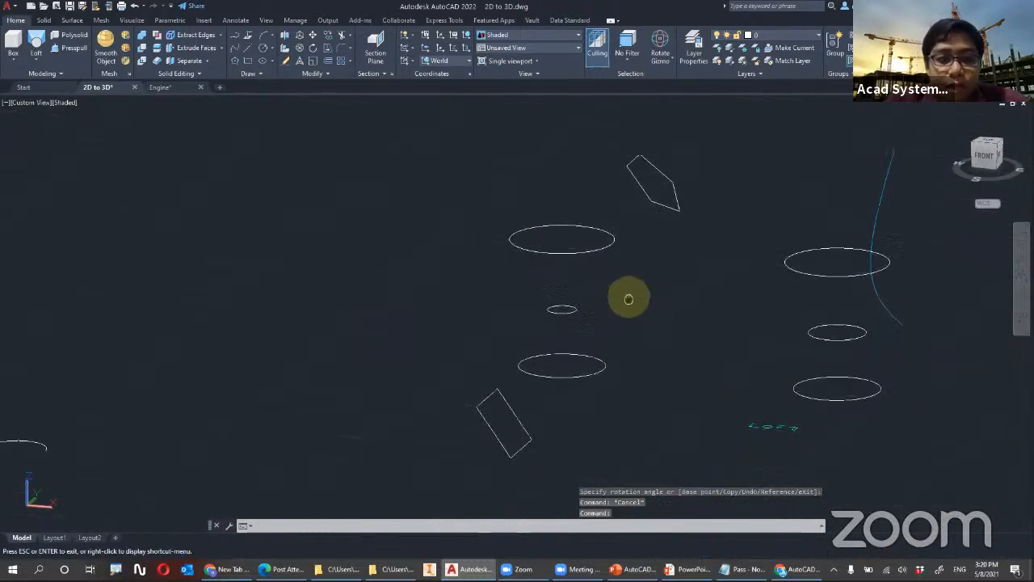
{"action": "scroll", "coordinate": [625, 316], "scroll_direction": "down", "scroll_amount": 2}
{"action": "scroll", "coordinate": [658, 327], "scroll_direction": "up", "scroll_amount": 3}
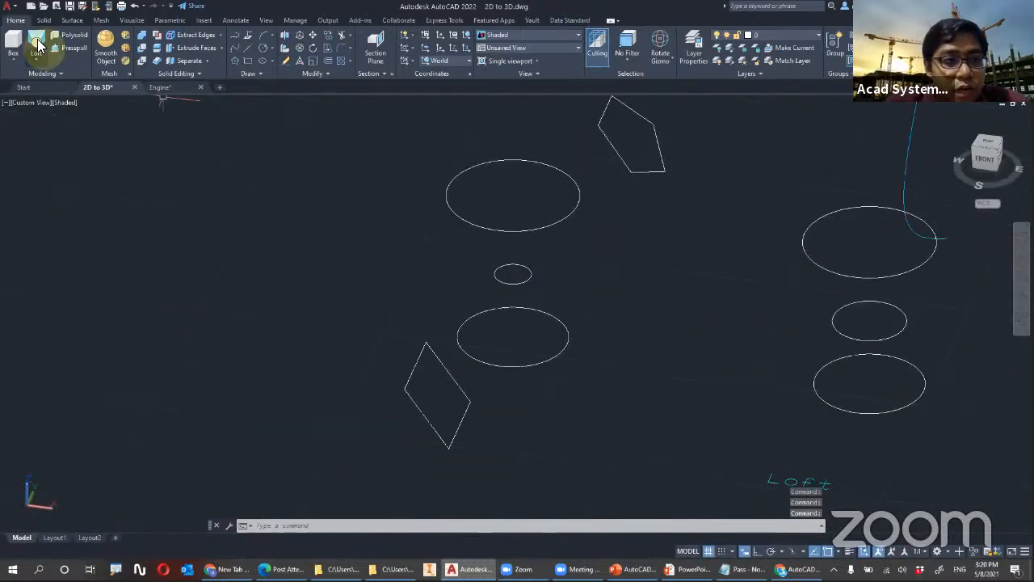
{"action": "left_click", "coordinate": [38, 44]}
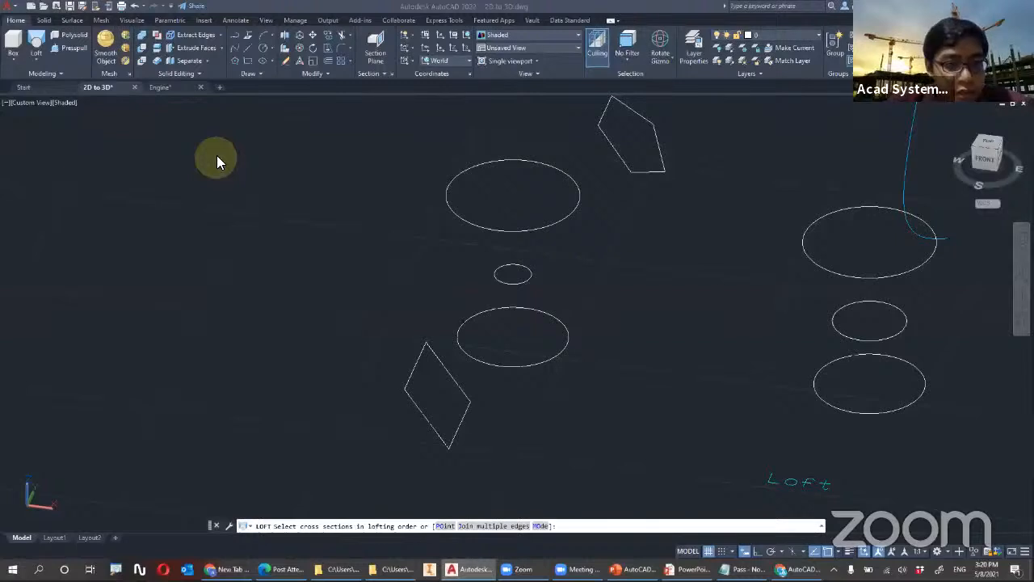
{"action": "left_click", "coordinate": [32, 43]}
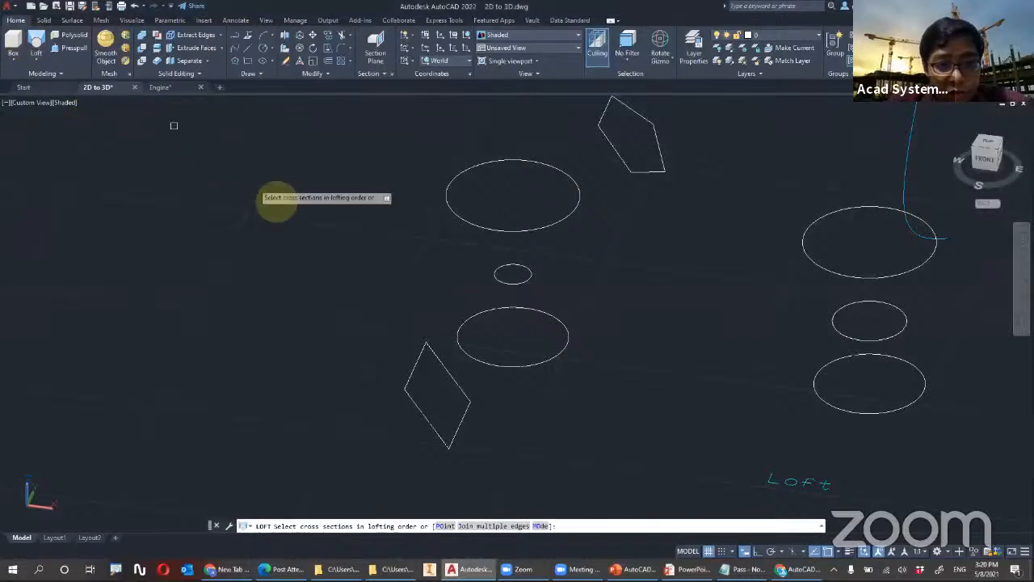
{"action": "left_click", "coordinate": [439, 363]}
{"action": "left_click", "coordinate": [469, 354]}
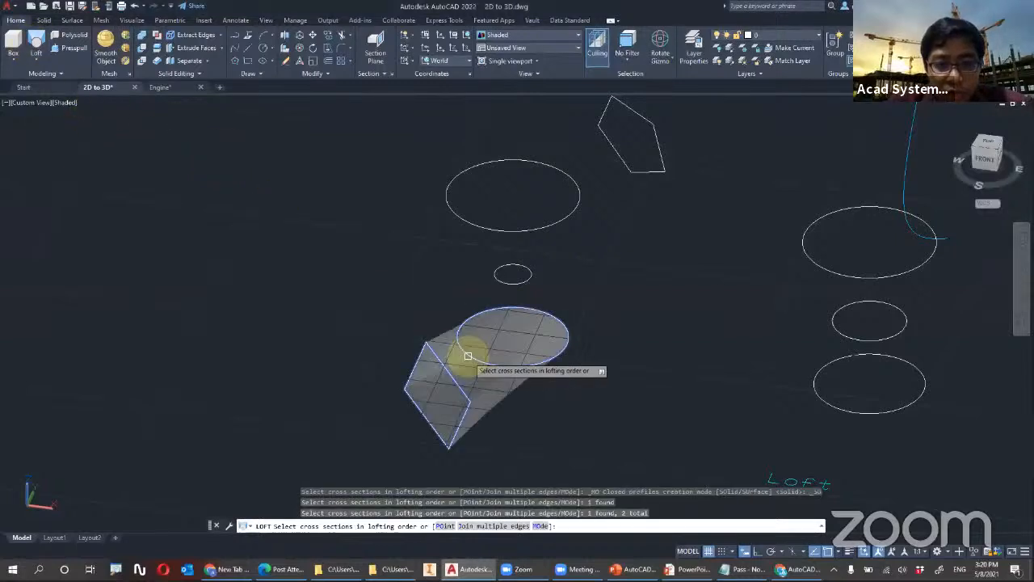
{"action": "left_click", "coordinate": [525, 281]}
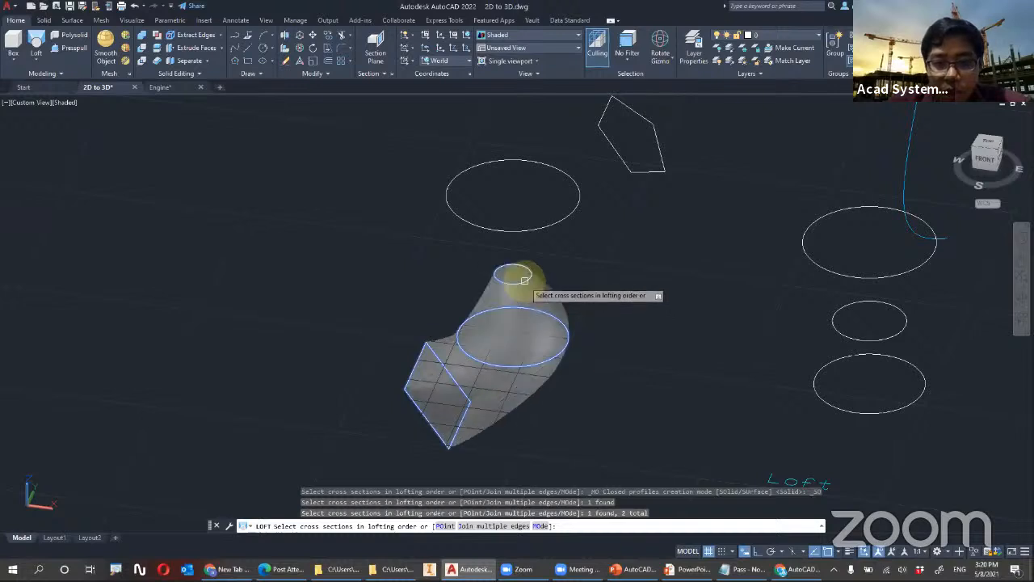
{"action": "left_click", "coordinate": [560, 217]}
{"action": "left_click", "coordinate": [619, 157]}
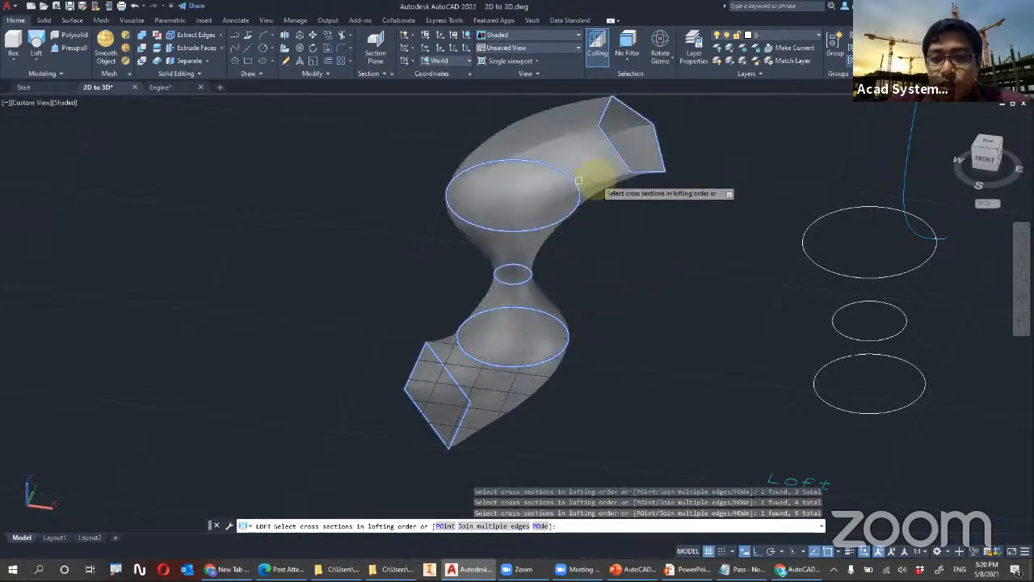
{"action": "middle_click_drag", "start_coordinate": [593, 168], "coordinate": [619, 153], "text": "shift"}
{"action": "key", "text": "Return"}
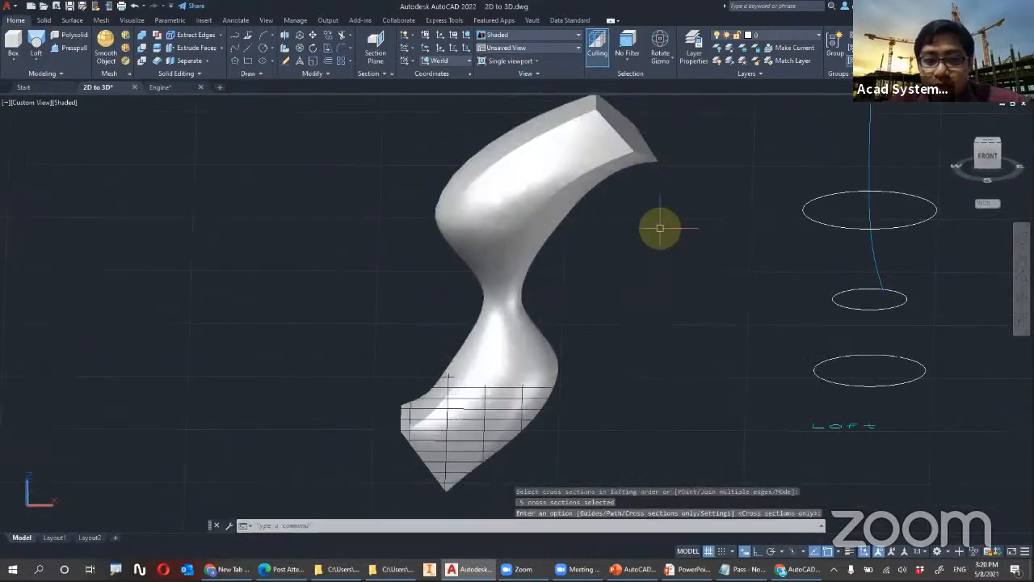
Undo the five-section loft, including the view changes made after it
{"action": "key", "text": "Escape"}
{"action": "middle_click_drag", "start_coordinate": [514, 190], "coordinate": [527, 178], "text": "shift"}
{"action": "key", "text": "ctrl+z"}
{"action": "key", "text": "ctrl+z"}
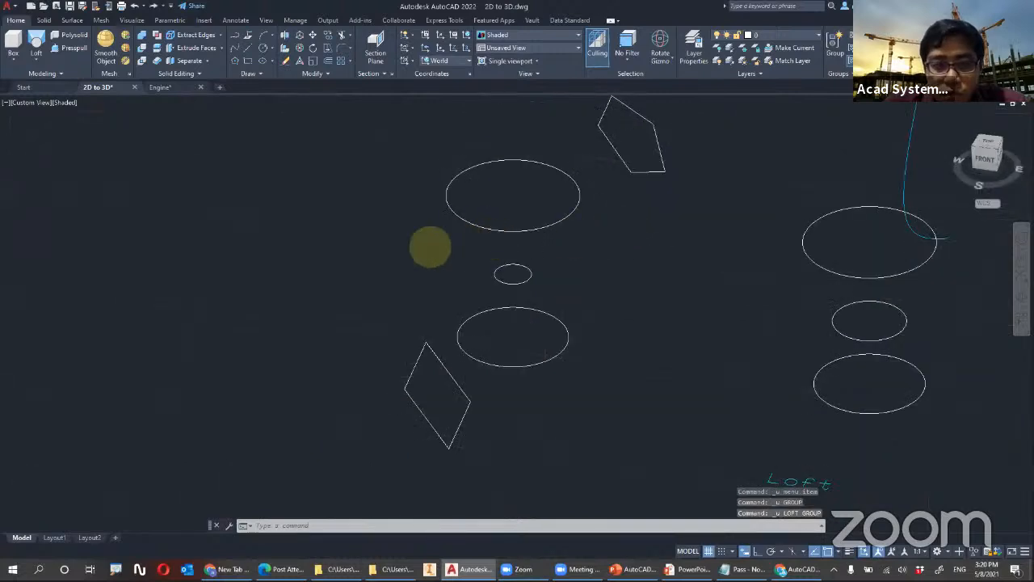
{"action": "scroll", "coordinate": [424, 242], "scroll_direction": "up", "scroll_amount": 2}
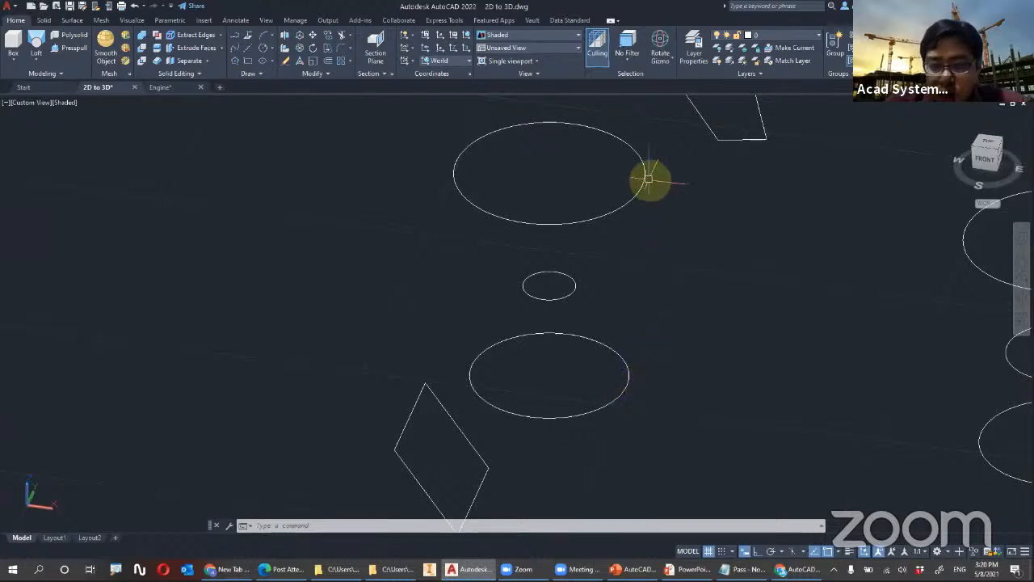
Loft a solid through the smallest, the lowest and the highest circle between the tilted rectangle and pentagon, in that order
{"action": "left_click", "coordinate": [35, 49]}
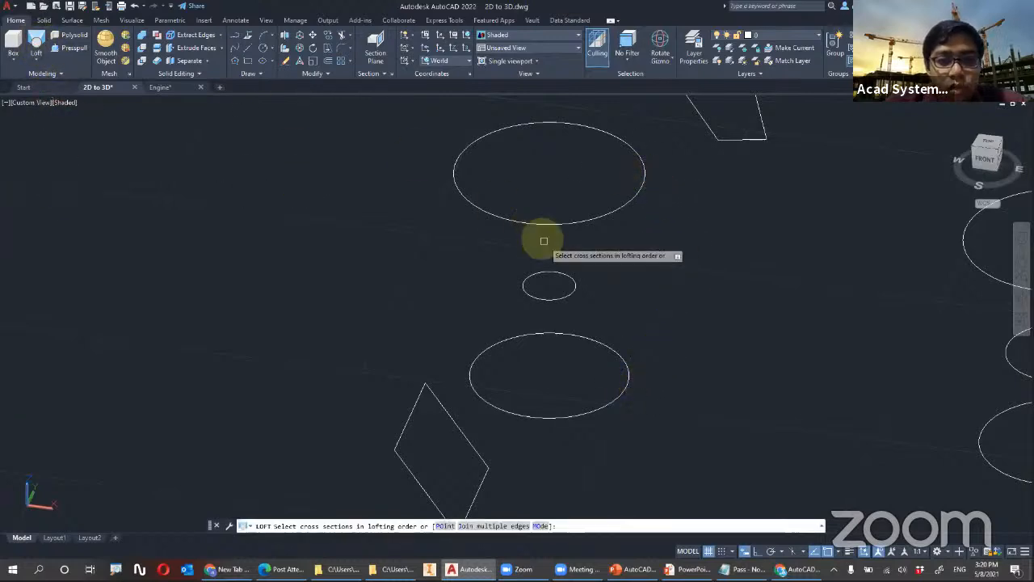
{"action": "left_click", "coordinate": [548, 297]}
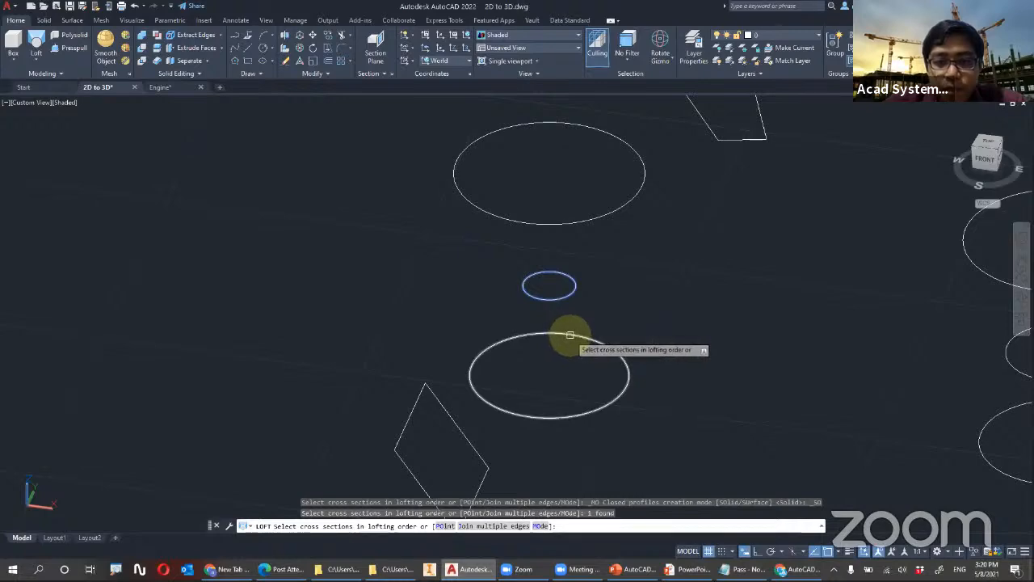
{"action": "left_click", "coordinate": [569, 338]}
{"action": "middle_click_drag", "start_coordinate": [619, 357], "coordinate": [522, 347], "text": "shift"}
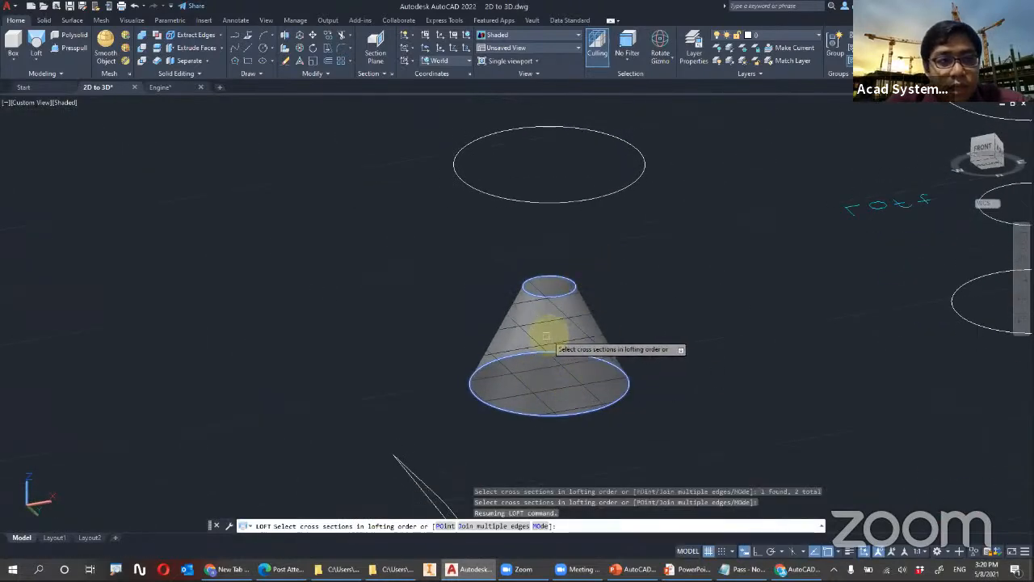
{"action": "left_click", "coordinate": [639, 177]}
{"action": "middle_click_drag", "start_coordinate": [628, 173], "coordinate": [501, 493], "text": "shift"}
{"action": "key", "text": "Return"}
{"action": "key", "text": "Return"}
{"action": "middle_click_drag", "start_coordinate": [458, 367], "coordinate": [490, 485], "text": "shift"}
{"action": "scroll", "coordinate": [471, 288], "scroll_direction": "up", "scroll_amount": 3}
{"action": "scroll", "coordinate": [467, 263], "scroll_direction": "down", "scroll_amount": 6}
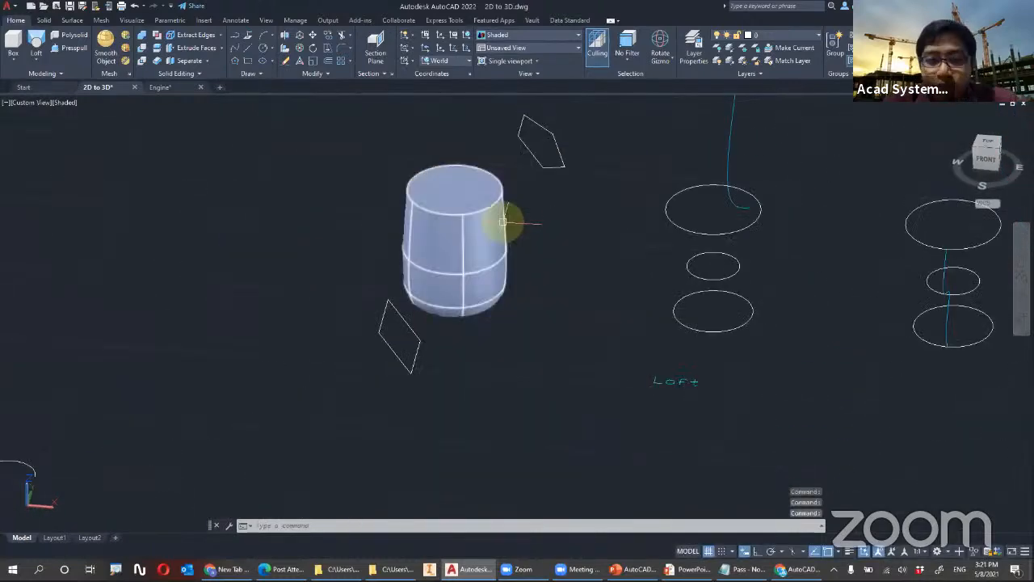
{"action": "scroll", "coordinate": [466, 197], "scroll_direction": "down", "scroll_amount": 2}
{"action": "scroll", "coordinate": [455, 185], "scroll_direction": "up", "scroll_amount": 2}
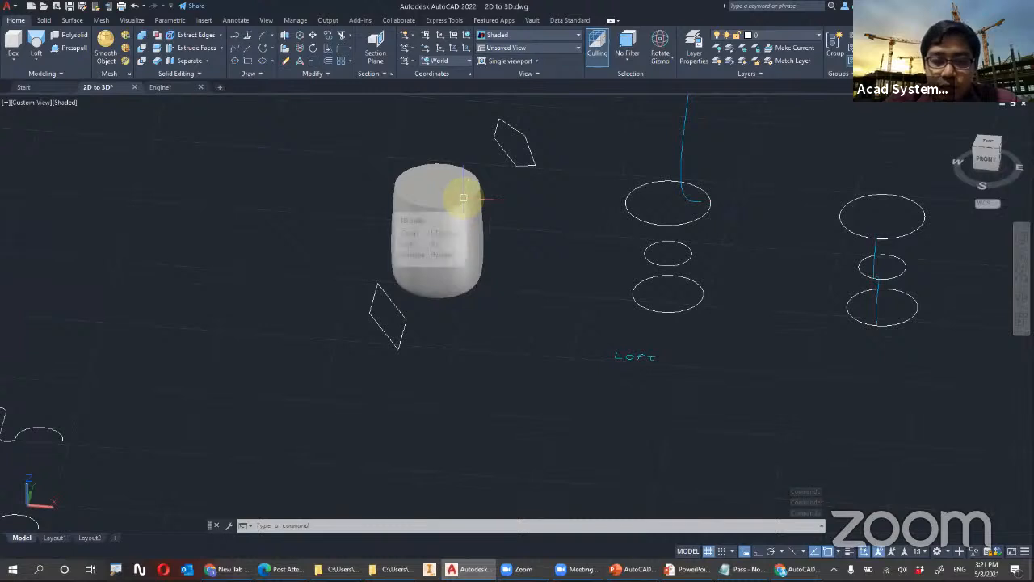
Loft the lowest, middle and highest circles of the second set in that order, using the Path option with the curve beside them
{"action": "middle_click_drag", "start_coordinate": [545, 258], "coordinate": [305, 386], "text": "shift"}
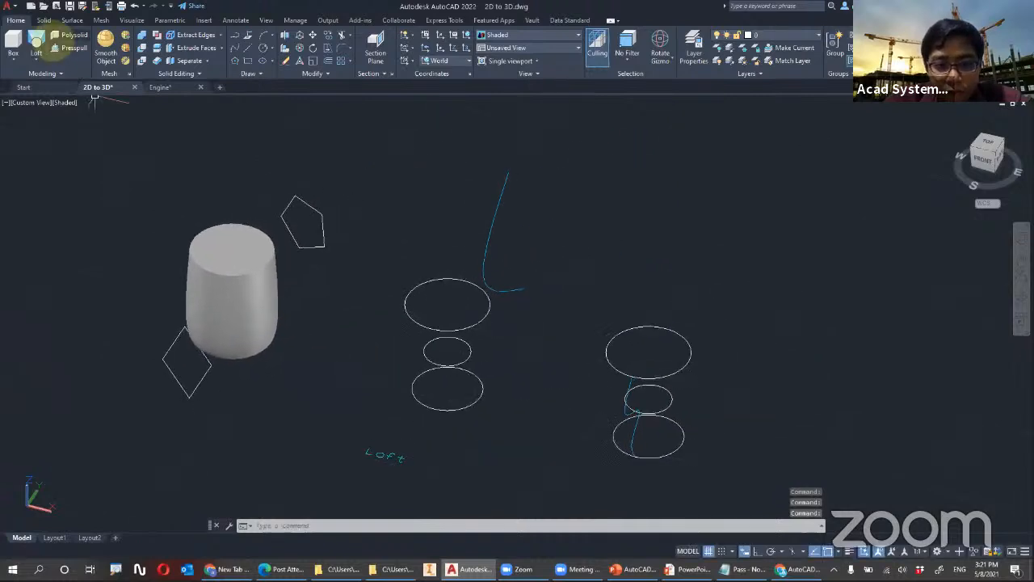
{"action": "left_click", "coordinate": [37, 44]}
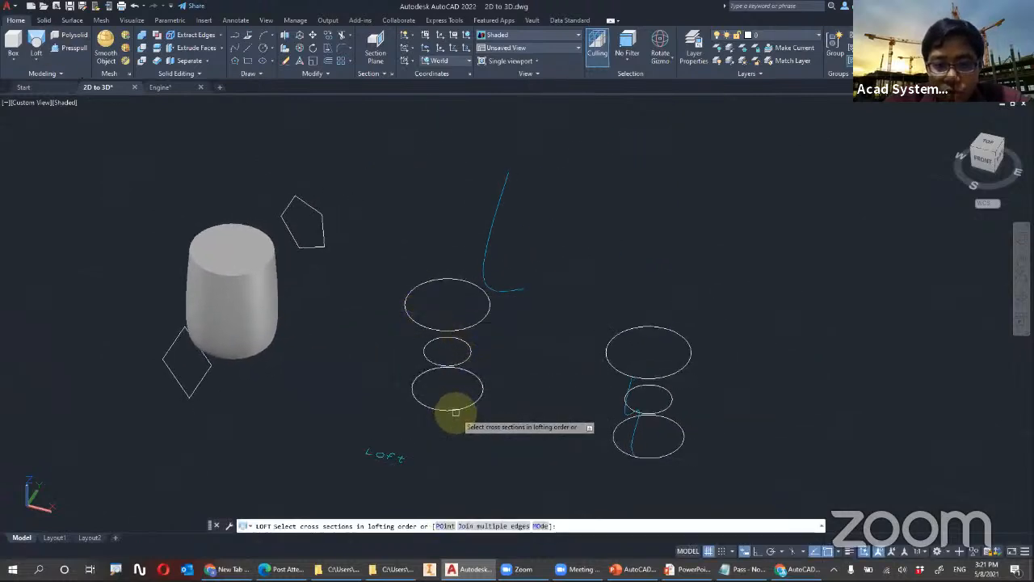
{"action": "left_click", "coordinate": [426, 402]}
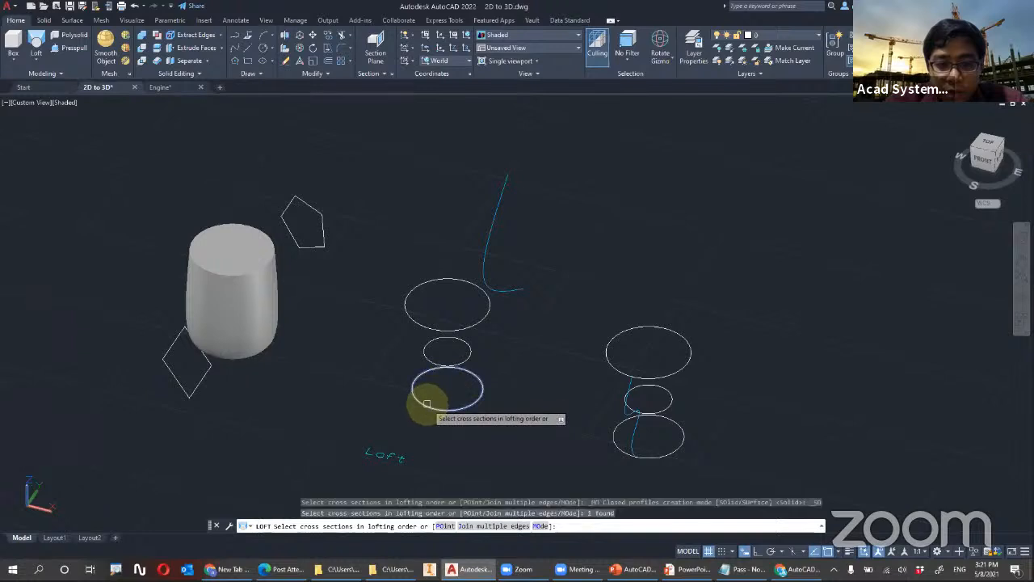
{"action": "left_click", "coordinate": [425, 352]}
{"action": "left_click", "coordinate": [435, 328]}
{"action": "middle_click_drag", "start_coordinate": [435, 327], "coordinate": [439, 270], "text": "shift"}
{"action": "scroll", "coordinate": [517, 323], "scroll_direction": "up", "scroll_amount": 4}
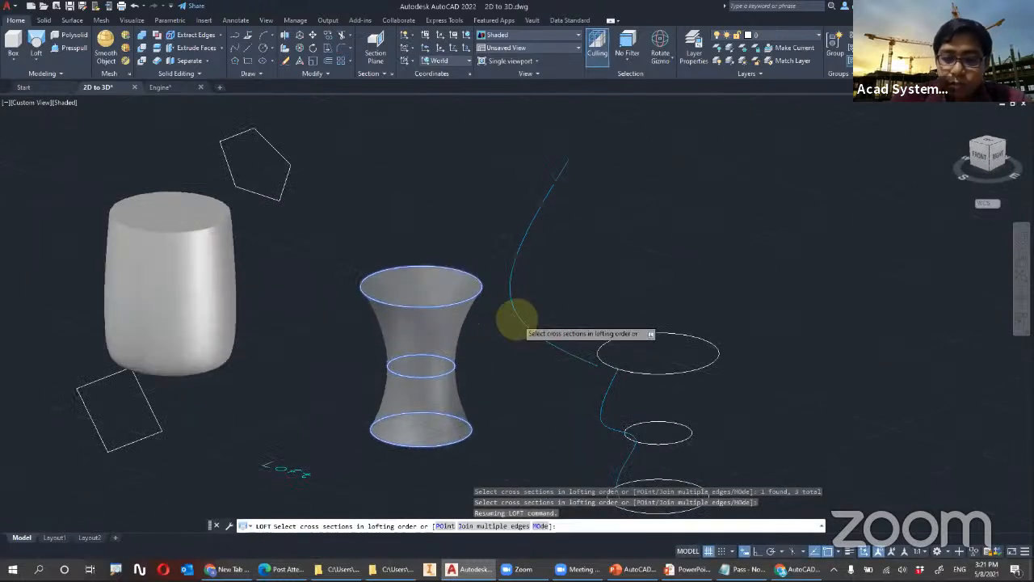
{"action": "key", "text": "Return"}
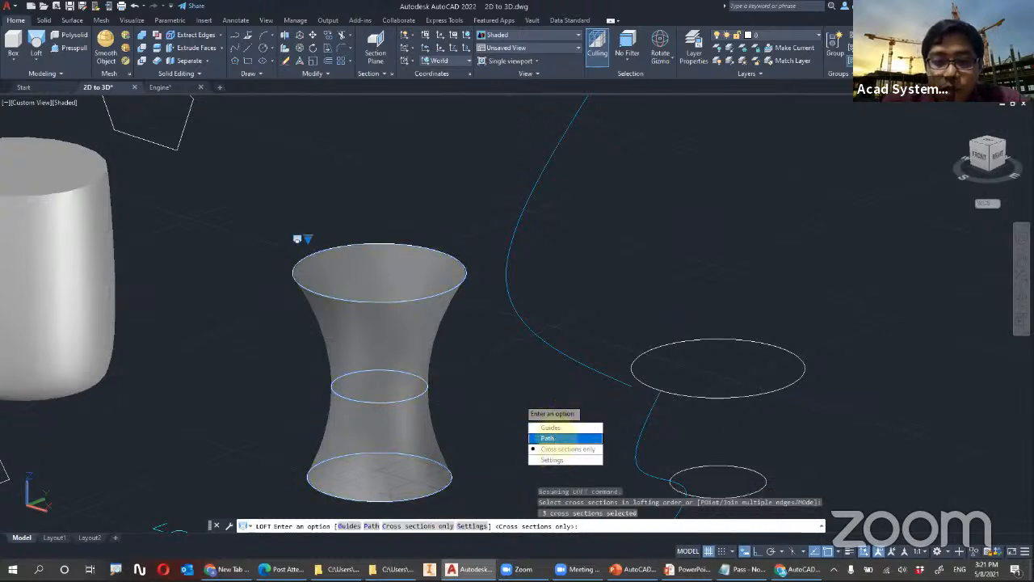
{"action": "left_click", "coordinate": [547, 437]}
{"action": "left_click", "coordinate": [518, 319]}
{"action": "middle_click_drag", "start_coordinate": [388, 326], "coordinate": [344, 278], "text": "shift"}
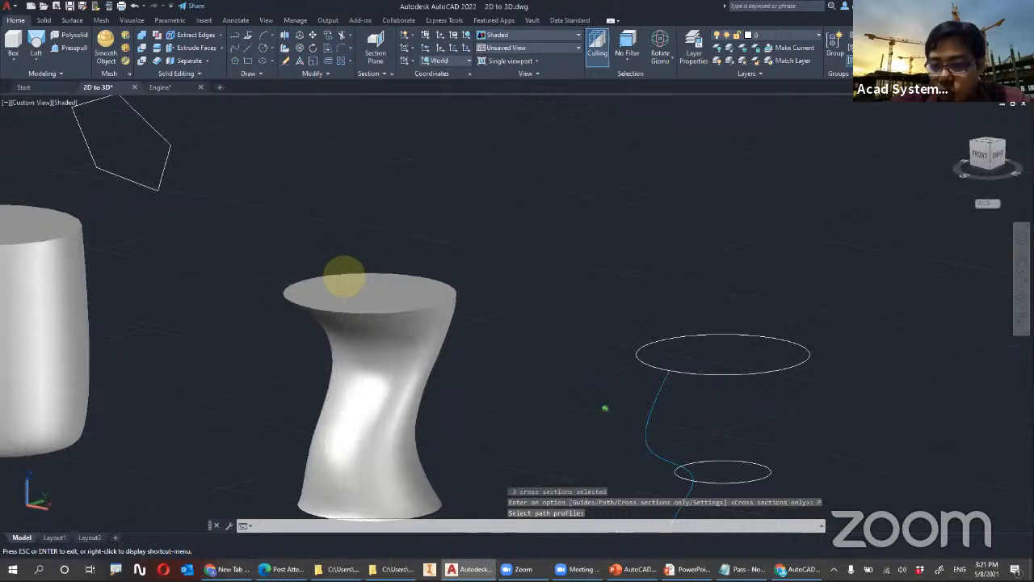
{"action": "scroll", "coordinate": [512, 300], "scroll_direction": "down", "scroll_amount": 2}
{"action": "key", "text": "Escape"}
{"action": "key", "text": "Escape"}
{"action": "scroll", "coordinate": [516, 366], "scroll_direction": "up", "scroll_amount": 2}
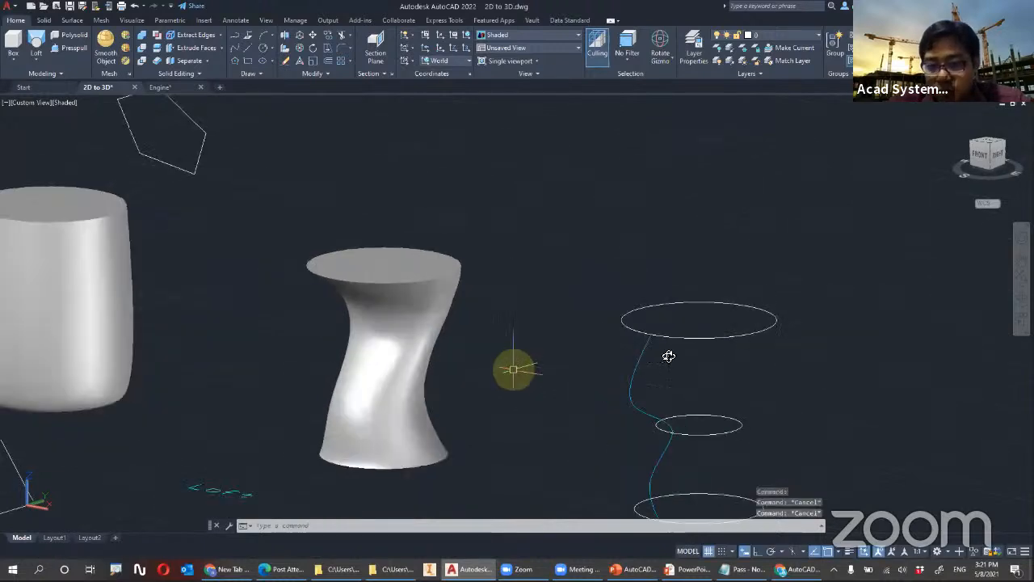
{"action": "scroll", "coordinate": [751, 309], "scroll_direction": "down", "scroll_amount": 2}
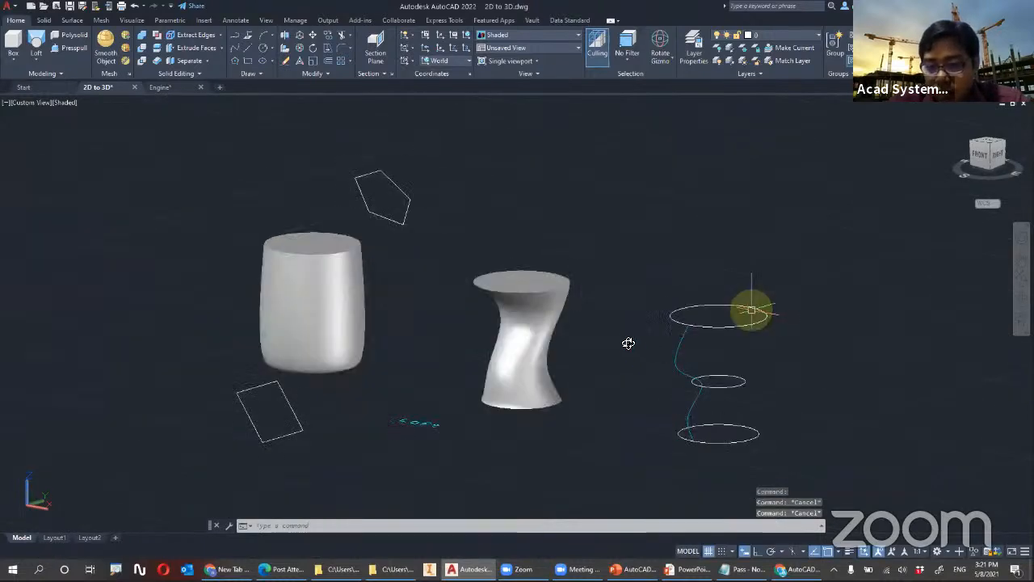
Hide the barrel-shaped and the path-guided lofted solids with Hide Objects
{"action": "middle_click_drag", "start_coordinate": [716, 359], "coordinate": [681, 364], "text": "shift"}
{"action": "left_click", "coordinate": [547, 330]}
{"action": "key", "text": "Escape"}
{"action": "key", "text": "Escape"}
{"action": "middle_click_drag", "start_coordinate": [467, 302], "coordinate": [546, 309], "text": "shift"}
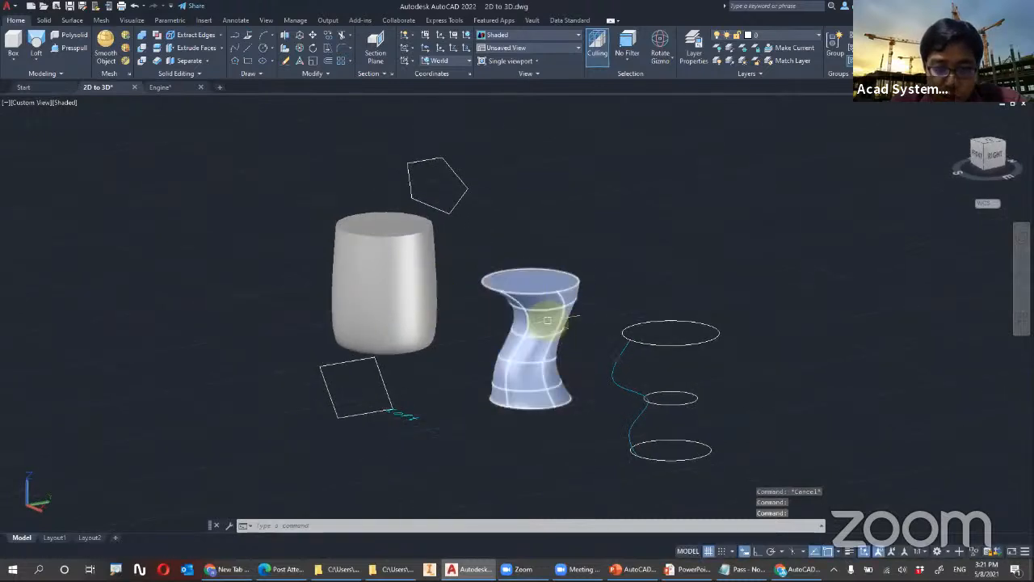
{"action": "left_click", "coordinate": [541, 317]}
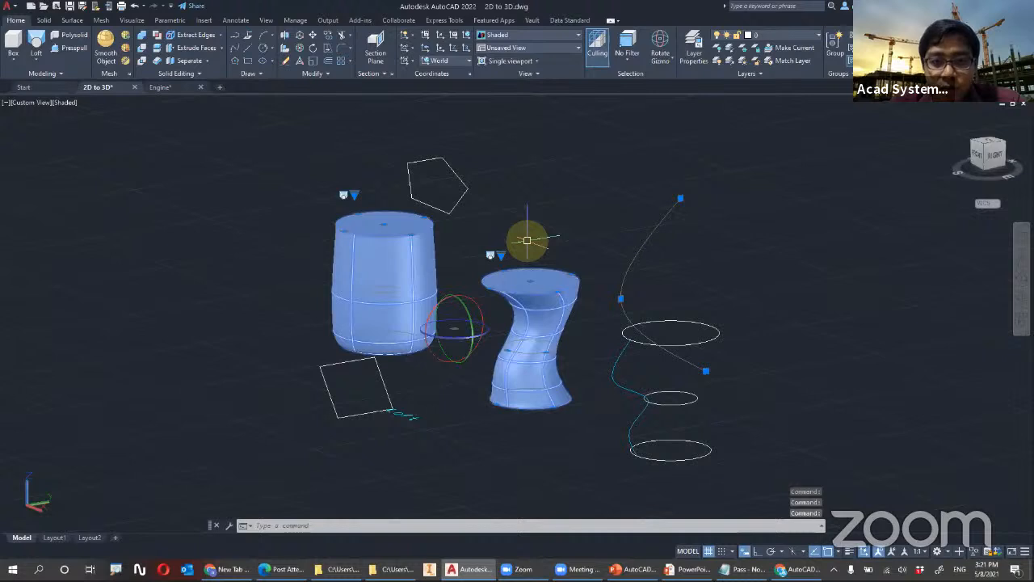
{"action": "right_click", "coordinate": [626, 285]}
{"action": "mouse_move", "coordinate": [624, 283]}
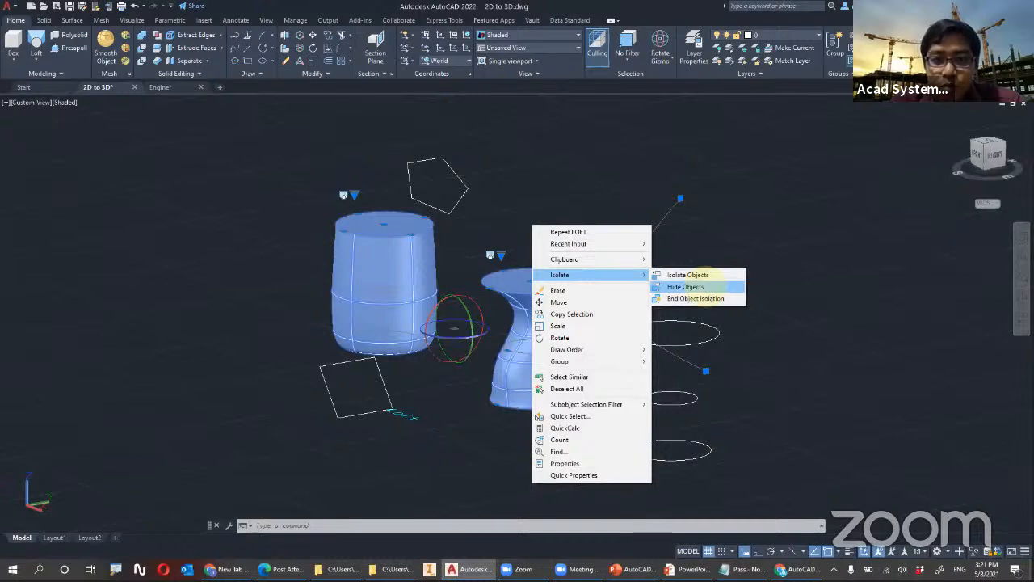
{"action": "left_click", "coordinate": [691, 286]}
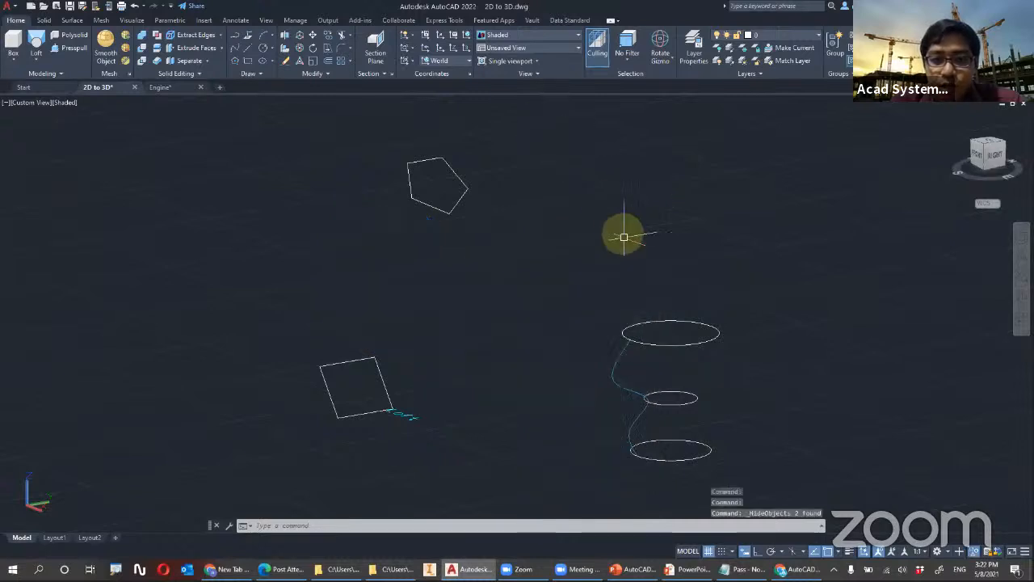
End the object isolation to bring back the two hidden solids
{"action": "right_click", "coordinate": [530, 255]}
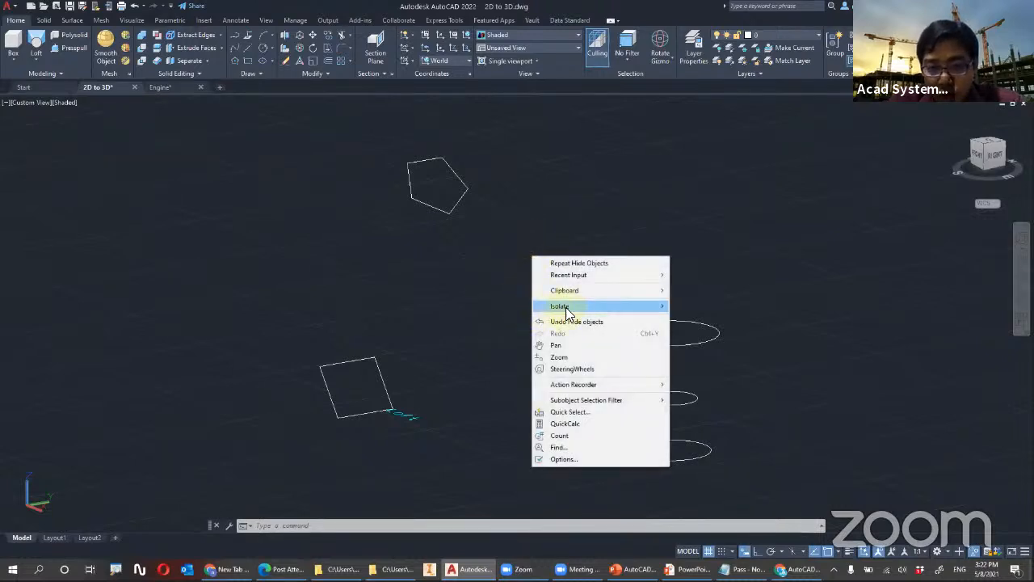
{"action": "mouse_move", "coordinate": [572, 308]}
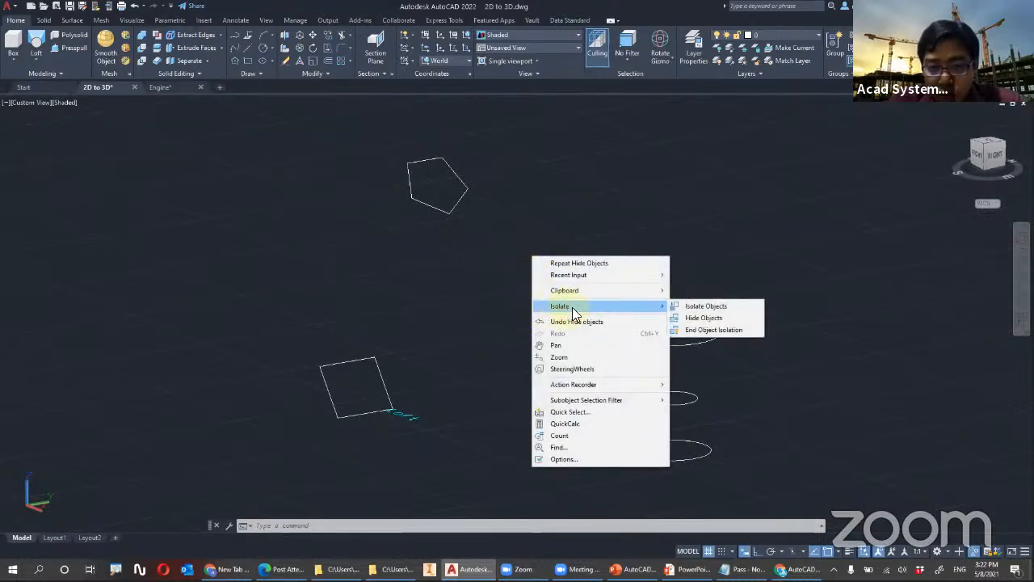
{"action": "left_click", "coordinate": [722, 329]}
{"action": "key", "text": "Escape"}
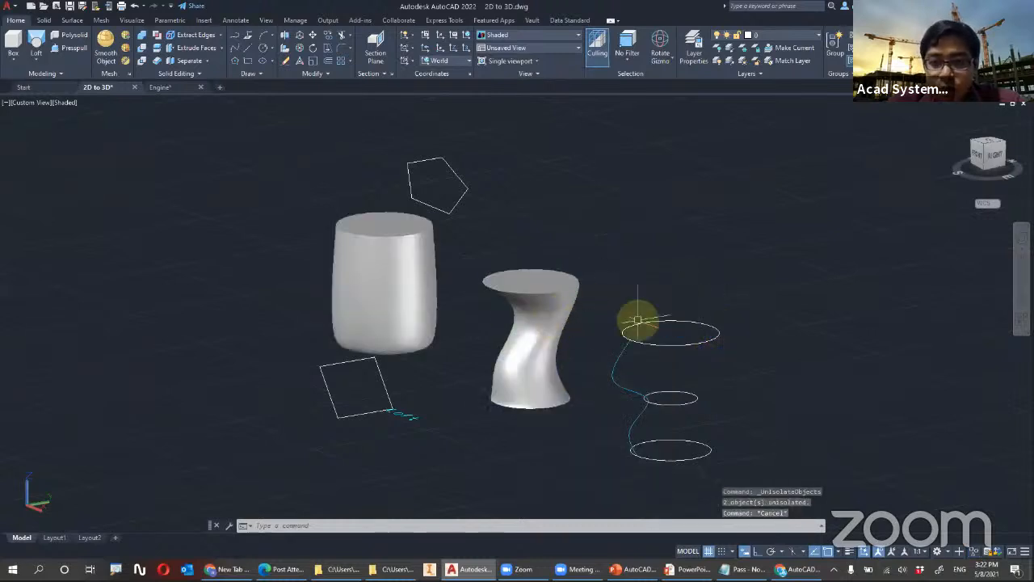
Hide both lofted solids together with the tilted rectangle and the pentagon
{"action": "middle_click_drag", "start_coordinate": [697, 354], "coordinate": [682, 348], "text": "shift"}
{"action": "middle_click_drag", "start_coordinate": [567, 309], "coordinate": [680, 347], "text": "shift"}
{"action": "scroll", "coordinate": [681, 348], "scroll_direction": "up", "scroll_amount": 2}
{"action": "left_click", "coordinate": [502, 217]}
{"action": "left_click", "coordinate": [261, 124]}
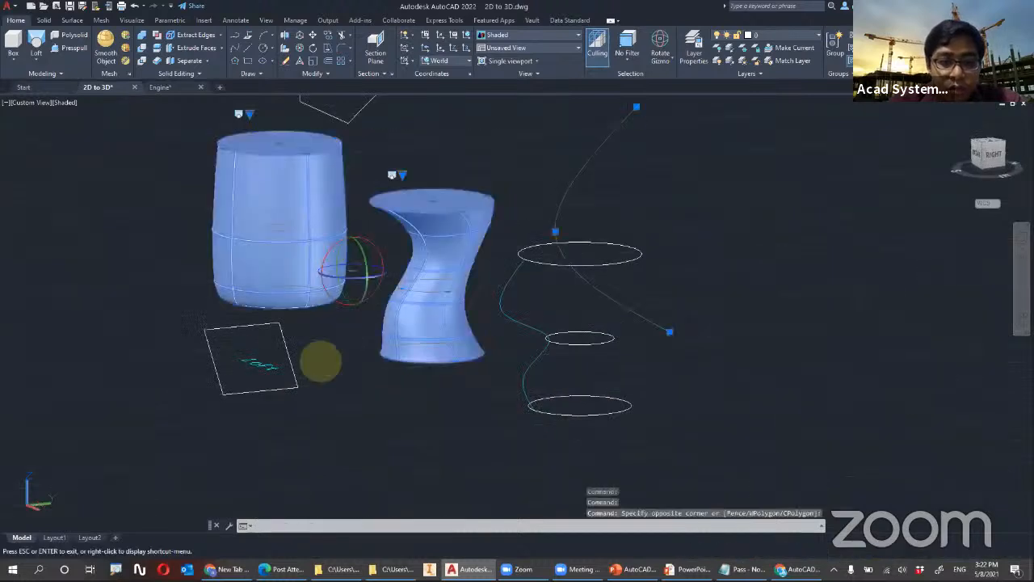
{"action": "middle_click_drag", "start_coordinate": [321, 361], "coordinate": [363, 404]}
{"action": "left_click", "coordinate": [369, 427]}
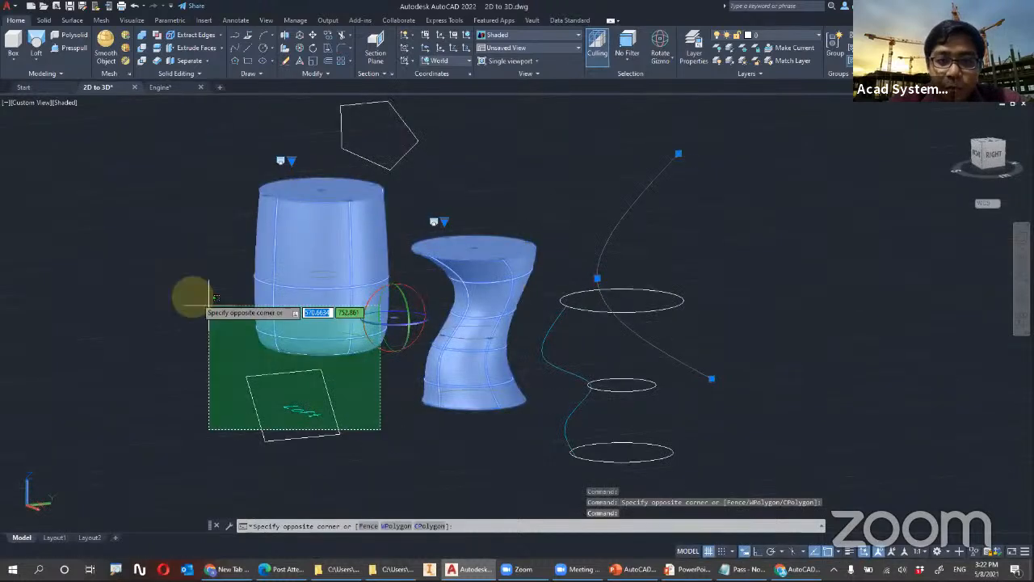
{"action": "left_click", "coordinate": [320, 347]}
{"action": "left_click", "coordinate": [408, 150]}
{"action": "right_click", "coordinate": [468, 169]}
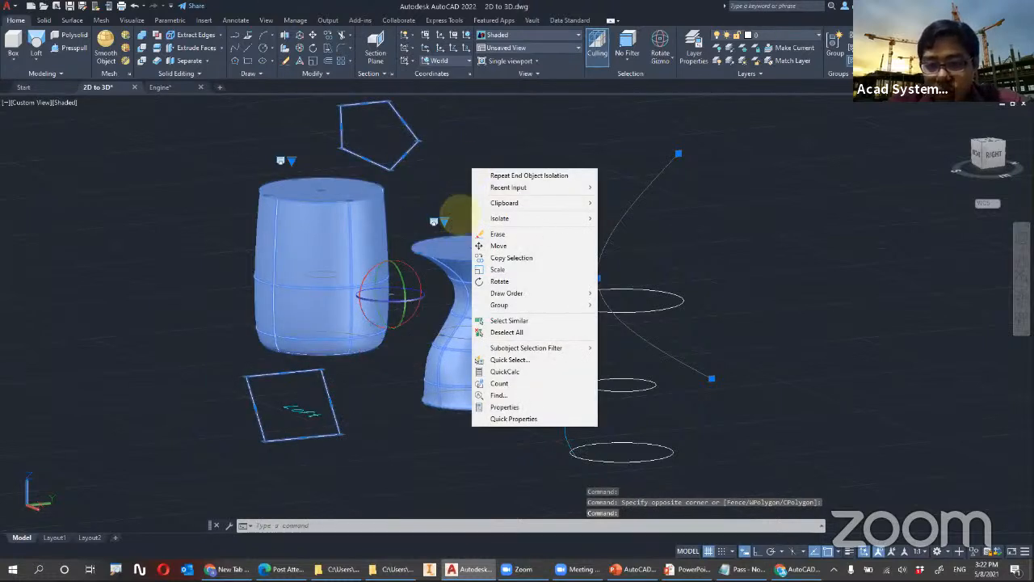
{"action": "mouse_move", "coordinate": [517, 219]}
{"action": "left_click", "coordinate": [634, 230]}
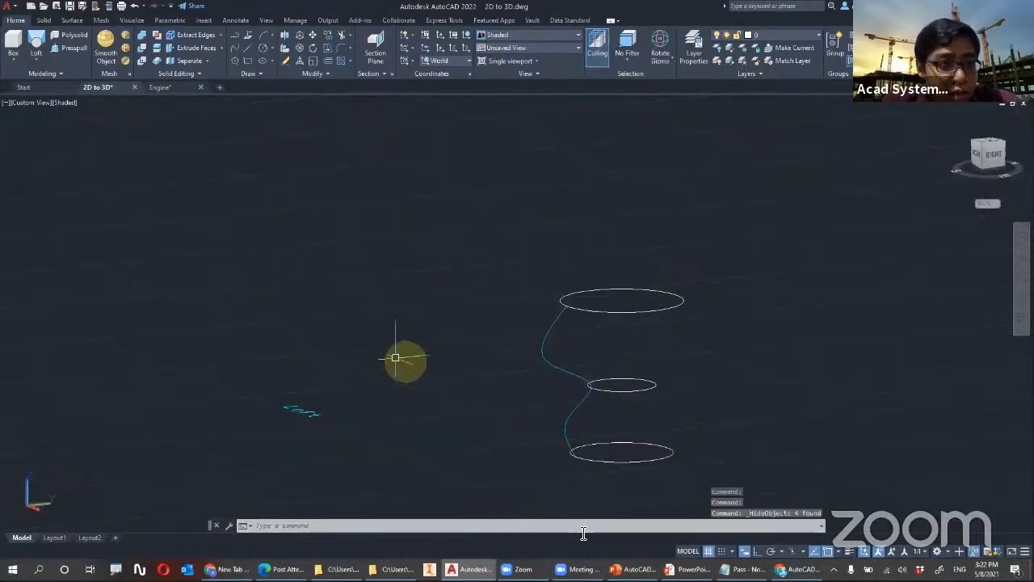
Try to loft the remaining lowest, middle and highest circles with the Guides option, using the wavy curve as the only guide
{"action": "middle_click_drag", "start_coordinate": [513, 461], "coordinate": [366, 440]}
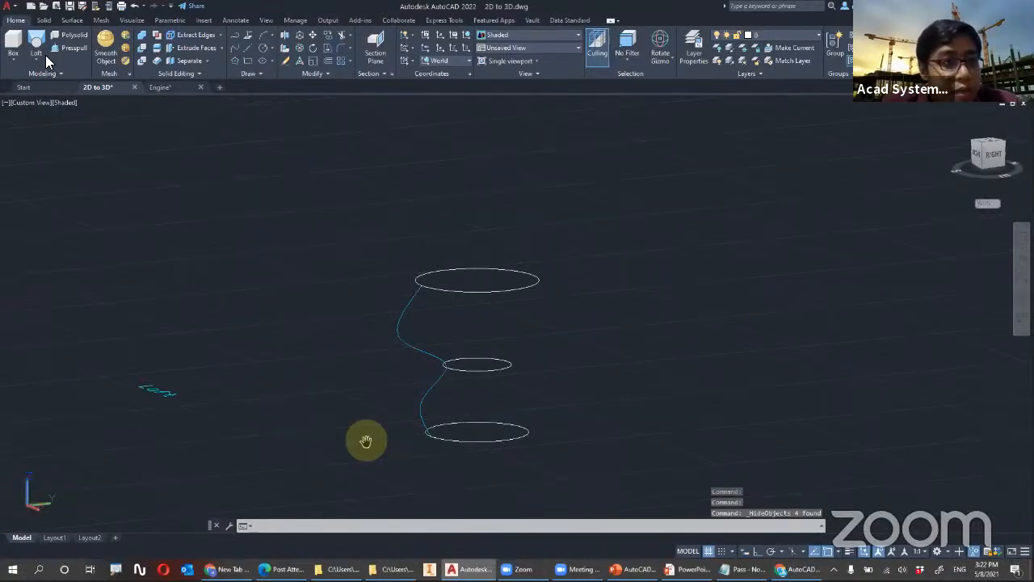
{"action": "scroll", "coordinate": [429, 423], "scroll_direction": "up", "scroll_amount": 2}
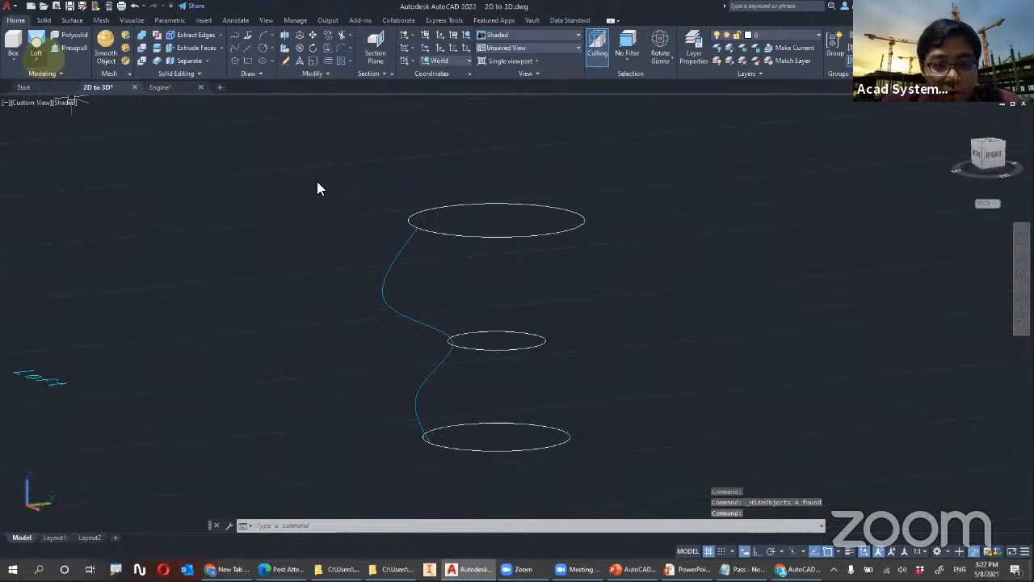
{"action": "left_click", "coordinate": [36, 50]}
{"action": "left_click", "coordinate": [526, 449]}
{"action": "left_click", "coordinate": [514, 350]}
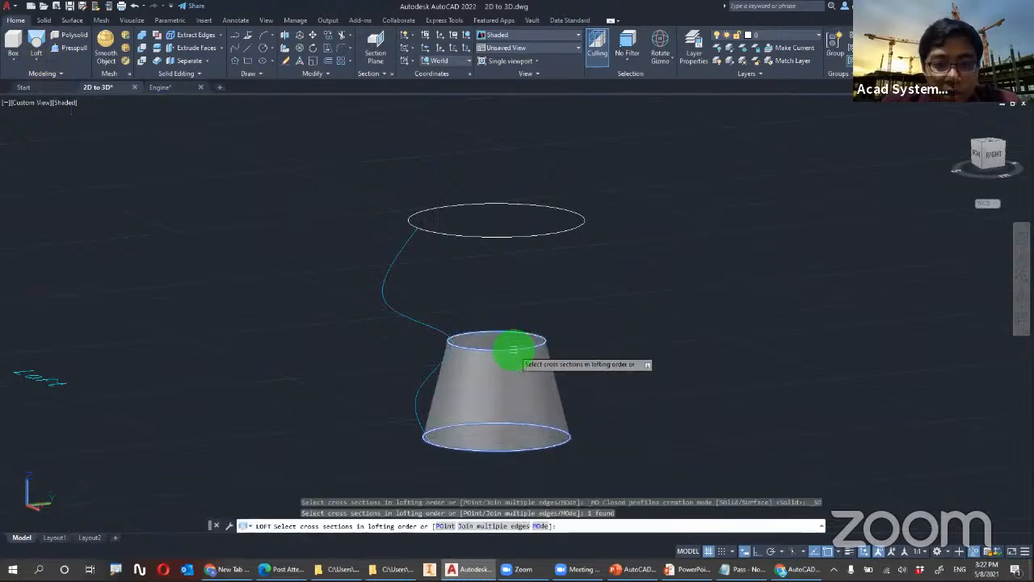
{"action": "left_click", "coordinate": [522, 236]}
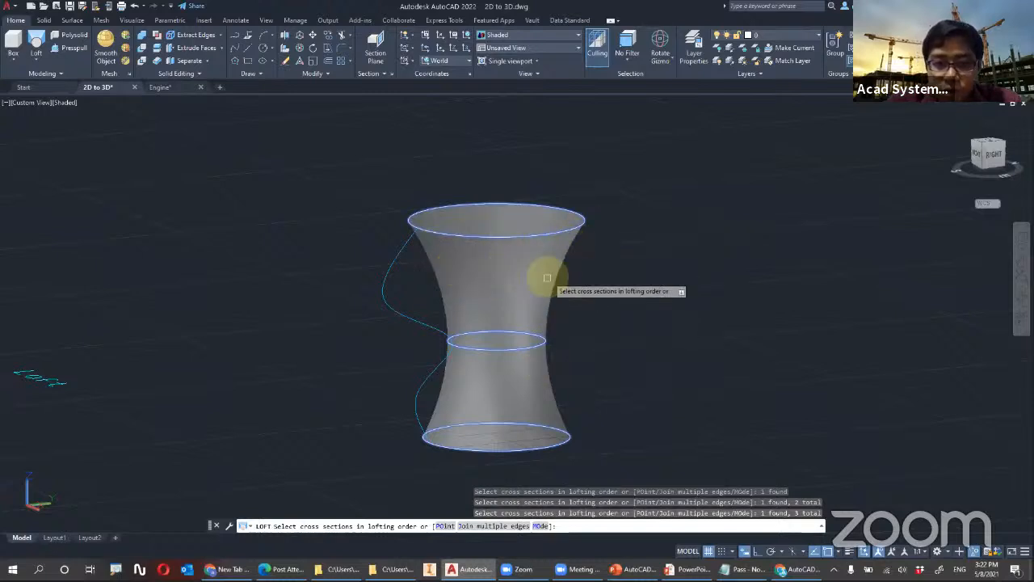
{"action": "middle_click_drag", "start_coordinate": [384, 277], "coordinate": [369, 272], "text": "shift"}
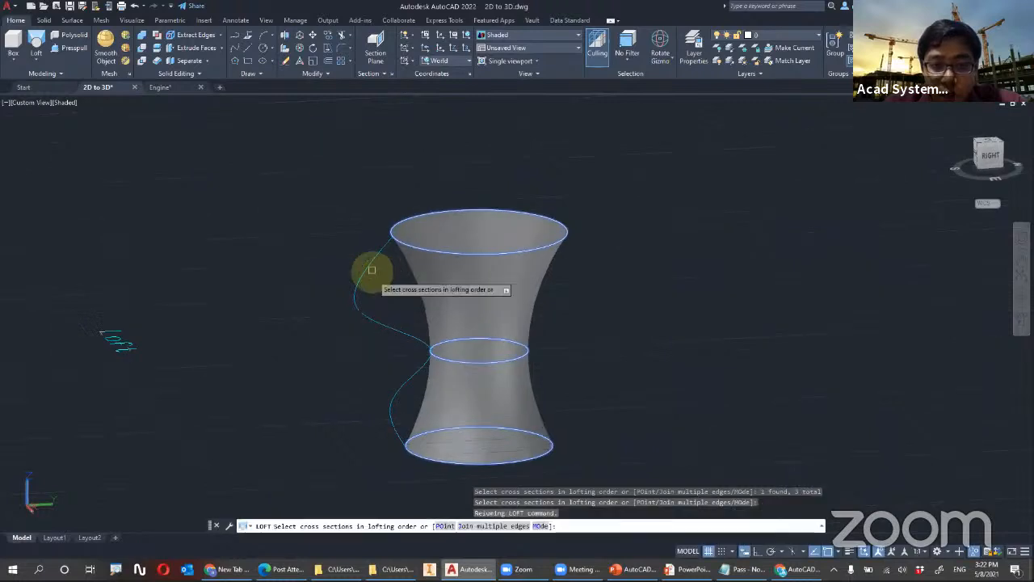
{"action": "key", "text": "Return"}
{"action": "left_click", "coordinate": [627, 357]}
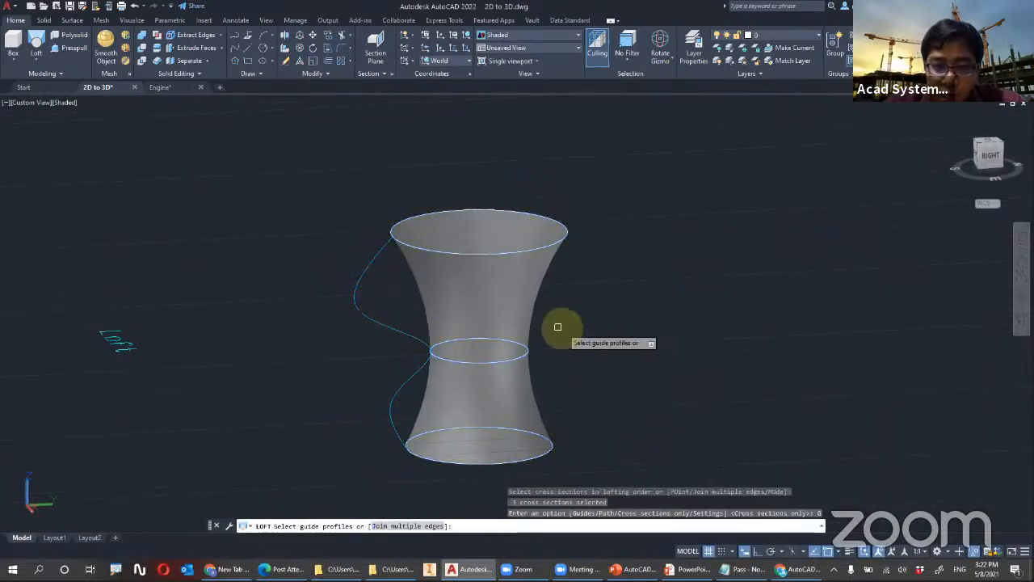
{"action": "left_click", "coordinate": [372, 264]}
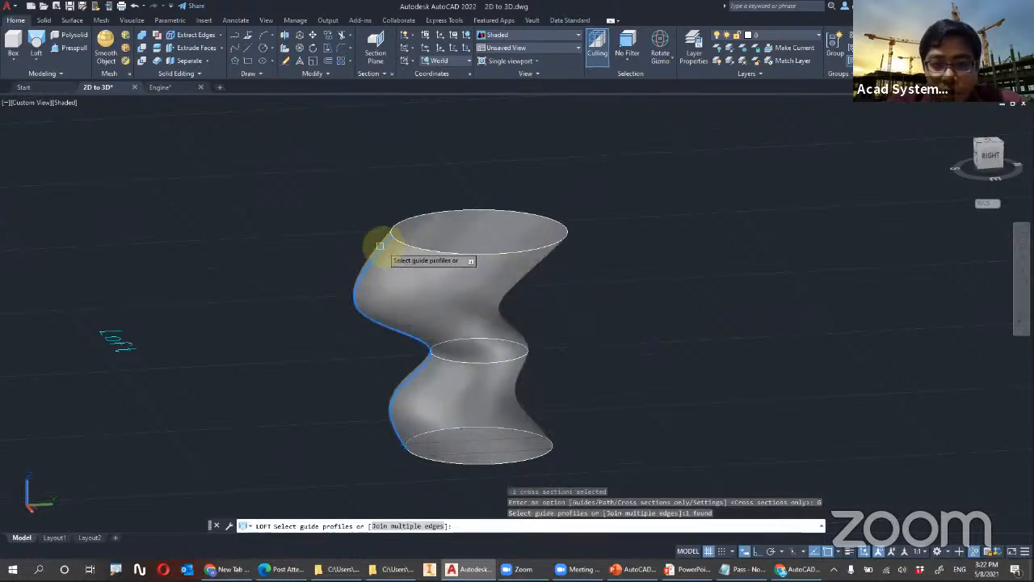
{"action": "middle_click_drag", "start_coordinate": [573, 306], "coordinate": [697, 360], "text": "shift"}
{"action": "middle_click_drag", "start_coordinate": [629, 329], "coordinate": [650, 335], "text": "shift"}
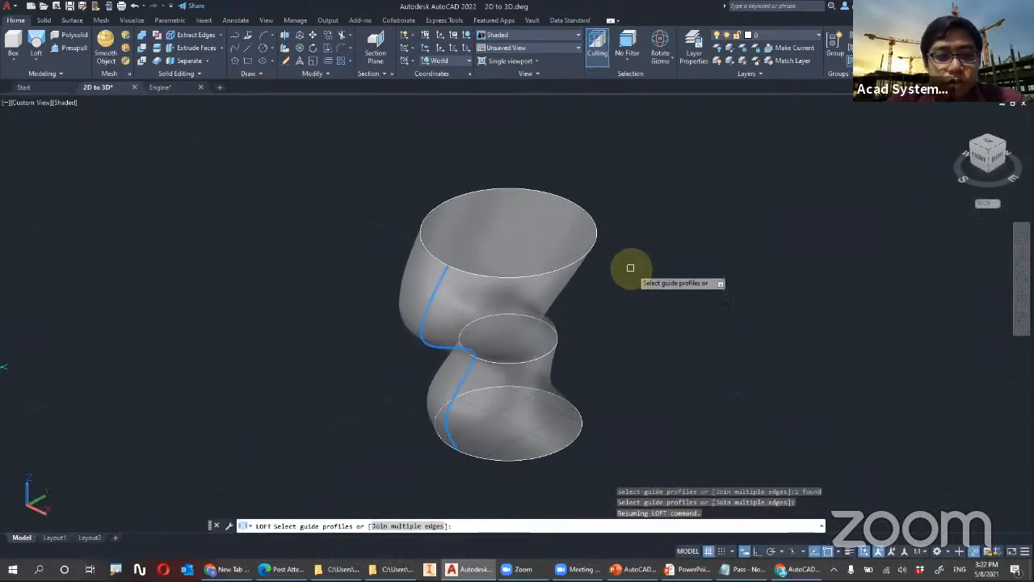
{"action": "key", "text": "Escape"}
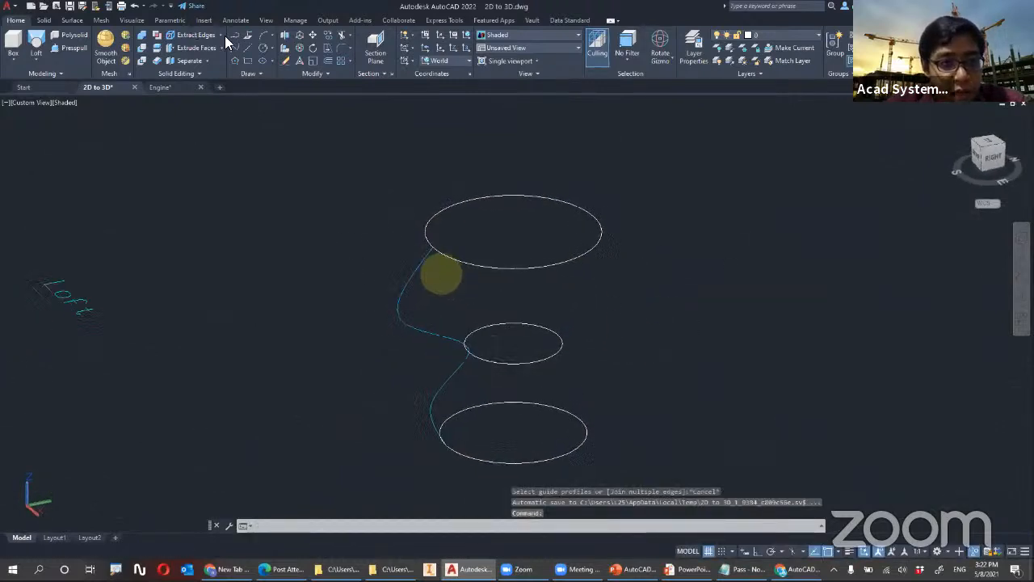
Draw a spline through the quadrant points of the highest, middle and lowest circles, on the side opposite the wavy curve
{"action": "middle_click_drag", "start_coordinate": [391, 291], "coordinate": [343, 245], "text": "shift"}
{"action": "left_click", "coordinate": [235, 48]}
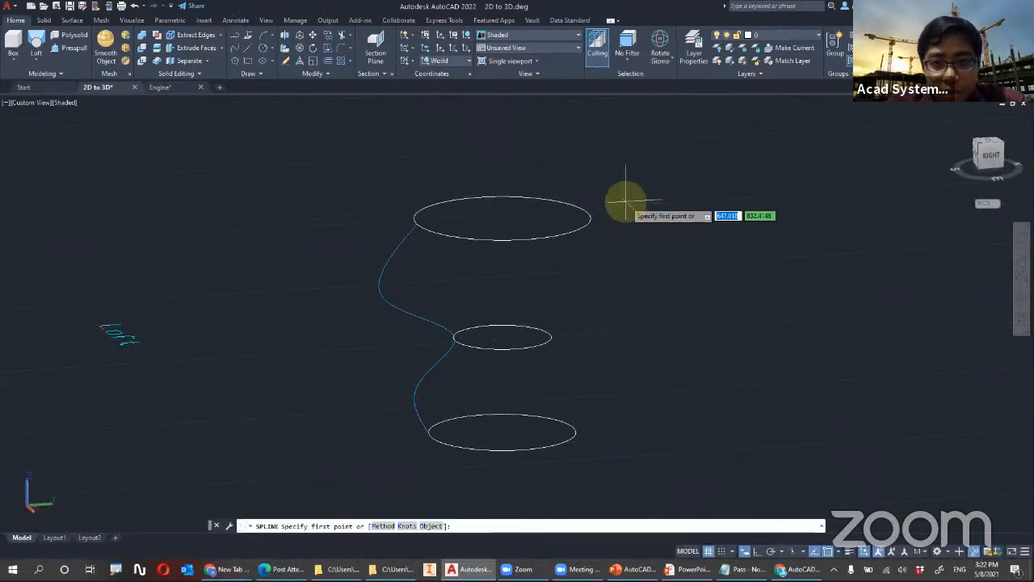
{"action": "left_click", "coordinate": [588, 216]}
{"action": "left_click", "coordinate": [550, 336]}
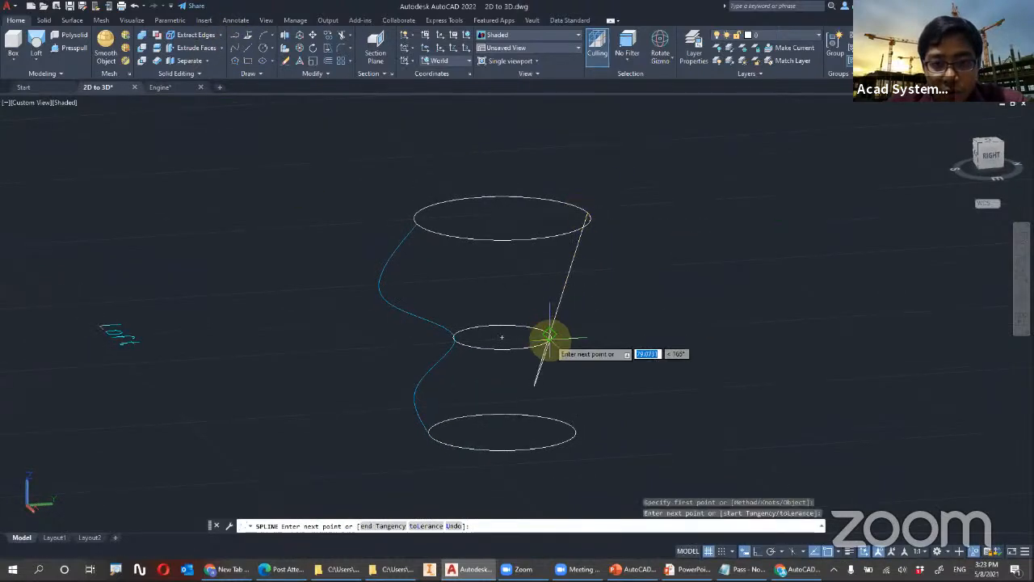
{"action": "left_click", "coordinate": [571, 426]}
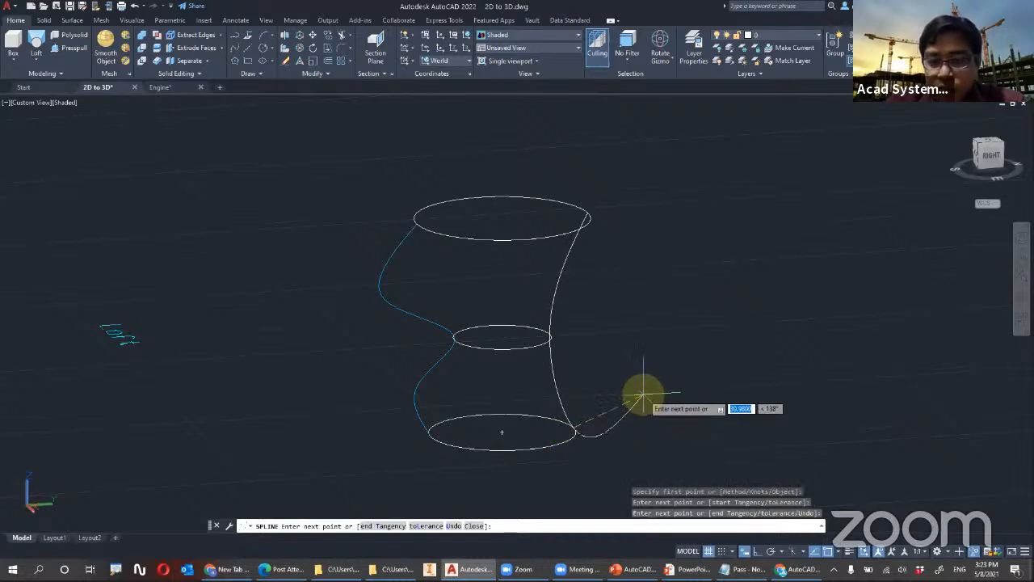
{"action": "key", "text": "Return"}
{"action": "middle_click_drag", "start_coordinate": [537, 301], "coordinate": [503, 303], "text": "shift"}
{"action": "scroll", "coordinate": [522, 309], "scroll_direction": "up", "scroll_amount": 3}
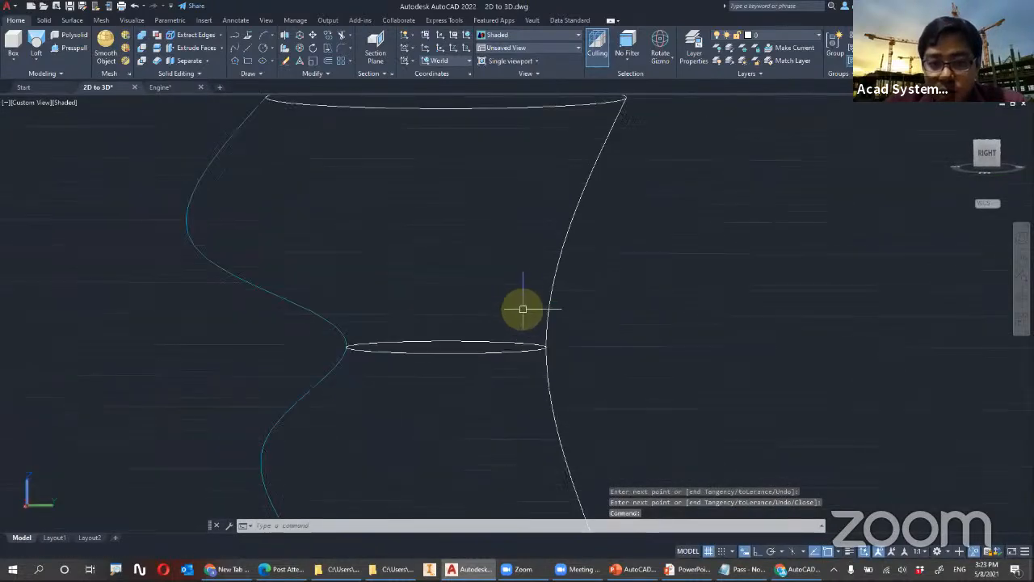
{"action": "left_click", "coordinate": [550, 315]}
{"action": "key", "text": "Escape"}
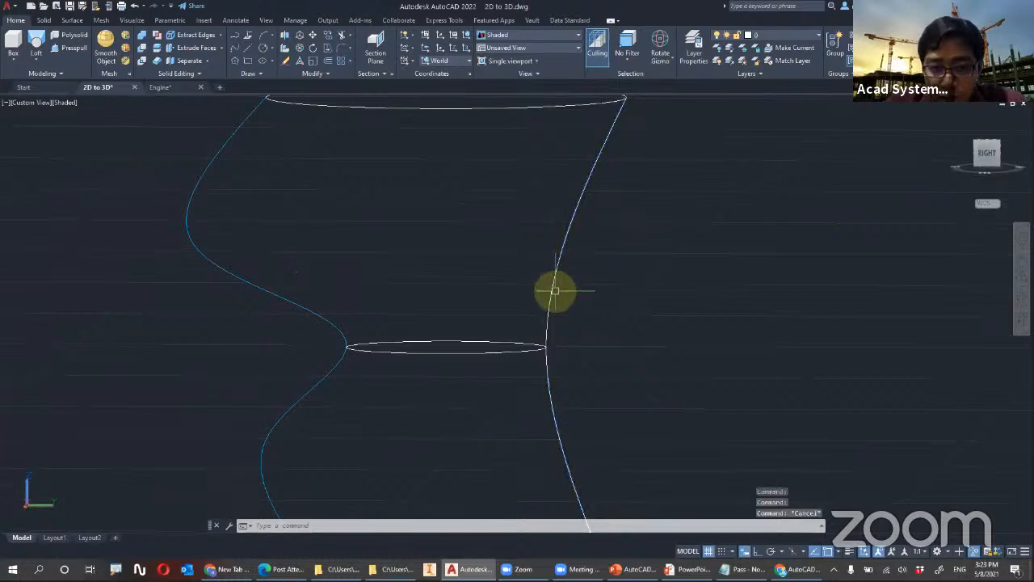
{"action": "mouse_move", "coordinate": [546, 351]}
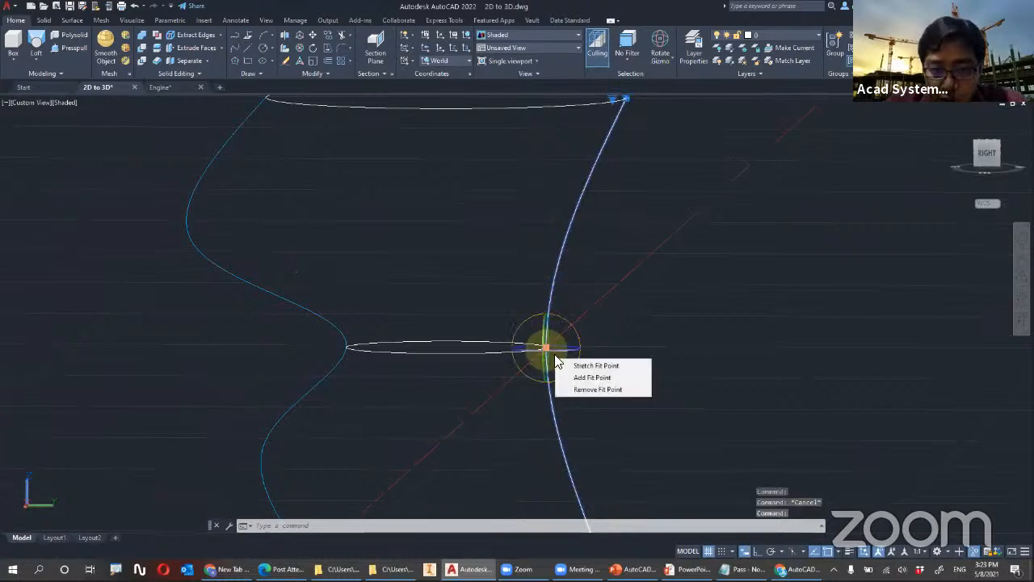
{"action": "left_click", "coordinate": [587, 379]}
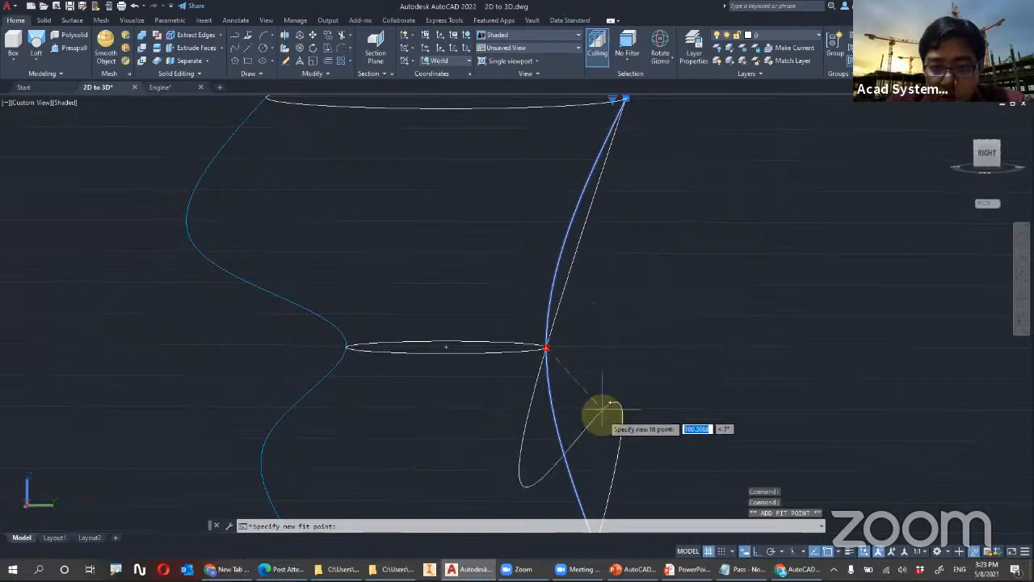
{"action": "middle_click_drag", "start_coordinate": [606, 439], "coordinate": [614, 299]}
{"action": "key", "text": "Escape"}
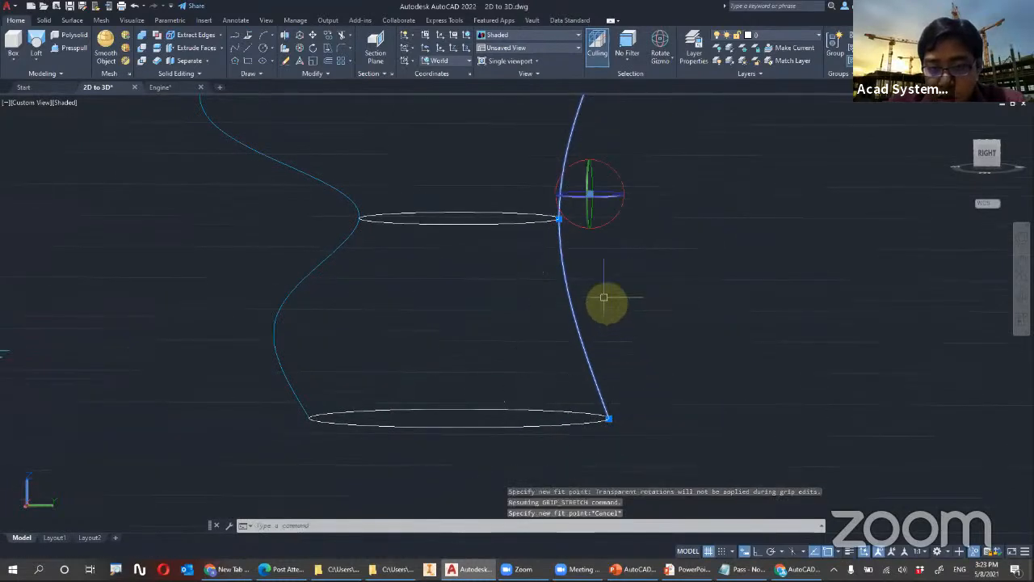
{"action": "mouse_move", "coordinate": [612, 418]}
{"action": "left_click", "coordinate": [651, 454]}
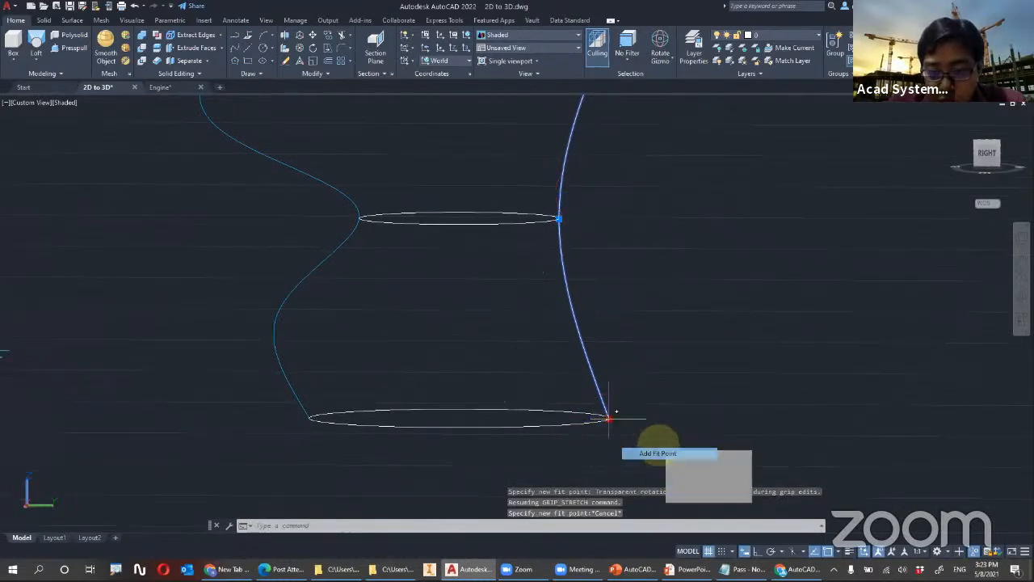
{"action": "key", "text": "Escape"}
{"action": "key", "text": "Escape"}
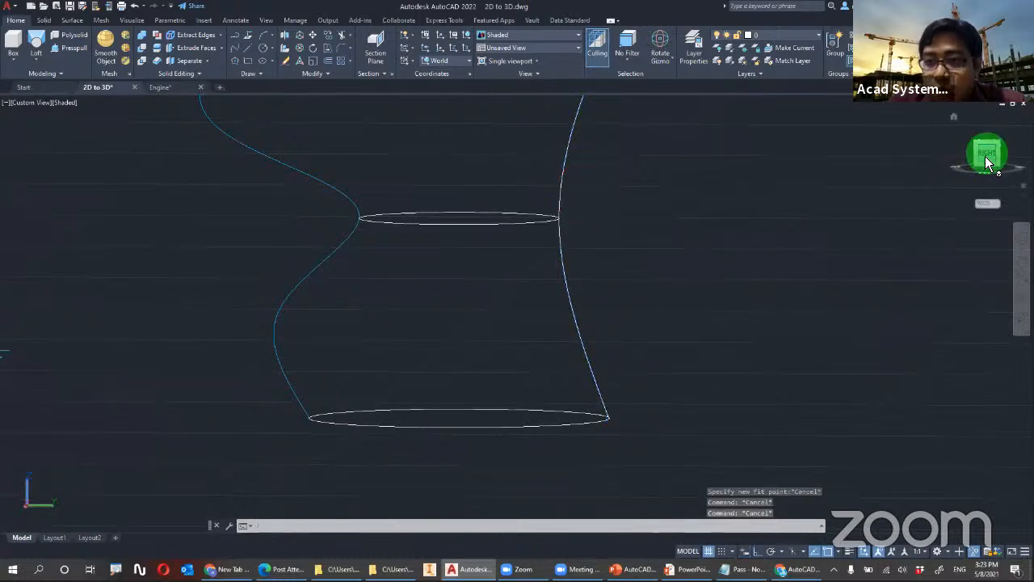
{"action": "left_click", "coordinate": [987, 153]}
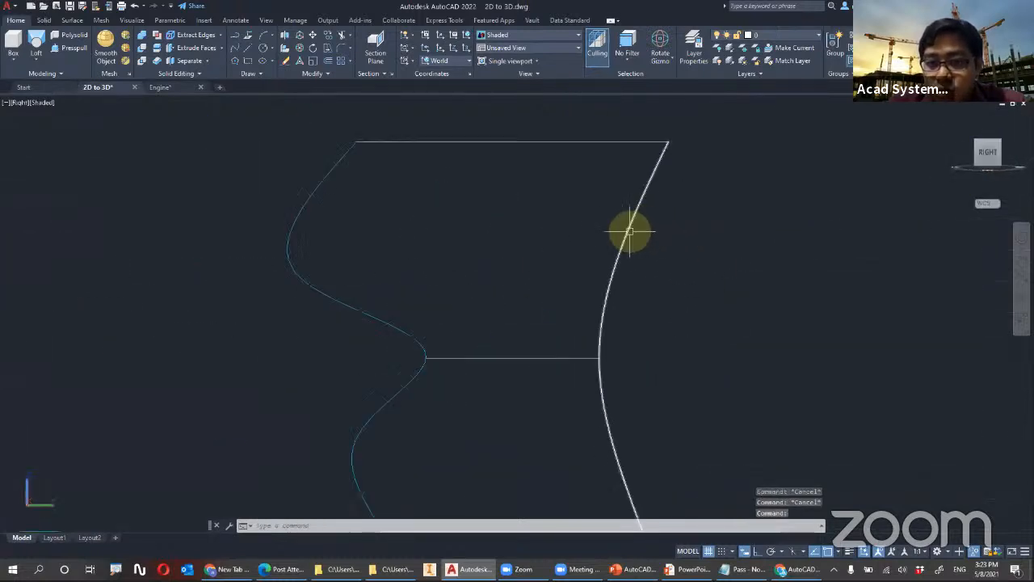
{"action": "mouse_move", "coordinate": [596, 359]}
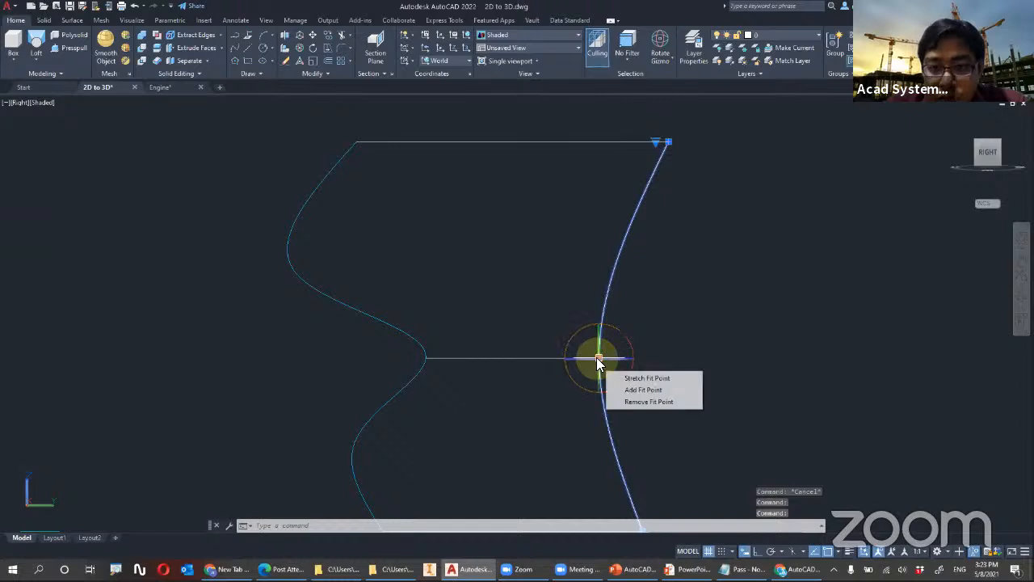
{"action": "left_click", "coordinate": [624, 395]}
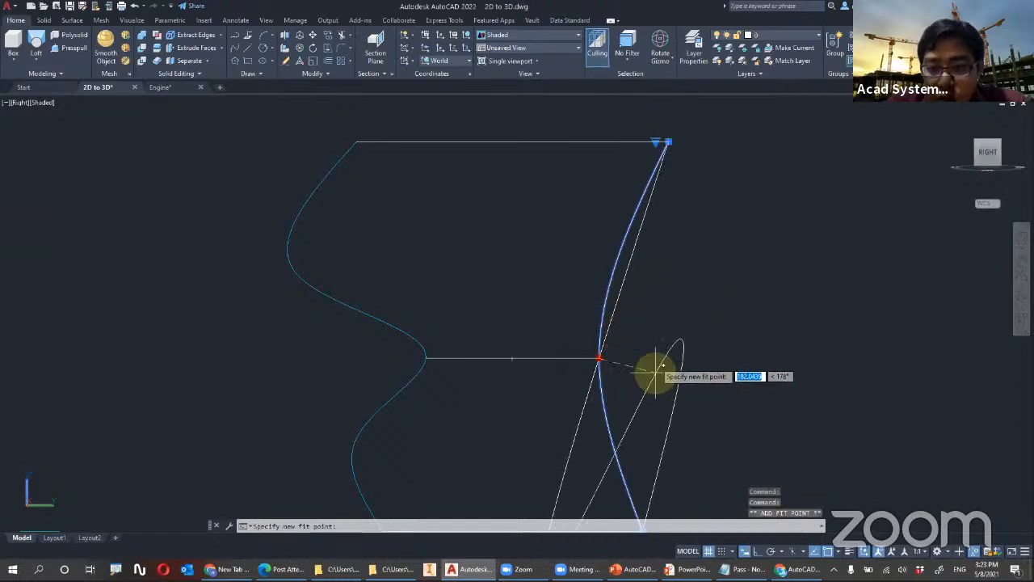
{"action": "key", "text": "Escape"}
Set the default gizmo for selected objects to No Gizmo
{"action": "middle_click_drag", "start_coordinate": [651, 327], "coordinate": [684, 170], "text": "shift"}
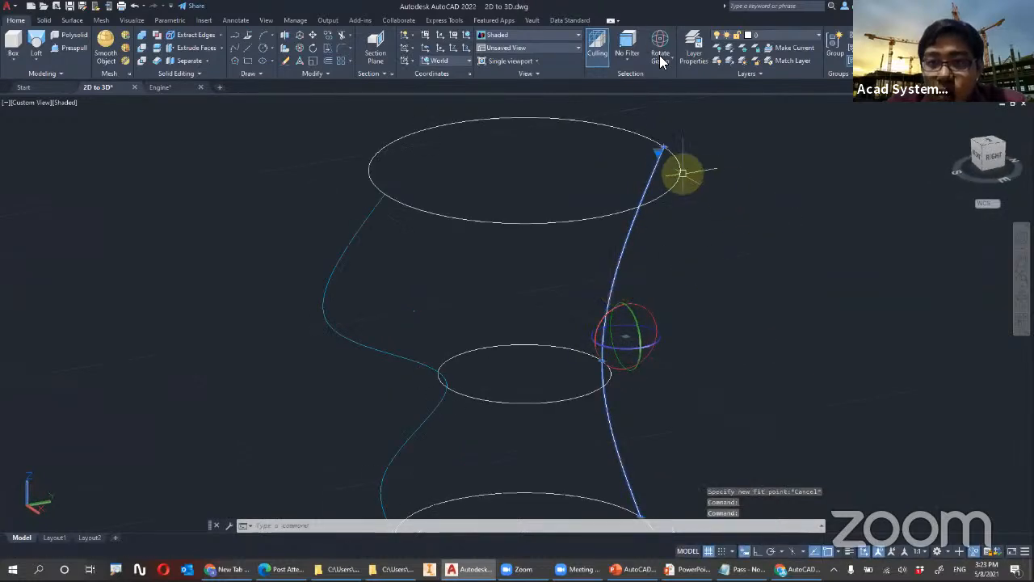
{"action": "key", "text": "Escape"}
{"action": "left_click", "coordinate": [646, 142]}
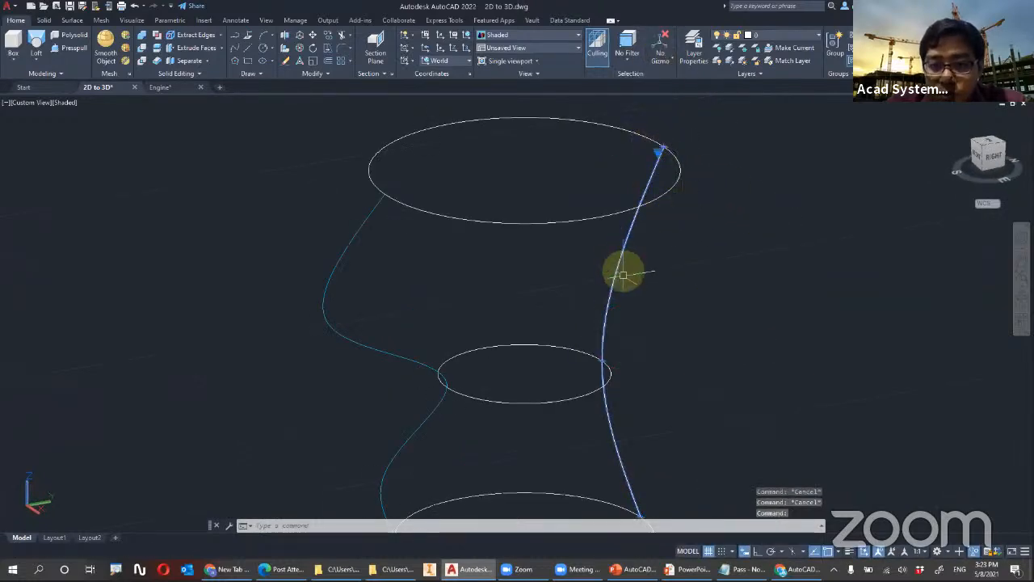
Add two fit points to the white spline, one between the middle and lowest circles and one between the highest and middle circles
{"action": "mouse_move", "coordinate": [603, 359]}
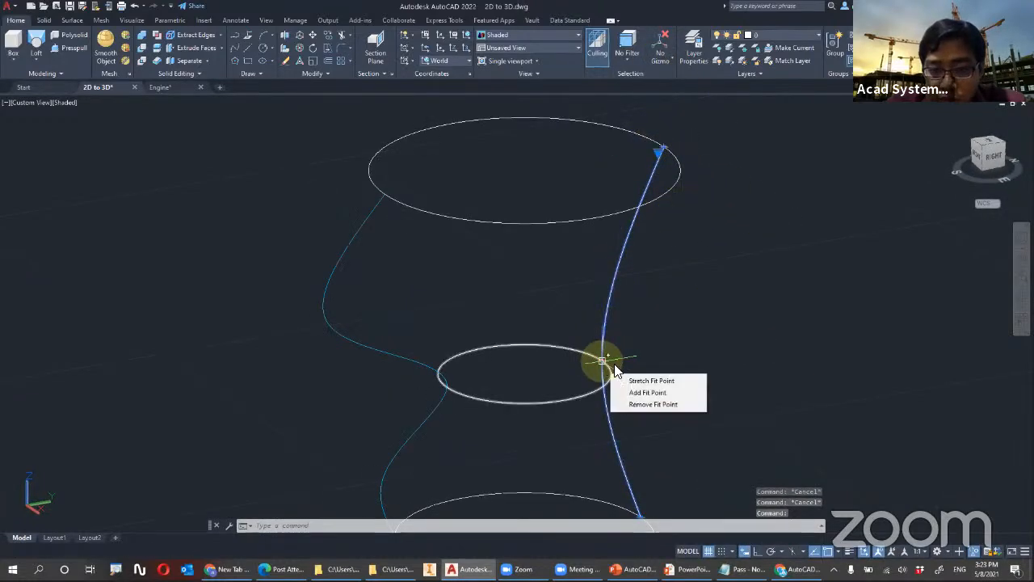
{"action": "left_click", "coordinate": [644, 395]}
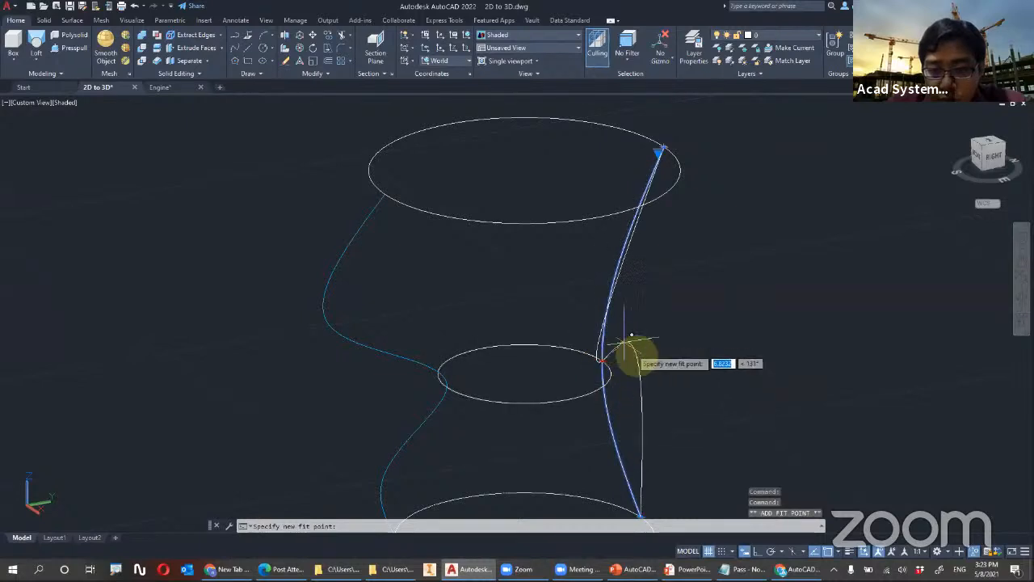
{"action": "middle_click_drag", "start_coordinate": [564, 330], "coordinate": [593, 369], "text": "shift"}
{"action": "left_click", "coordinate": [678, 415]}
{"action": "middle_click_drag", "start_coordinate": [678, 284], "coordinate": [681, 308], "text": "shift"}
{"action": "mouse_move", "coordinate": [658, 148]}
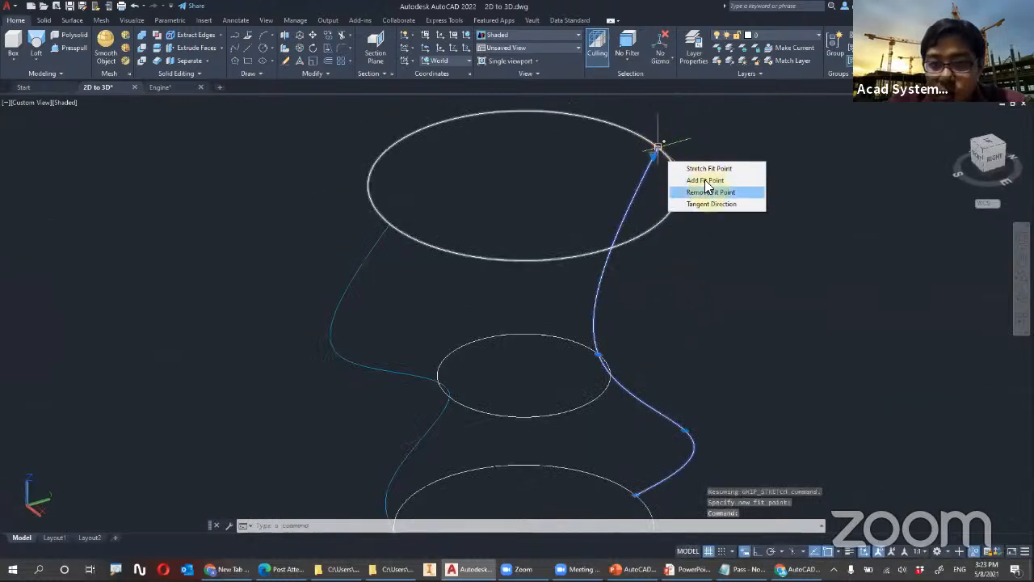
{"action": "left_click", "coordinate": [704, 180]}
{"action": "left_click", "coordinate": [723, 279]}
Stretch the two added fit points outward from the circles in the Top view, so the spline bulges between the circles
{"action": "middle_click_drag", "start_coordinate": [723, 279], "coordinate": [566, 403], "text": "shift"}
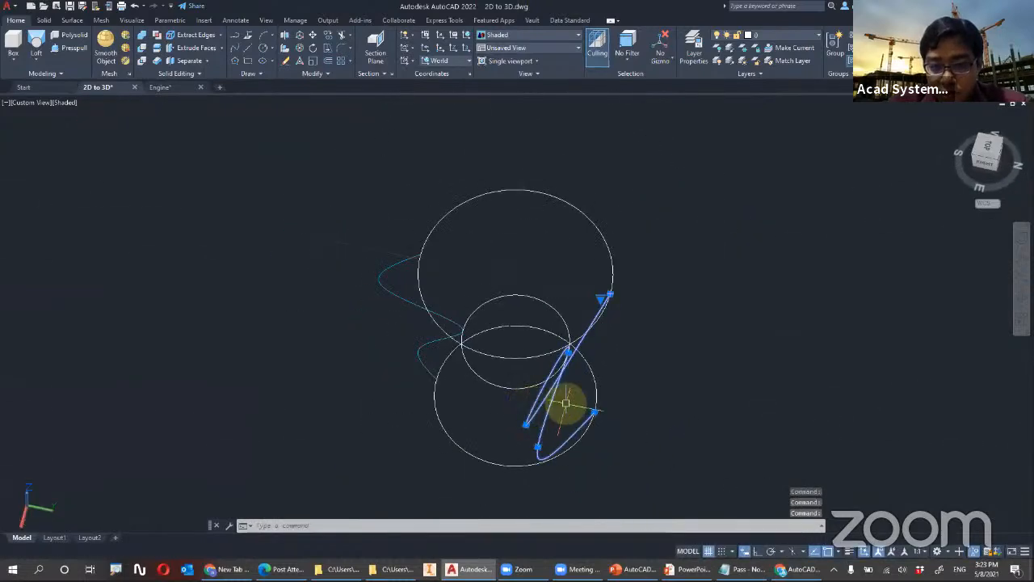
{"action": "left_click", "coordinate": [525, 424]}
{"action": "key", "text": "Escape"}
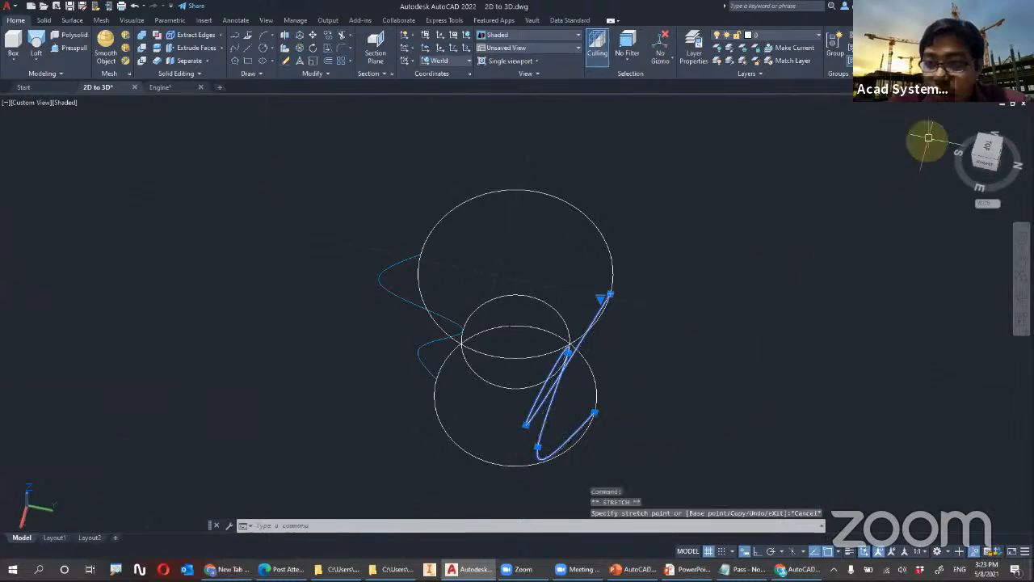
{"action": "left_click", "coordinate": [986, 146]}
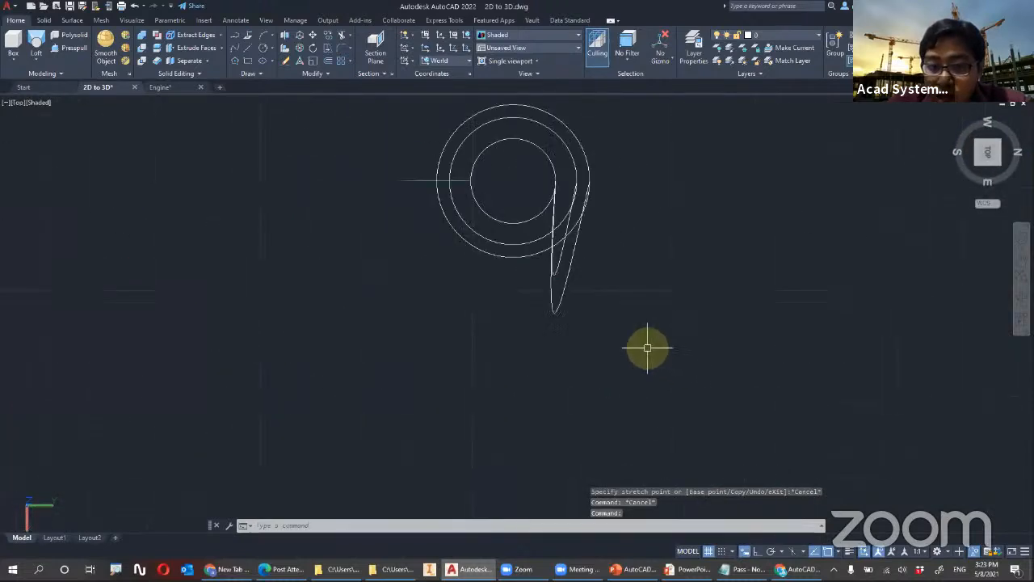
{"action": "left_click", "coordinate": [555, 272]}
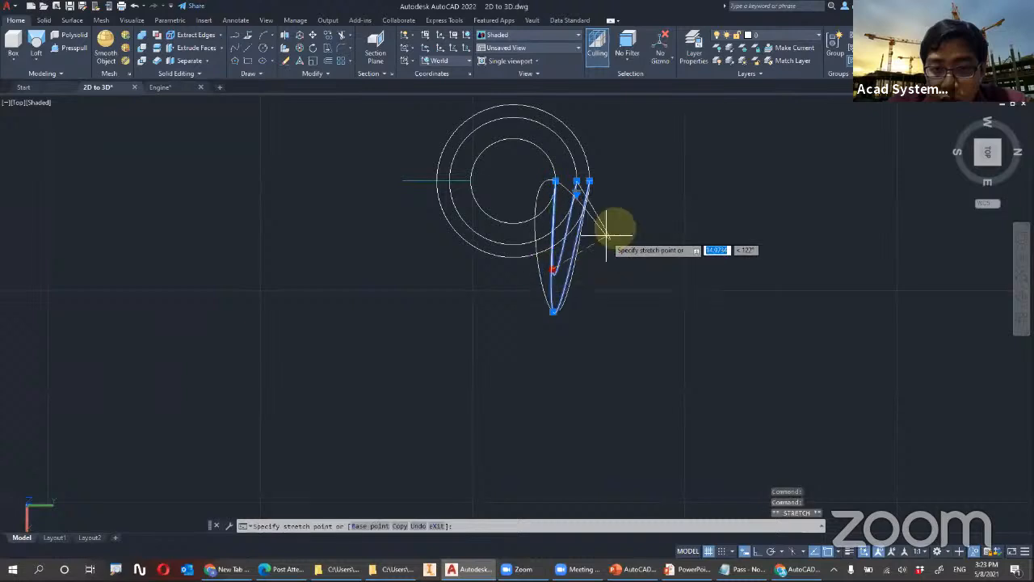
{"action": "left_click", "coordinate": [631, 210]}
{"action": "middle_click_drag", "start_coordinate": [670, 213], "coordinate": [671, 234], "text": "shift"}
{"action": "key", "text": "Escape"}
Try to loft the lowest, middle and highest circles with the Guides option, using the wavy curve and the white spline as guides
{"action": "scroll", "coordinate": [658, 161], "scroll_direction": "down", "scroll_amount": 4}
{"action": "middle_click_drag", "start_coordinate": [434, 232], "coordinate": [328, 321]}
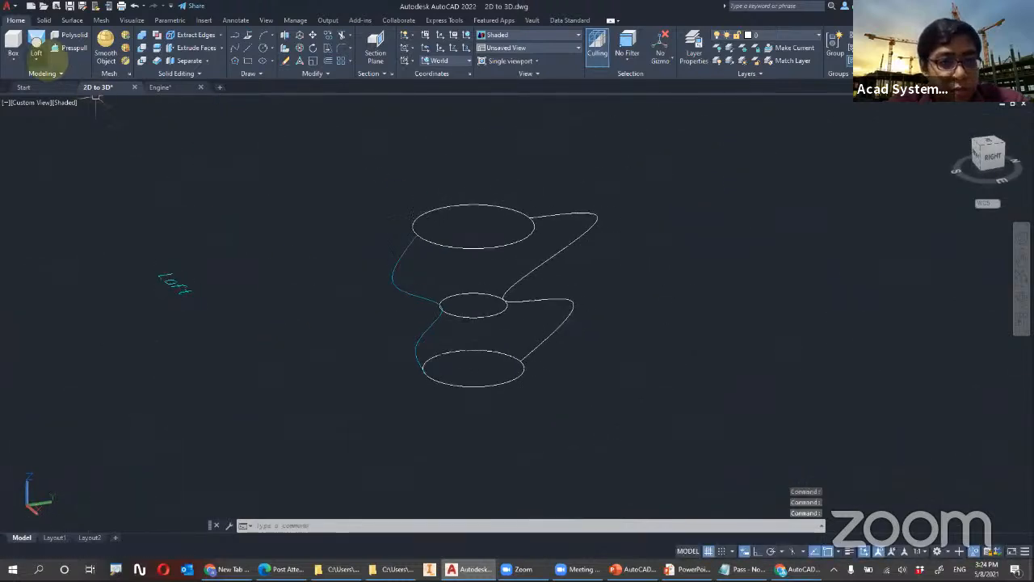
{"action": "left_click", "coordinate": [36, 45]}
{"action": "left_click", "coordinate": [504, 380]}
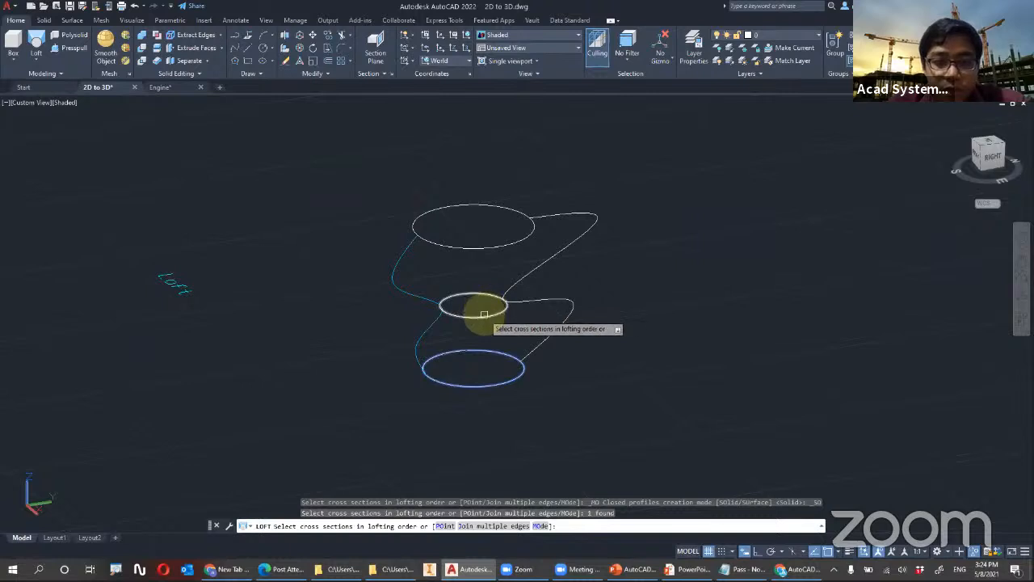
{"action": "left_click", "coordinate": [483, 312]}
{"action": "left_click", "coordinate": [520, 244]}
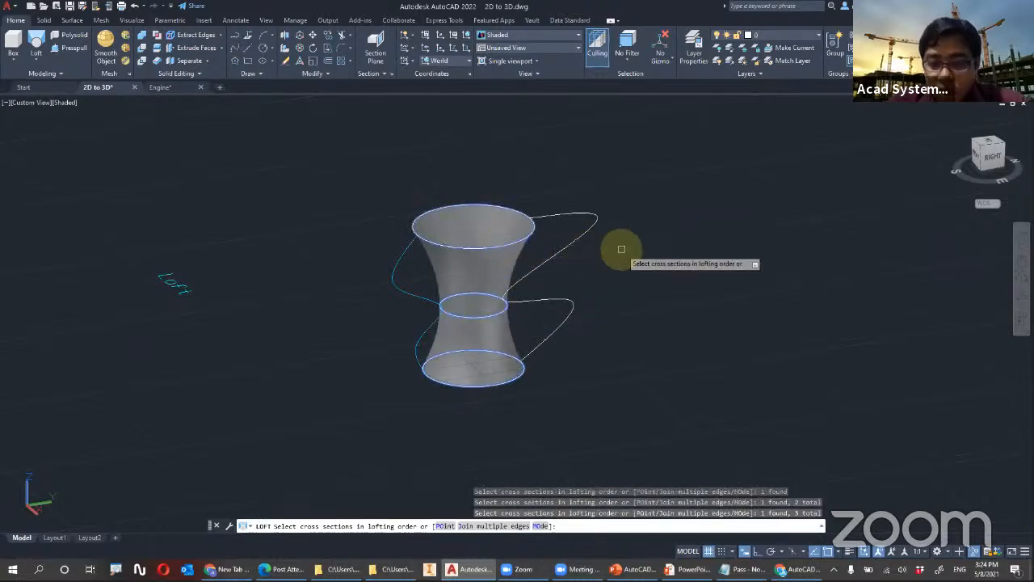
{"action": "key", "text": "Return"}
{"action": "left_click", "coordinate": [646, 273]}
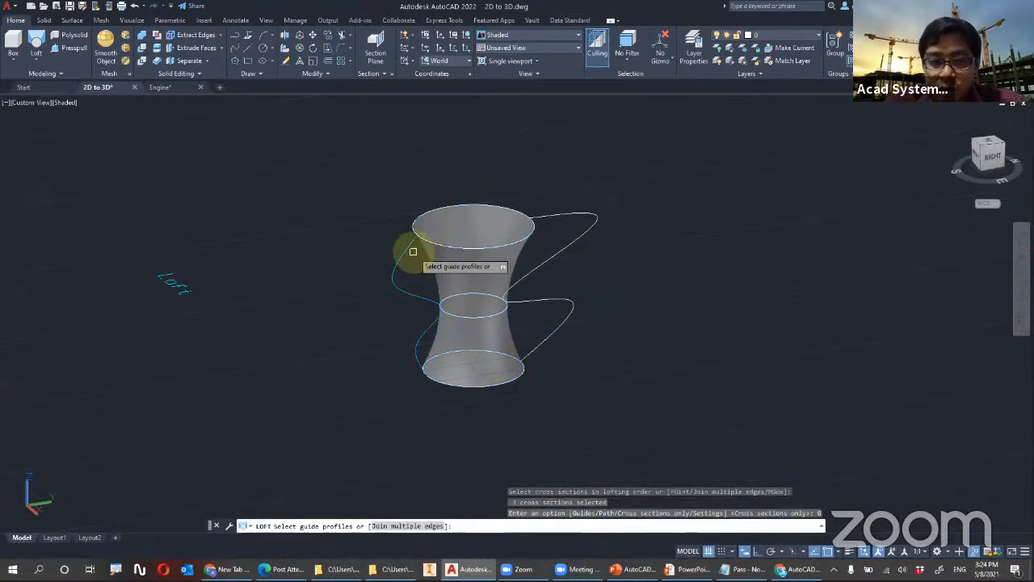
{"action": "left_click", "coordinate": [419, 255]}
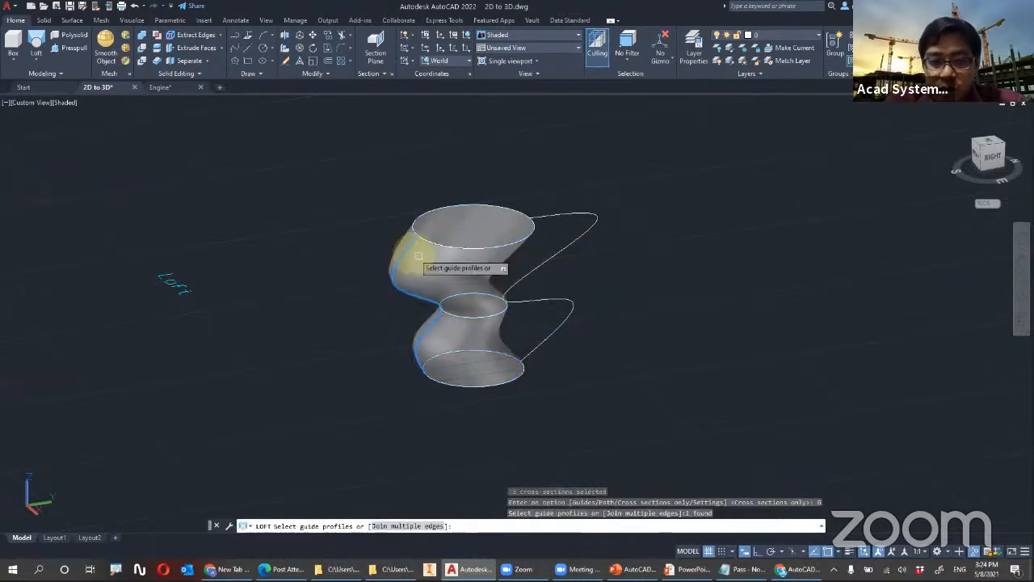
{"action": "left_click", "coordinate": [576, 240]}
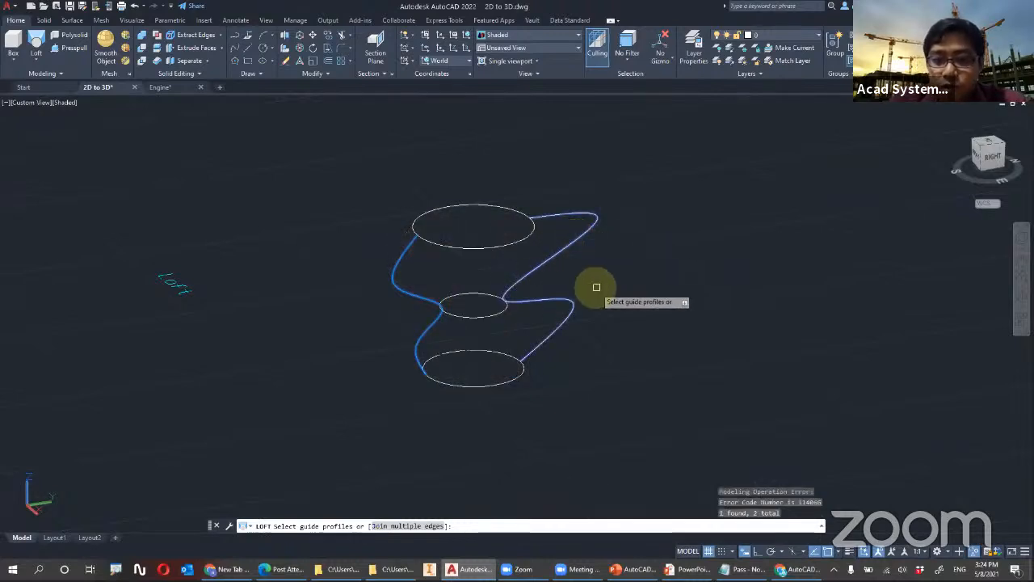
{"action": "mouse_move", "coordinate": [569, 299]}
{"action": "middle_mouse_down", "text": "shift"}
{"action": "mouse_move", "coordinate": [539, 330]}
{"action": "mouse_move", "coordinate": [557, 342]}
{"action": "mouse_move", "coordinate": [534, 410]}
{"action": "mouse_move", "coordinate": [542, 410]}
{"action": "mouse_move", "coordinate": [565, 282]}
{"action": "middle_mouse_up", "text": "shift"}
{"action": "key", "text": "Escape"}
{"action": "key", "text": "Escape"}
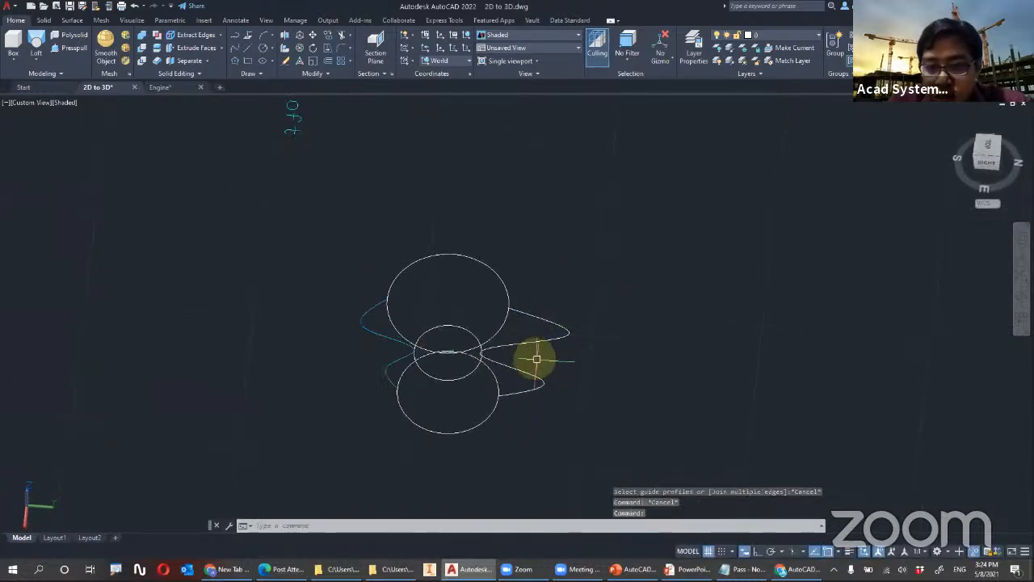
Erase the white spline and draw a new one through the quadrant points of the highest, middle and lowest circles opposite the wavy curve
{"action": "left_click", "coordinate": [539, 338]}
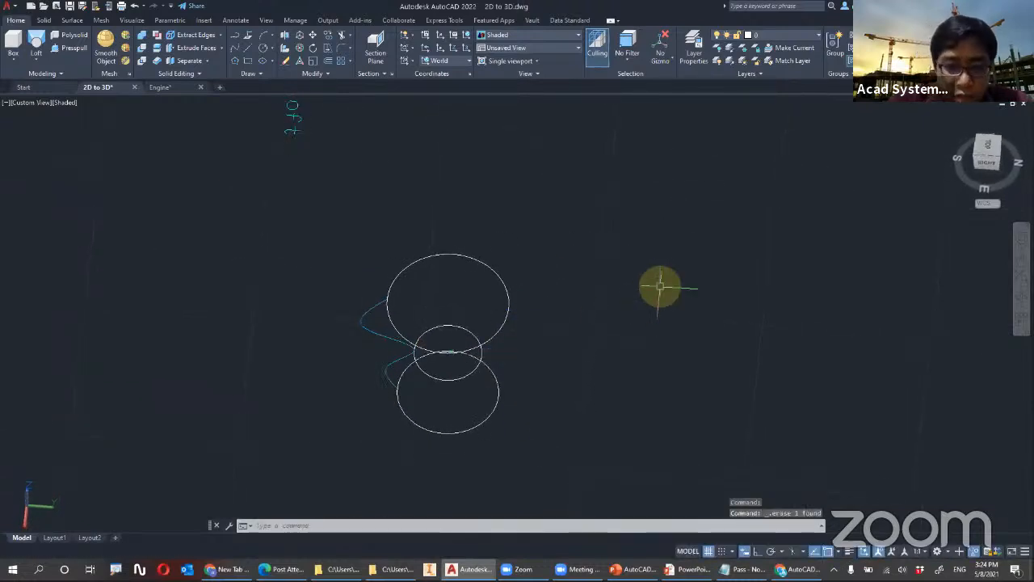
{"action": "middle_click_drag", "start_coordinate": [575, 319], "coordinate": [575, 268], "text": "shift"}
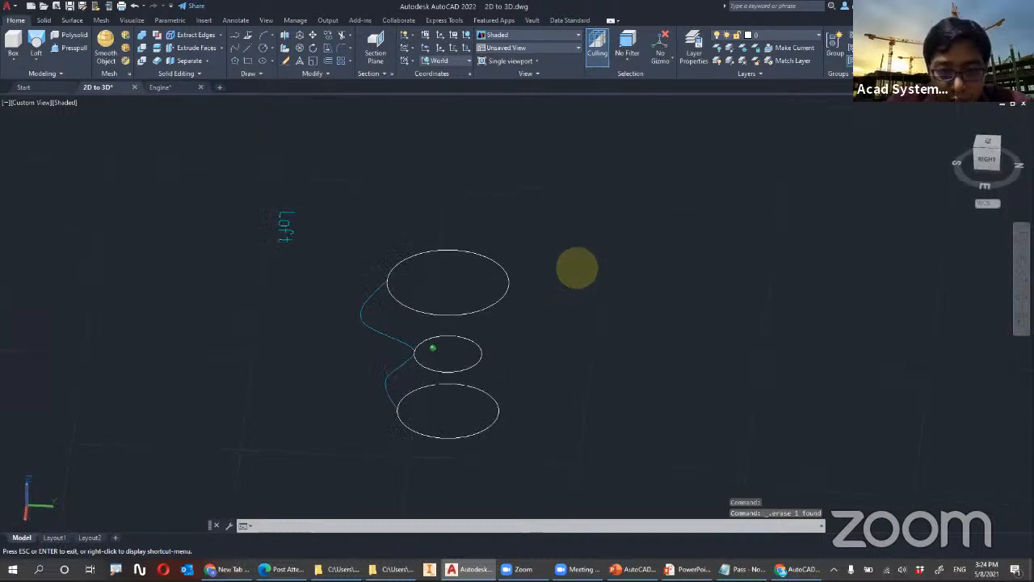
{"action": "left_click", "coordinate": [248, 36]}
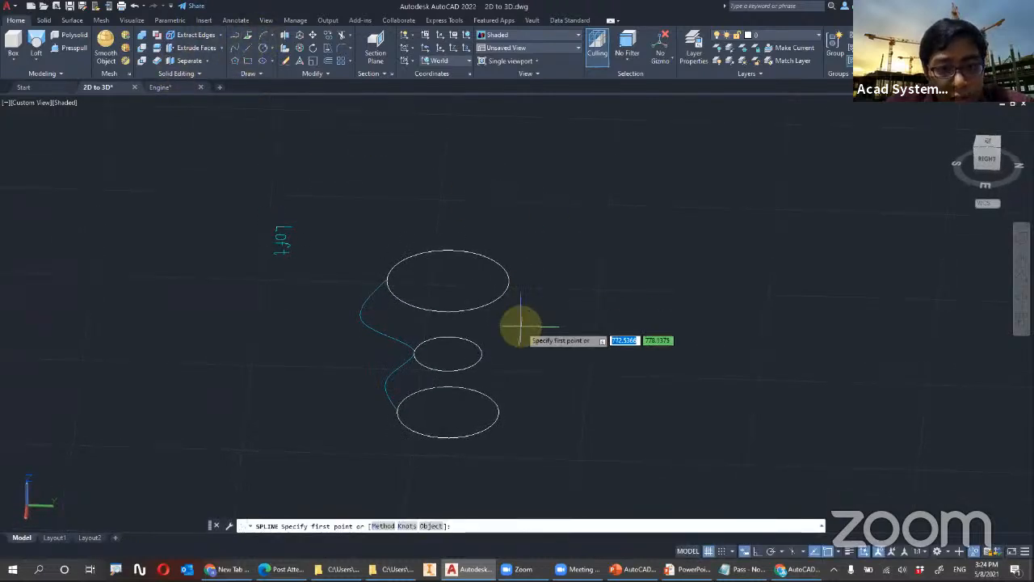
{"action": "left_click", "coordinate": [507, 282]}
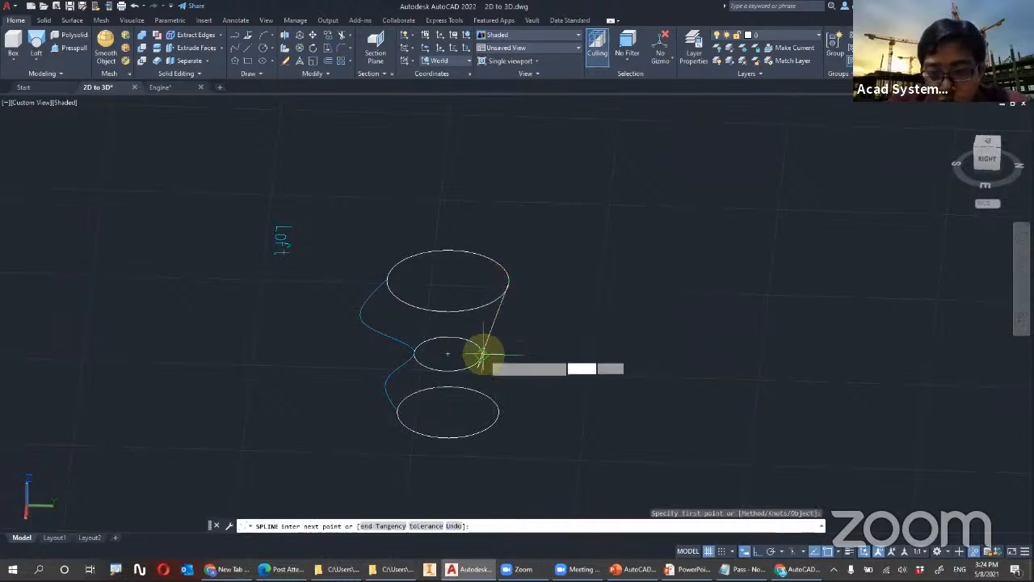
{"action": "left_click", "coordinate": [482, 353]}
{"action": "left_click", "coordinate": [497, 412]}
{"action": "key", "text": "Return"}
{"action": "scroll", "coordinate": [534, 393], "scroll_direction": "up", "scroll_amount": 4}
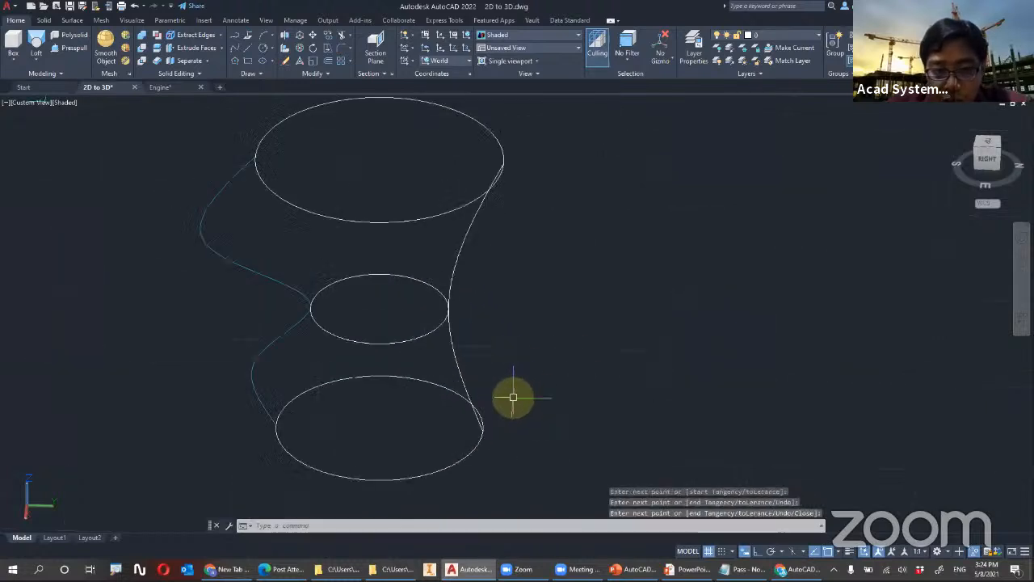
{"action": "left_click", "coordinate": [456, 357]}
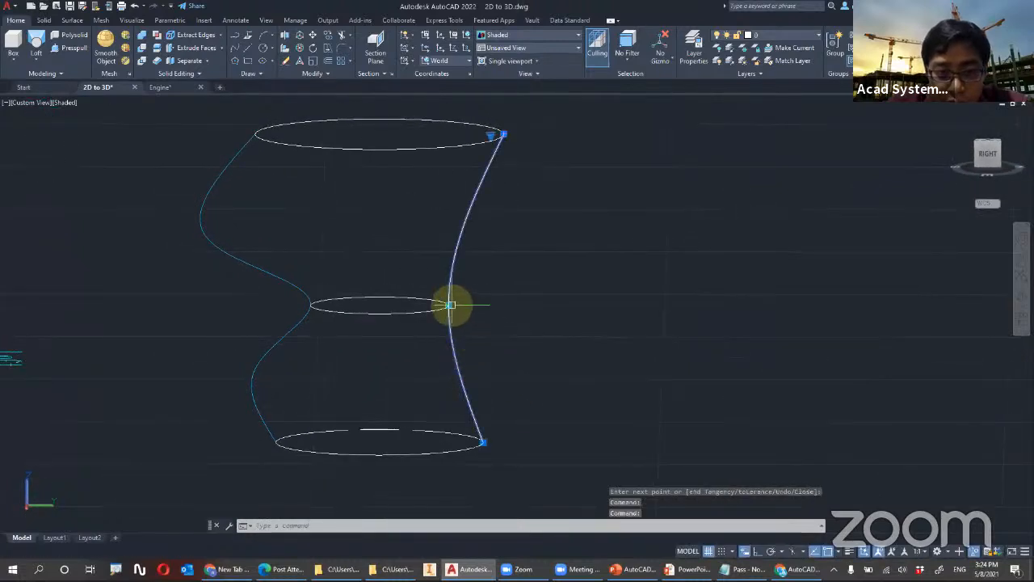
{"action": "mouse_move", "coordinate": [449, 306]}
{"action": "left_click", "coordinate": [479, 337]}
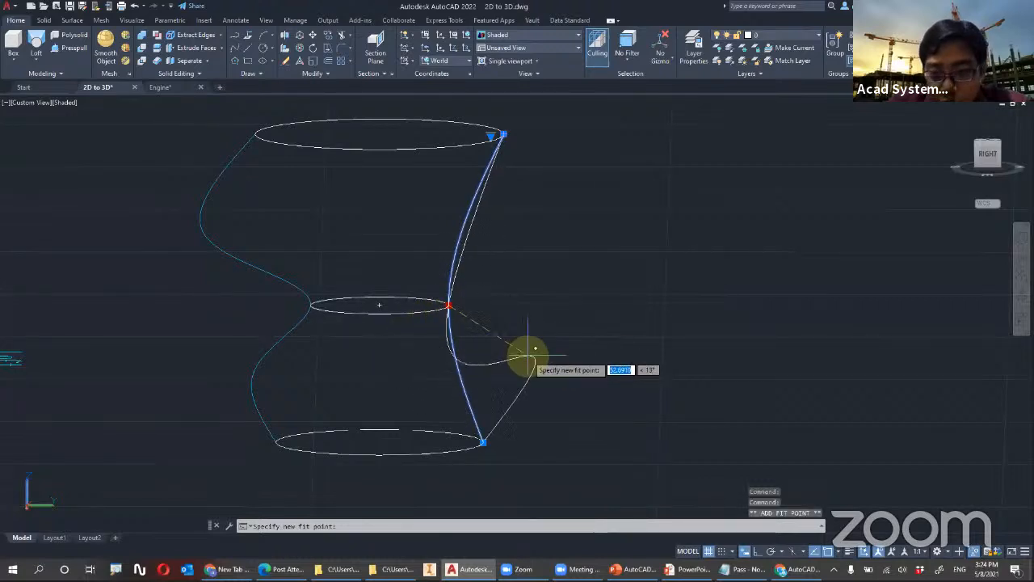
{"action": "key", "text": "Escape"}
{"action": "key", "text": "Escape"}
Switch to the Right view and try to add a fit point to the white spline from its point on the middle circle
{"action": "left_click", "coordinate": [987, 155]}
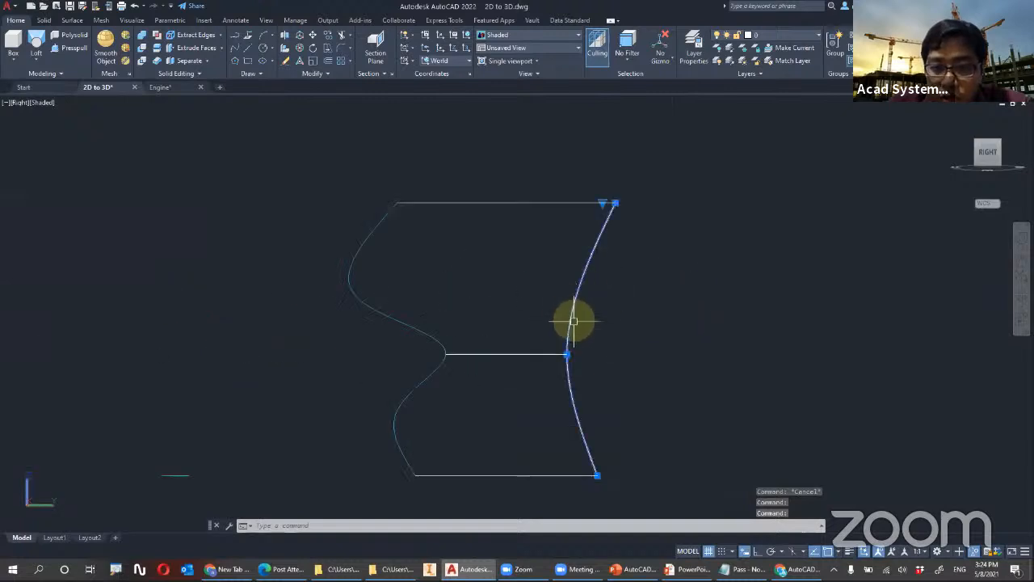
{"action": "mouse_move", "coordinate": [566, 354]}
{"action": "left_click", "coordinate": [604, 383]}
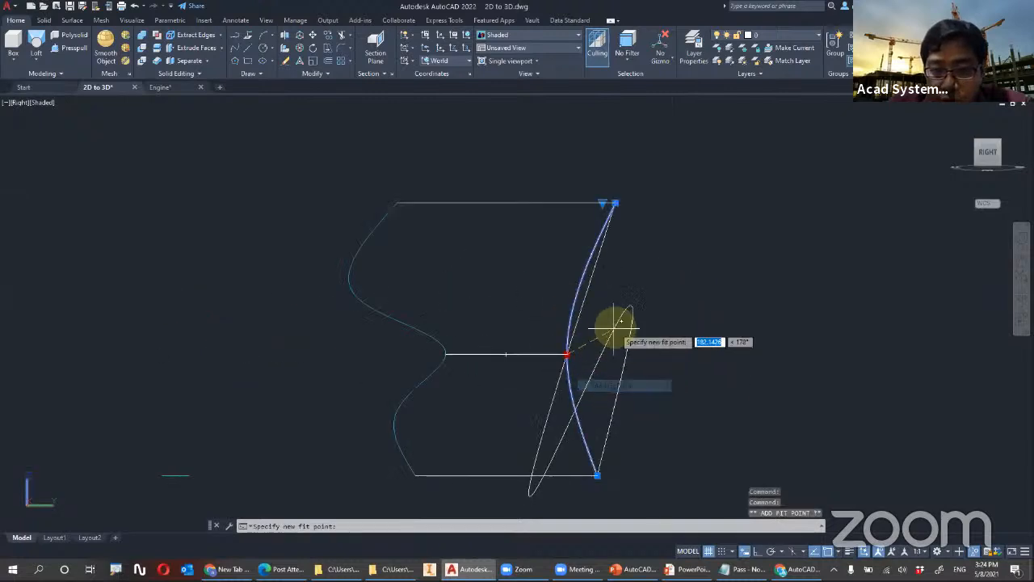
{"action": "key", "text": "Escape"}
{"action": "key", "text": "Escape"}
Align the UCS with the current Right view
{"action": "scroll", "coordinate": [623, 334], "scroll_direction": "down", "scroll_amount": 2}
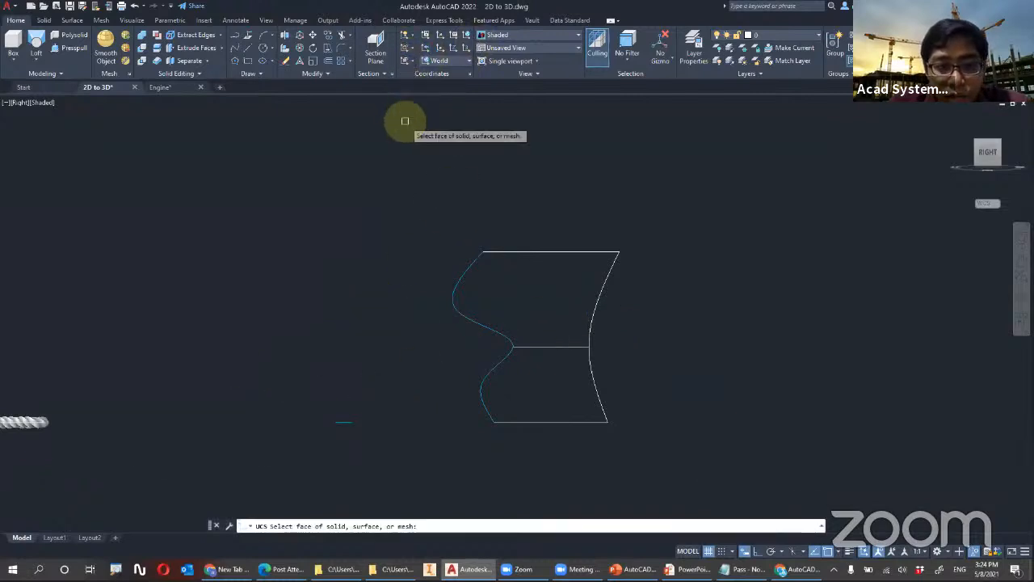
{"action": "key", "text": "Escape"}
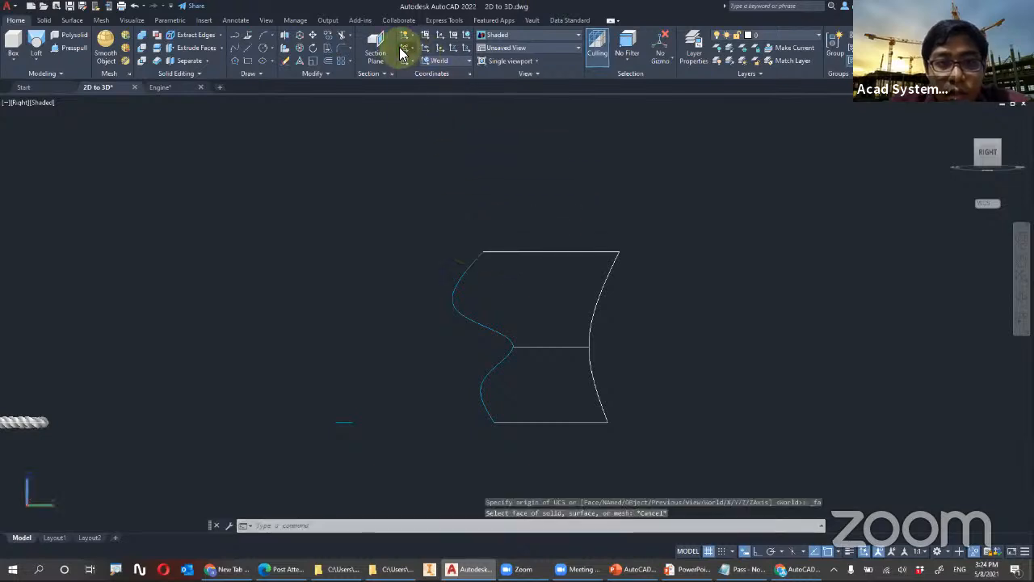
{"action": "left_click", "coordinate": [413, 63]}
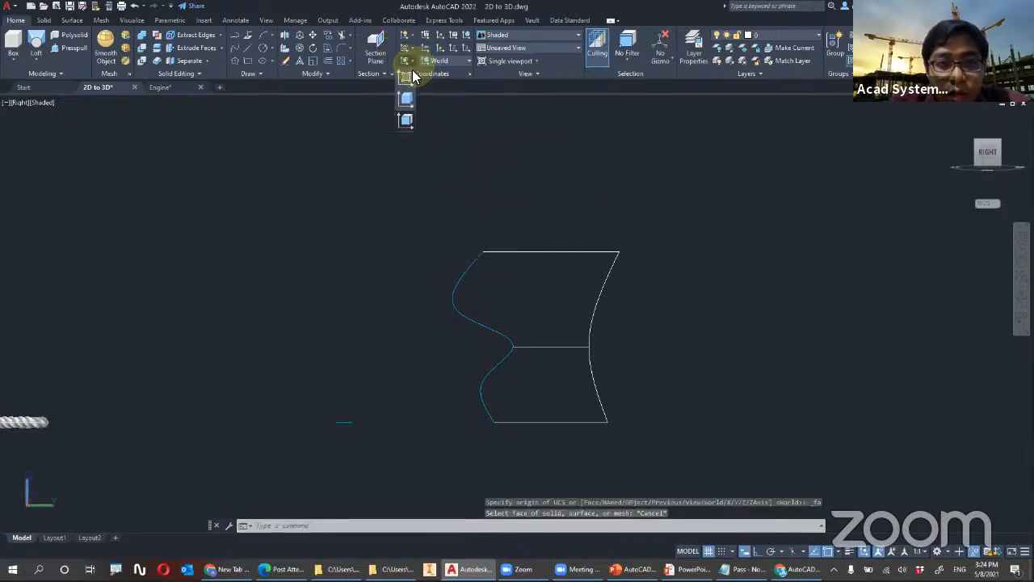
{"action": "left_click", "coordinate": [406, 79]}
Add two outward fit points to the white spline, one between the middle and lowest circles and one between the highest and middle circles
{"action": "scroll", "coordinate": [602, 362], "scroll_direction": "up", "scroll_amount": 2}
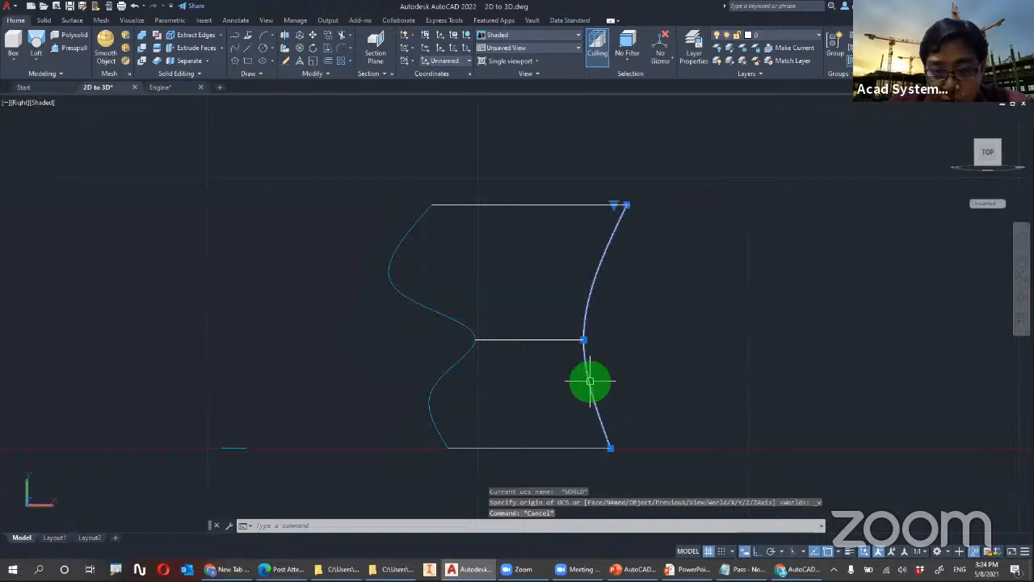
{"action": "left_click", "coordinate": [590, 381]}
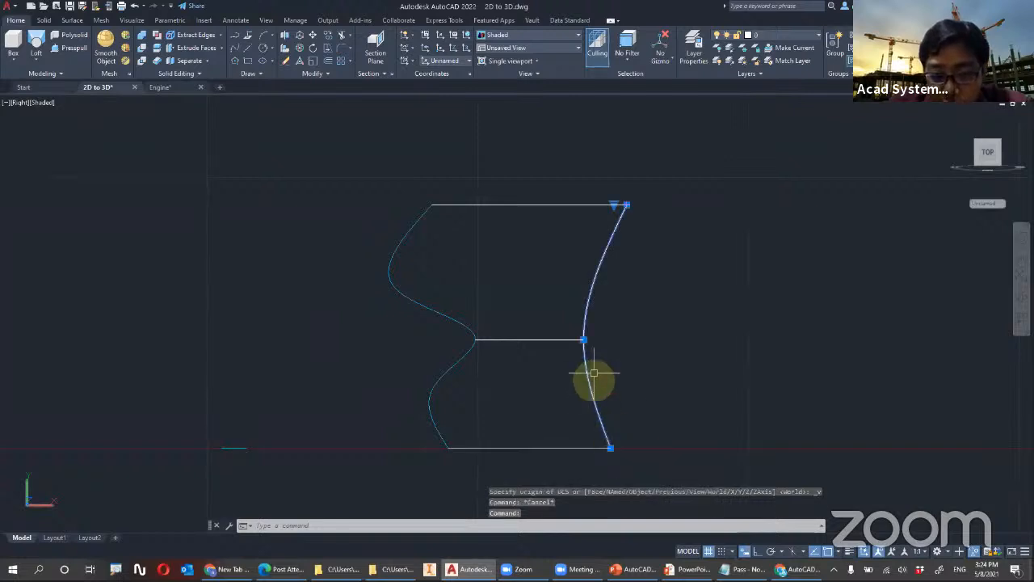
{"action": "mouse_move", "coordinate": [583, 340]}
{"action": "left_click", "coordinate": [628, 367]}
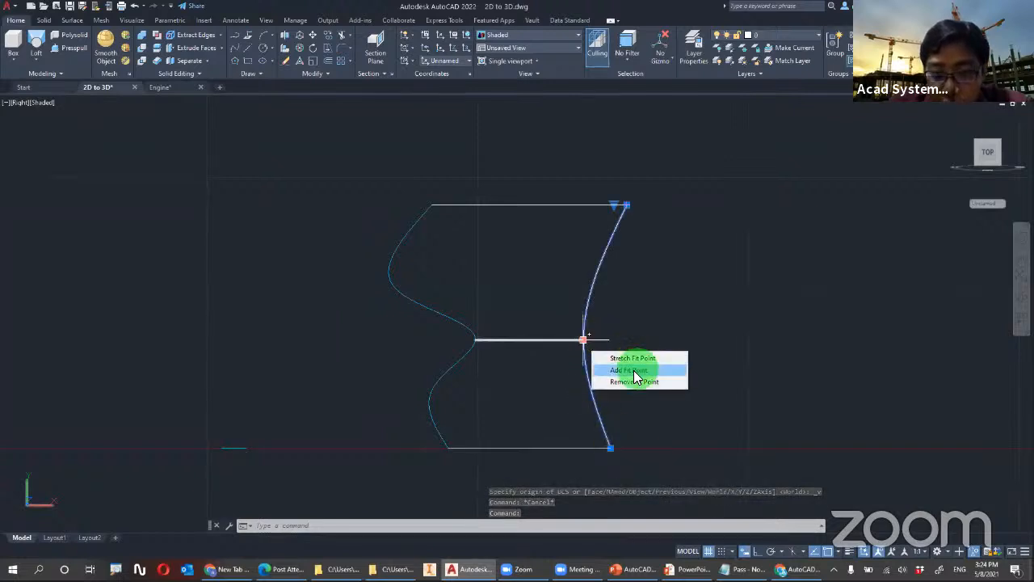
{"action": "left_click", "coordinate": [626, 389]}
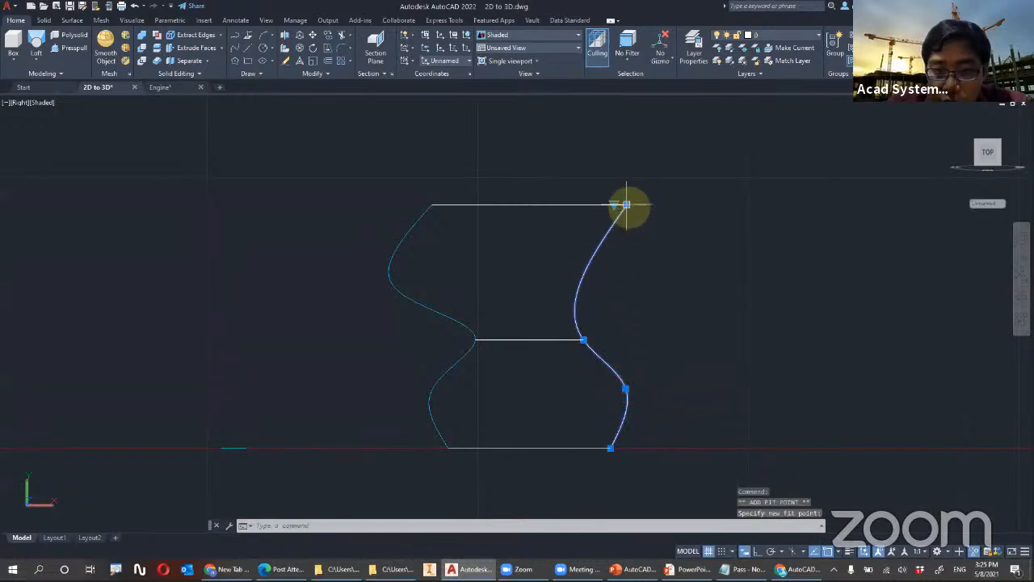
{"action": "mouse_move", "coordinate": [628, 206]}
{"action": "left_click", "coordinate": [674, 238]}
{"action": "key", "text": "Escape"}
Loft the lowest, middle and highest circles into a solid with the Guides option, using the wavy curve and the white spline as guides
{"action": "middle_click_drag", "start_coordinate": [670, 259], "coordinate": [700, 312], "text": "shift"}
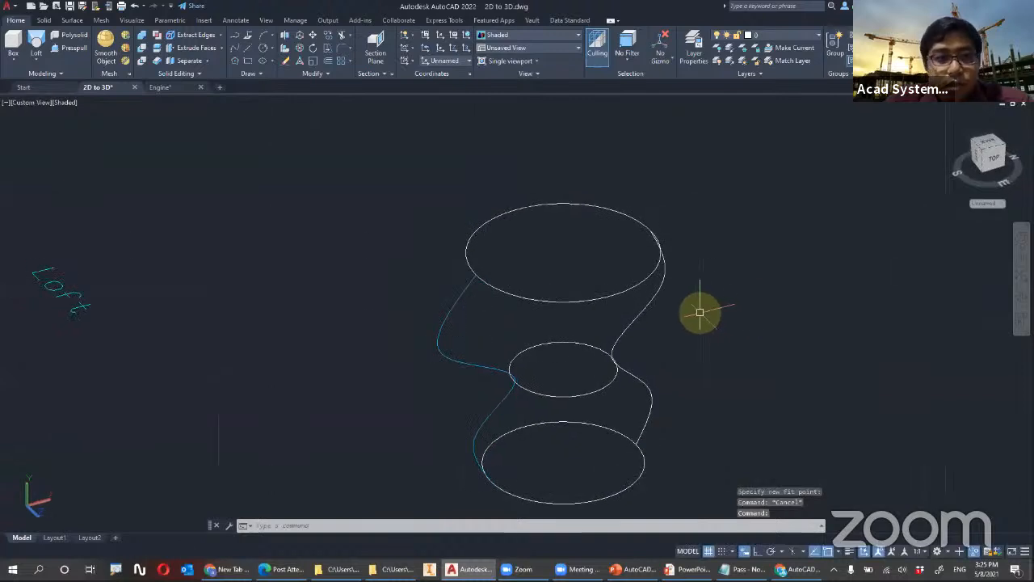
{"action": "left_click", "coordinate": [38, 50]}
{"action": "left_click", "coordinate": [605, 494]}
{"action": "left_click", "coordinate": [574, 396]}
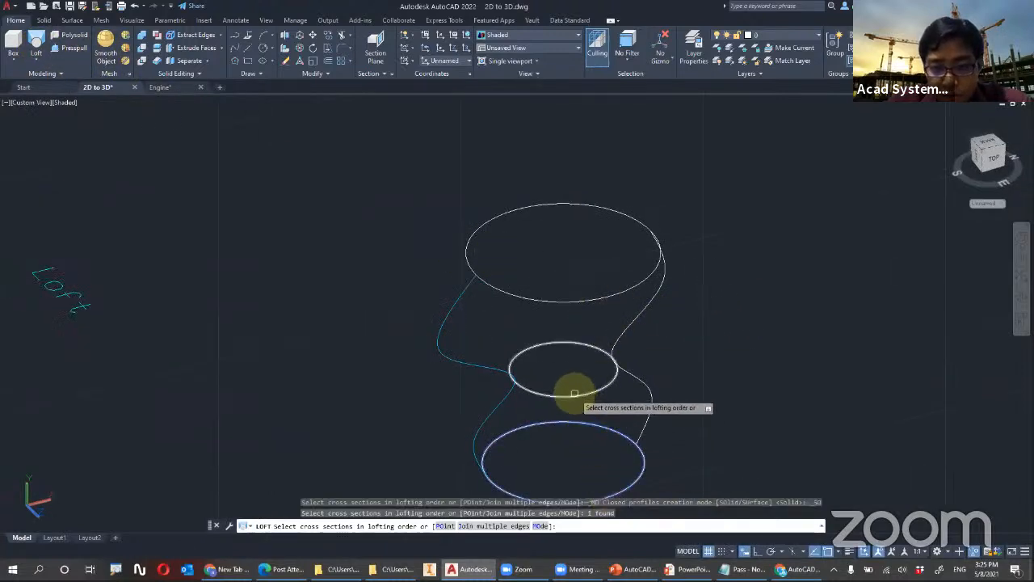
{"action": "left_click", "coordinate": [579, 301]}
{"action": "key", "text": "Return"}
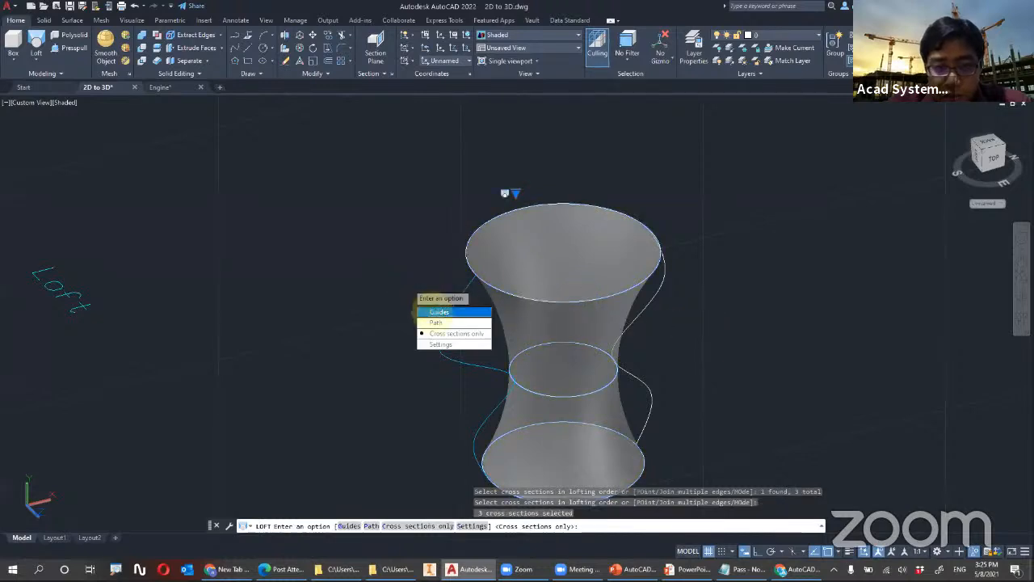
{"action": "left_click", "coordinate": [422, 311]}
{"action": "left_click", "coordinate": [453, 303]}
{"action": "mouse_move", "coordinate": [652, 300]}
{"action": "middle_mouse_down", "text": "shift"}
{"action": "mouse_move", "coordinate": [596, 300]}
{"action": "mouse_move", "coordinate": [640, 291]}
{"action": "middle_mouse_up", "text": "shift"}
{"action": "mouse_move", "coordinate": [654, 302]}
{"action": "middle_mouse_down", "text": "shift"}
{"action": "mouse_move", "coordinate": [473, 267]}
{"action": "mouse_move", "coordinate": [570, 332]}
{"action": "mouse_move", "coordinate": [605, 334]}
{"action": "middle_mouse_up", "text": "shift"}
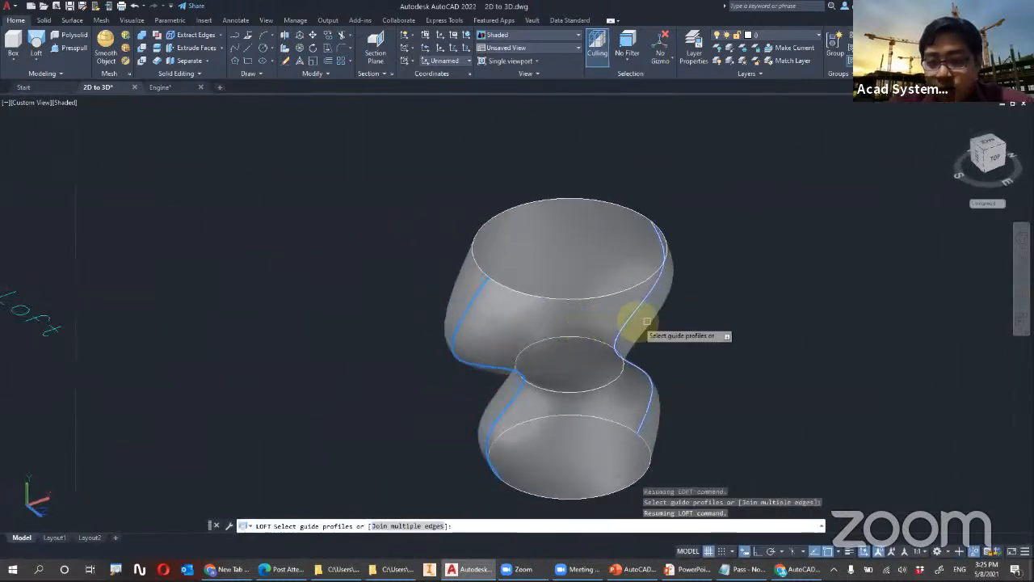
{"action": "key", "text": "Return"}
{"action": "key", "text": "Return"}
{"action": "key", "text": "Escape"}
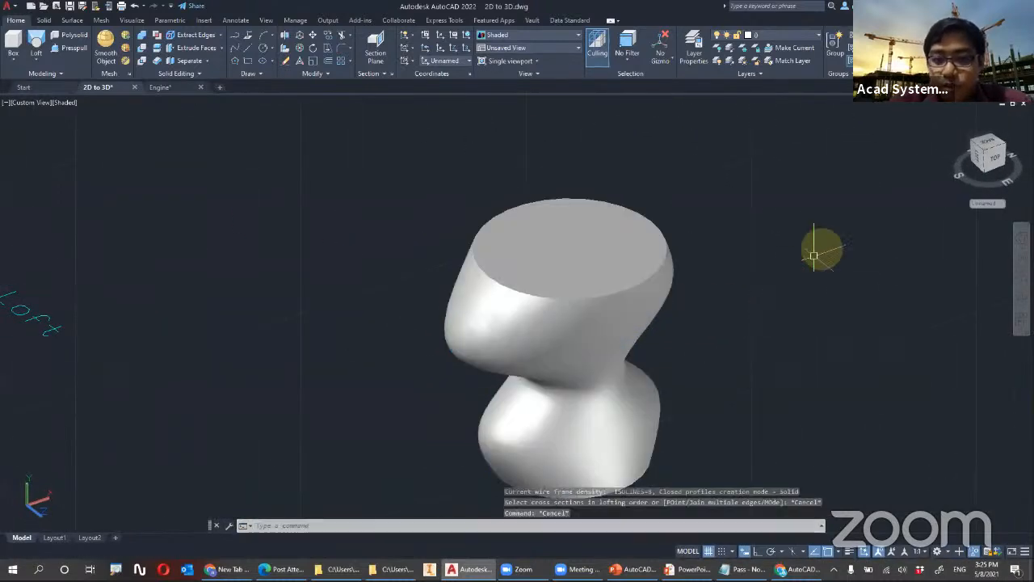
Restore the World UCS and bring the three overlapping pairs of red discs and green stars into view
{"action": "scroll", "coordinate": [768, 267], "scroll_direction": "down", "scroll_amount": 5}
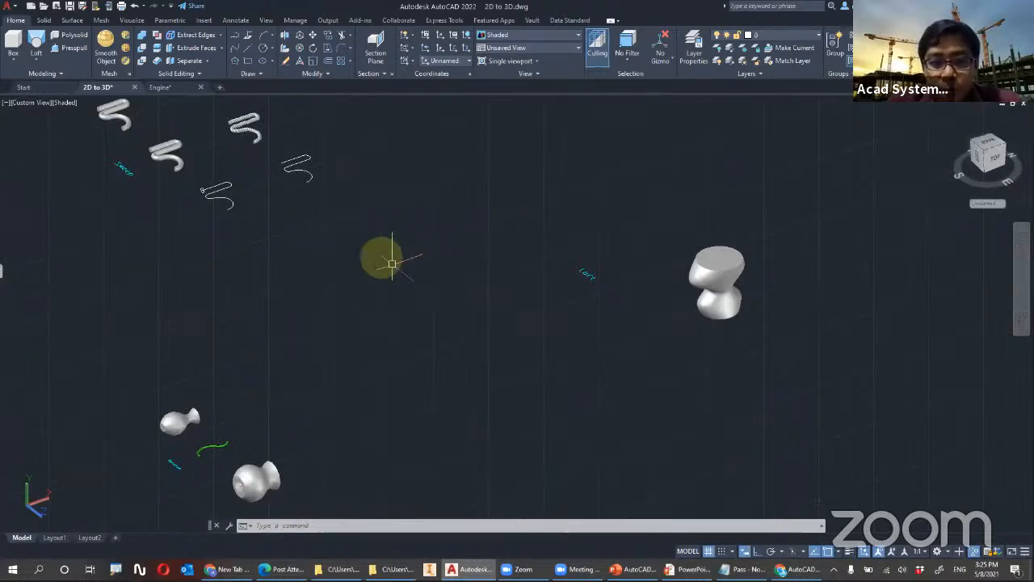
{"action": "left_click", "coordinate": [470, 33]}
{"action": "middle_click_drag", "start_coordinate": [134, 441], "coordinate": [617, 329]}
{"action": "middle_click_drag", "start_coordinate": [431, 472], "coordinate": [675, 461], "text": "shift"}
{"action": "middle_click_drag", "start_coordinate": [431, 426], "coordinate": [364, 254], "text": "shift"}
{"action": "scroll", "coordinate": [439, 316], "scroll_direction": "up", "scroll_amount": 3}
{"action": "scroll", "coordinate": [385, 214], "scroll_direction": "down", "scroll_amount": 4}
{"action": "middle_click_drag", "start_coordinate": [384, 215], "coordinate": [393, 275]}
{"action": "scroll", "coordinate": [393, 276], "scroll_direction": "up", "scroll_amount": 4}
{"action": "scroll", "coordinate": [393, 276], "scroll_direction": "up", "scroll_amount": 2}
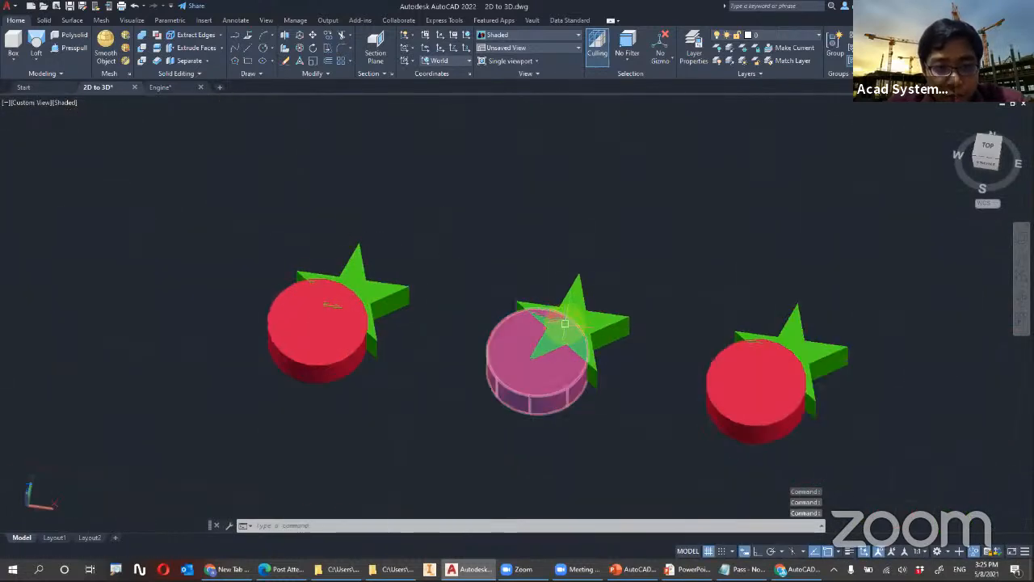
Examine the first pair by selecting the red disc and the green star individually
{"action": "left_click", "coordinate": [316, 328]}
{"action": "key", "text": "Escape"}
{"action": "left_click", "coordinate": [375, 289]}
{"action": "left_click", "coordinate": [348, 299]}
{"action": "key", "text": "Escape"}
{"action": "left_click", "coordinate": [307, 303]}
{"action": "key", "text": "Escape"}
{"action": "left_click", "coordinate": [374, 282]}
{"action": "key", "text": "Escape"}
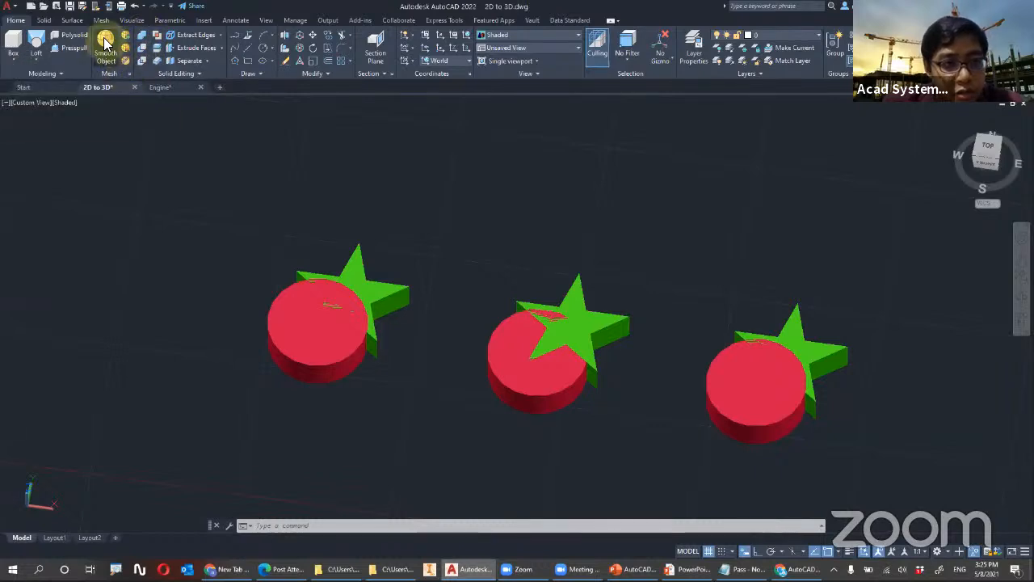
Union the red disc and the green star of the first pair into one solid
{"action": "left_click", "coordinate": [44, 20]}
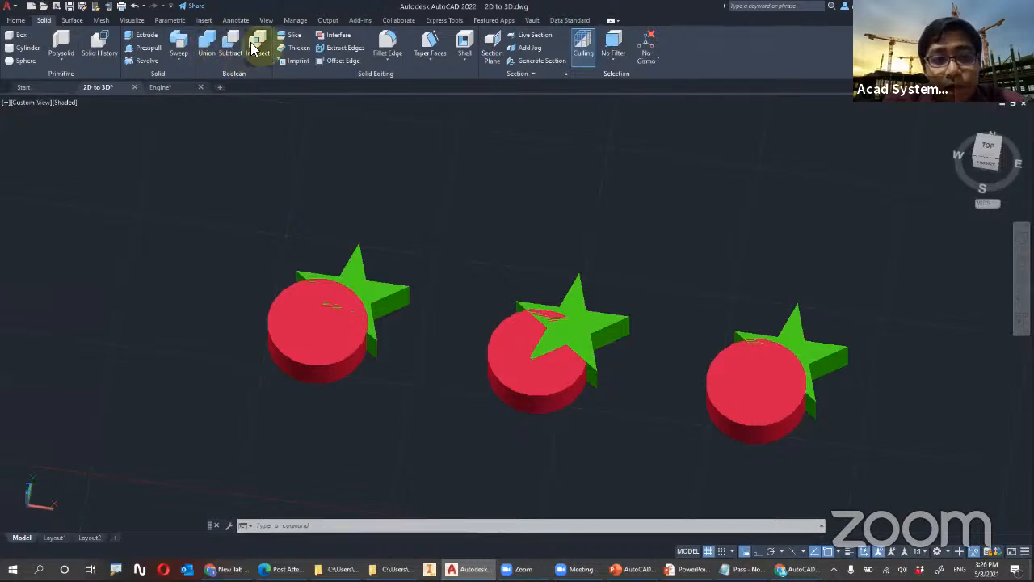
{"action": "left_click", "coordinate": [209, 44]}
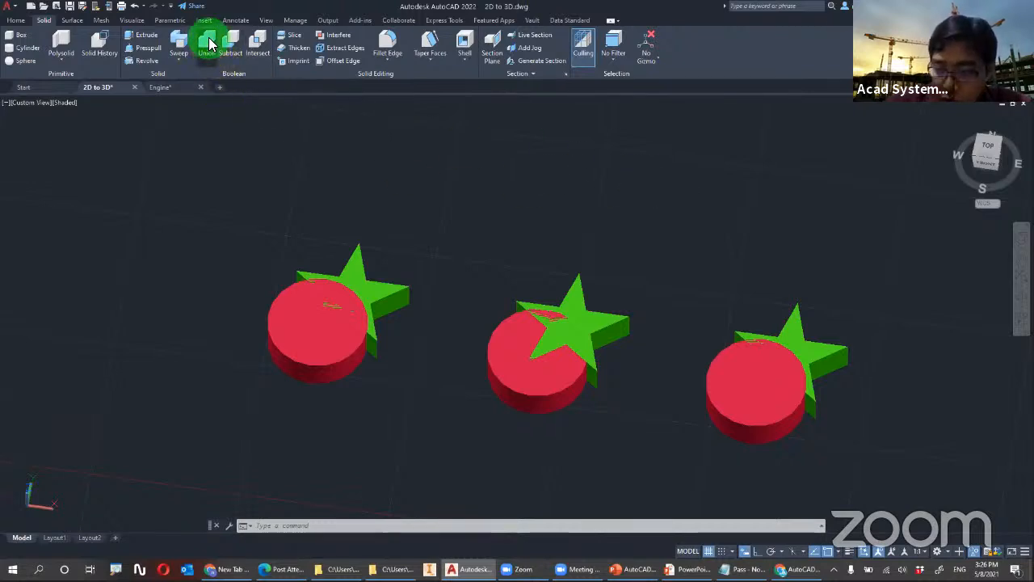
{"action": "left_click", "coordinate": [289, 324]}
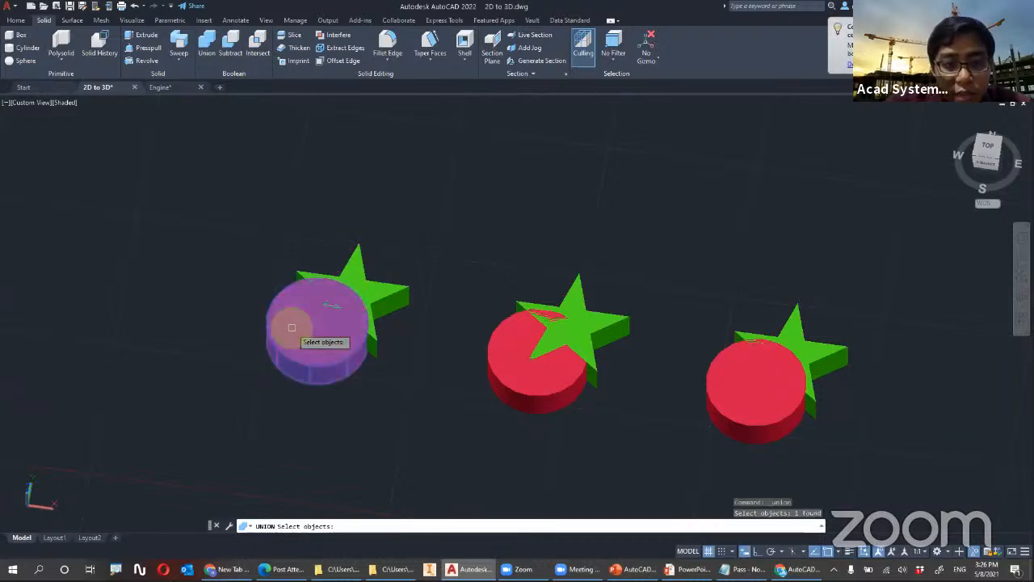
{"action": "left_click", "coordinate": [376, 292]}
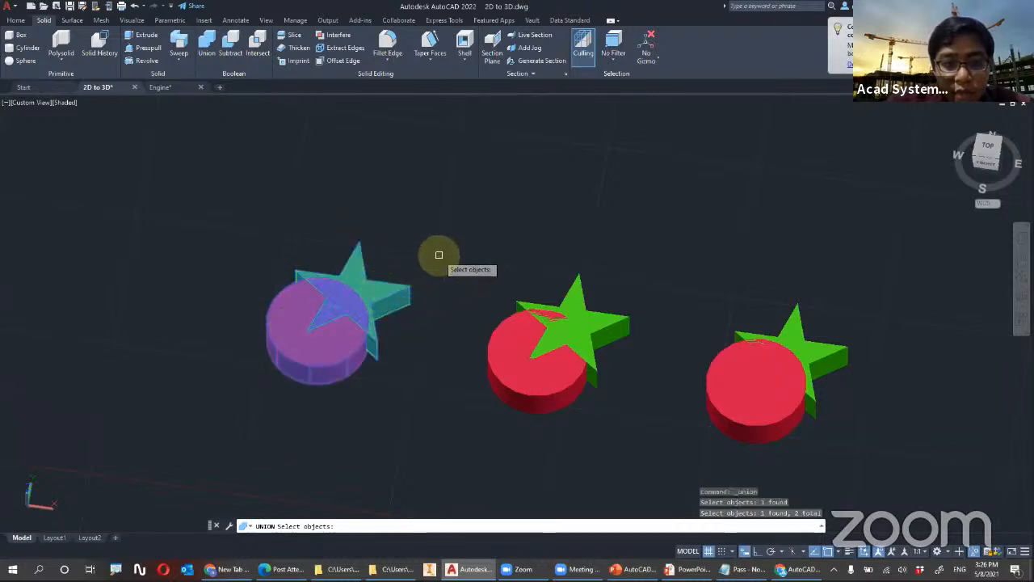
{"action": "key", "text": "Return"}
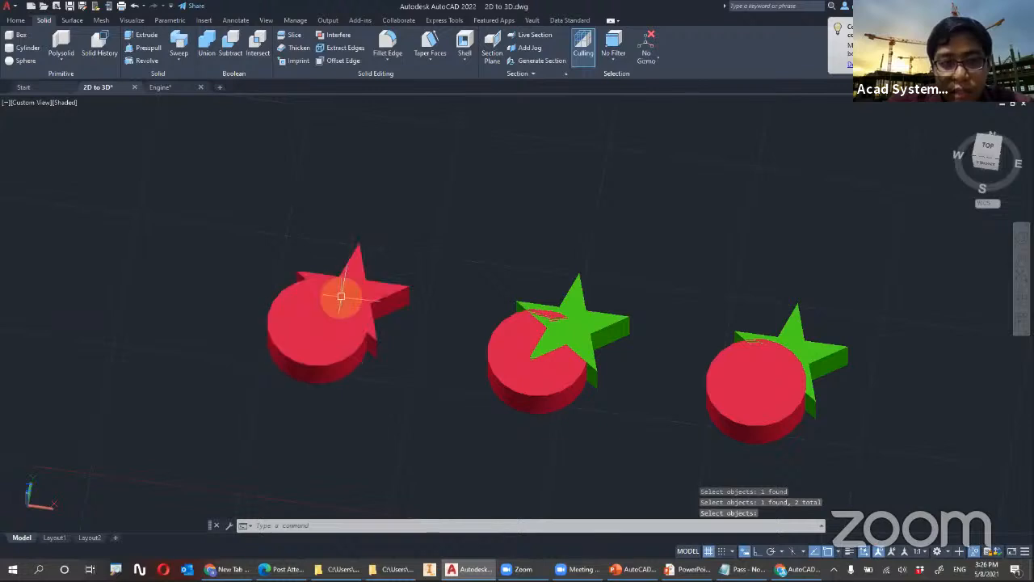
Subtract the red disc from the green star in the middle pair
{"action": "scroll", "coordinate": [463, 307], "scroll_direction": "up", "scroll_amount": 2}
{"action": "scroll", "coordinate": [485, 312], "scroll_direction": "up", "scroll_amount": 3}
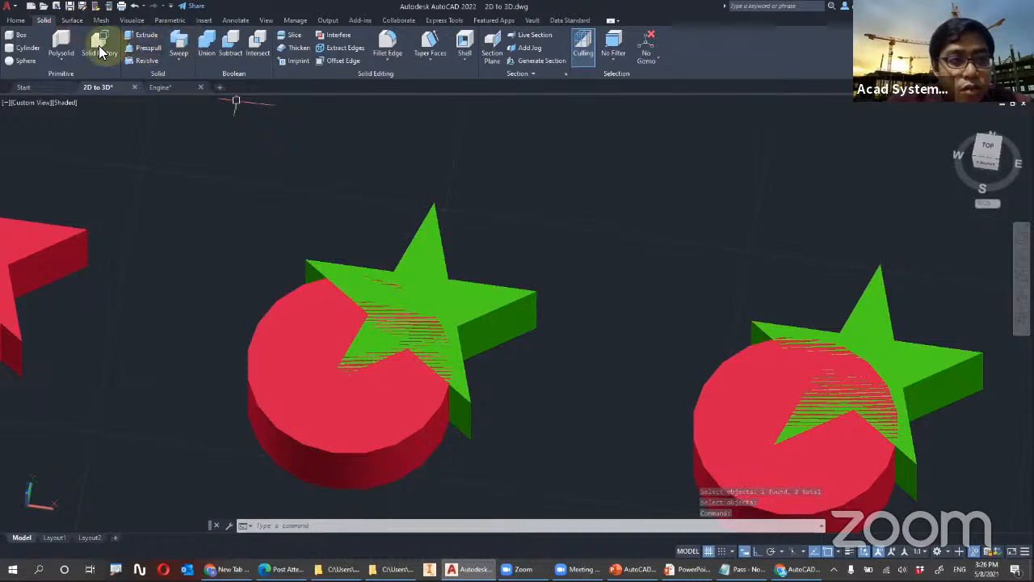
{"action": "left_click", "coordinate": [231, 47]}
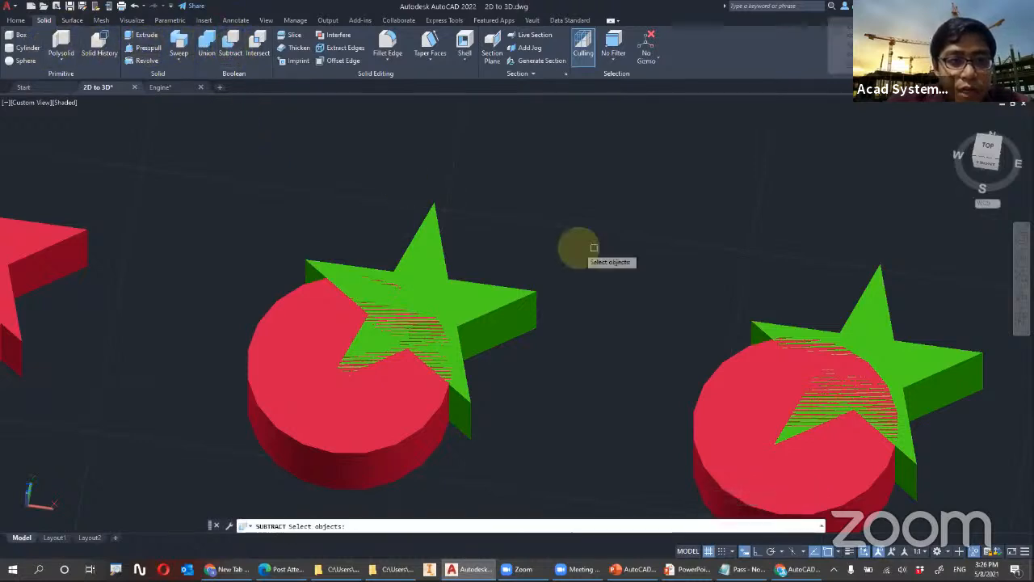
{"action": "left_click", "coordinate": [433, 255]}
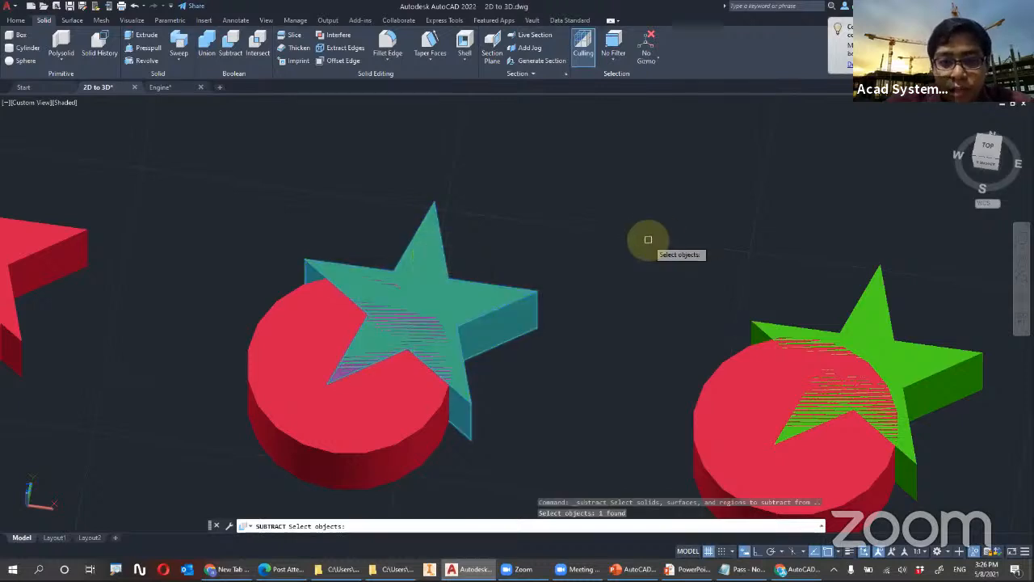
{"action": "key", "text": "Return"}
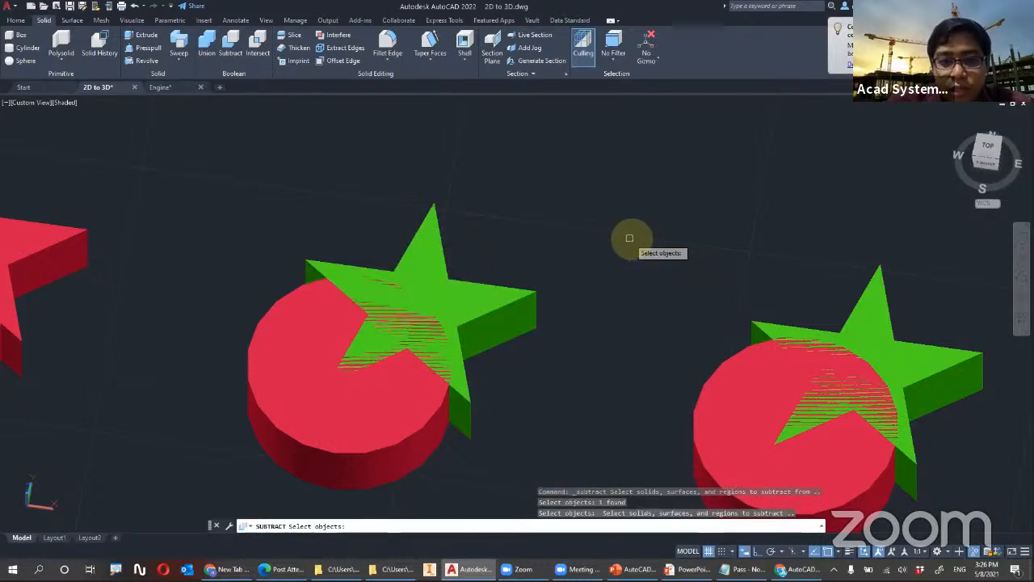
{"action": "left_click", "coordinate": [321, 332]}
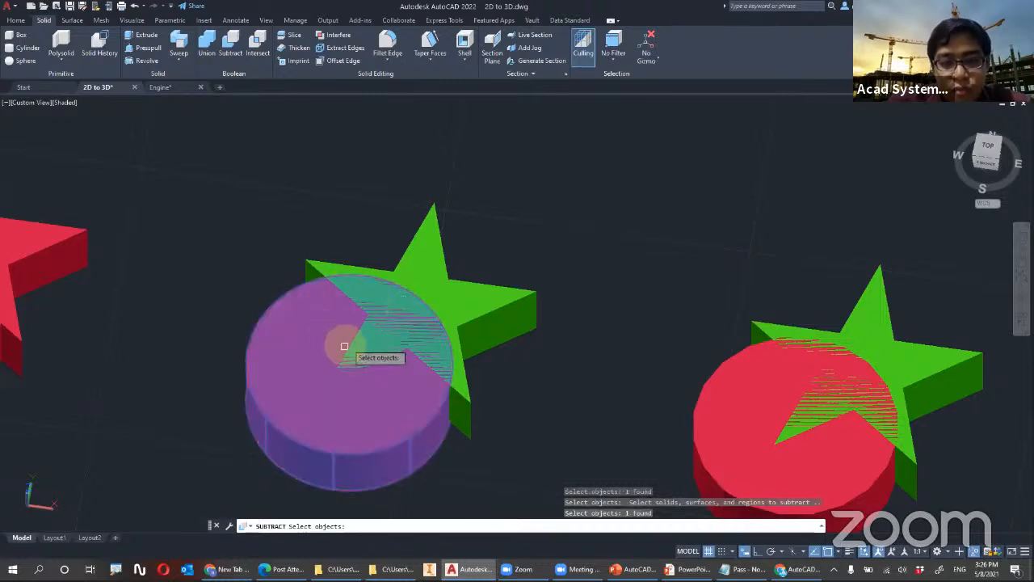
{"action": "key", "text": "Return"}
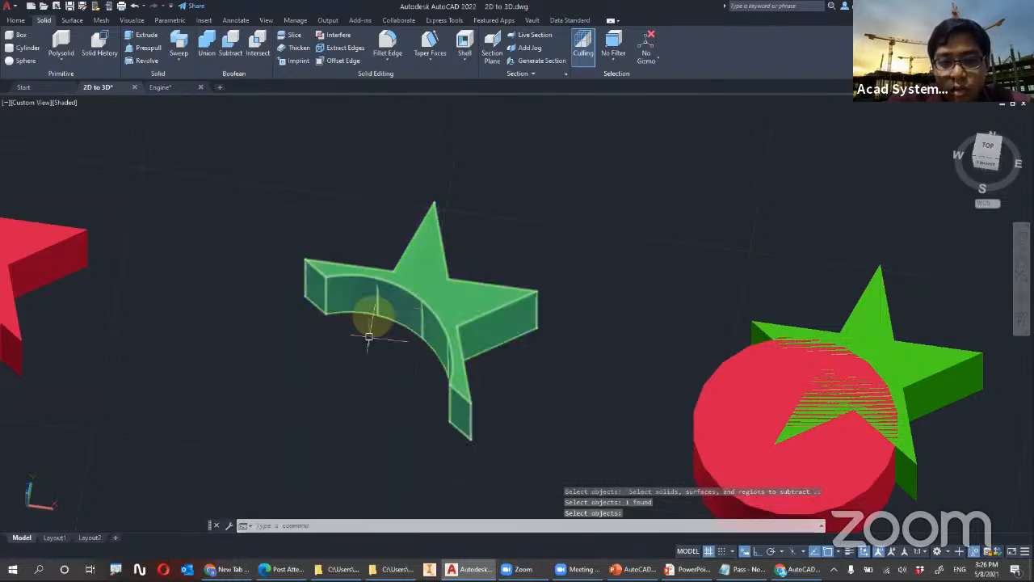
Examine the united and subtracted solids, and bring the remaining disc and star pair into close view
{"action": "scroll", "coordinate": [362, 338], "scroll_direction": "down", "scroll_amount": 2}
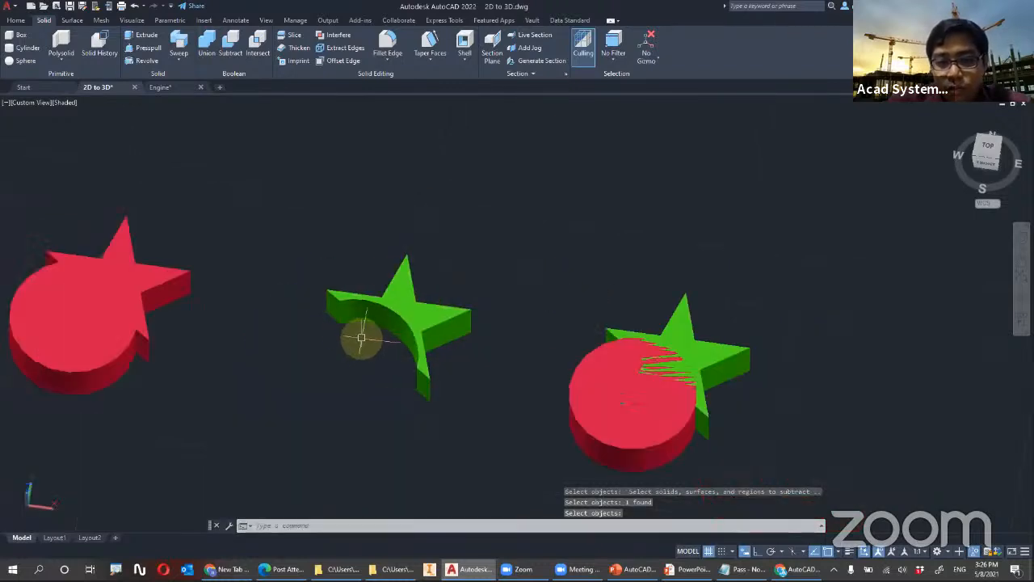
{"action": "left_click", "coordinate": [98, 286]}
{"action": "key", "text": "Escape"}
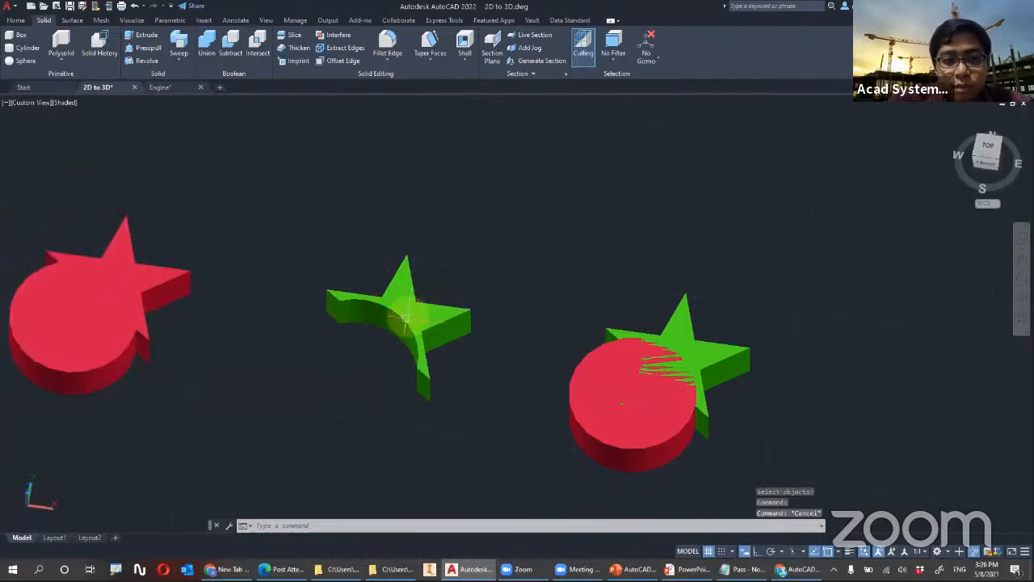
{"action": "key", "text": "Escape"}
{"action": "scroll", "coordinate": [727, 384], "scroll_direction": "up", "scroll_amount": 3}
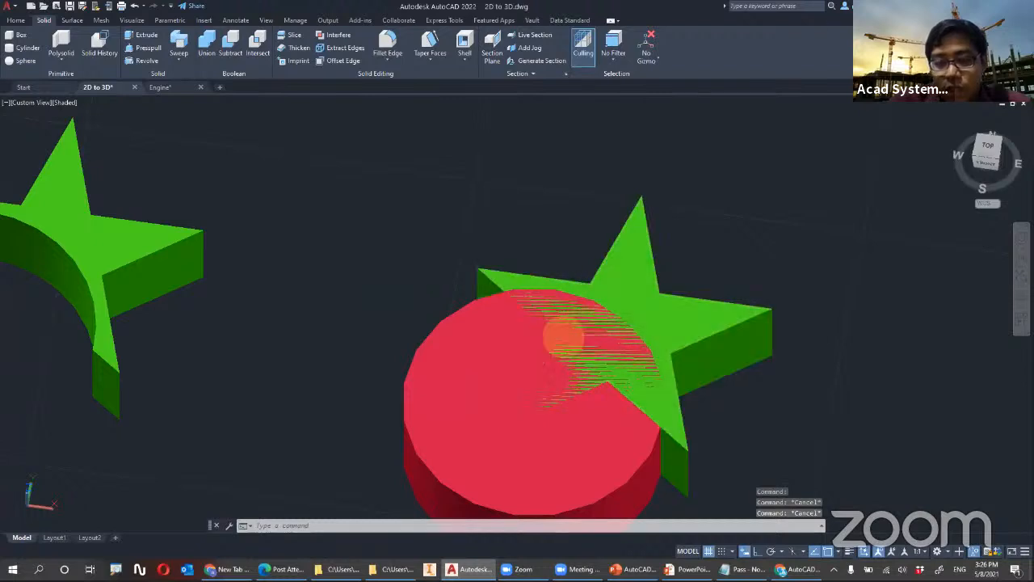
{"action": "middle_click_drag", "start_coordinate": [561, 335], "coordinate": [436, 291]}
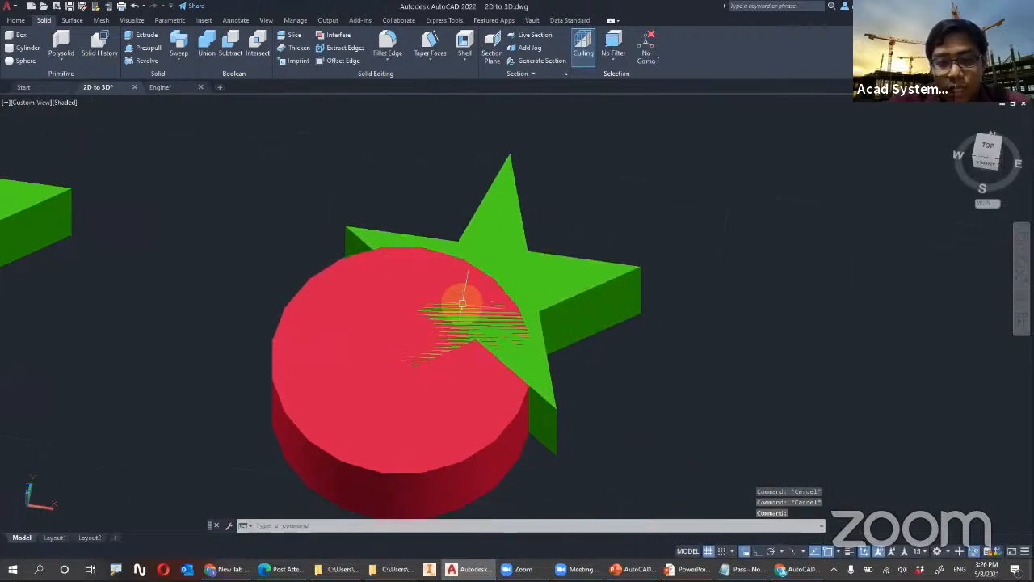
Intersect the green star and the red disc of the last pair, keeping only their overlapping volume
{"action": "left_click", "coordinate": [258, 47]}
{"action": "left_click", "coordinate": [518, 261]}
{"action": "left_click", "coordinate": [382, 309]}
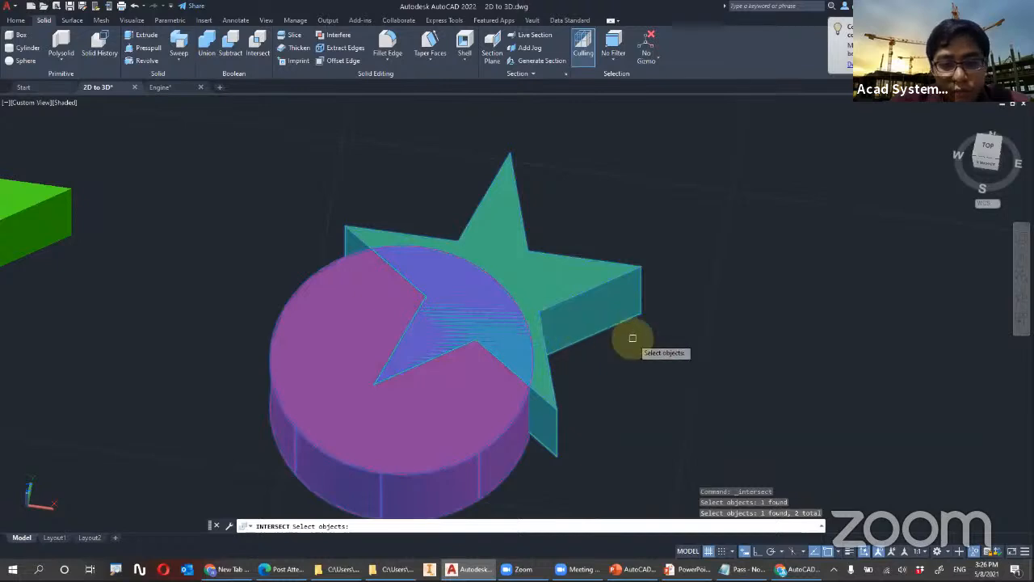
{"action": "key", "text": "Return"}
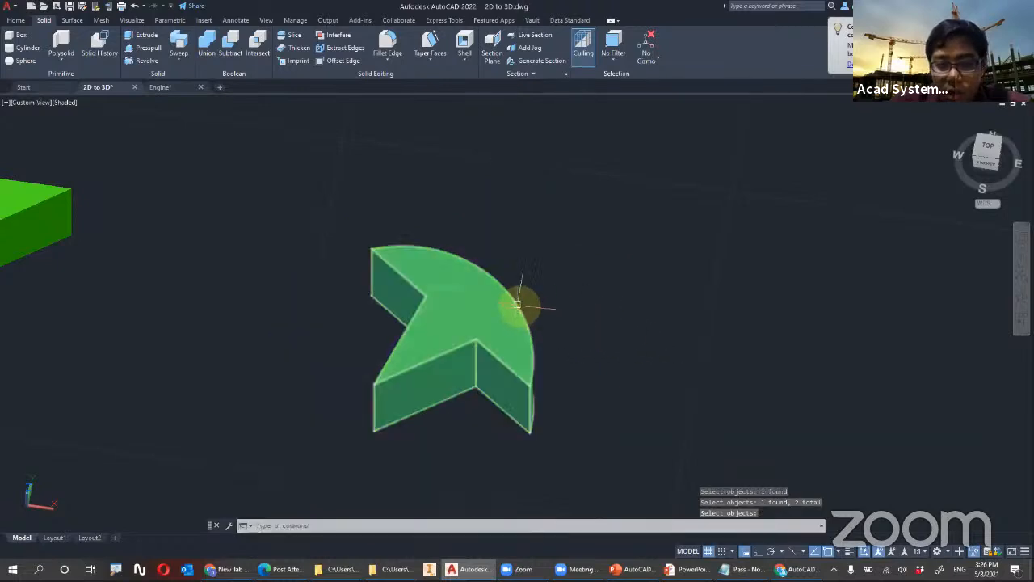
Examine the united, subtracted and intersected solids side by side, and bring the row of hexagons into view
{"action": "middle_click_drag", "start_coordinate": [526, 307], "coordinate": [483, 285], "text": "shift"}
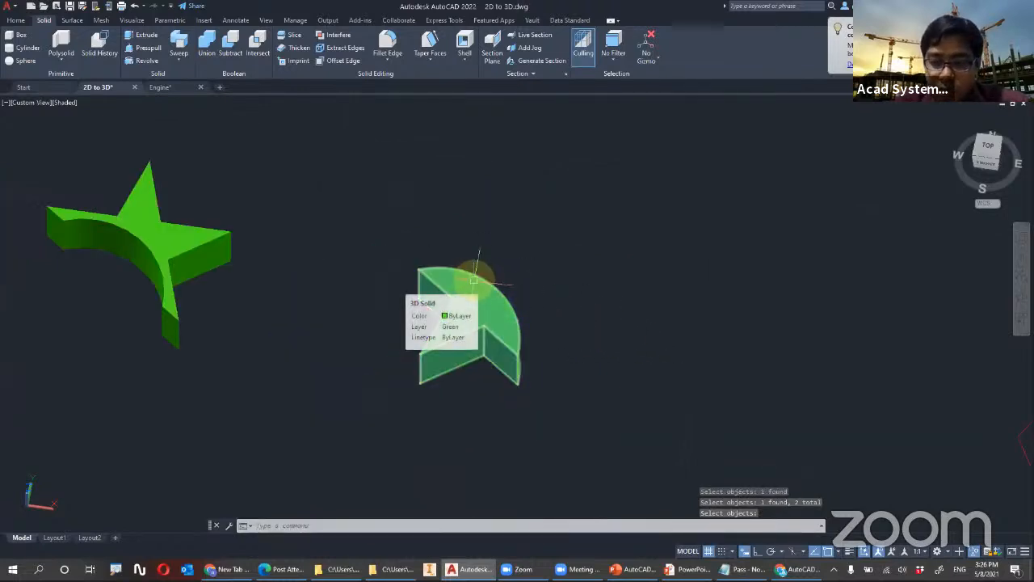
{"action": "scroll", "coordinate": [495, 277], "scroll_direction": "down", "scroll_amount": 3}
{"action": "scroll", "coordinate": [499, 276], "scroll_direction": "up", "scroll_amount": 2}
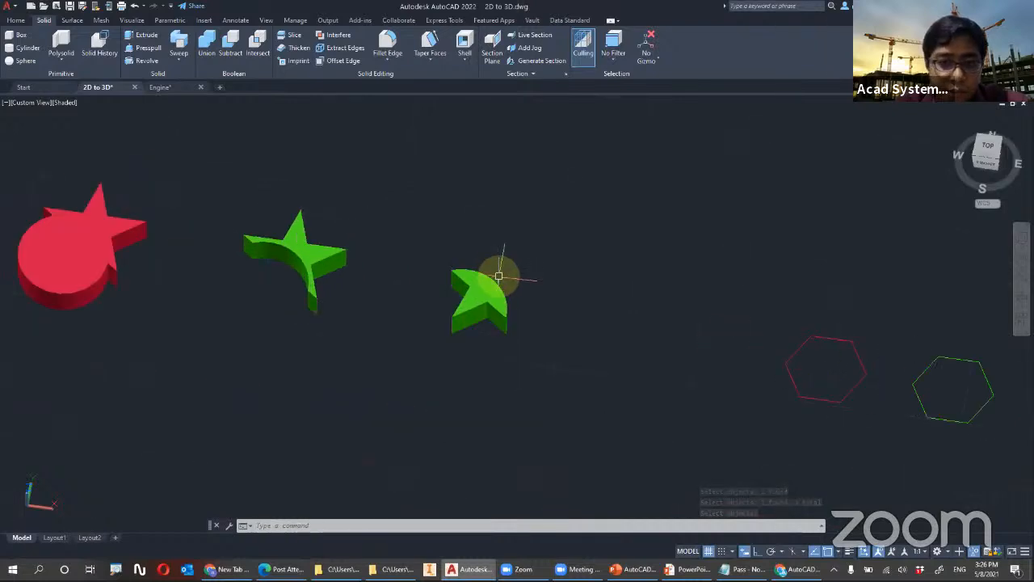
{"action": "middle_click_drag", "start_coordinate": [435, 268], "coordinate": [709, 296], "text": "shift"}
{"action": "scroll", "coordinate": [461, 312], "scroll_direction": "up", "scroll_amount": 2}
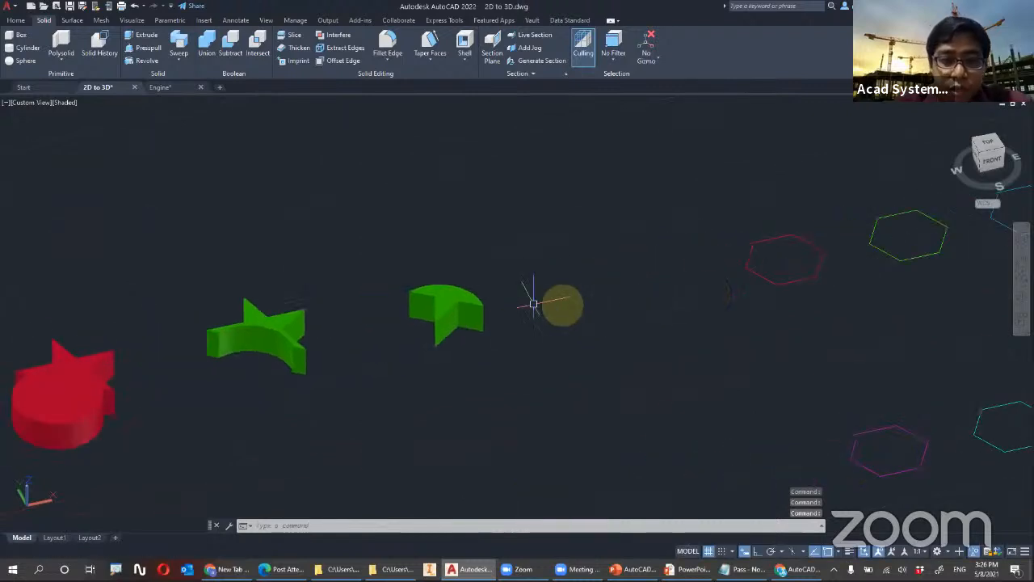
{"action": "scroll", "coordinate": [483, 300], "scroll_direction": "down", "scroll_amount": 4}
{"action": "scroll", "coordinate": [487, 292], "scroll_direction": "up", "scroll_amount": 3}
{"action": "middle_click_drag", "start_coordinate": [636, 293], "coordinate": [153, 387]}
Extrude the red hexagon upward into a solid prism, setting its height freehand
{"action": "left_click", "coordinate": [16, 21]}
{"action": "left_click", "coordinate": [40, 56]}
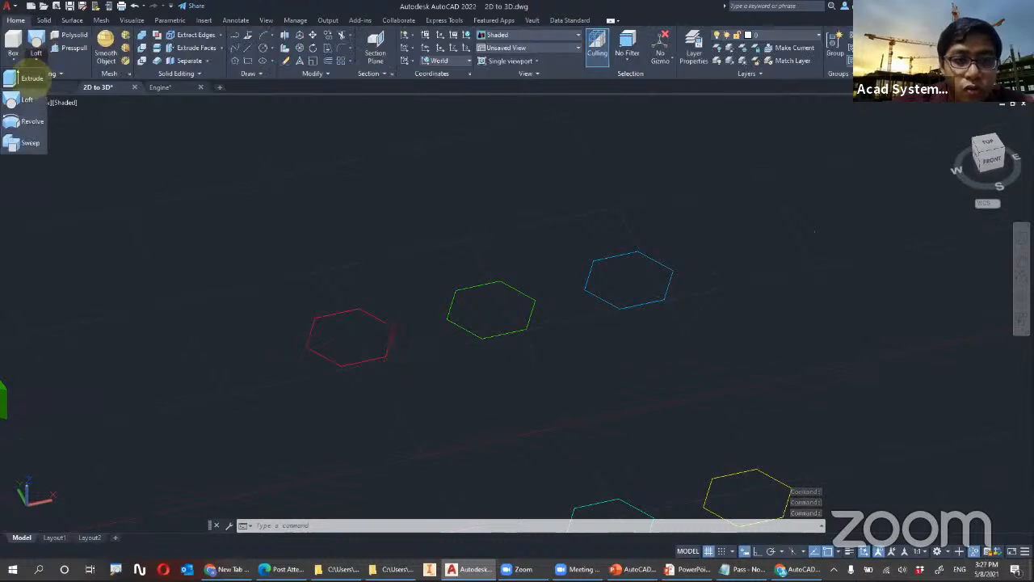
{"action": "left_click", "coordinate": [34, 79]}
{"action": "left_click", "coordinate": [383, 317]}
{"action": "key", "text": "Return"}
{"action": "left_click", "coordinate": [414, 256]}
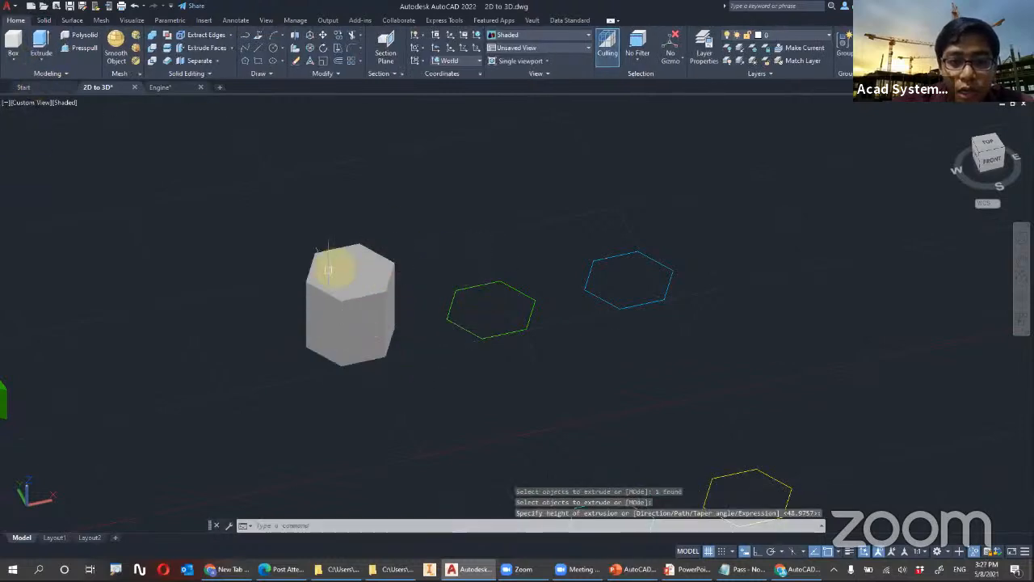
Make the Blue layer current and extrude the green hexagon upward into a solid prism, setting its height freehand
{"action": "left_click", "coordinate": [778, 36]}
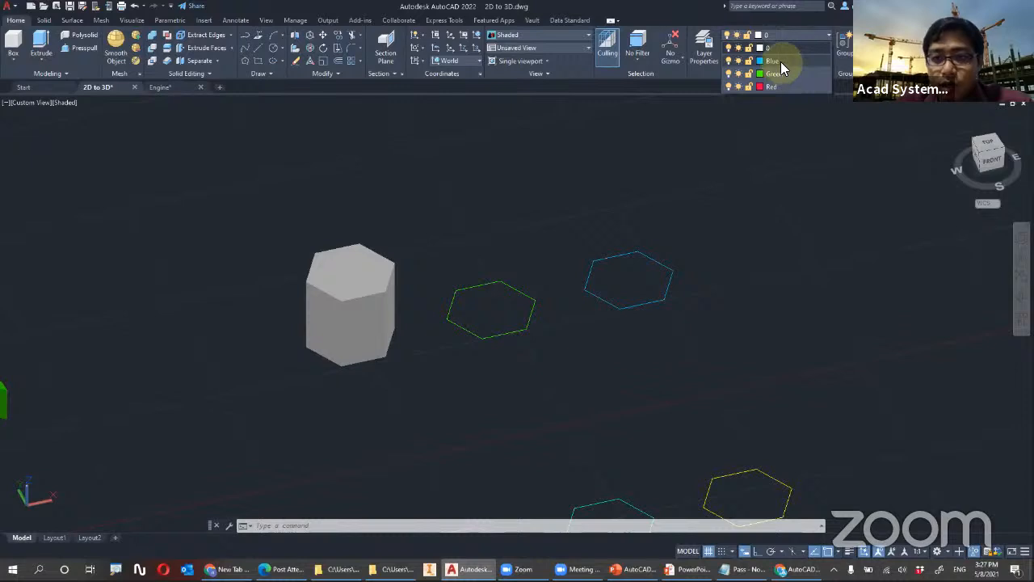
{"action": "left_click", "coordinate": [780, 61]}
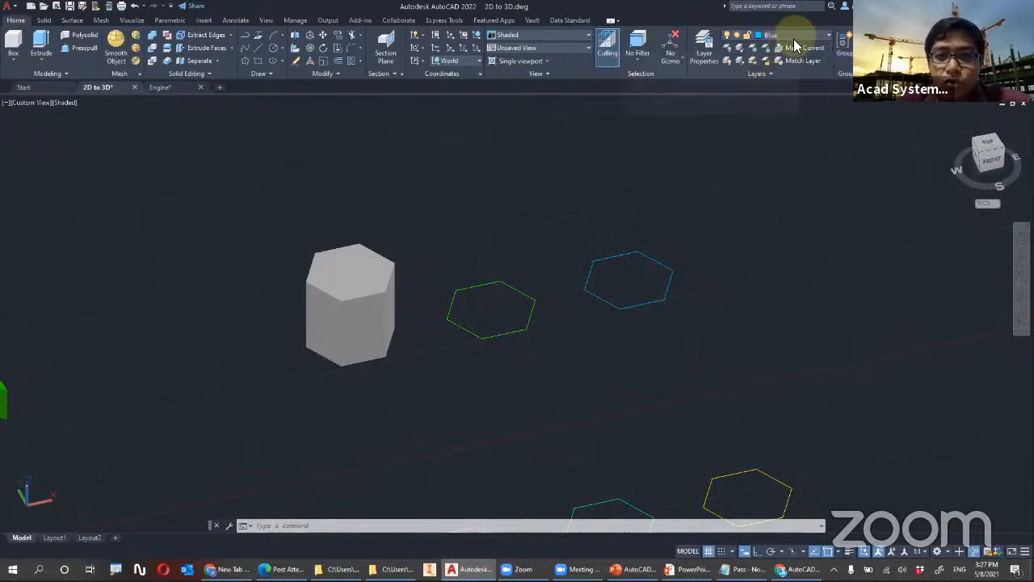
{"action": "left_click", "coordinate": [46, 46]}
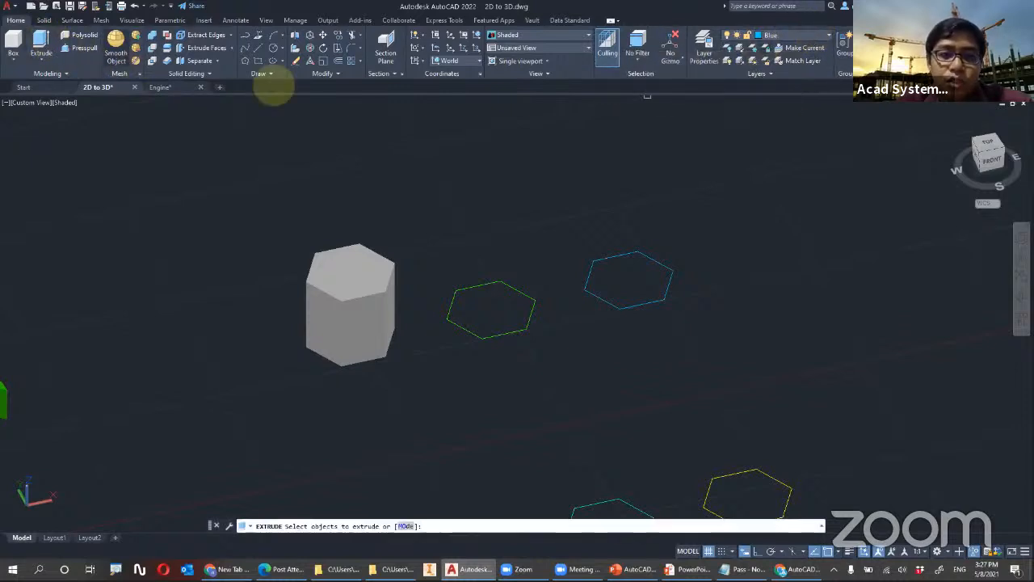
{"action": "left_click", "coordinate": [500, 282]}
{"action": "key", "text": "Return"}
{"action": "key", "text": "Escape"}
{"action": "key", "text": "Escape"}
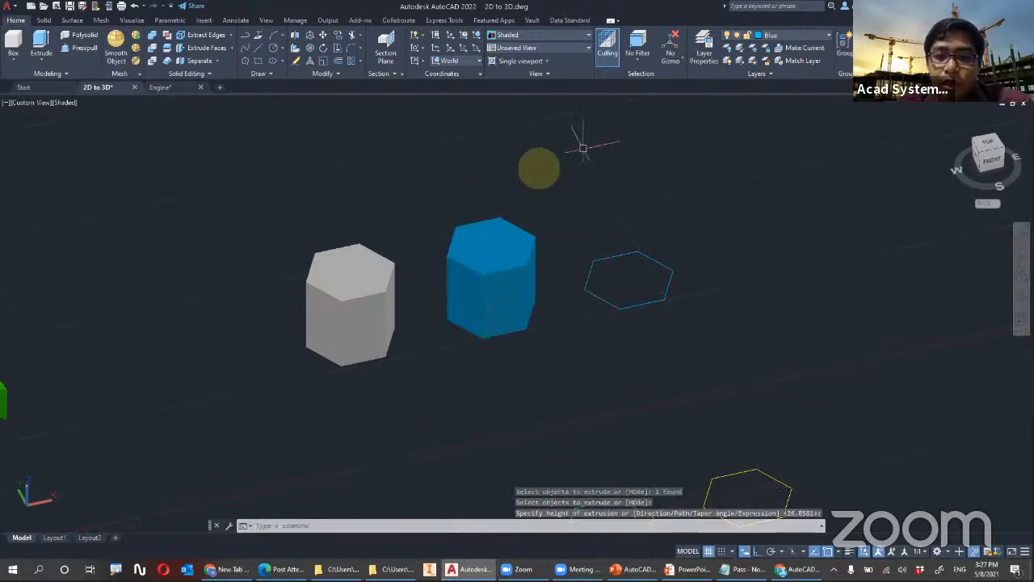
Make the Red layer current and extrude the blue hexagon upward into a solid prism, setting its height freehand
{"action": "left_click", "coordinate": [790, 35]}
{"action": "left_click", "coordinate": [741, 86]}
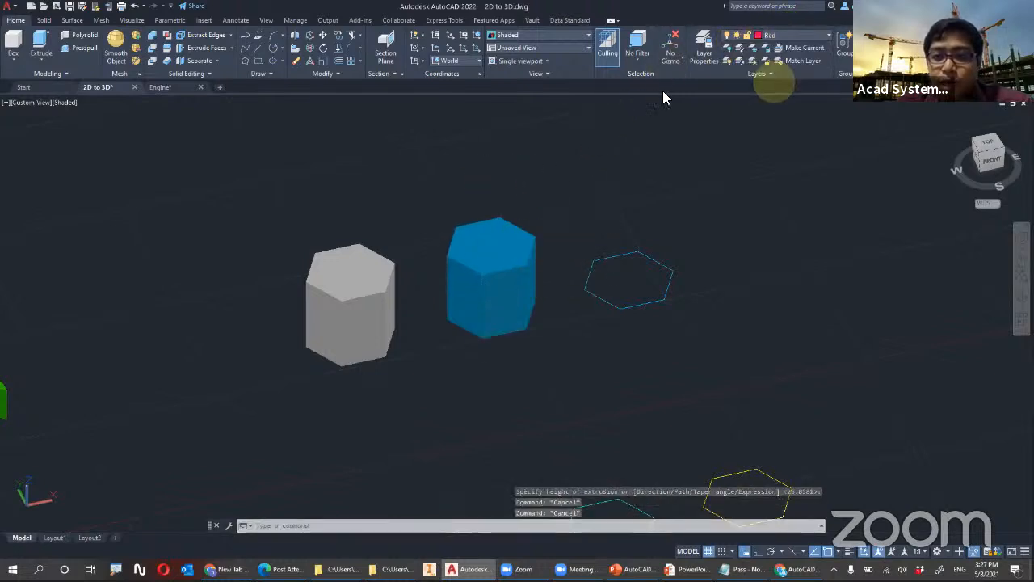
{"action": "left_click", "coordinate": [38, 46]}
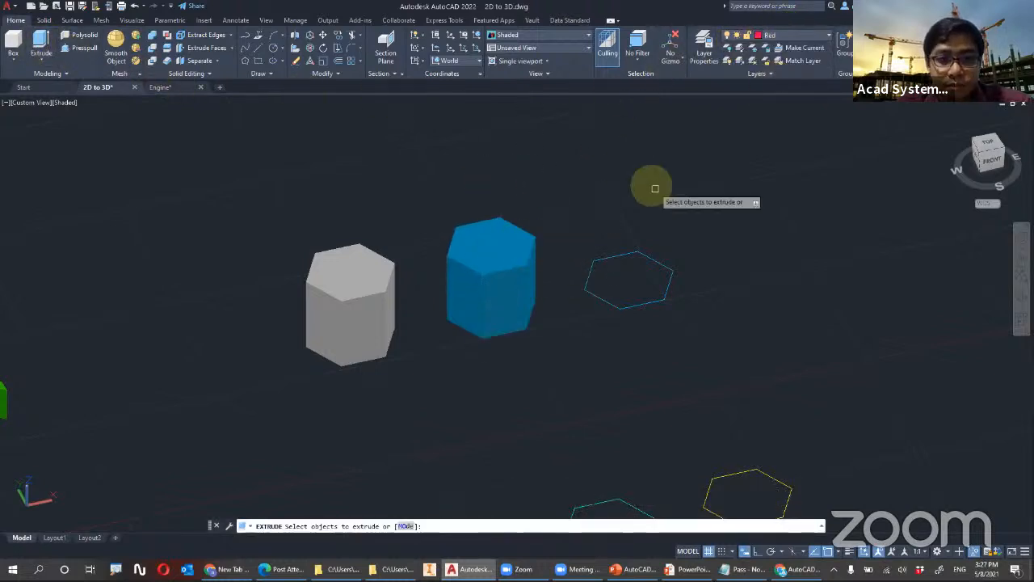
{"action": "left_click", "coordinate": [627, 253]}
{"action": "key", "text": "Return"}
{"action": "left_click", "coordinate": [623, 217]}
{"action": "key", "text": "Escape"}
{"action": "key", "text": "Escape"}
{"action": "key", "text": "Escape"}
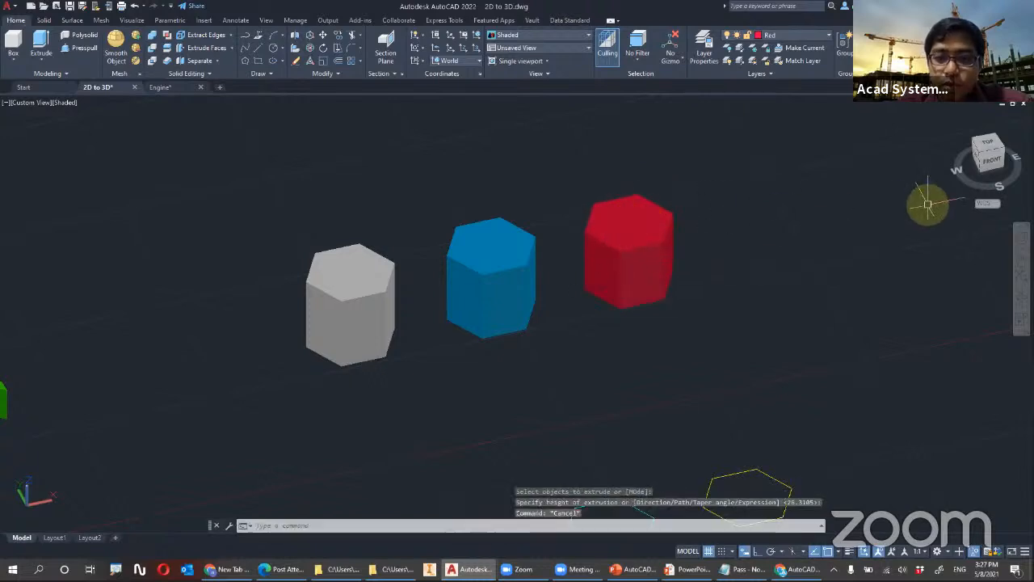
Move the grey prism by a bottom corner onto the blue prism so that the two solids overlap
{"action": "scroll", "coordinate": [533, 194], "scroll_direction": "down", "scroll_amount": 3}
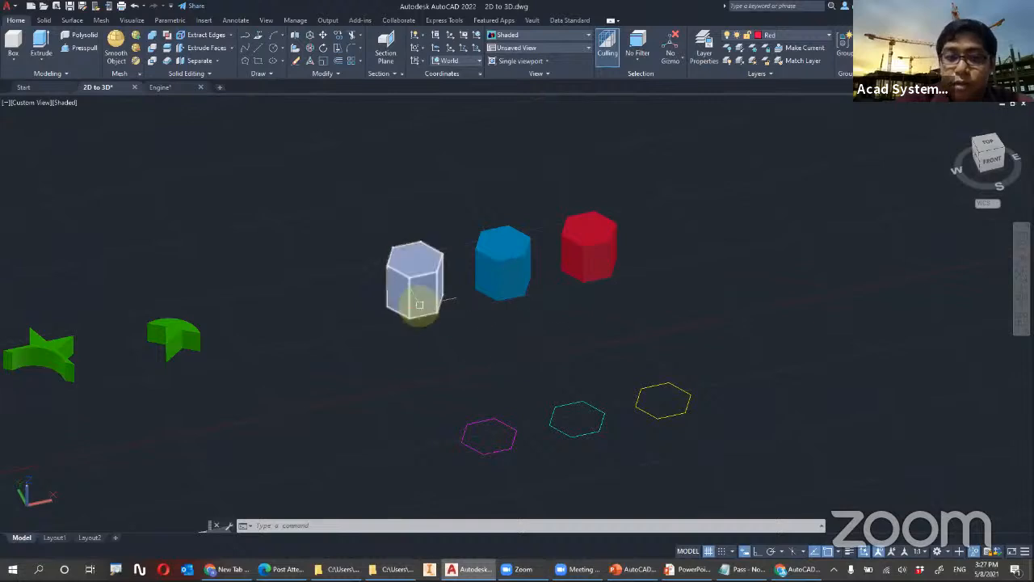
{"action": "scroll", "coordinate": [434, 286], "scroll_direction": "up", "scroll_amount": 2}
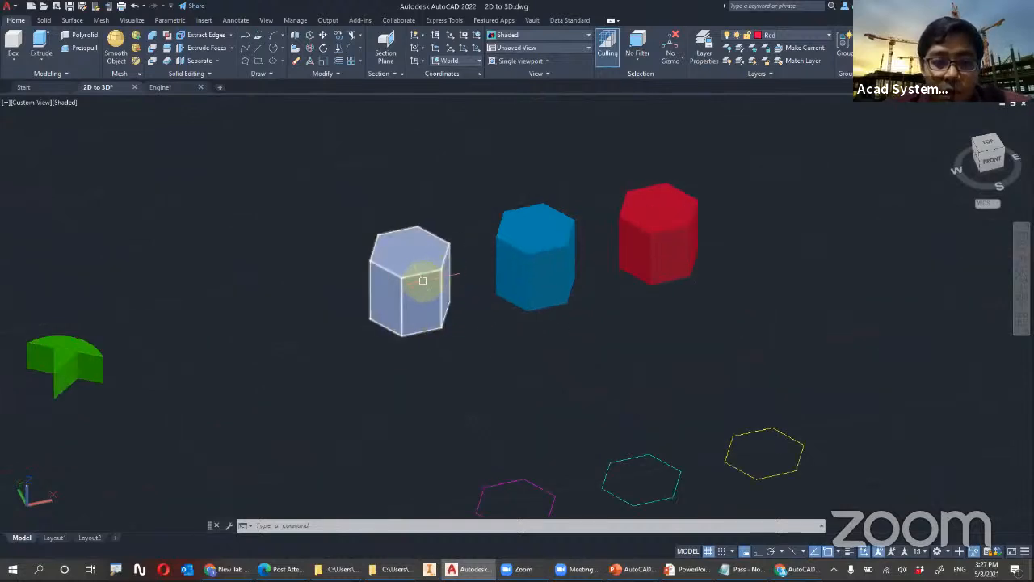
{"action": "left_click", "coordinate": [420, 295]}
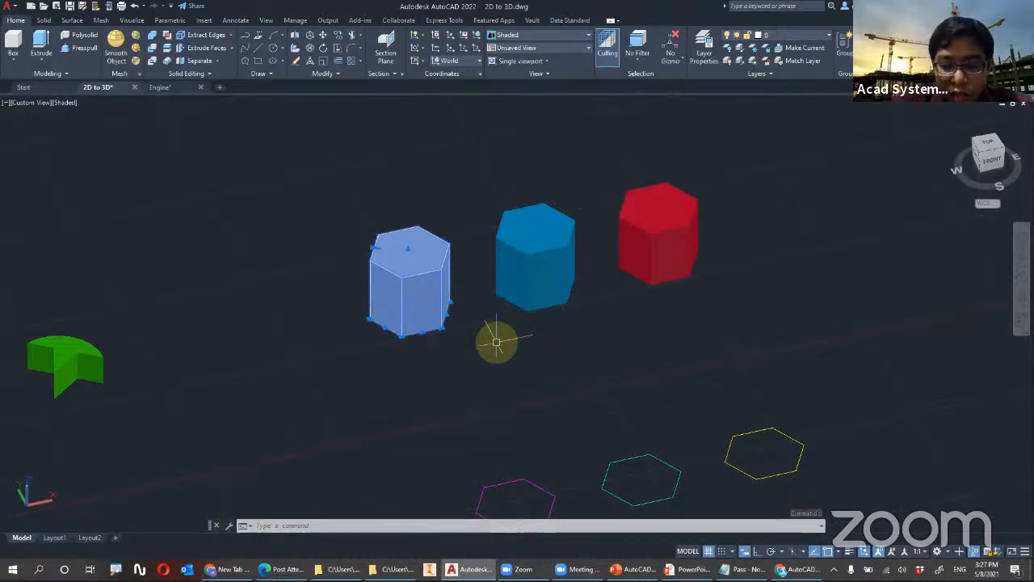
{"action": "type", "text": "v"}
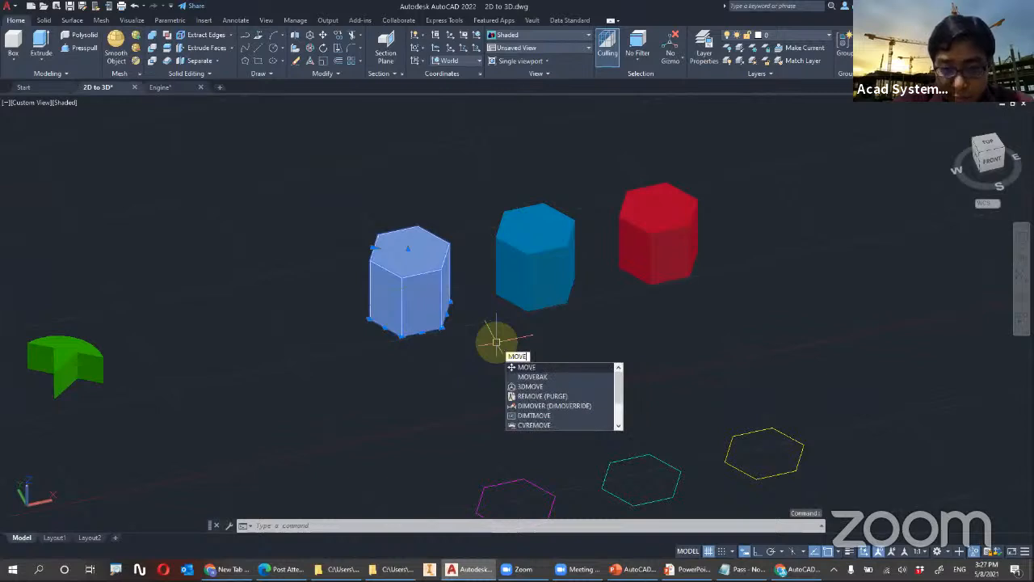
{"action": "key", "text": "Return"}
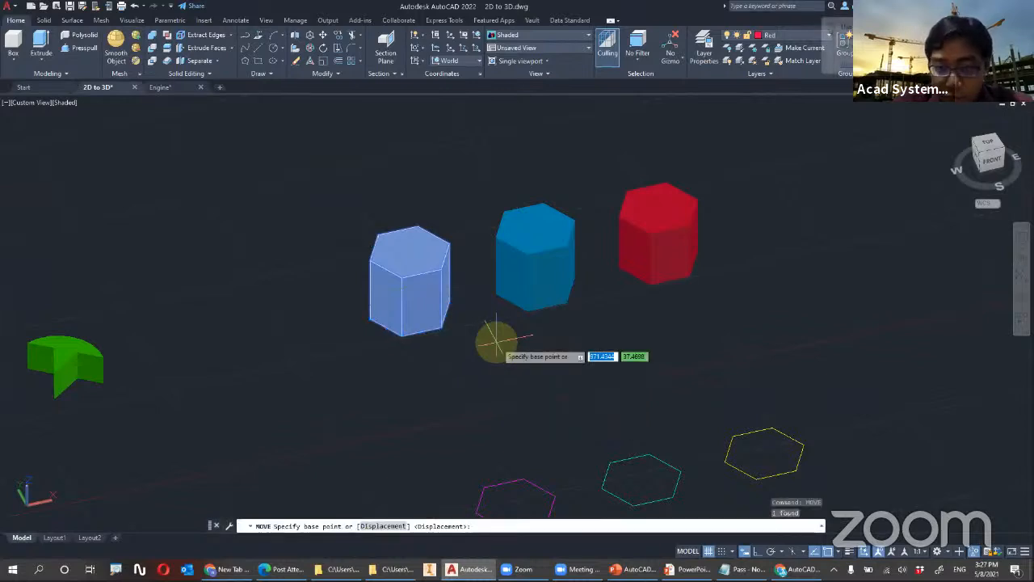
{"action": "left_click", "coordinate": [439, 327]}
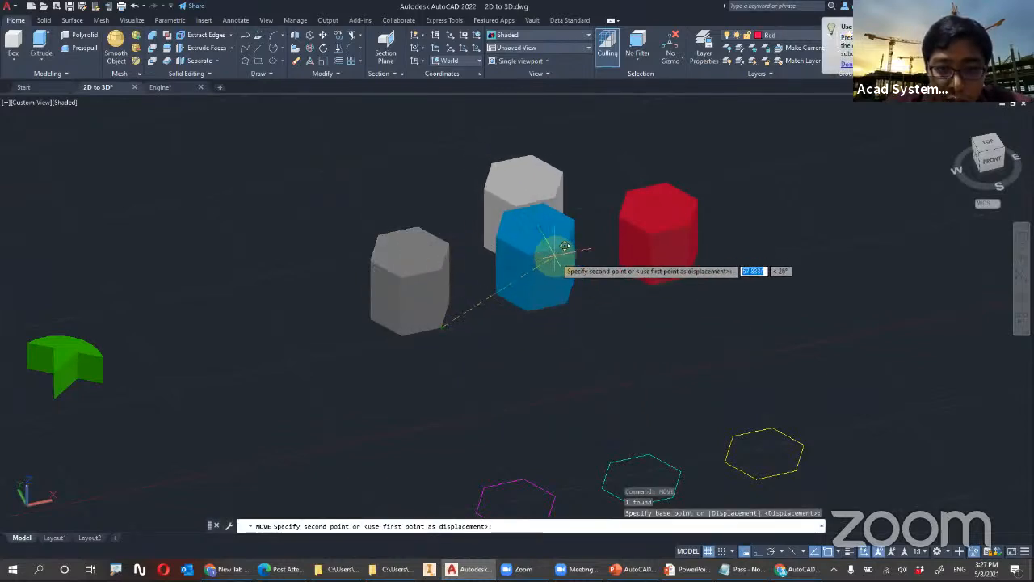
{"action": "left_click", "coordinate": [525, 306]}
{"action": "key", "text": "Escape"}
{"action": "key", "text": "Escape"}
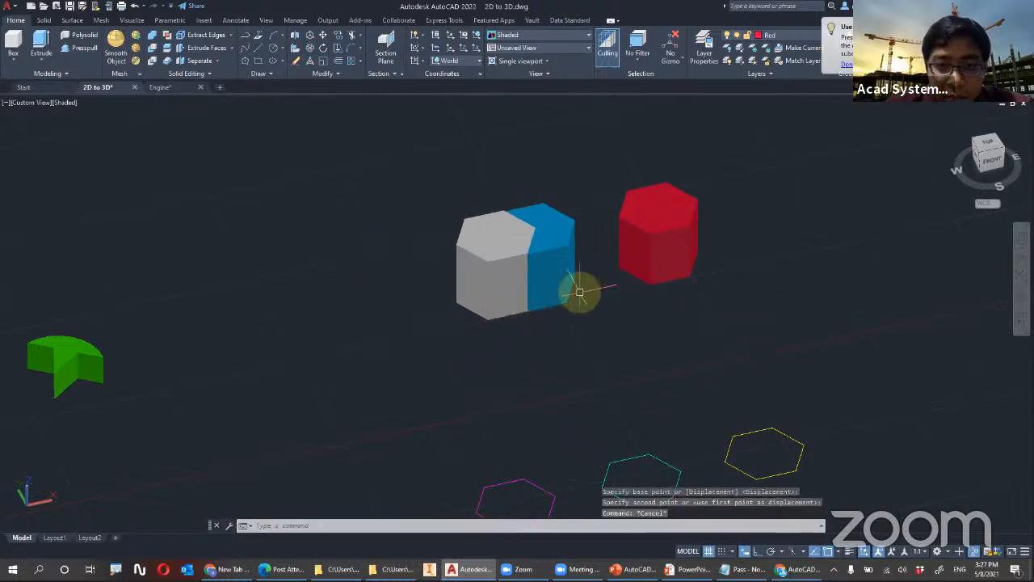
Shift the red prism along the X axis with 3D Move, farther away from the blue prism
{"action": "scroll", "coordinate": [576, 142], "scroll_direction": "up", "scroll_amount": 2}
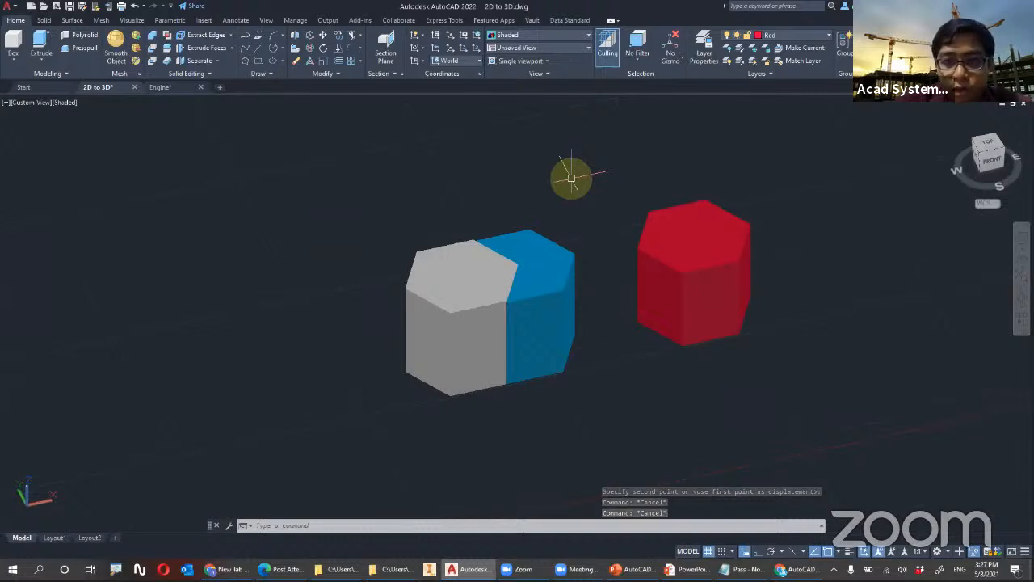
{"action": "middle_click_drag", "start_coordinate": [533, 252], "coordinate": [409, 260]}
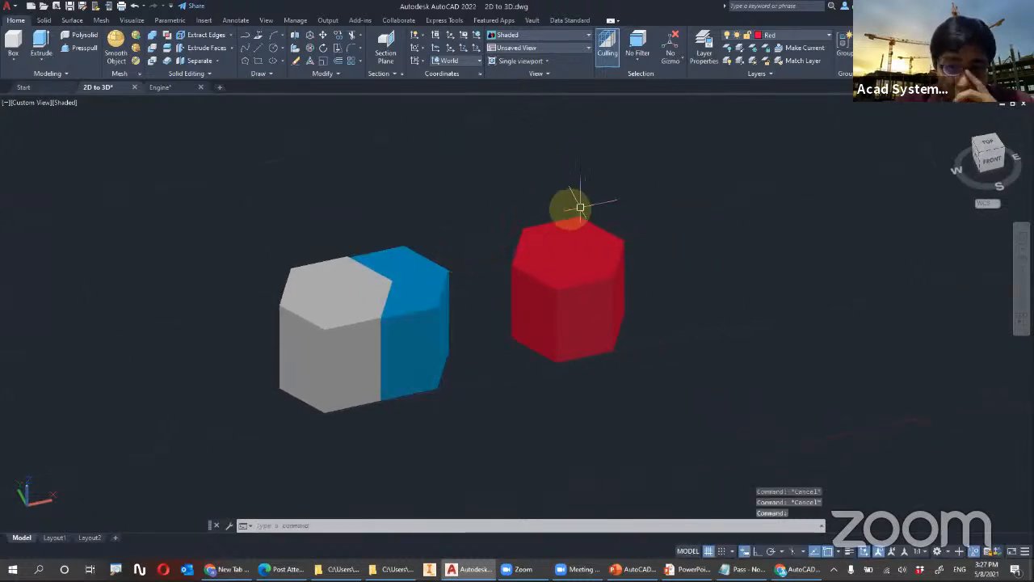
{"action": "left_click", "coordinate": [578, 263]}
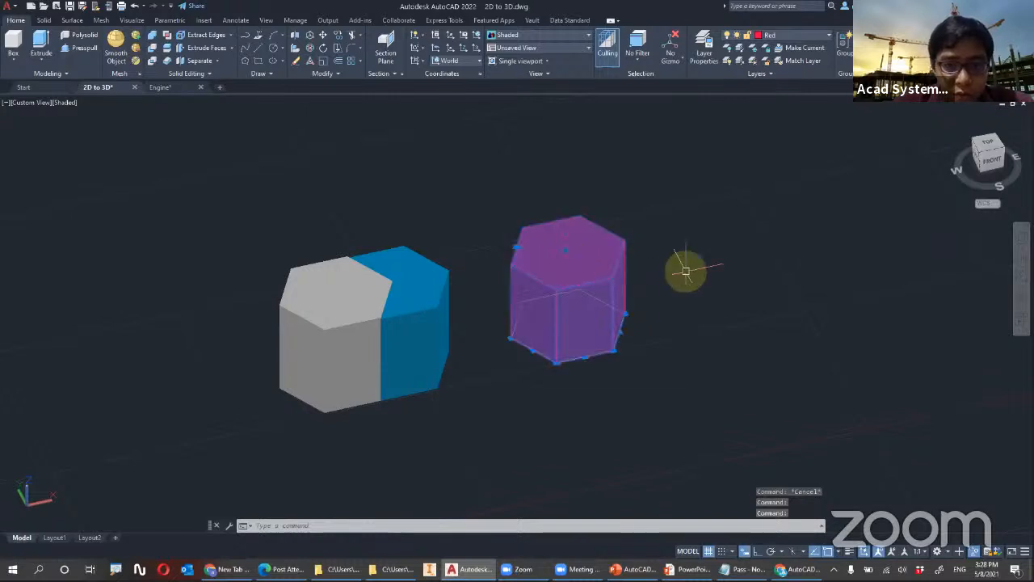
{"action": "key", "text": "Escape"}
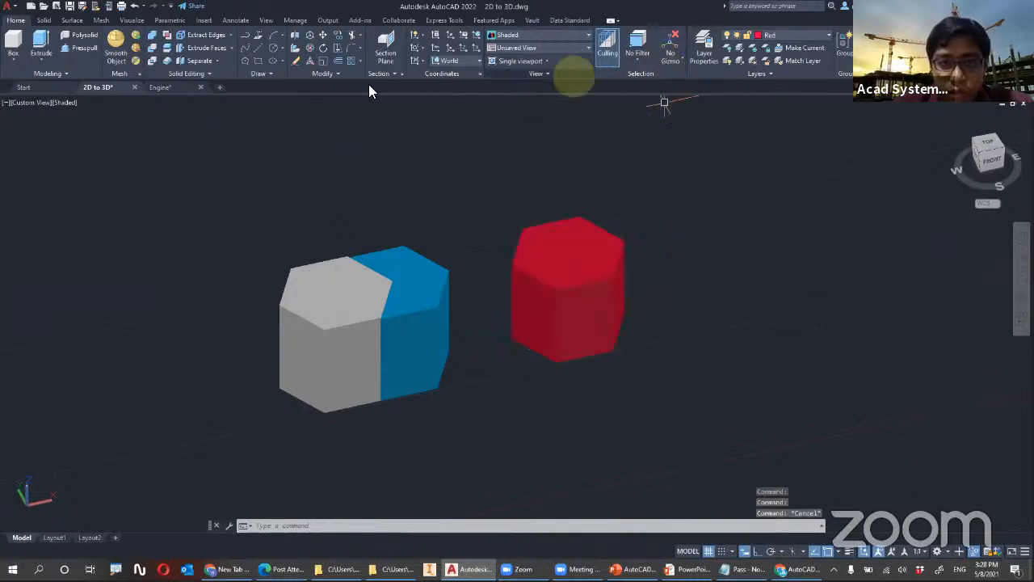
{"action": "left_click", "coordinate": [588, 306]}
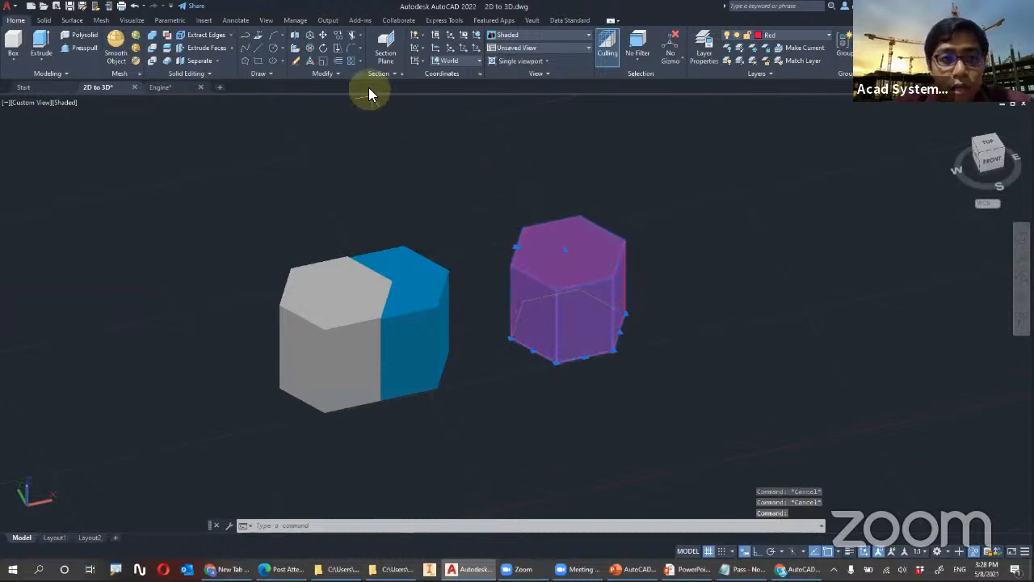
{"action": "left_click", "coordinate": [311, 37]}
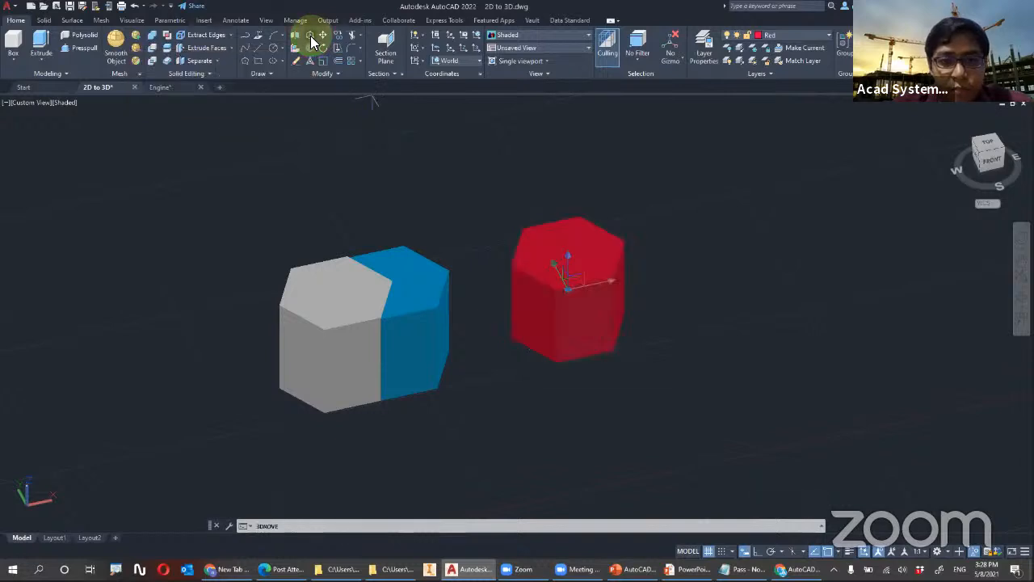
{"action": "left_click", "coordinate": [611, 279]}
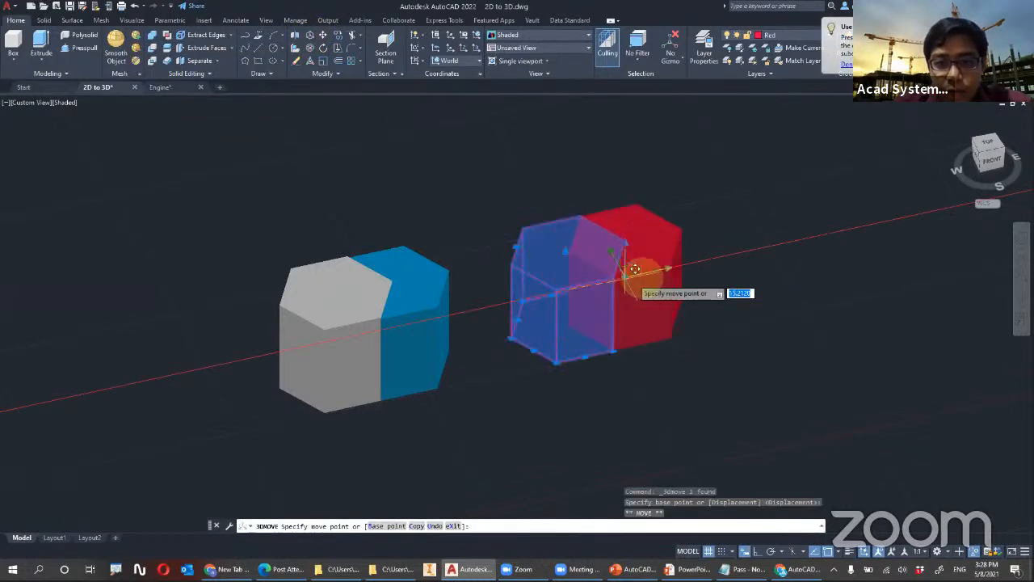
{"action": "left_click", "coordinate": [753, 250]}
Move the red prism freehand backward along the Y axis and upward along the Z axis using the move gizmo
{"action": "scroll", "coordinate": [767, 230], "scroll_direction": "up", "scroll_amount": 2}
{"action": "scroll", "coordinate": [768, 230], "scroll_direction": "up", "scroll_amount": 2}
{"action": "middle_click_drag", "start_coordinate": [695, 243], "coordinate": [722, 251], "text": "shift"}
{"action": "left_click", "coordinate": [637, 260]}
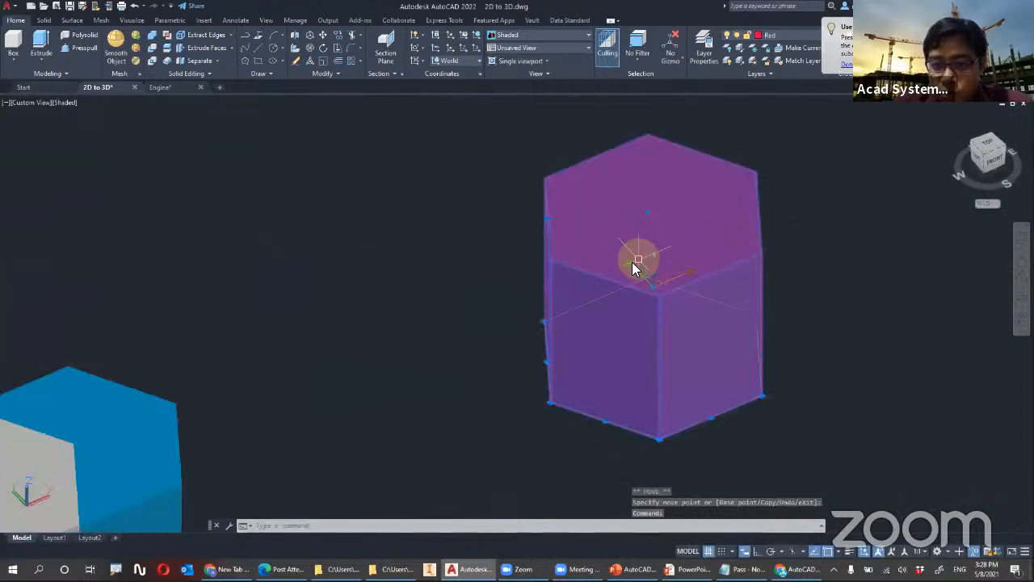
{"action": "left_click", "coordinate": [630, 262]}
{"action": "left_click", "coordinate": [523, 199]}
{"action": "middle_click_drag", "start_coordinate": [512, 212], "coordinate": [465, 302]}
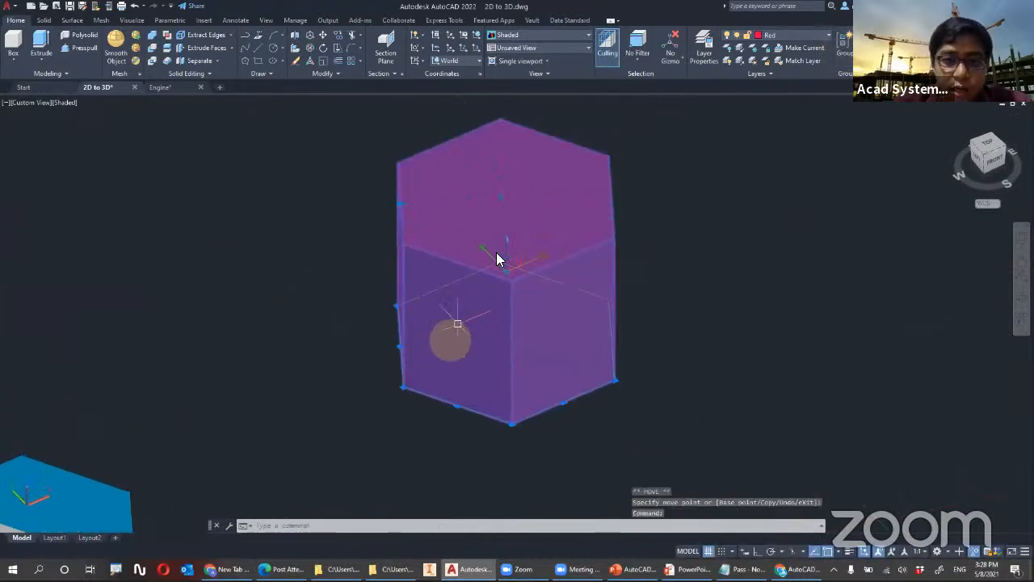
{"action": "left_click", "coordinate": [505, 236]}
{"action": "left_click", "coordinate": [507, 155]}
{"action": "key", "text": "Escape"}
Tilt the red prism freehand about the Y axis with 3D Rotate
{"action": "middle_click_drag", "start_coordinate": [638, 211], "coordinate": [653, 264]}
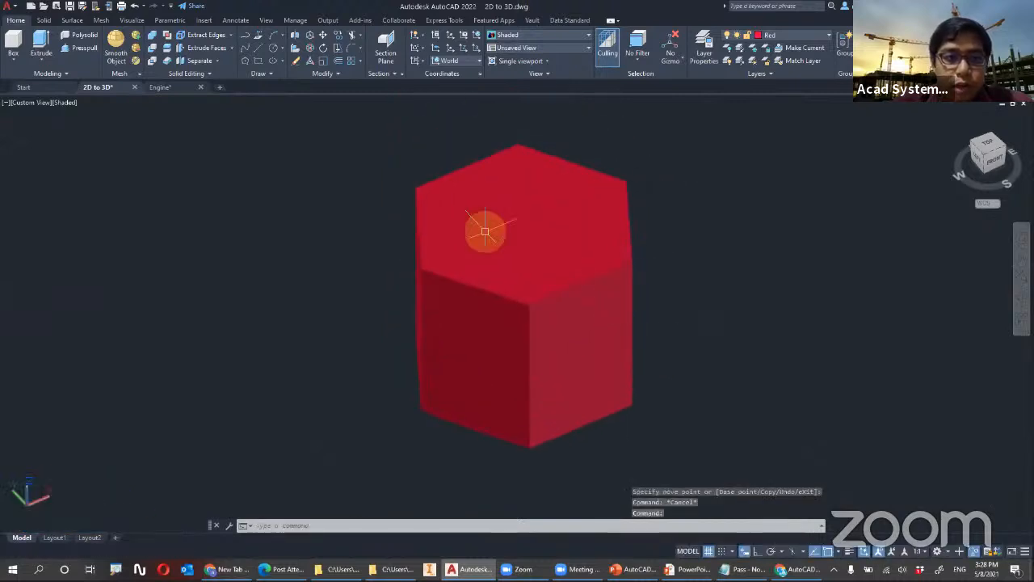
{"action": "left_click", "coordinate": [308, 48]}
{"action": "left_click", "coordinate": [560, 276]}
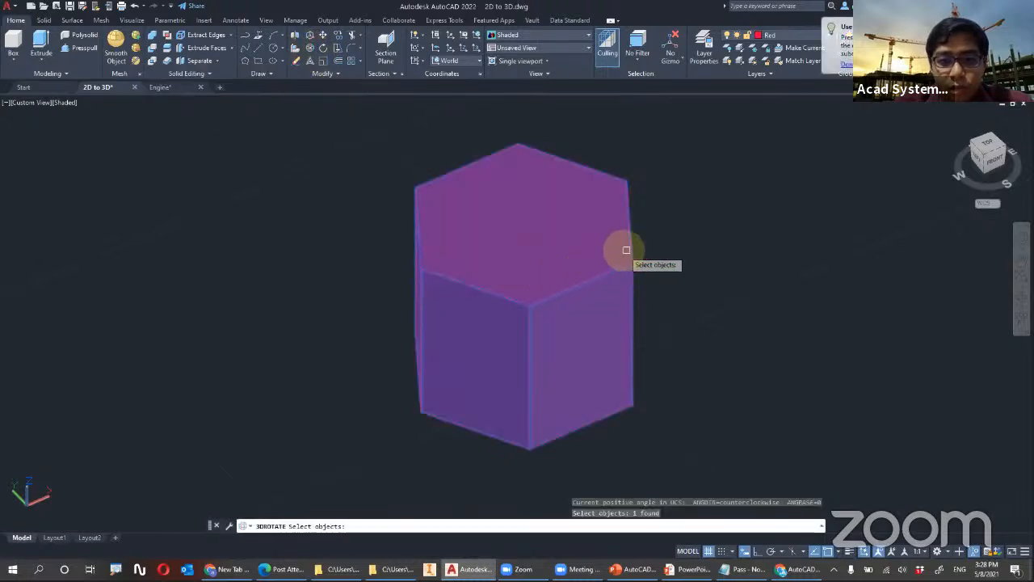
{"action": "key", "text": "Return"}
{"action": "left_click", "coordinate": [540, 269]}
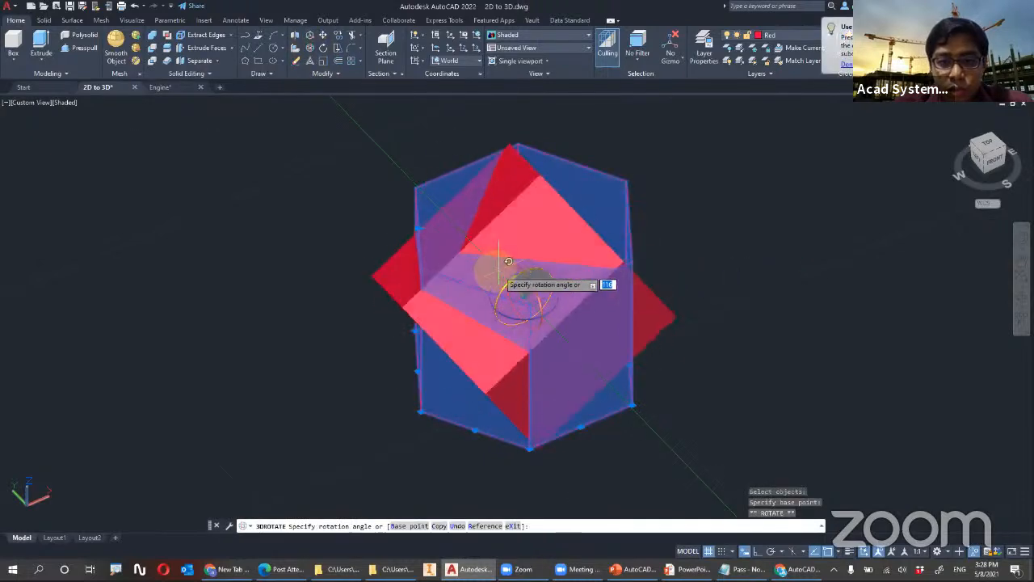
{"action": "left_click", "coordinate": [437, 311]}
{"action": "key", "text": "Escape"}
Set the default gizmo to Move Gizmo and select the red prism to display it
{"action": "scroll", "coordinate": [753, 200], "scroll_direction": "down", "scroll_amount": 3}
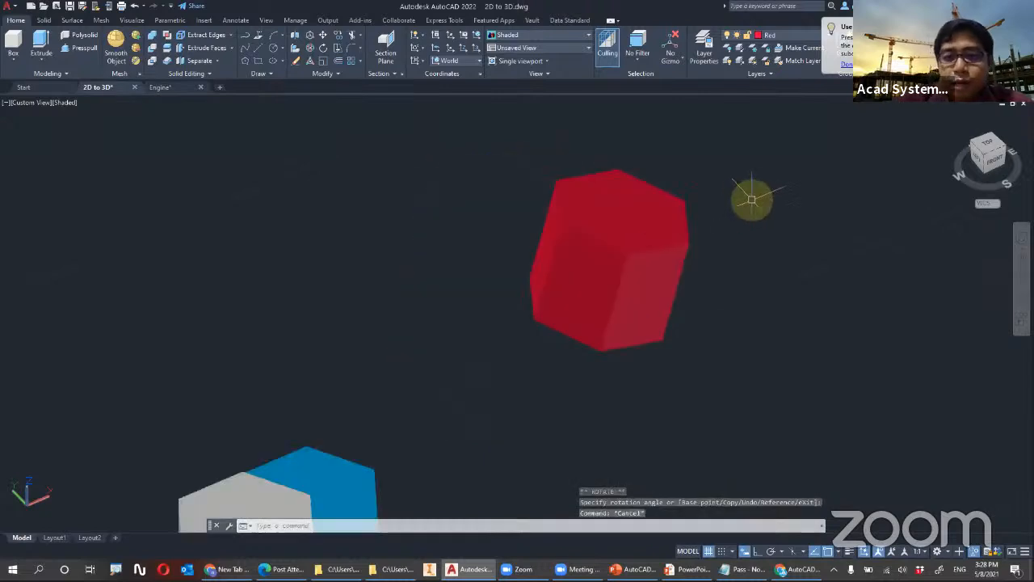
{"action": "left_click", "coordinate": [669, 62]}
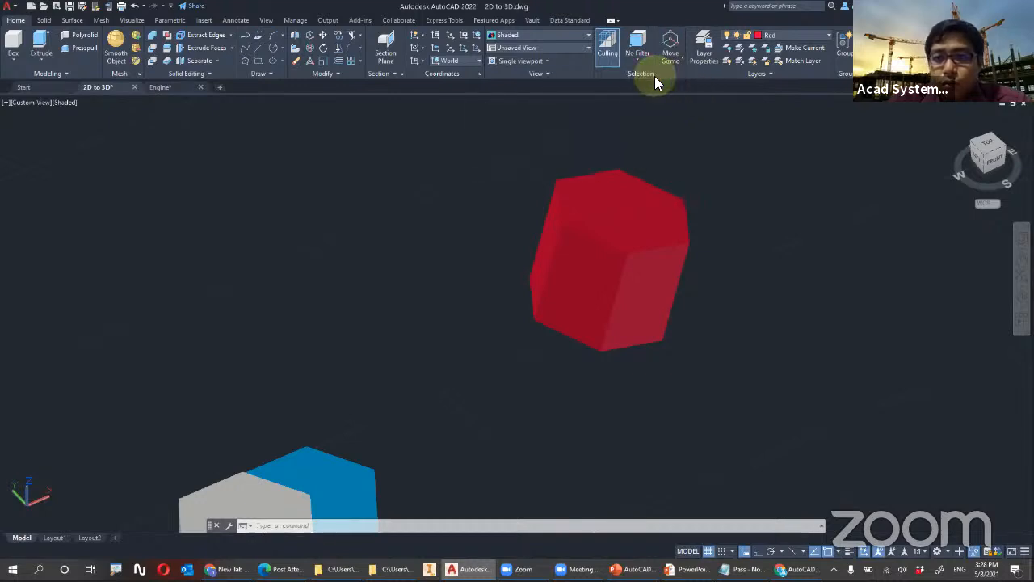
{"action": "key", "text": "F1"}
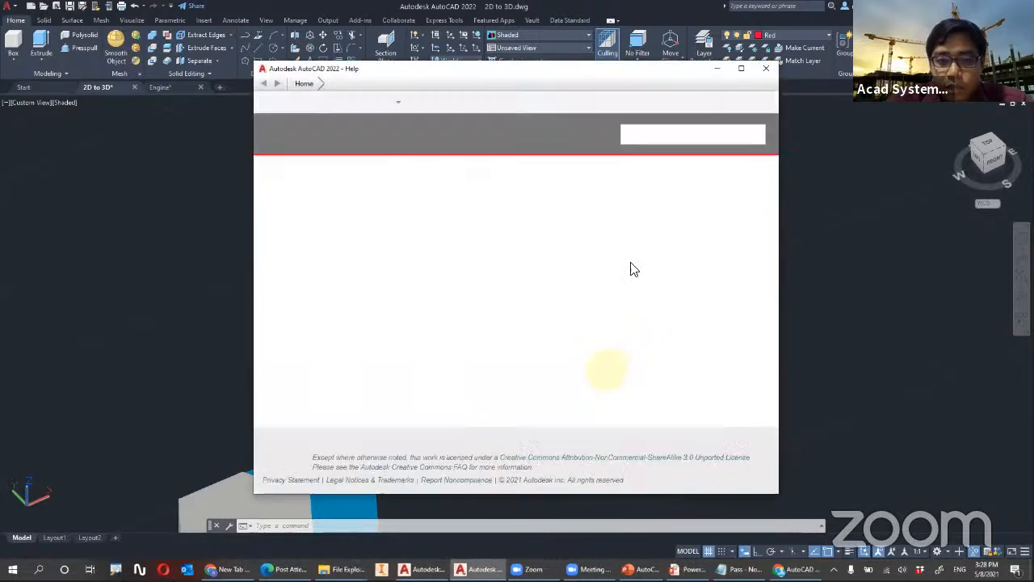
{"action": "left_click", "coordinate": [768, 71]}
{"action": "left_click", "coordinate": [613, 255]}
Raise the yellow hexagon freehand along the Z axis with the move gizmo
{"action": "middle_click_drag", "start_coordinate": [697, 314], "coordinate": [652, 155]}
{"action": "scroll", "coordinate": [627, 254], "scroll_direction": "up", "scroll_amount": 3}
{"action": "scroll", "coordinate": [573, 363], "scroll_direction": "down", "scroll_amount": 3}
{"action": "middle_click_drag", "start_coordinate": [550, 425], "coordinate": [512, 247]}
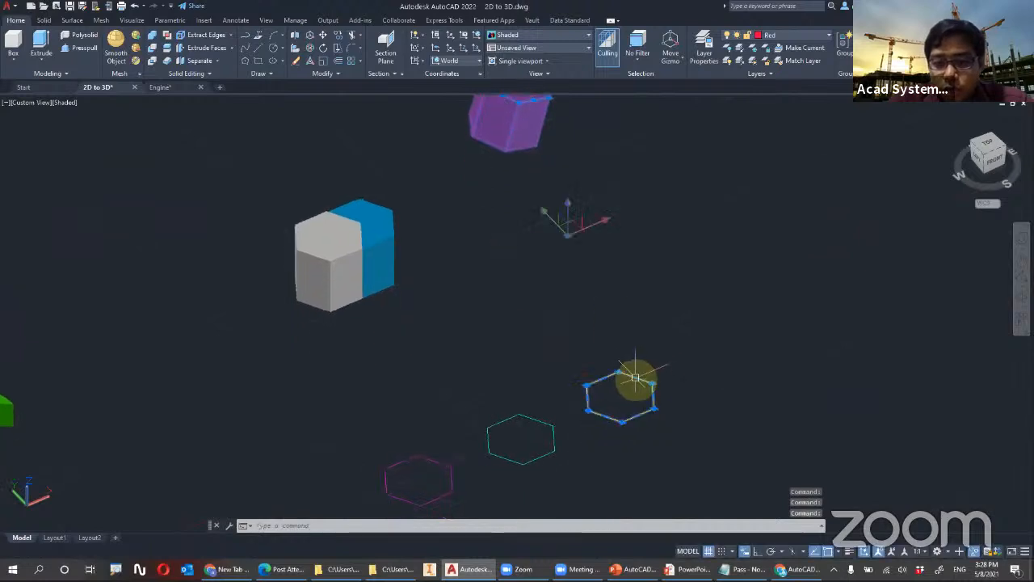
{"action": "key", "text": "Escape"}
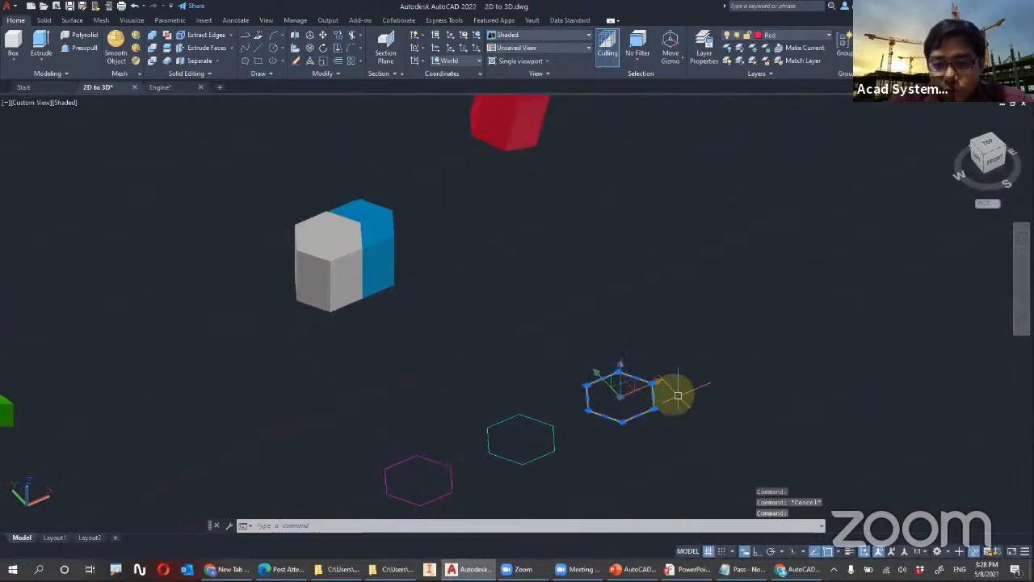
{"action": "scroll", "coordinate": [654, 419], "scroll_direction": "up", "scroll_amount": 3}
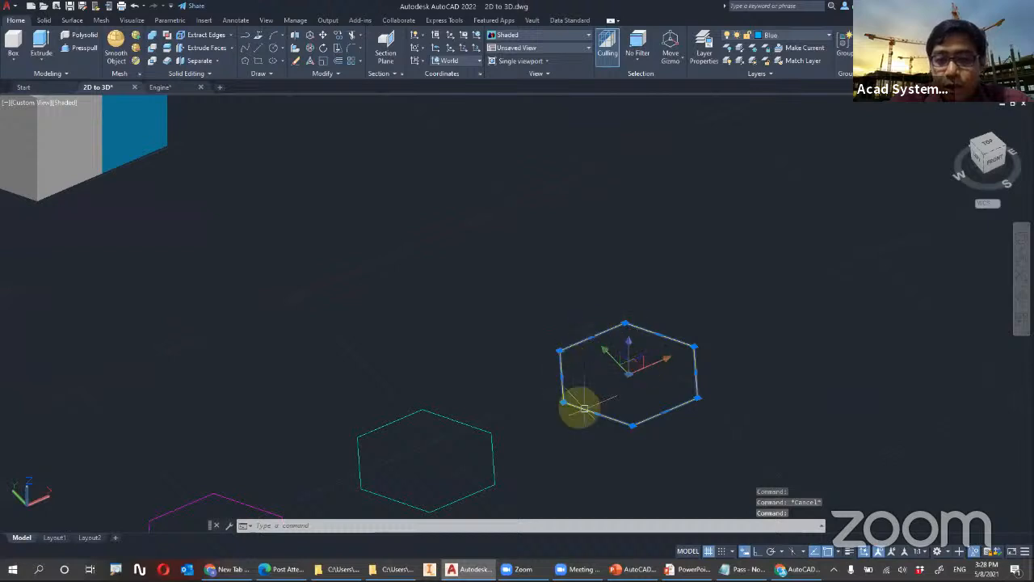
{"action": "left_click", "coordinate": [629, 343]}
Switch the default gizmo to Rotate Gizmo and tilt the yellow hexagon freehand about the X axis
{"action": "left_click", "coordinate": [675, 69]}
{"action": "left_click", "coordinate": [655, 107]}
{"action": "left_click", "coordinate": [619, 229]}
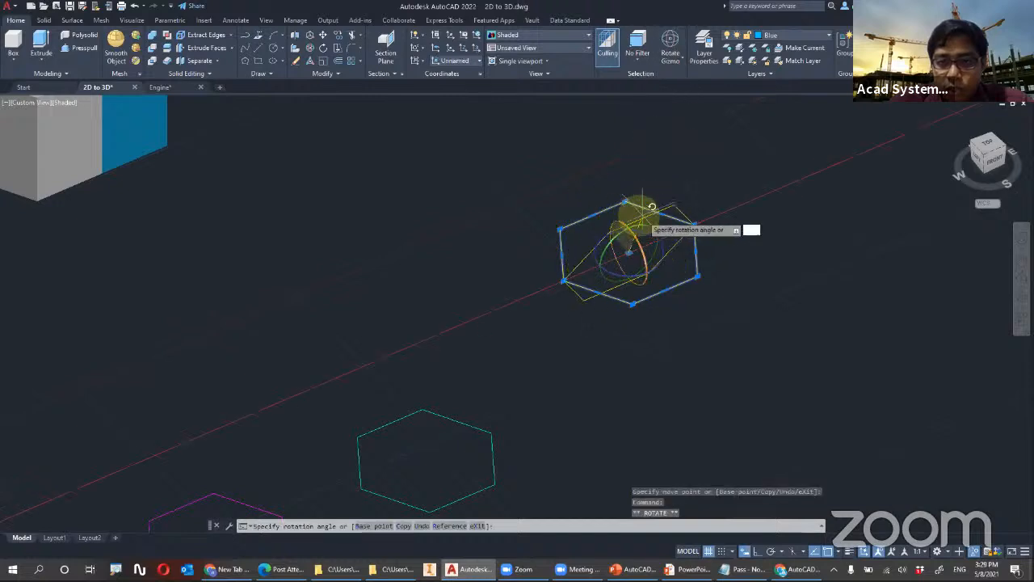
{"action": "left_click", "coordinate": [655, 401]}
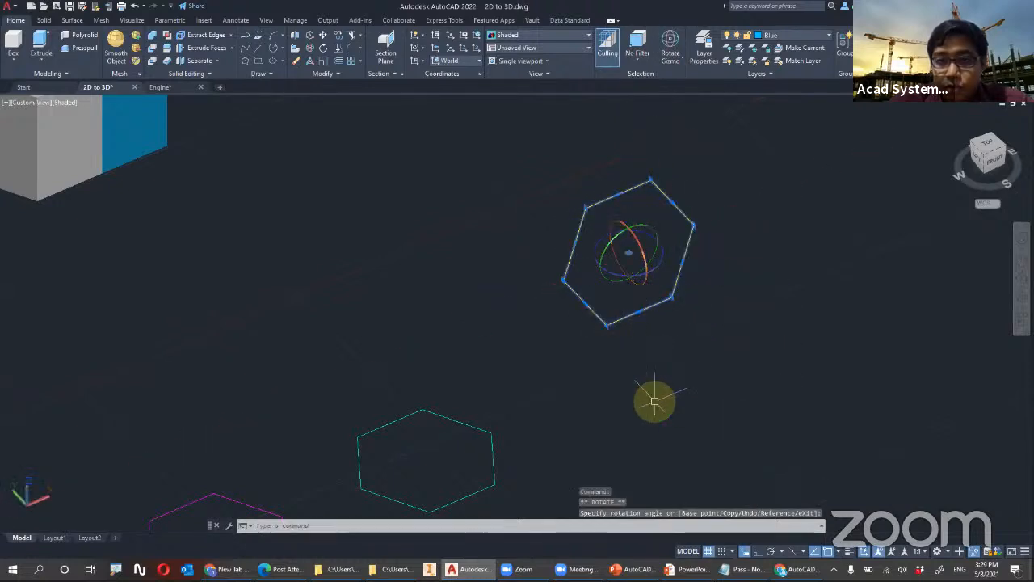
{"action": "left_click", "coordinate": [672, 60]}
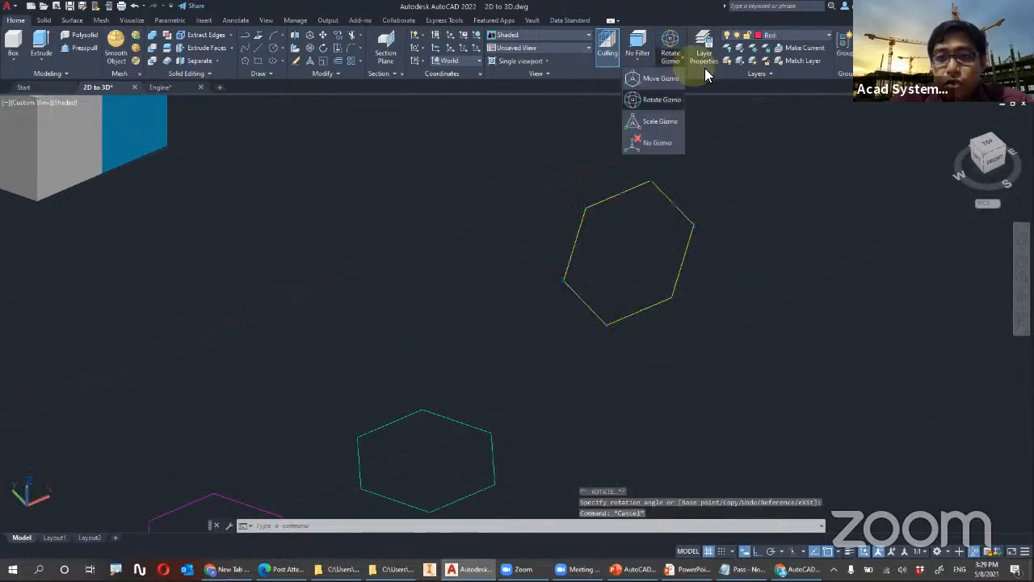
Select the cyan hexagon, set the default gizmo to No Gizmo, and clear the selection
{"action": "left_click", "coordinate": [407, 418]}
{"action": "middle_click_drag", "start_coordinate": [471, 389], "coordinate": [507, 327]}
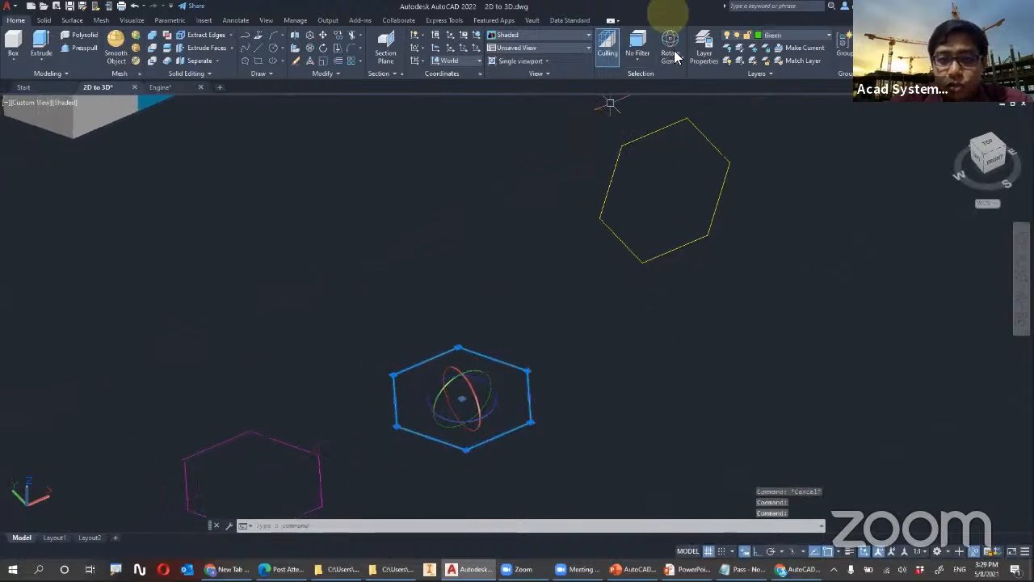
{"action": "left_click", "coordinate": [673, 59]}
{"action": "left_click", "coordinate": [663, 143]}
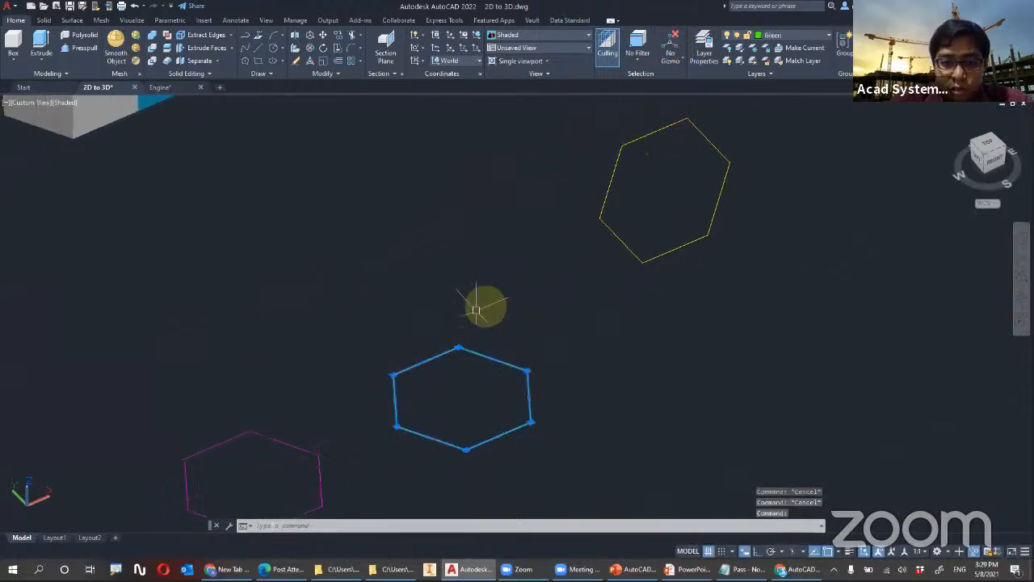
{"action": "scroll", "coordinate": [471, 268], "scroll_direction": "down", "scroll_amount": 3}
{"action": "middle_click_drag", "start_coordinate": [418, 258], "coordinate": [567, 243]}
{"action": "key", "text": "Escape"}
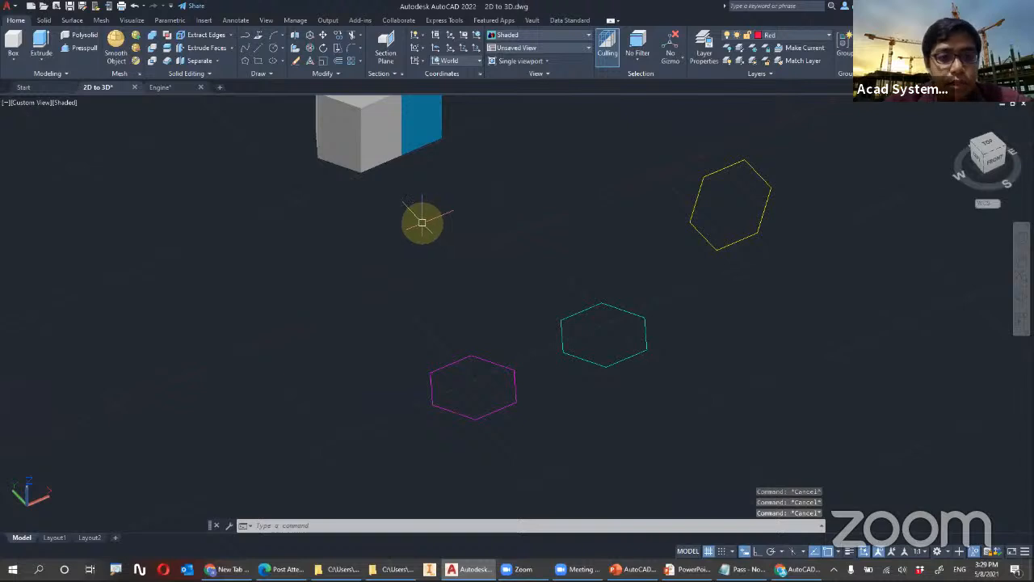
Switch to the Engine drawing and look over its isometric and orthographic engine views
{"action": "scroll", "coordinate": [455, 291], "scroll_direction": "down", "scroll_amount": 5}
{"action": "middle_click_drag", "start_coordinate": [453, 293], "coordinate": [510, 307]}
{"action": "scroll", "coordinate": [514, 301], "scroll_direction": "up", "scroll_amount": 5}
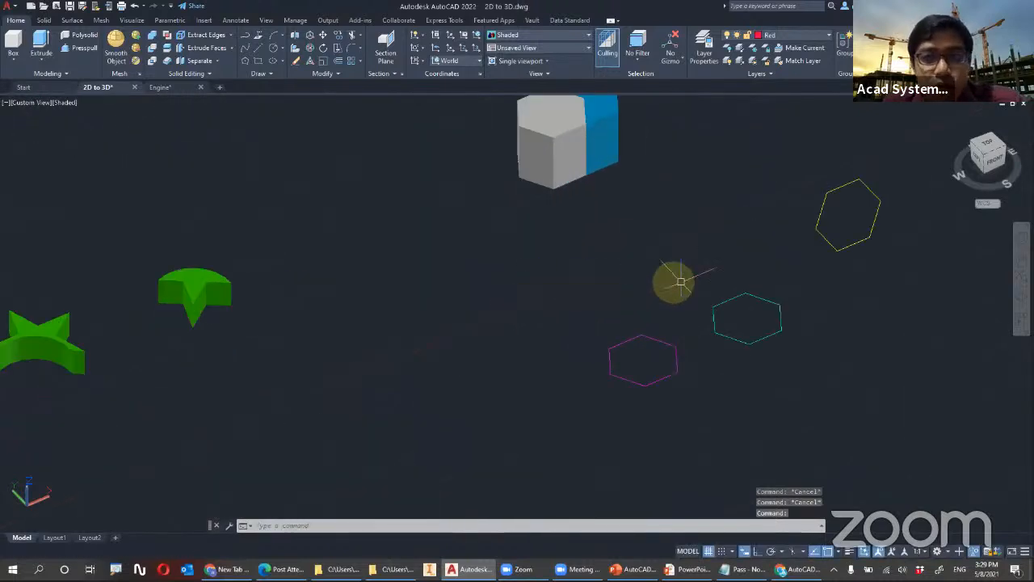
{"action": "middle_click_drag", "start_coordinate": [686, 279], "coordinate": [561, 286]}
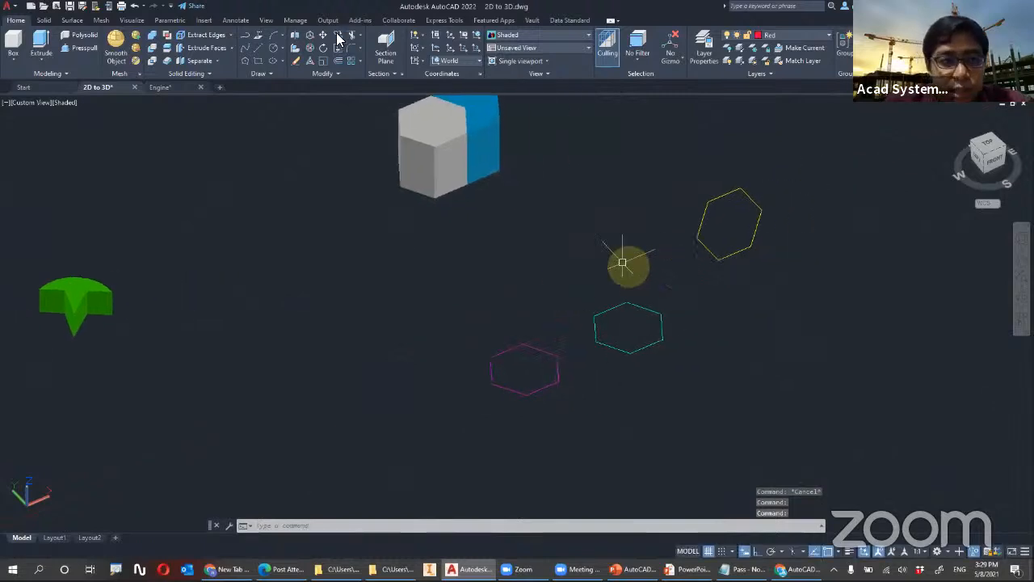
{"action": "left_click", "coordinate": [189, 89]}
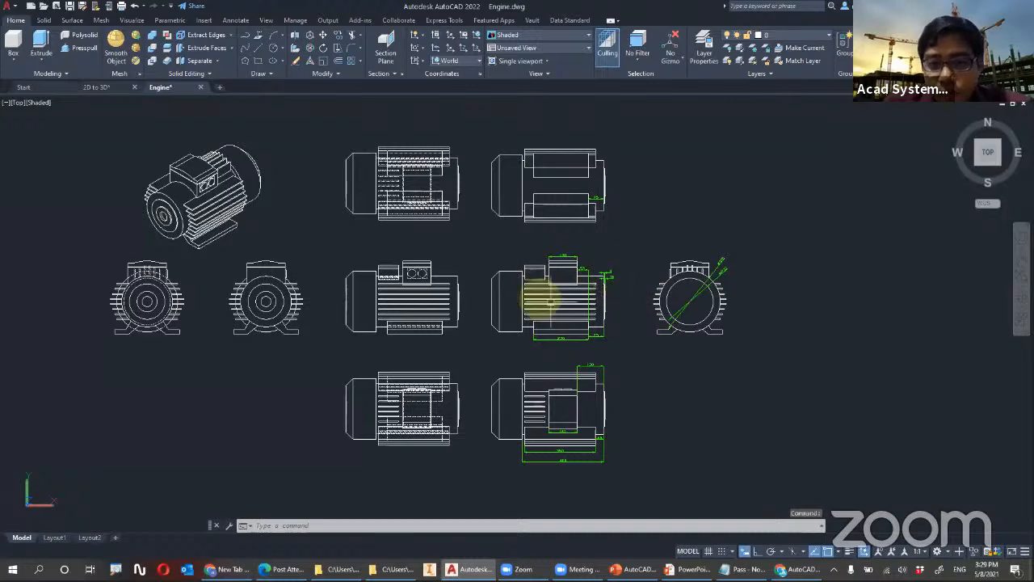
{"action": "scroll", "coordinate": [369, 275], "scroll_direction": "up", "scroll_amount": 3}
{"action": "scroll", "coordinate": [354, 267], "scroll_direction": "down", "scroll_amount": 2}
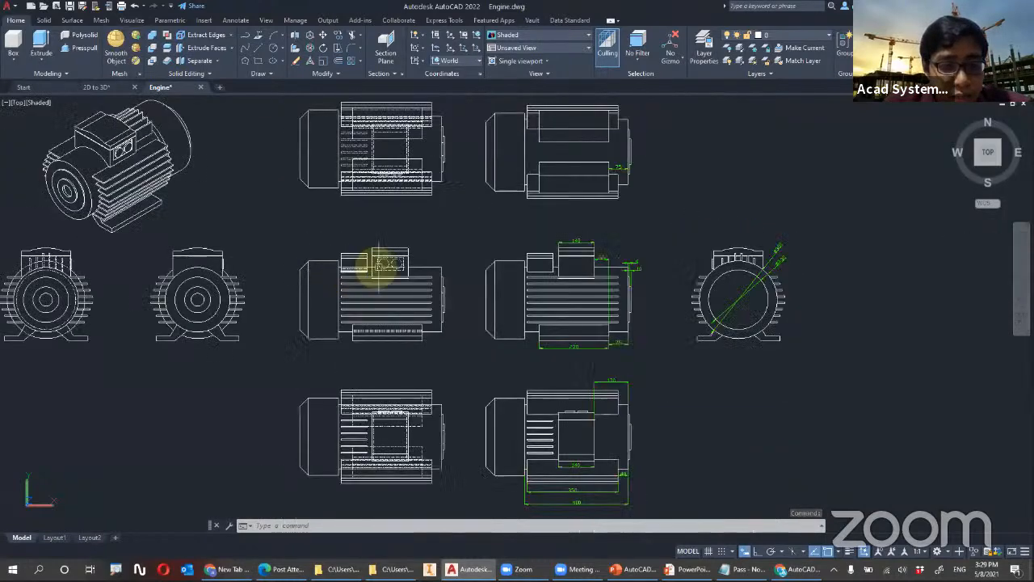
{"action": "middle_click_drag", "start_coordinate": [501, 273], "coordinate": [475, 266]}
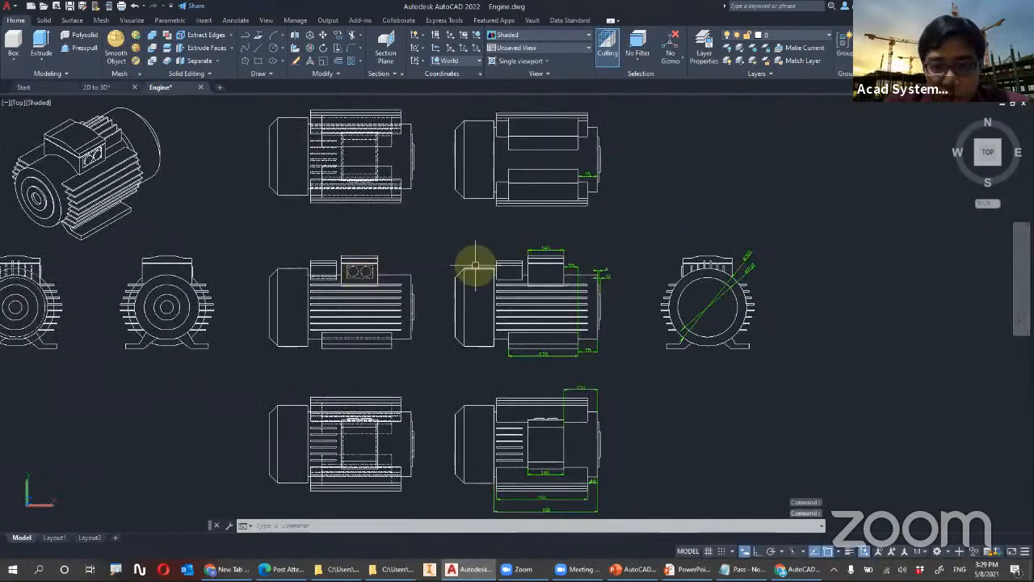
{"action": "middle_click_drag", "start_coordinate": [312, 213], "coordinate": [647, 380]}
{"action": "middle_click_drag", "start_coordinate": [487, 152], "coordinate": [548, 278], "text": "shift"}
{"action": "left_click", "coordinate": [546, 275]}
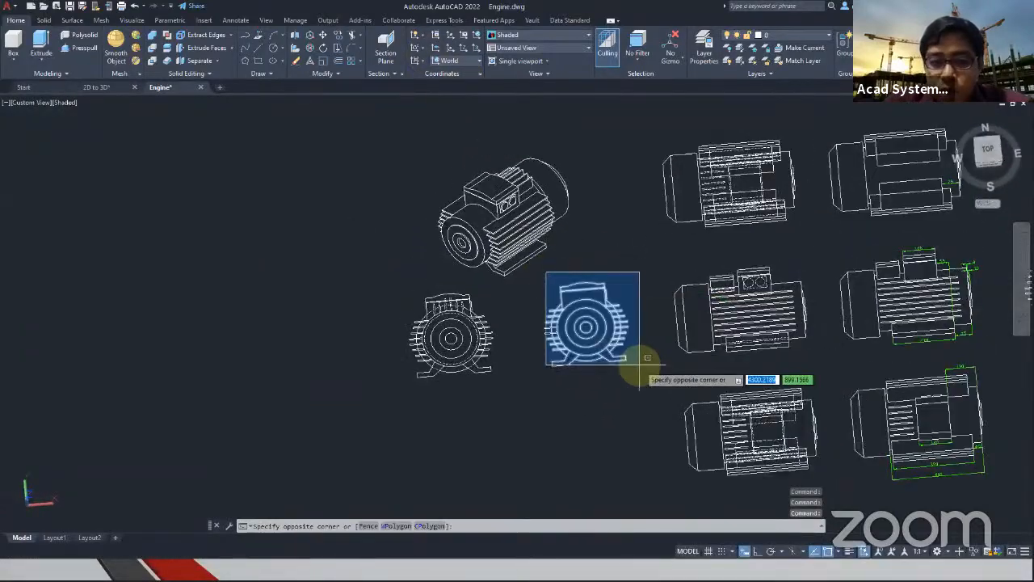
{"action": "key", "text": "Escape"}
{"action": "left_click", "coordinate": [987, 148]}
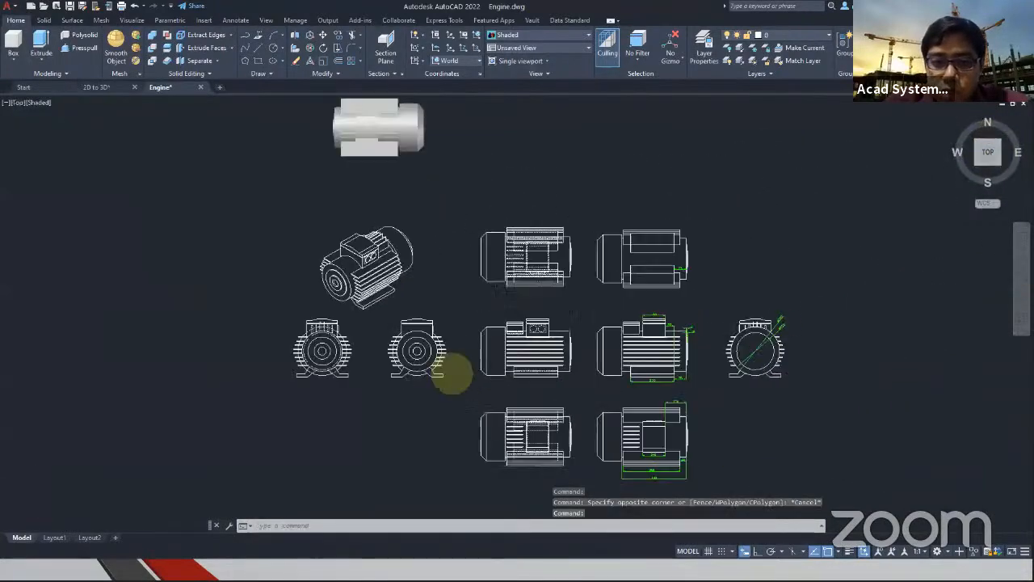
Copy the leftmost engine end view into the empty area beyond the end view with diameter dimensions
{"action": "scroll", "coordinate": [433, 370], "scroll_direction": "up", "scroll_amount": 4}
{"action": "left_click", "coordinate": [120, 240]}
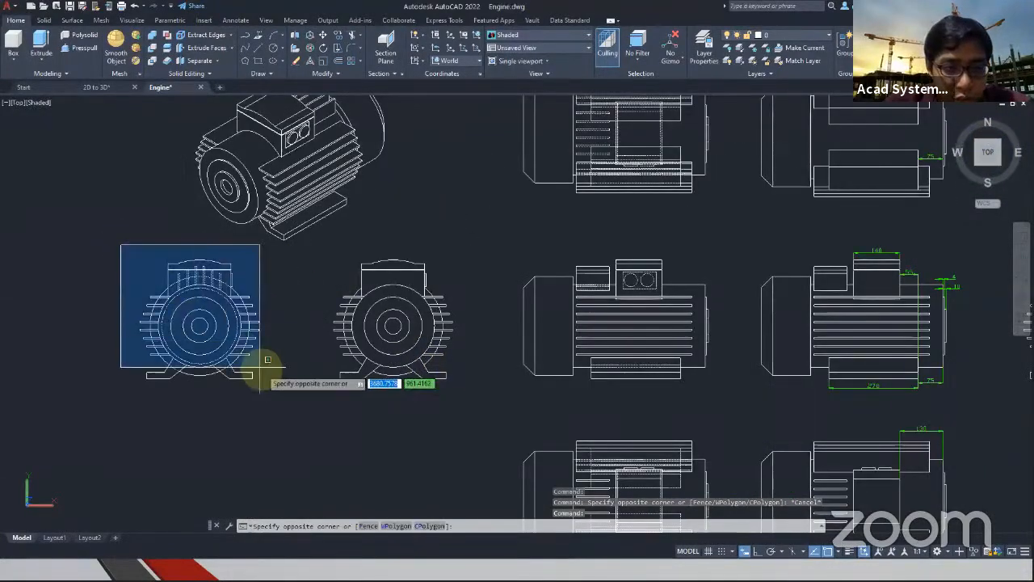
{"action": "left_click", "coordinate": [297, 400]}
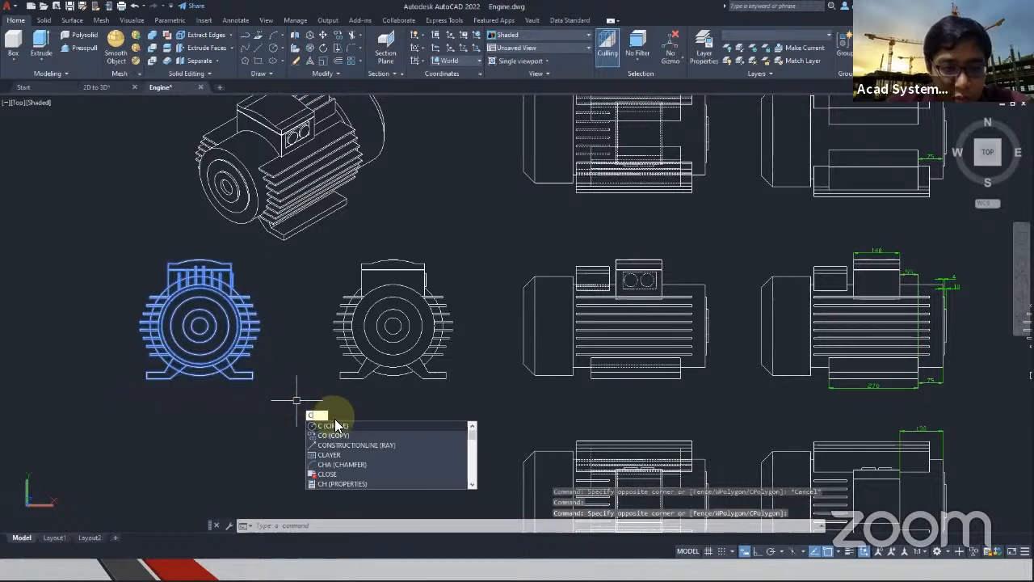
{"action": "left_click", "coordinate": [339, 440]}
{"action": "left_click", "coordinate": [287, 404]}
{"action": "scroll", "coordinate": [549, 342], "scroll_direction": "down", "scroll_amount": 5}
{"action": "scroll", "coordinate": [555, 347], "scroll_direction": "up", "scroll_amount": 4}
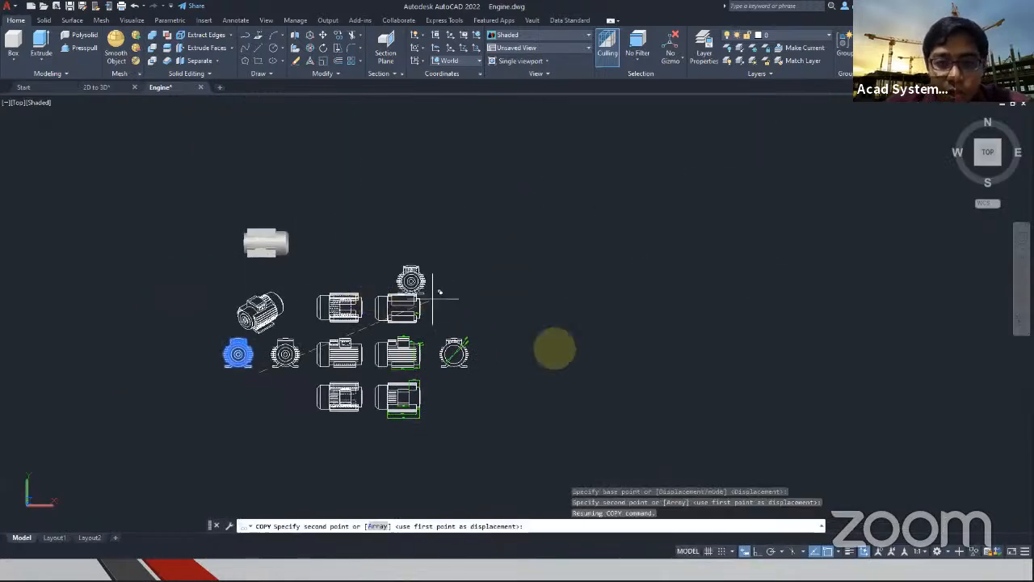
{"action": "left_click", "coordinate": [530, 320]}
{"action": "key", "text": "Escape"}
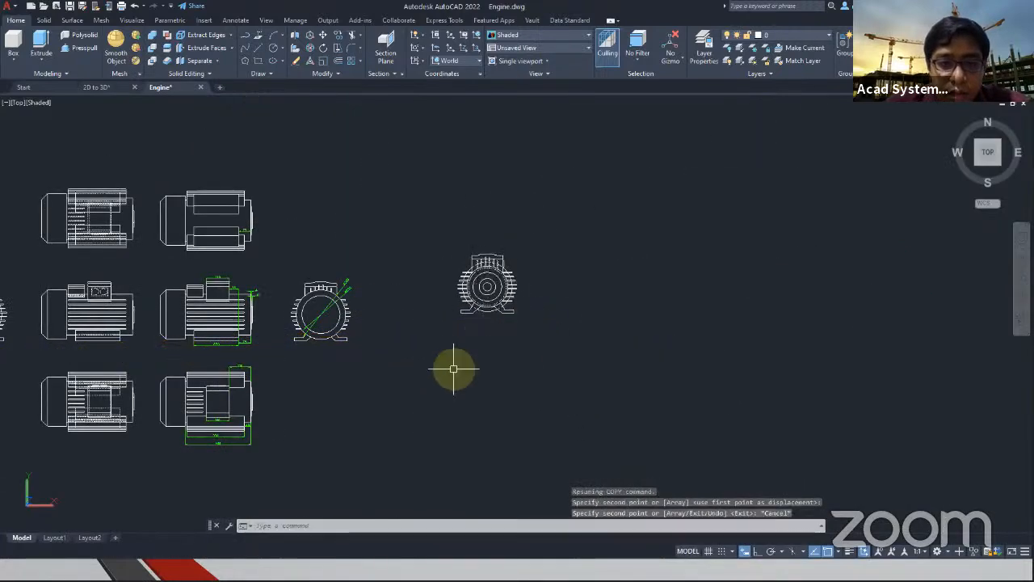
Start Presspull from a tilted 3D view and check the dimensioned engine views for the mounting feet's length
{"action": "scroll", "coordinate": [453, 339], "scroll_direction": "up", "scroll_amount": 3}
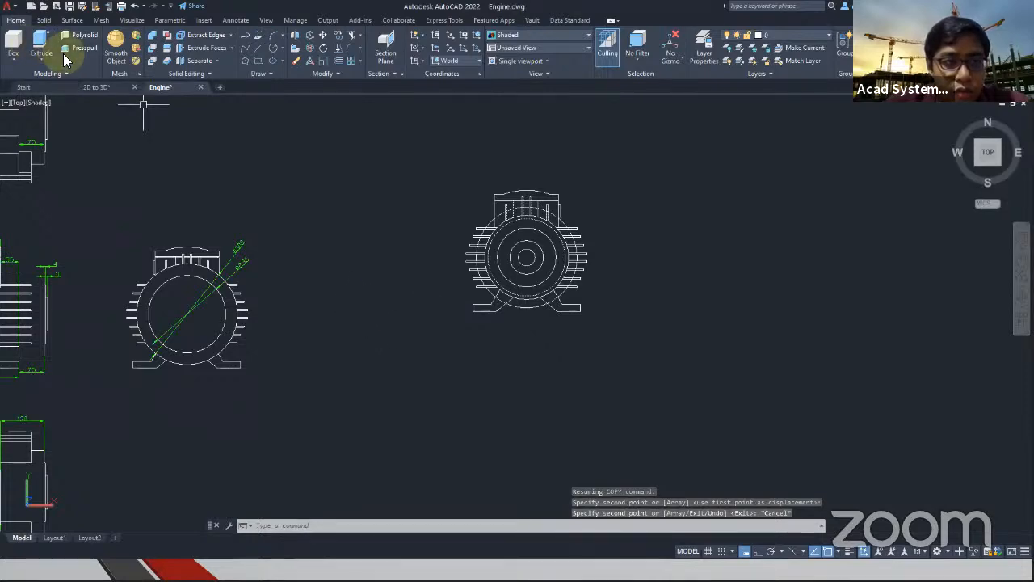
{"action": "middle_click_drag", "start_coordinate": [178, 189], "coordinate": [300, 270], "text": "shift"}
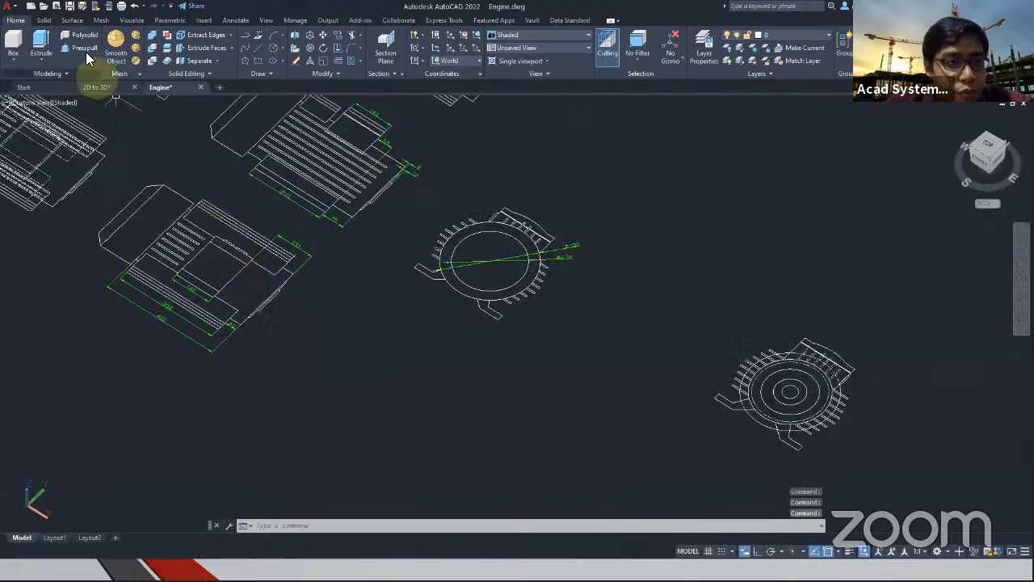
{"action": "left_click", "coordinate": [78, 45]}
{"action": "scroll", "coordinate": [776, 392], "scroll_direction": "up", "scroll_amount": 5}
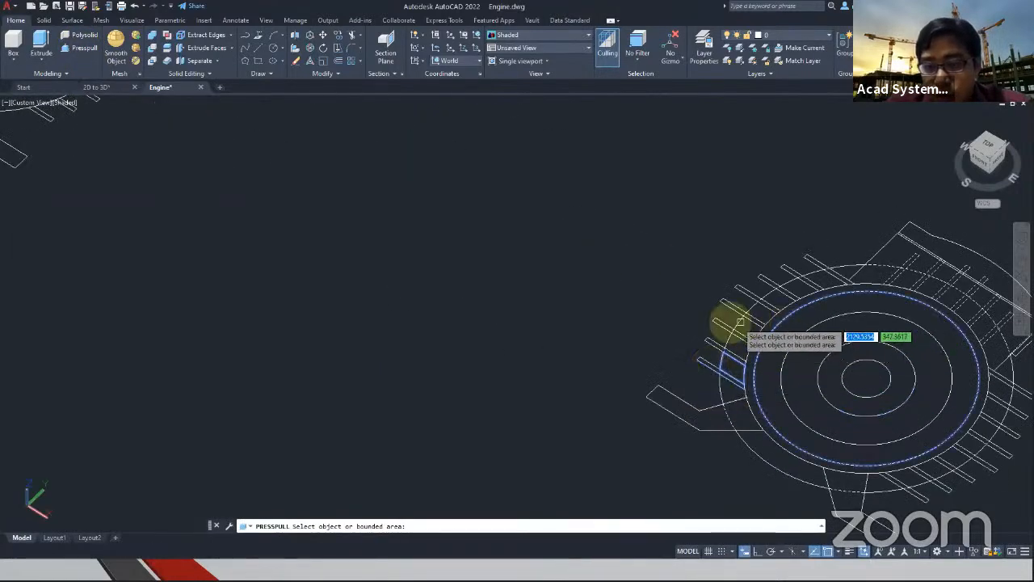
{"action": "middle_click_drag", "start_coordinate": [603, 330], "coordinate": [426, 296]}
{"action": "scroll", "coordinate": [426, 296], "scroll_direction": "down", "scroll_amount": 5}
{"action": "middle_click_drag", "start_coordinate": [164, 241], "coordinate": [348, 285]}
{"action": "scroll", "coordinate": [706, 399], "scroll_direction": "up", "scroll_amount": 3}
{"action": "middle_click_drag", "start_coordinate": [363, 378], "coordinate": [767, 544]}
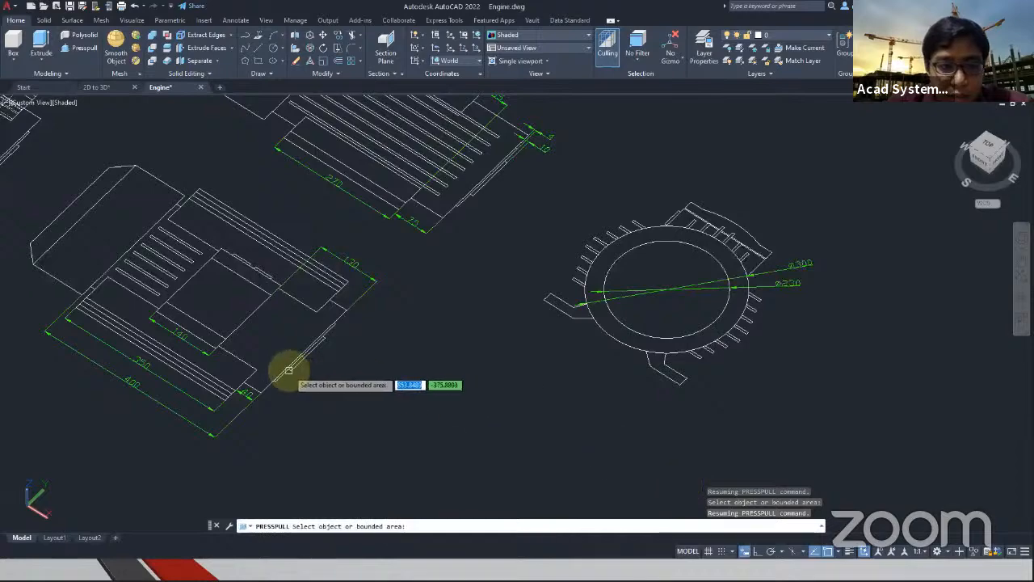
{"action": "middle_click_drag", "start_coordinate": [250, 368], "coordinate": [347, 466]}
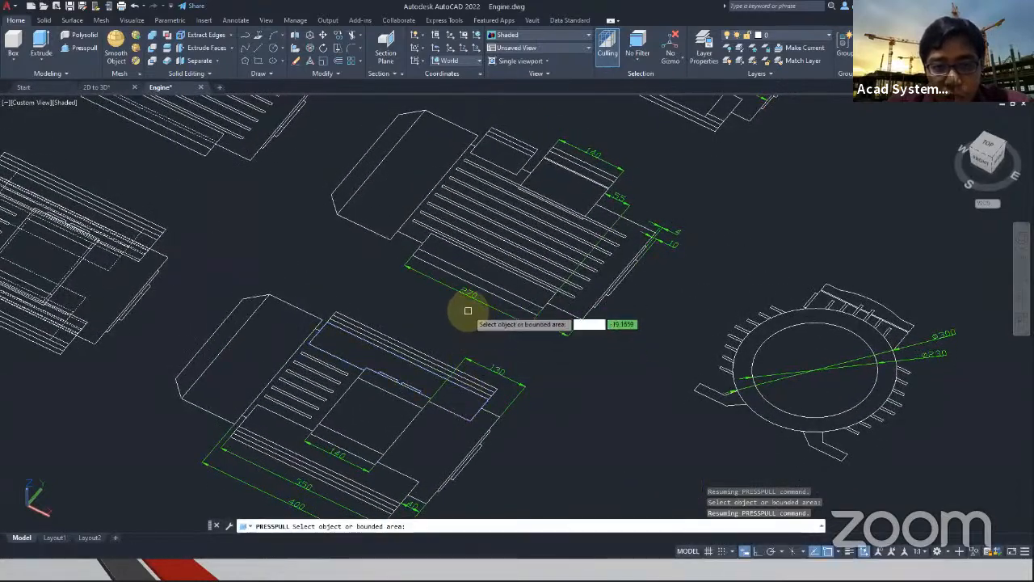
{"action": "middle_click_drag", "start_coordinate": [653, 439], "coordinate": [48, 233]}
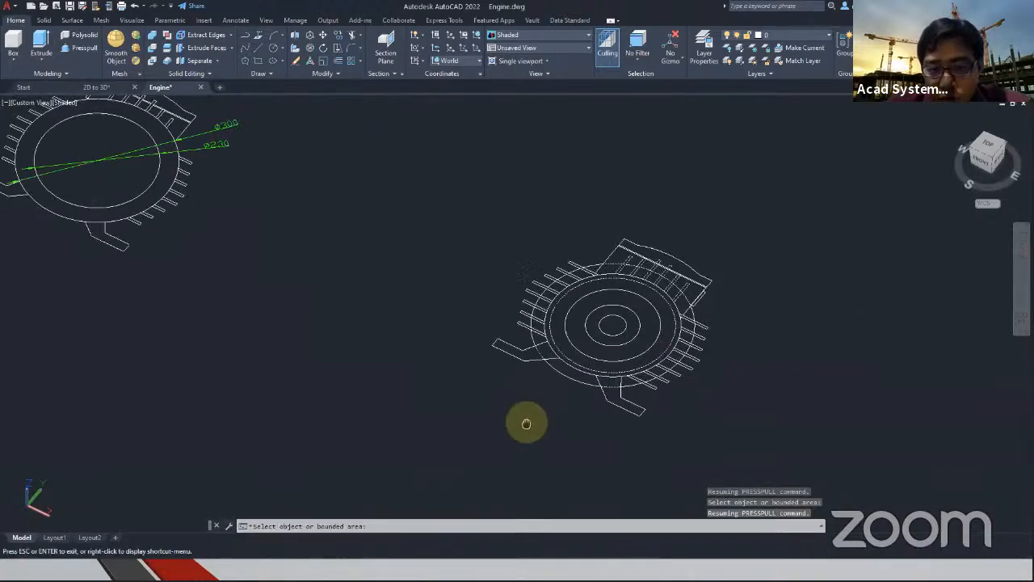
Presspull all areas of both mounting feet in the copied end view together to a height of 270 with the Multiple option
{"action": "scroll", "coordinate": [526, 372], "scroll_direction": "up", "scroll_amount": 3}
{"action": "left_click", "coordinate": [540, 327]}
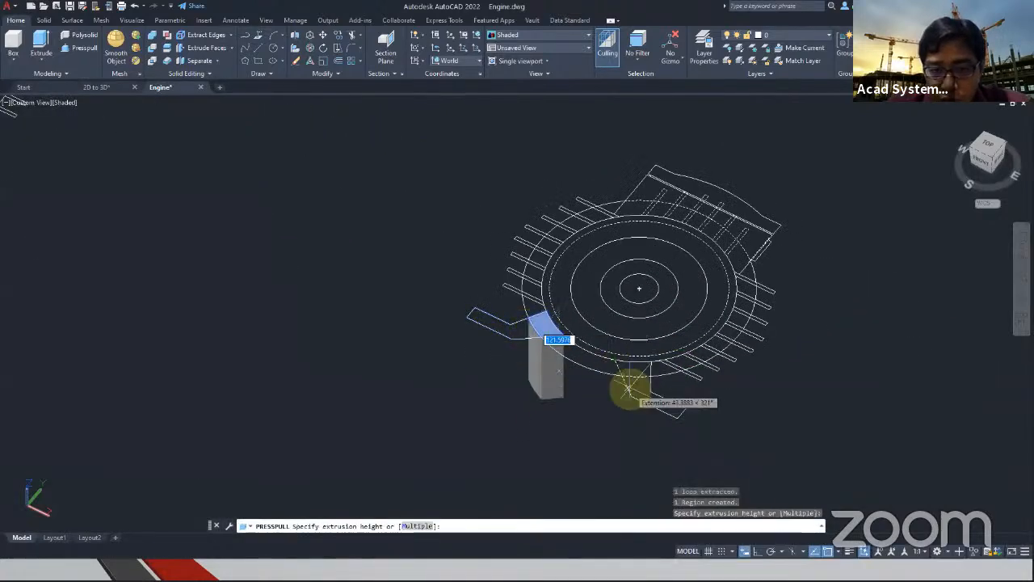
{"action": "left_click", "coordinate": [417, 525]}
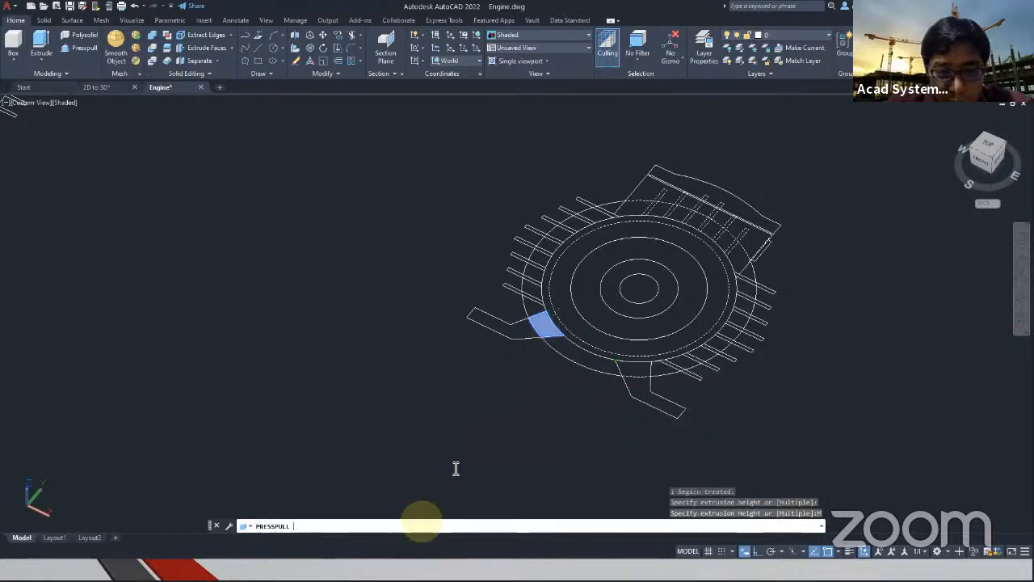
{"action": "left_click", "coordinate": [509, 335]}
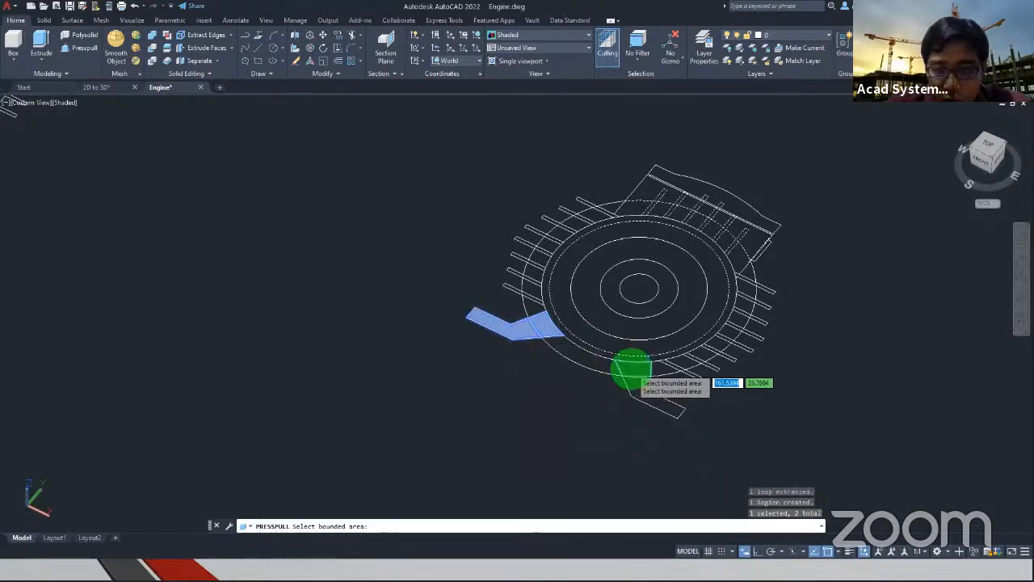
{"action": "left_click", "coordinate": [634, 375]}
{"action": "key", "text": "Return"}
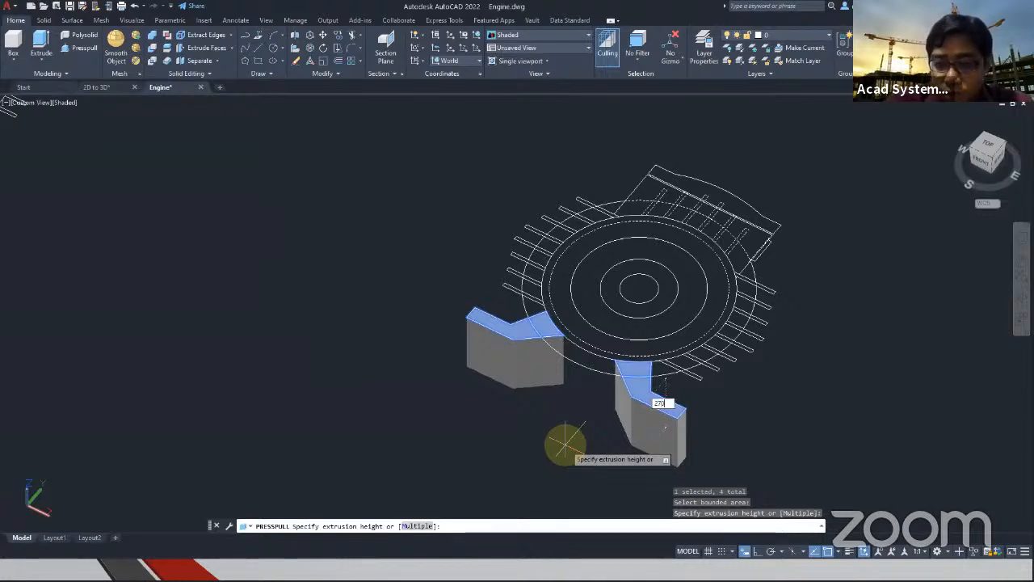
{"action": "key", "text": "Return"}
{"action": "key", "text": "Escape"}
Select the dashed arc crossing the terminal box in the copied end view, extend the selection to similar objects, and hide them
{"action": "mouse_move", "coordinate": [409, 397]}
{"action": "middle_mouse_down", "text": "shift"}
{"action": "mouse_move", "coordinate": [425, 353]}
{"action": "mouse_move", "coordinate": [397, 321]}
{"action": "mouse_move", "coordinate": [676, 376]}
{"action": "middle_mouse_up", "text": "shift"}
{"action": "mouse_move", "coordinate": [233, 245]}
{"action": "middle_mouse_down"}
{"action": "mouse_move", "coordinate": [307, 295]}
{"action": "mouse_move", "coordinate": [388, 325]}
{"action": "middle_mouse_up"}
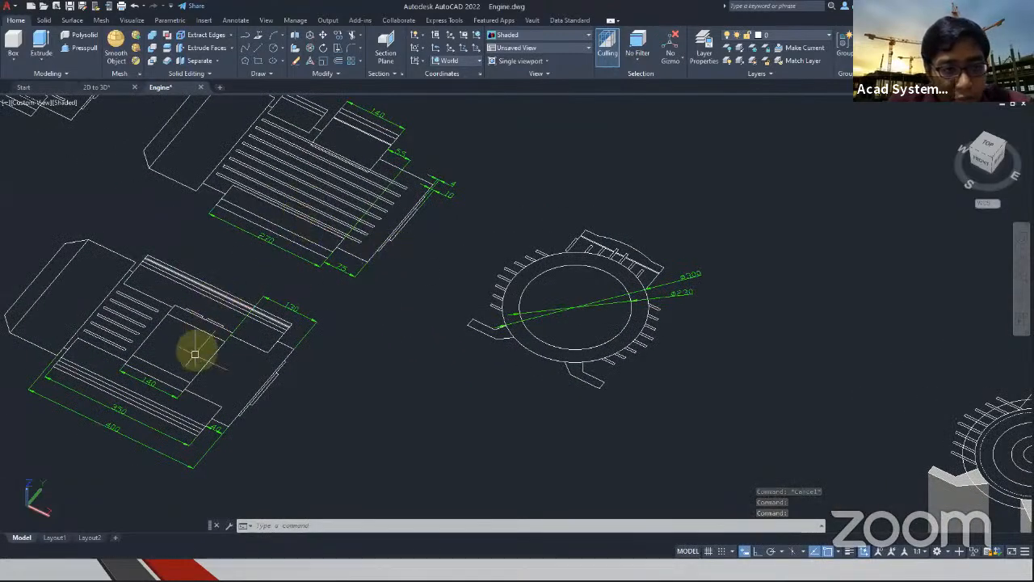
{"action": "scroll", "coordinate": [169, 430], "scroll_direction": "up", "scroll_amount": 2}
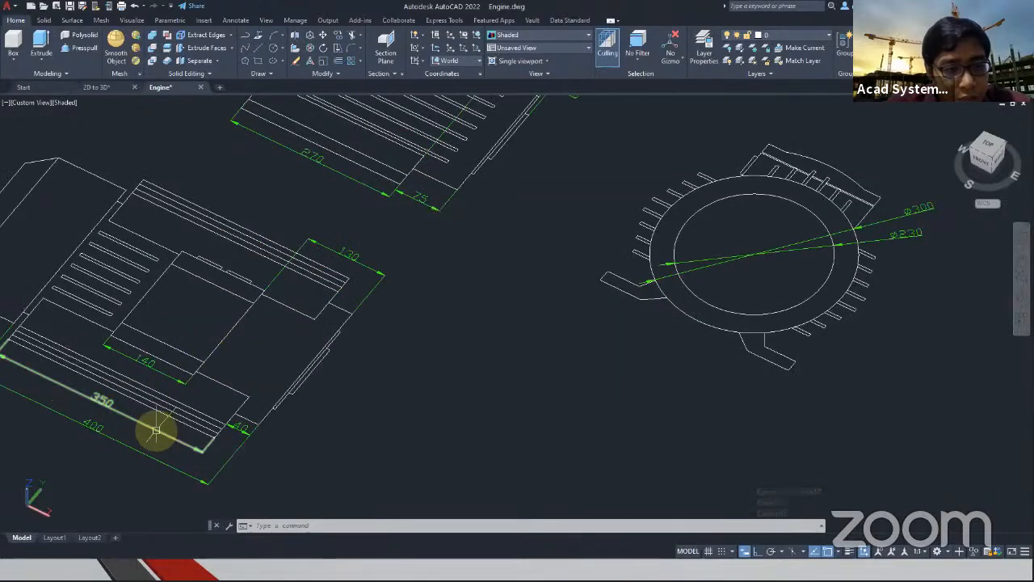
{"action": "scroll", "coordinate": [158, 428], "scroll_direction": "down", "scroll_amount": 5}
{"action": "middle_click_drag", "start_coordinate": [716, 461], "coordinate": [724, 471], "text": "shift"}
{"action": "scroll", "coordinate": [729, 386], "scroll_direction": "up", "scroll_amount": 8}
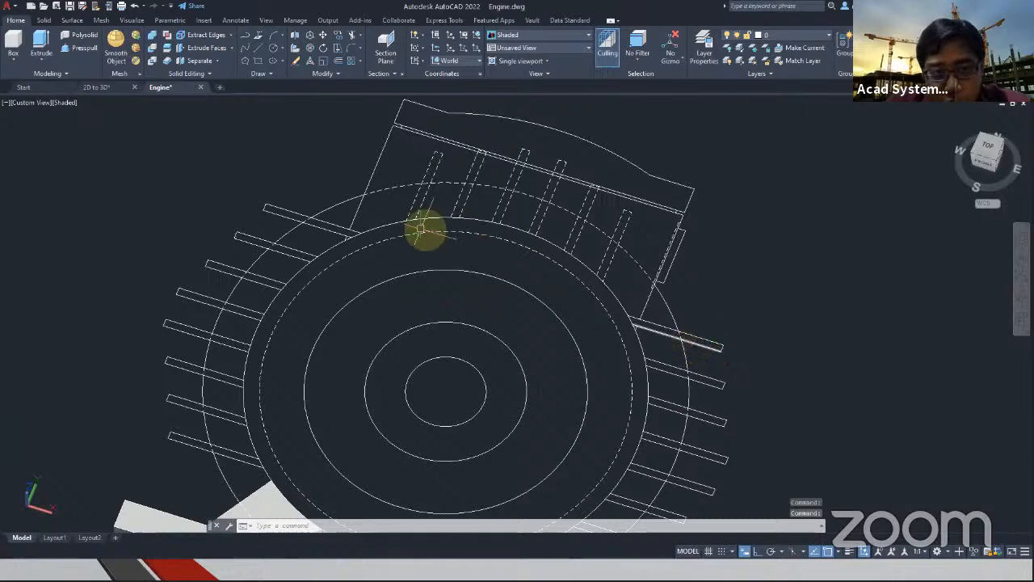
{"action": "left_click", "coordinate": [383, 190]}
{"action": "right_click", "coordinate": [309, 150]}
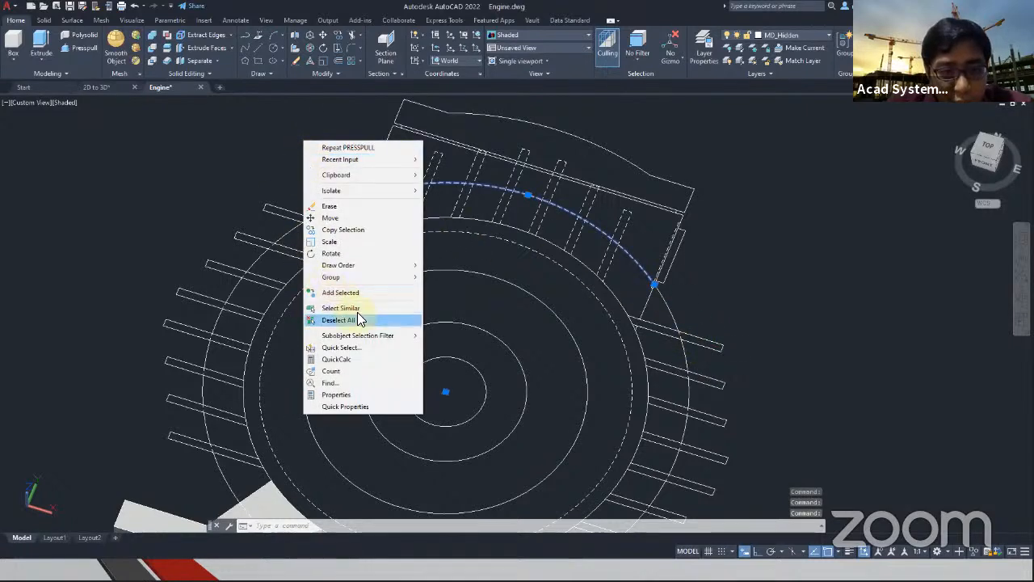
{"action": "left_click", "coordinate": [357, 309]}
{"action": "right_click", "coordinate": [316, 161]}
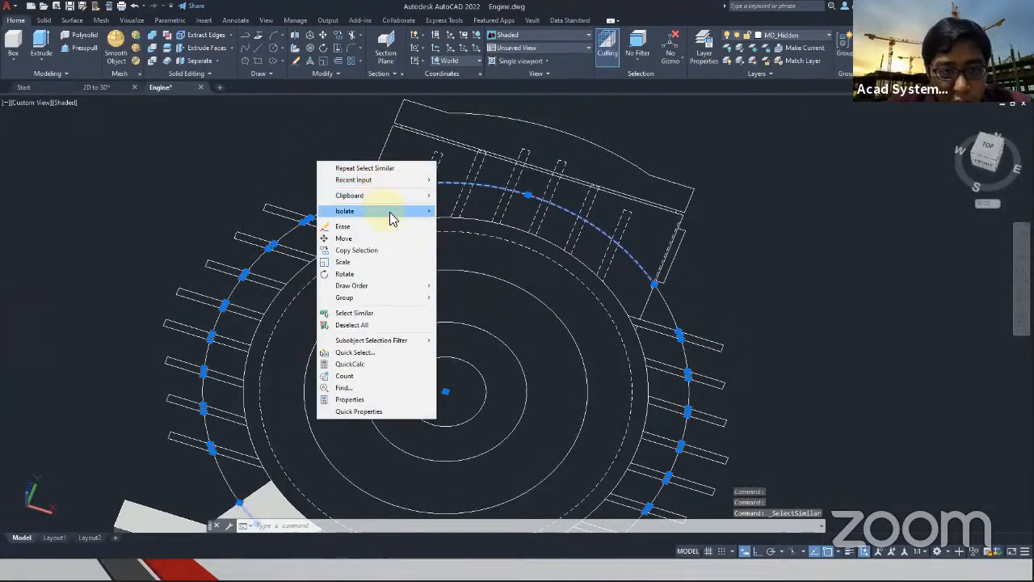
{"action": "left_click", "coordinate": [449, 223]}
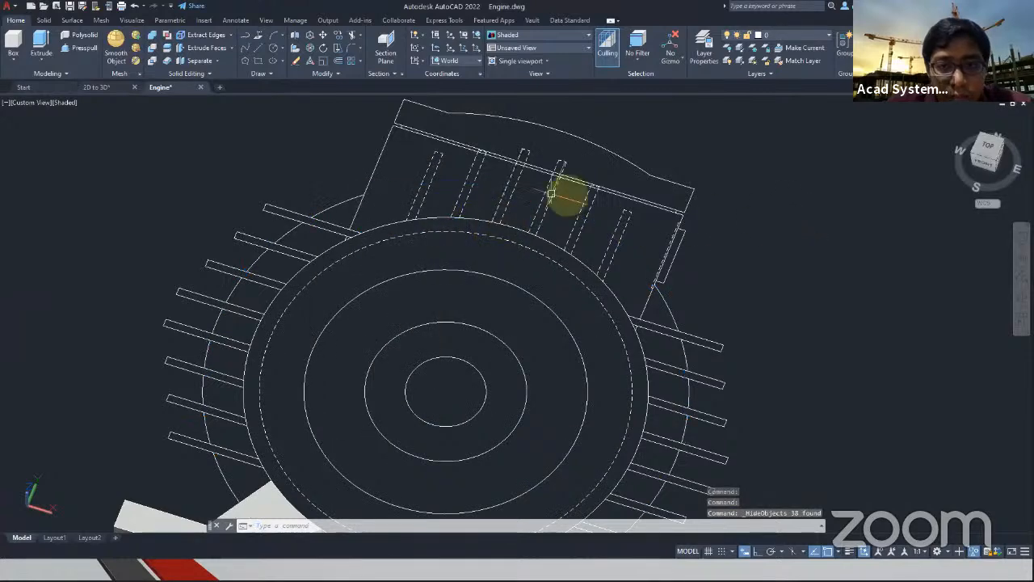
Hide the two parallel lines running across the terminal box below its curved lid in the copied end view
{"action": "mouse_move", "coordinate": [409, 215]}
{"action": "middle_mouse_down"}
{"action": "mouse_move", "coordinate": [450, 189]}
{"action": "mouse_move", "coordinate": [432, 220]}
{"action": "middle_mouse_up"}
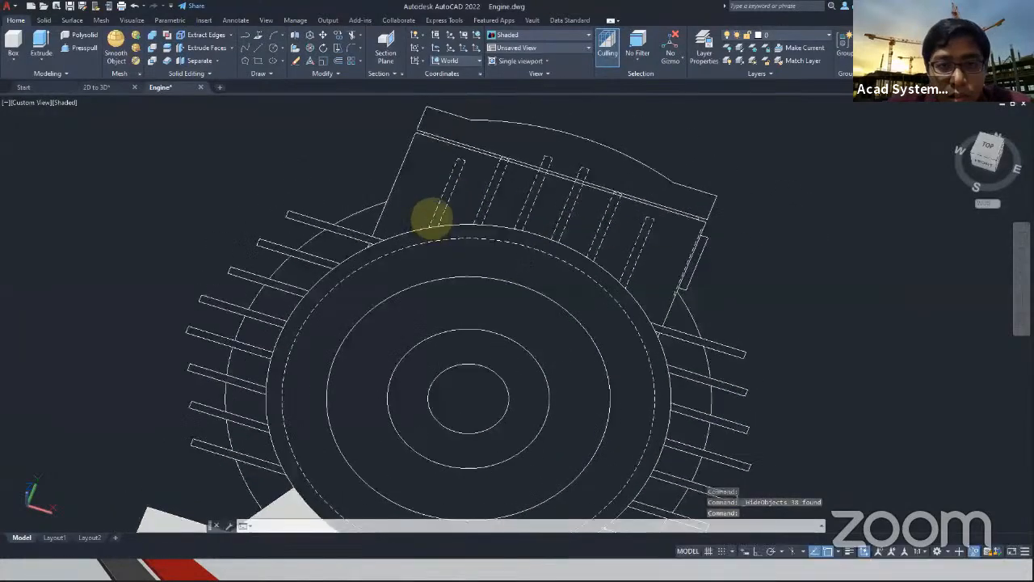
{"action": "left_click", "coordinate": [446, 150]}
{"action": "left_click", "coordinate": [438, 128]}
{"action": "right_click", "coordinate": [651, 129]}
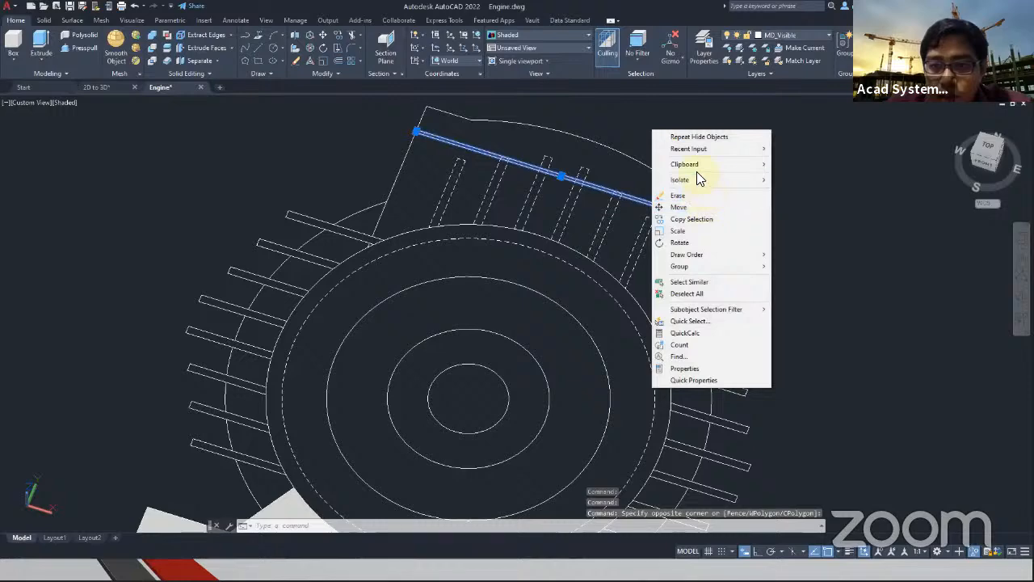
{"action": "mouse_move", "coordinate": [696, 181]}
{"action": "left_click", "coordinate": [788, 192]}
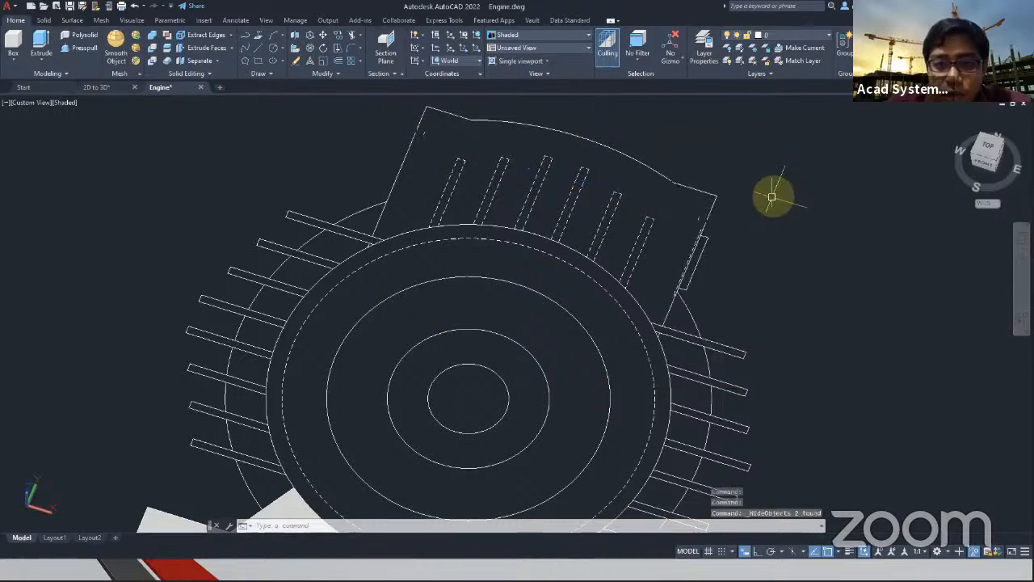
Start Presspull with the Multiple option and pick the eight cooling fins along the body's left side in the copied end view
{"action": "middle_click_drag", "start_coordinate": [712, 200], "coordinate": [704, 153]}
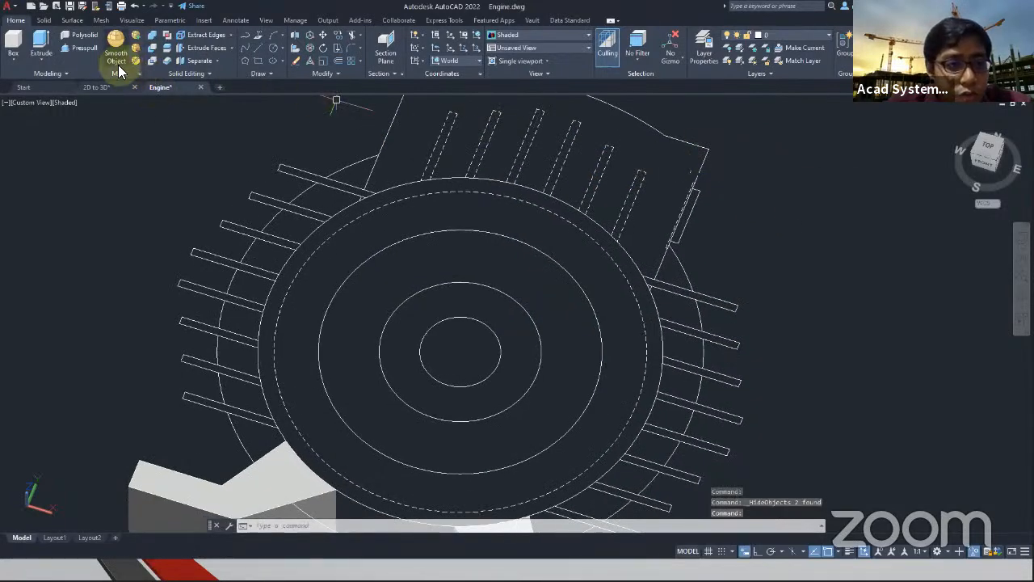
{"action": "left_click", "coordinate": [71, 49]}
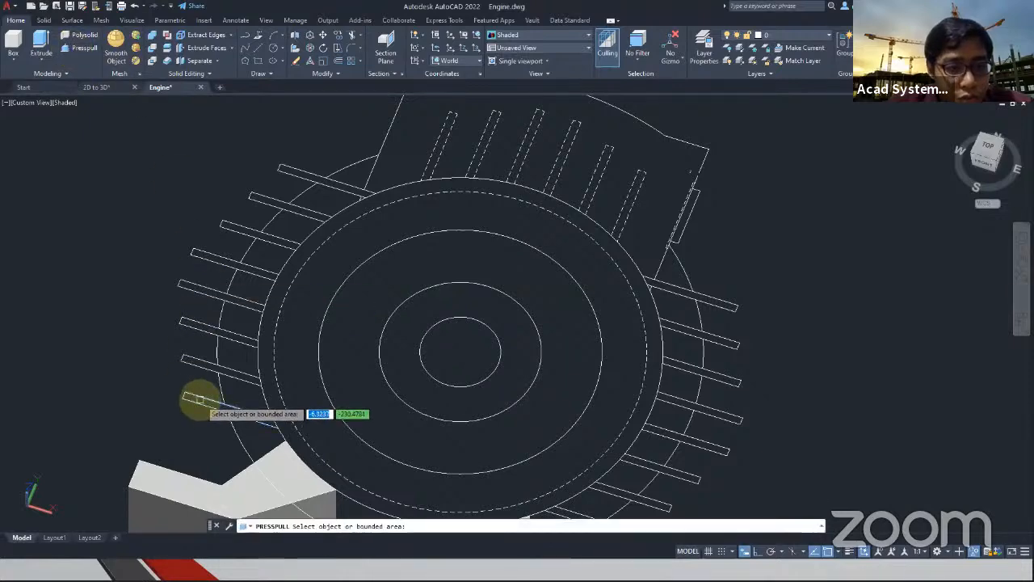
{"action": "scroll", "coordinate": [198, 400], "scroll_direction": "up", "scroll_amount": 3}
{"action": "left_click", "coordinate": [198, 400]}
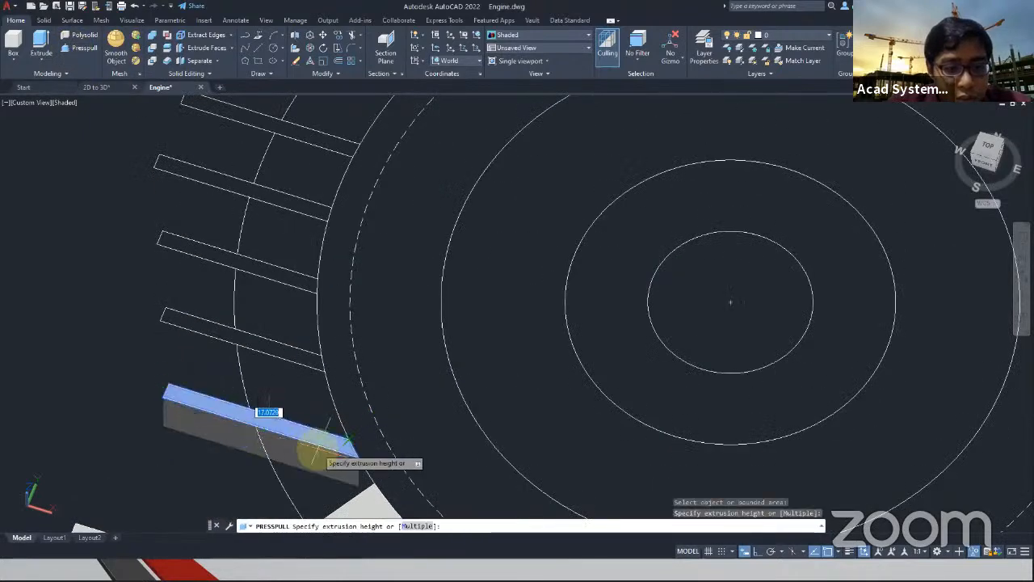
{"action": "left_click", "coordinate": [416, 526]}
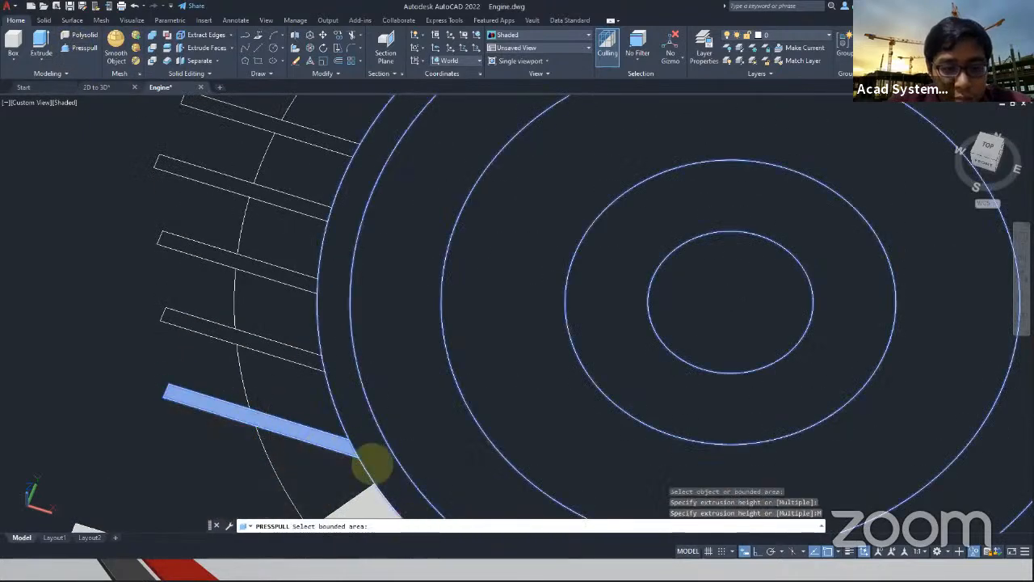
{"action": "left_click", "coordinate": [296, 351]}
{"action": "left_click", "coordinate": [282, 270]}
{"action": "left_click", "coordinate": [286, 197]}
{"action": "left_click", "coordinate": [311, 146]}
{"action": "scroll", "coordinate": [295, 185], "scroll_direction": "down", "scroll_amount": 5}
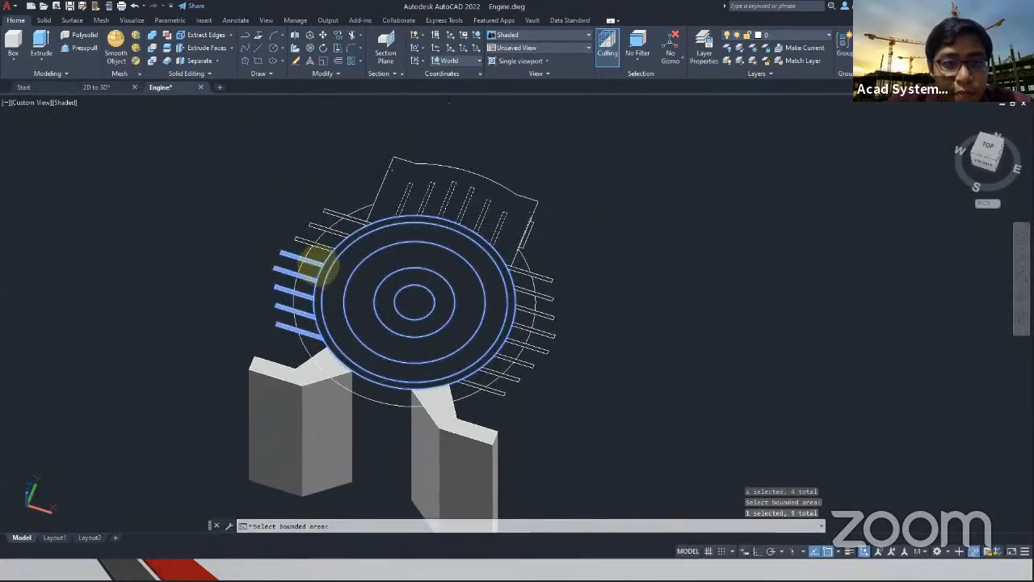
{"action": "scroll", "coordinate": [312, 206], "scroll_direction": "up", "scroll_amount": 5}
{"action": "left_click", "coordinate": [416, 167]}
{"action": "middle_click_drag", "start_coordinate": [415, 167], "coordinate": [386, 241]}
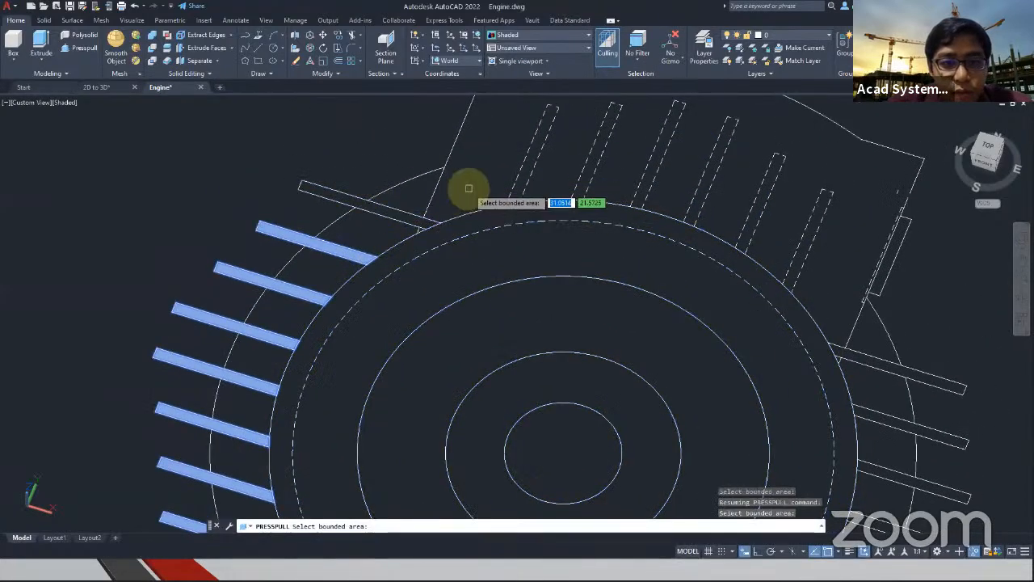
{"action": "left_click", "coordinate": [433, 211]}
Add the six dashed fins inside the terminal box to the Presspull areas
{"action": "left_click", "coordinate": [524, 174]}
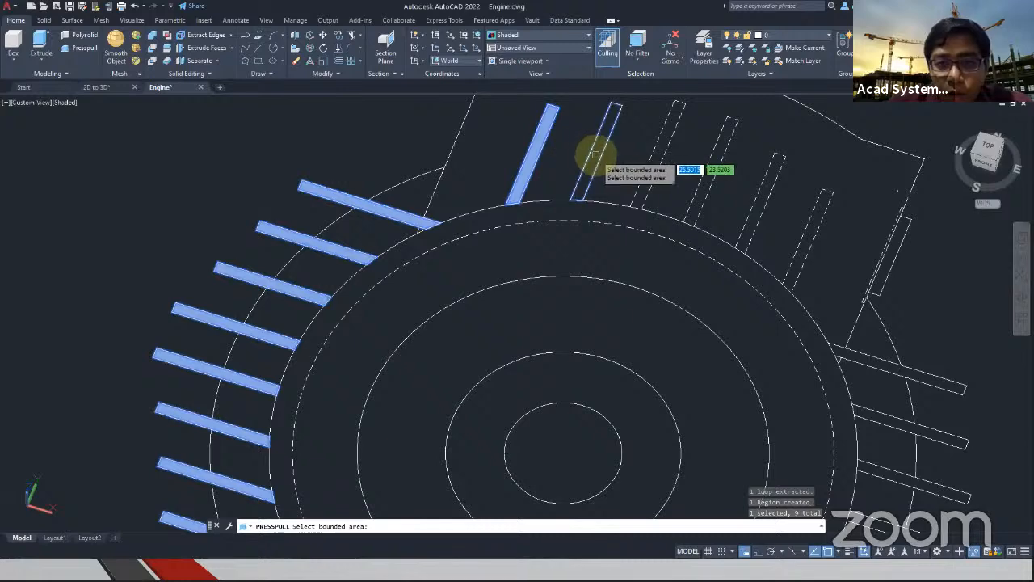
{"action": "left_click", "coordinate": [603, 142]}
{"action": "middle_click_drag", "start_coordinate": [670, 162], "coordinate": [644, 154], "text": "shift"}
{"action": "left_click", "coordinate": [683, 196]}
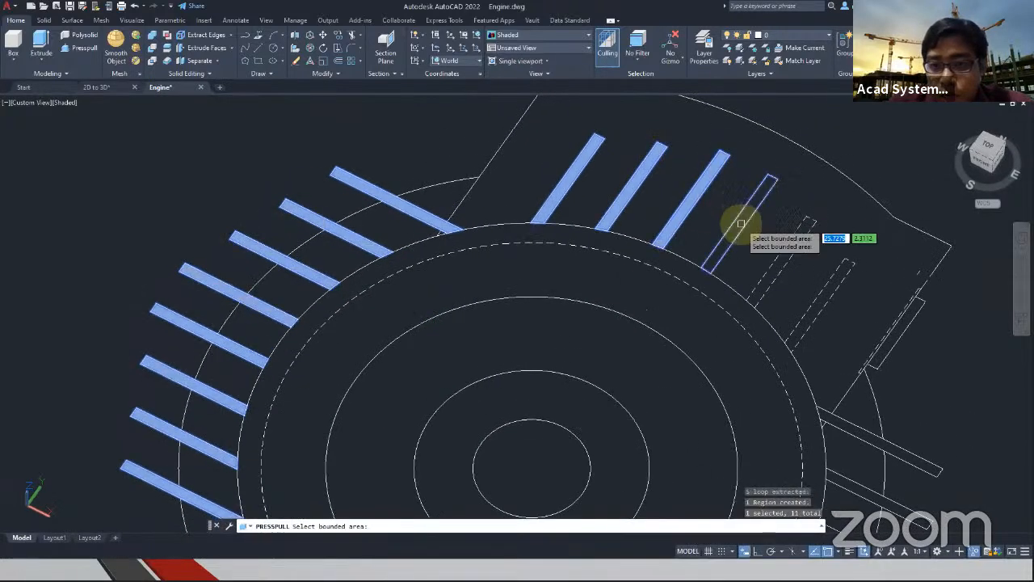
{"action": "left_click", "coordinate": [735, 223]}
{"action": "scroll", "coordinate": [788, 271], "scroll_direction": "up", "scroll_amount": 2}
{"action": "scroll", "coordinate": [788, 267], "scroll_direction": "up", "scroll_amount": 1}
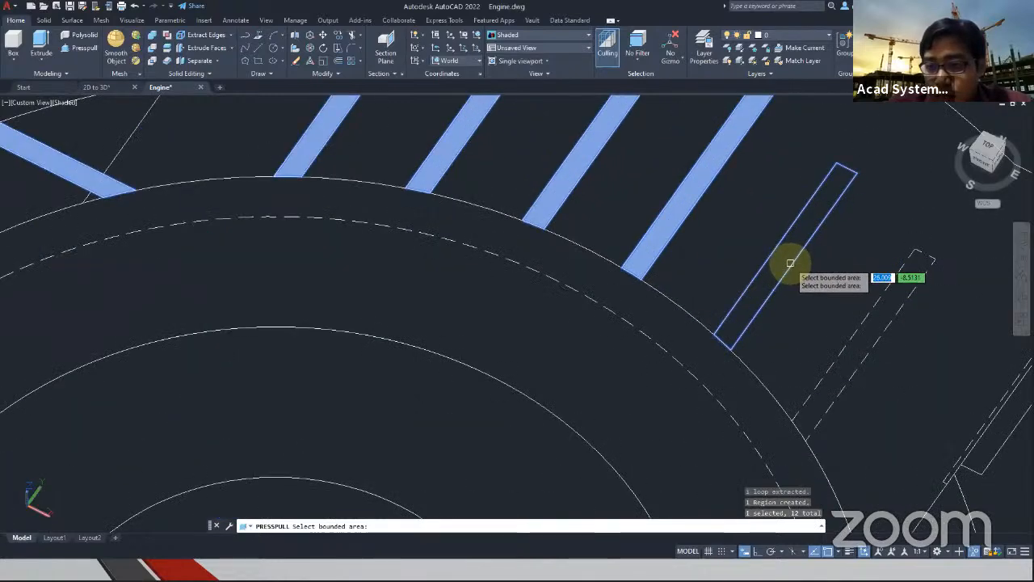
{"action": "left_click", "coordinate": [791, 263]}
{"action": "scroll", "coordinate": [744, 280], "scroll_direction": "down", "scroll_amount": 3}
{"action": "left_click", "coordinate": [745, 279]}
Add the fins along the body's right side to the Presspull areas and finish the area selection
{"action": "middle_click_drag", "start_coordinate": [828, 496], "coordinate": [731, 313]}
{"action": "left_click", "coordinate": [768, 292]}
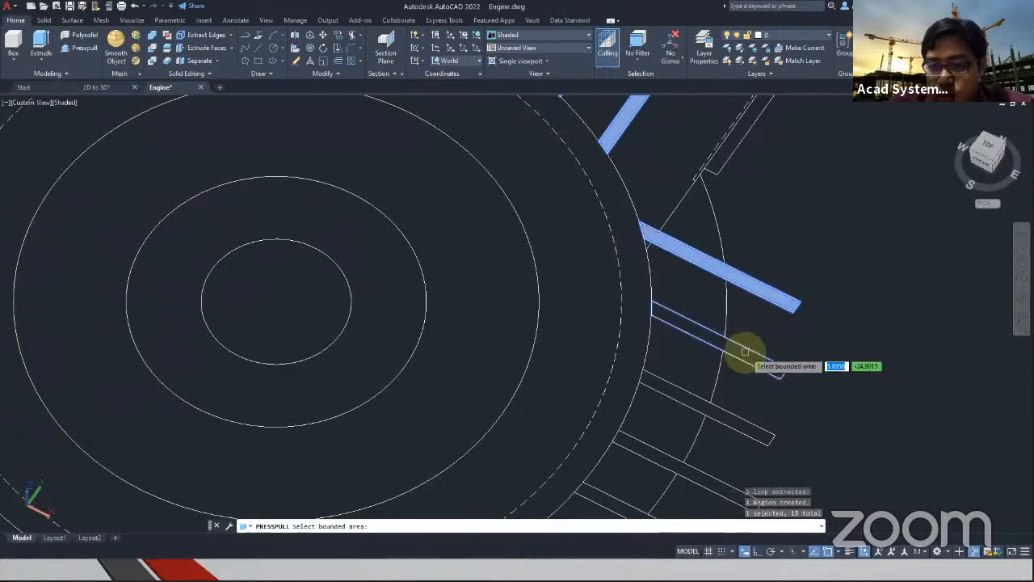
{"action": "left_click", "coordinate": [747, 356]}
{"action": "left_click", "coordinate": [729, 418]}
{"action": "middle_click_drag", "start_coordinate": [674, 397], "coordinate": [671, 281]}
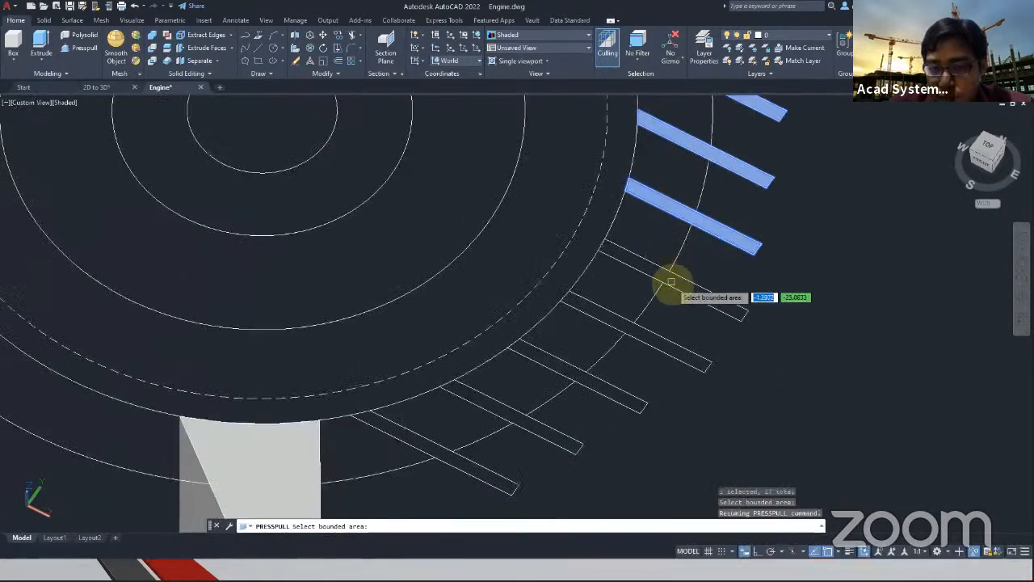
{"action": "left_click", "coordinate": [647, 336]}
{"action": "left_click", "coordinate": [583, 380]}
{"action": "left_click", "coordinate": [532, 429]}
{"action": "scroll", "coordinate": [525, 441], "scroll_direction": "down", "scroll_amount": 3}
{"action": "middle_click_drag", "start_coordinate": [474, 473], "coordinate": [625, 353], "text": "shift"}
{"action": "key", "text": "Return"}
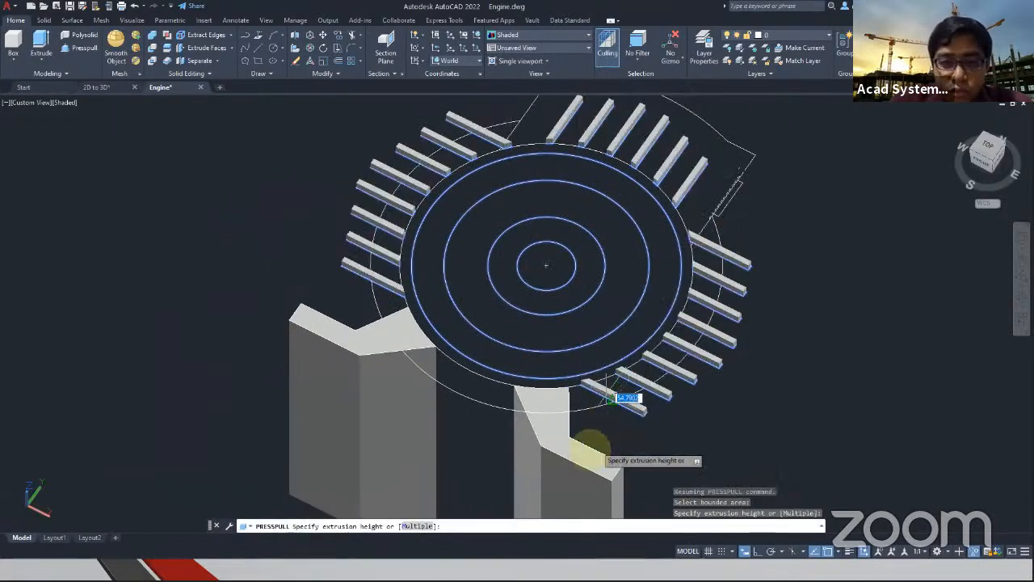
Check the dimensioned engine views for the fin length and extrude all selected fins downward to a height of 350
{"action": "middle_click_drag", "start_coordinate": [370, 415], "coordinate": [721, 400]}
{"action": "scroll", "coordinate": [711, 398], "scroll_direction": "down", "scroll_amount": 3}
{"action": "scroll", "coordinate": [388, 402], "scroll_direction": "down", "scroll_amount": 5}
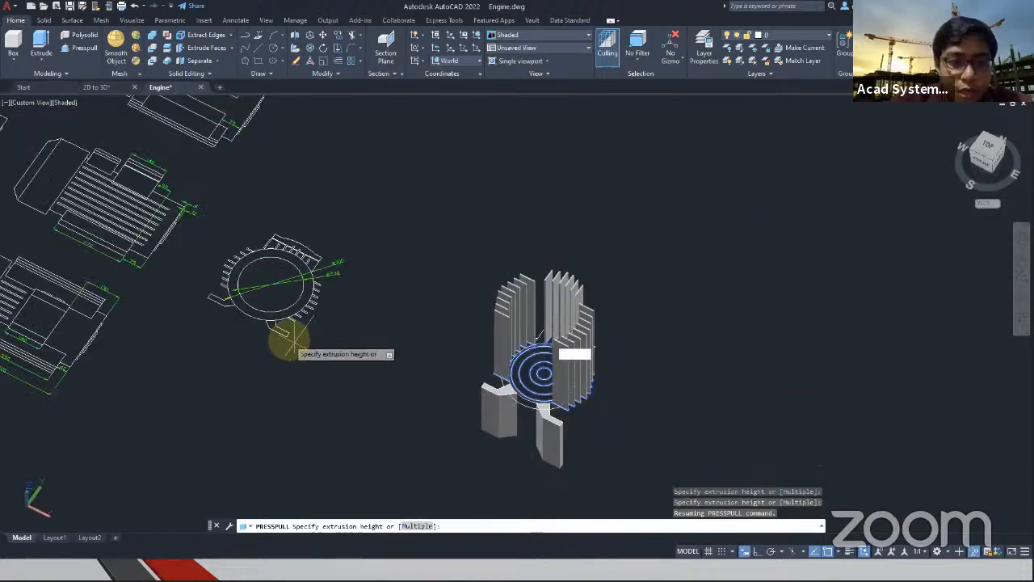
{"action": "middle_click_drag", "start_coordinate": [274, 321], "coordinate": [431, 360]}
{"action": "scroll", "coordinate": [224, 291], "scroll_direction": "up", "scroll_amount": 3}
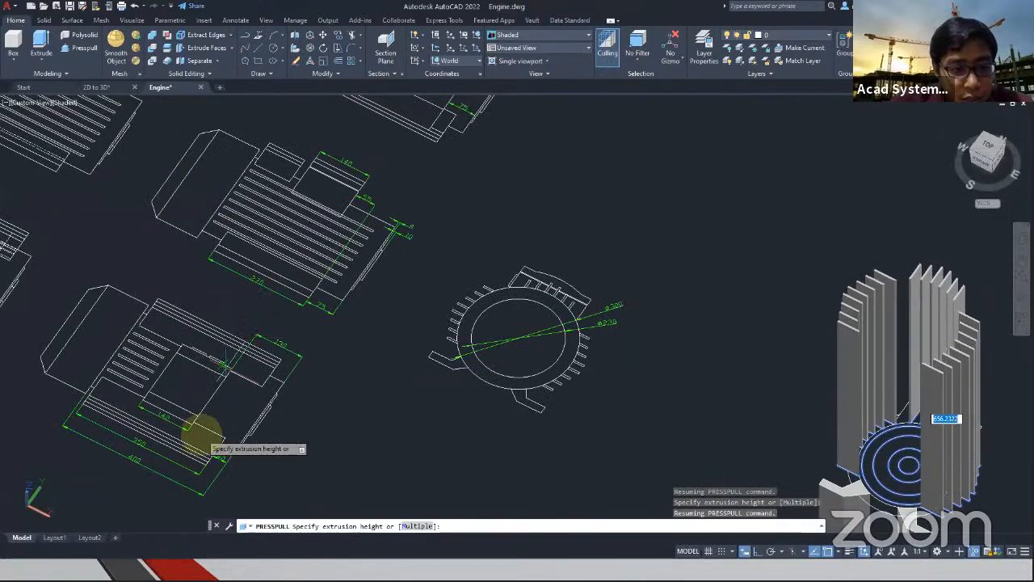
{"action": "middle_click_drag", "start_coordinate": [708, 408], "coordinate": [195, 233]}
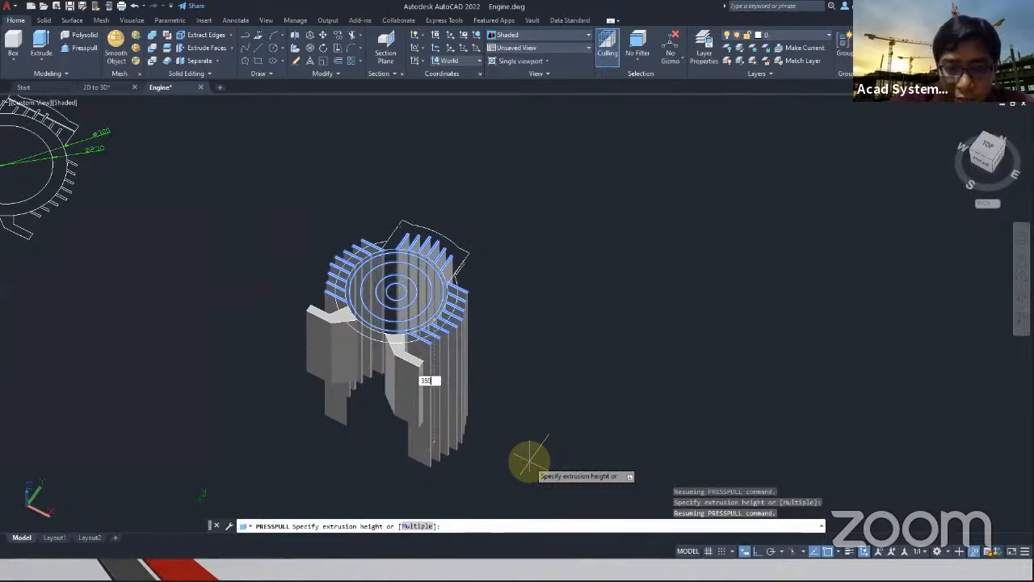
{"action": "key", "text": "Return"}
{"action": "key", "text": "Escape"}
End object isolation to bring back the hidden terminal box lines and dashed arc in the end view
{"action": "middle_click_drag", "start_coordinate": [432, 346], "coordinate": [400, 314], "text": "shift"}
{"action": "middle_click_drag", "start_coordinate": [276, 315], "coordinate": [413, 394]}
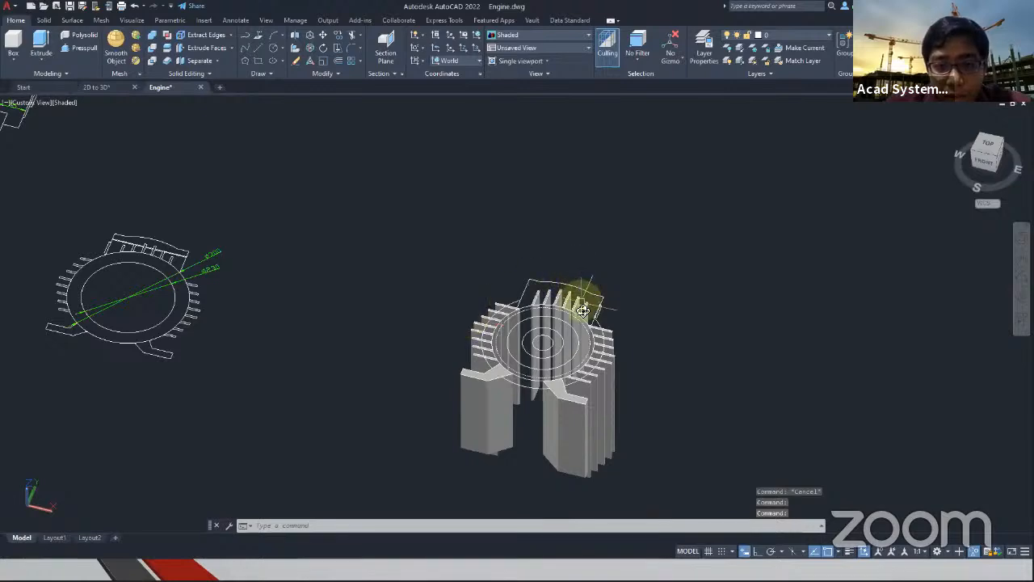
{"action": "scroll", "coordinate": [582, 288], "scroll_direction": "up", "scroll_amount": 5}
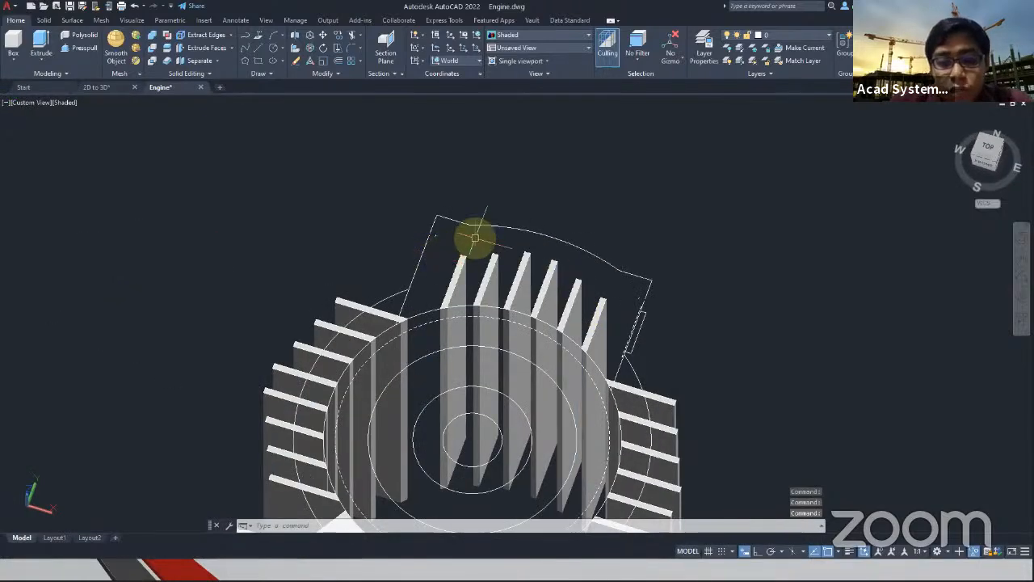
{"action": "middle_click_drag", "start_coordinate": [812, 368], "coordinate": [668, 324], "text": "shift"}
{"action": "right_click", "coordinate": [714, 270]}
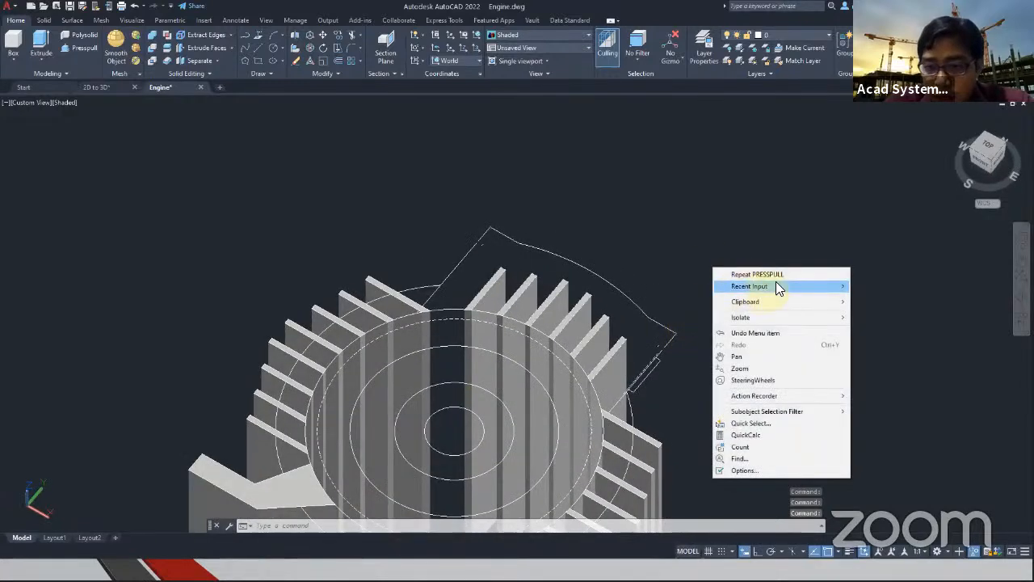
{"action": "mouse_move", "coordinate": [810, 317]}
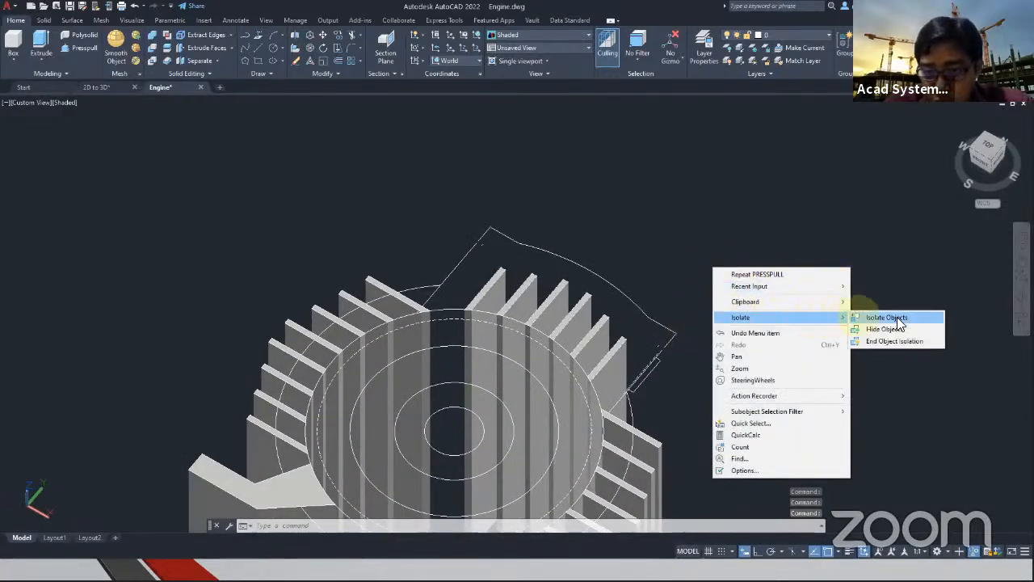
{"action": "left_click", "coordinate": [899, 340]}
Select all extruded cooling fins from a side view and hide them, leaving the mounting feet shown
{"action": "middle_click_drag", "start_coordinate": [577, 345], "coordinate": [424, 244], "text": "shift"}
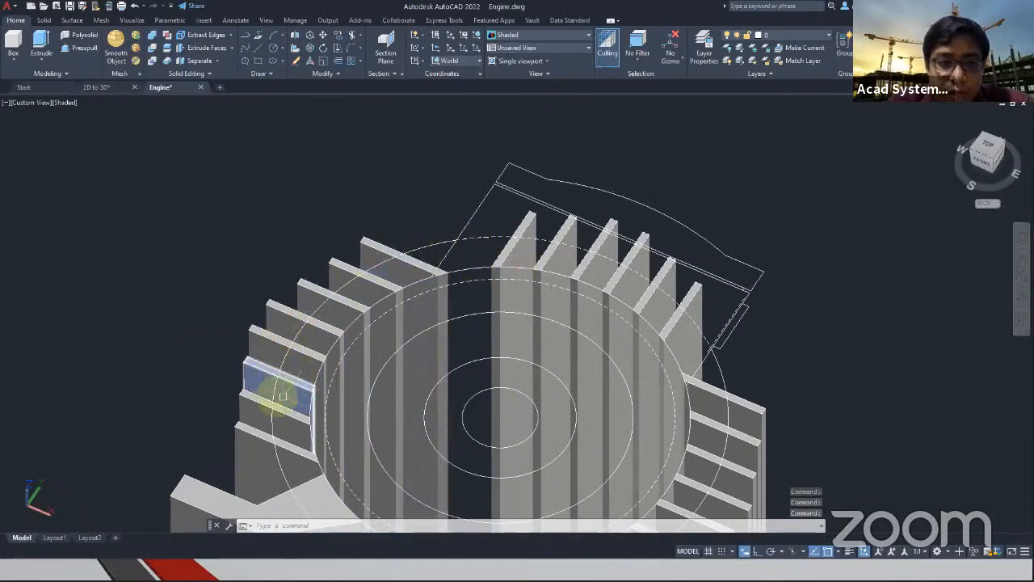
{"action": "middle_click_drag", "start_coordinate": [513, 347], "coordinate": [423, 194]}
{"action": "middle_click_drag", "start_coordinate": [663, 390], "coordinate": [559, 307], "text": "shift"}
{"action": "scroll", "coordinate": [474, 391], "scroll_direction": "up", "scroll_amount": 4}
{"action": "scroll", "coordinate": [474, 390], "scroll_direction": "down", "scroll_amount": 8}
{"action": "middle_click_drag", "start_coordinate": [473, 390], "coordinate": [403, 323]}
{"action": "middle_click_drag", "start_coordinate": [372, 367], "coordinate": [344, 348], "text": "shift"}
{"action": "left_click", "coordinate": [458, 416]}
{"action": "left_click", "coordinate": [254, 372]}
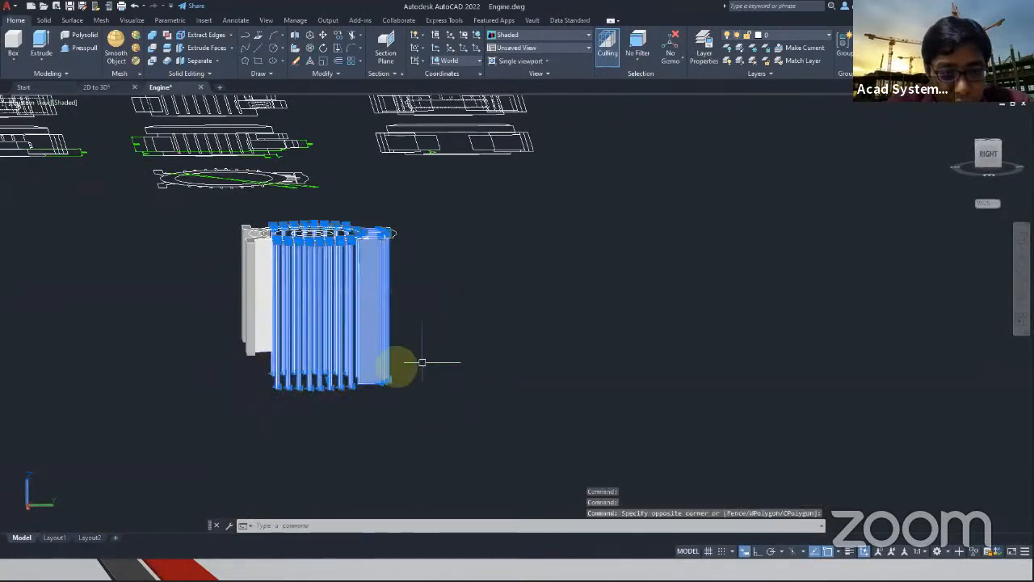
{"action": "right_click", "coordinate": [441, 327]}
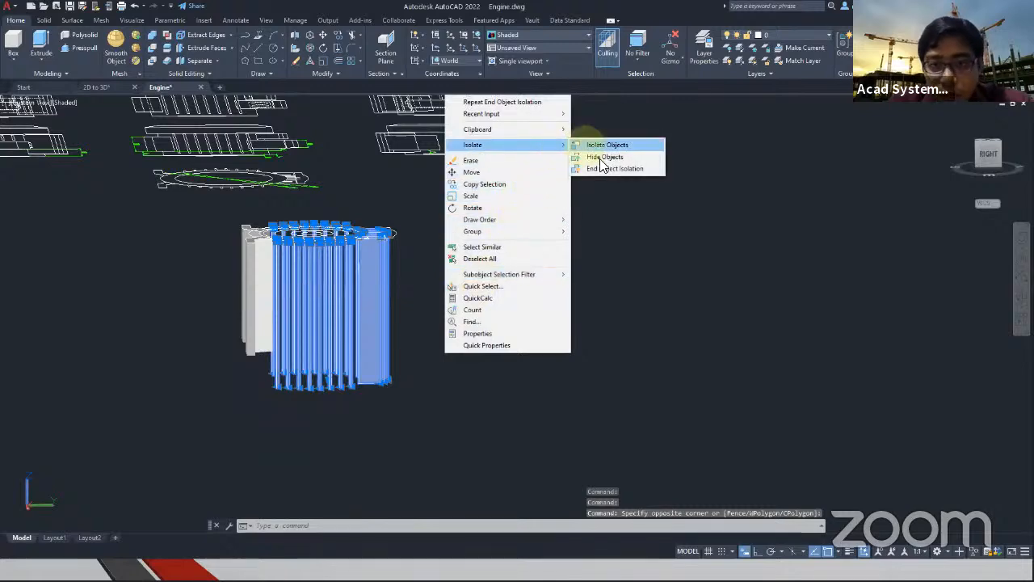
{"action": "left_click", "coordinate": [602, 157]}
Turn off the MD_Hidden layer
{"action": "middle_click_drag", "start_coordinate": [587, 170], "coordinate": [365, 312], "text": "shift"}
{"action": "scroll", "coordinate": [371, 314], "scroll_direction": "up", "scroll_amount": 5}
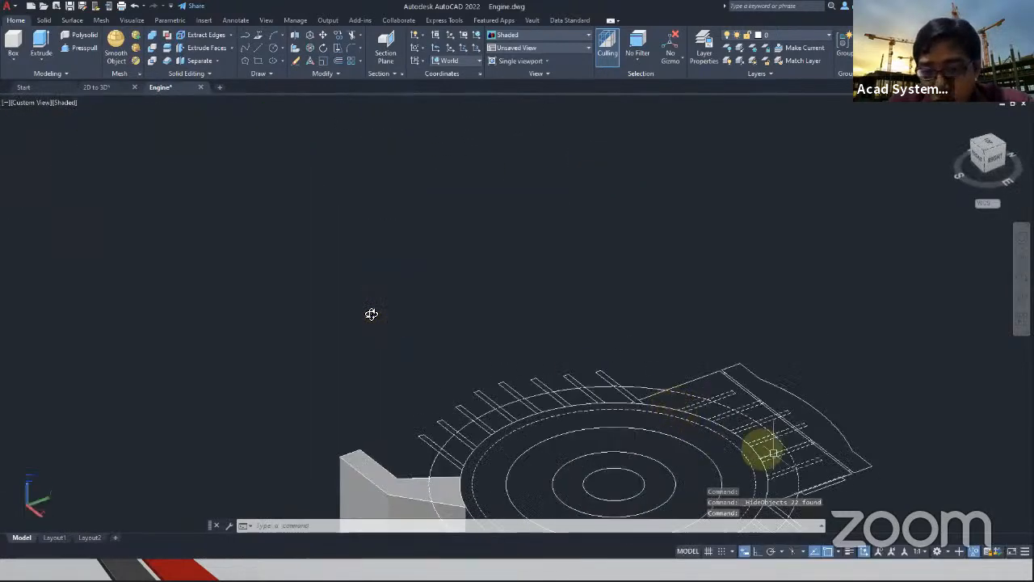
{"action": "scroll", "coordinate": [371, 314], "scroll_direction": "up", "scroll_amount": 3}
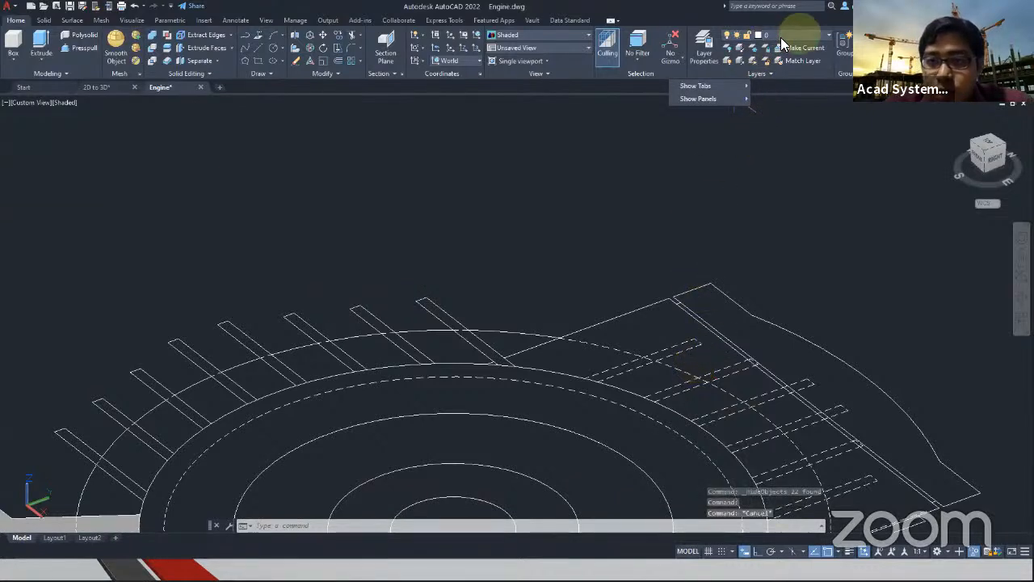
{"action": "left_click", "coordinate": [780, 37]}
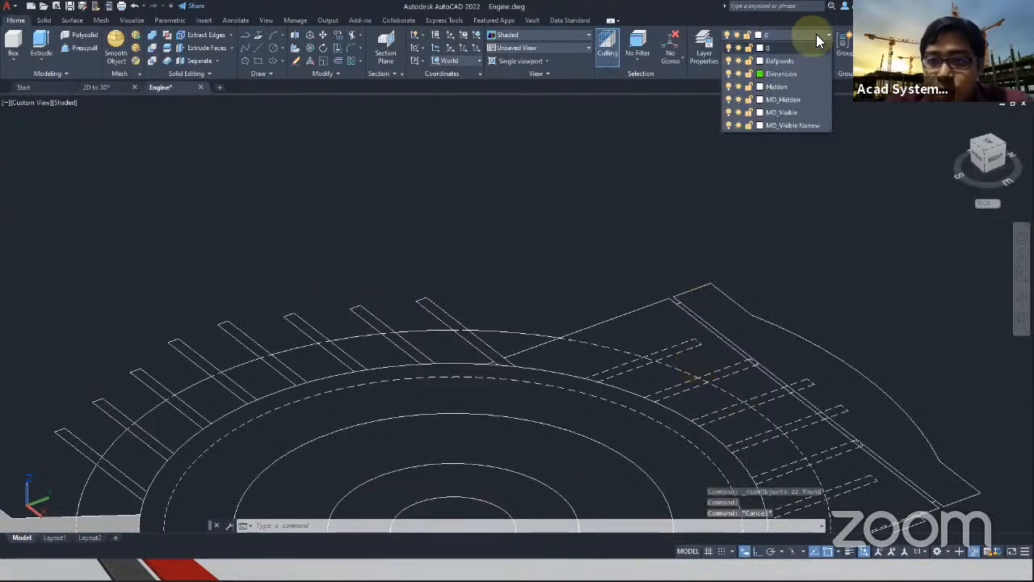
{"action": "left_click", "coordinate": [728, 99]}
{"action": "left_click", "coordinate": [713, 153]}
{"action": "key", "text": "Escape"}
{"action": "middle_click_drag", "start_coordinate": [691, 215], "coordinate": [370, 182]}
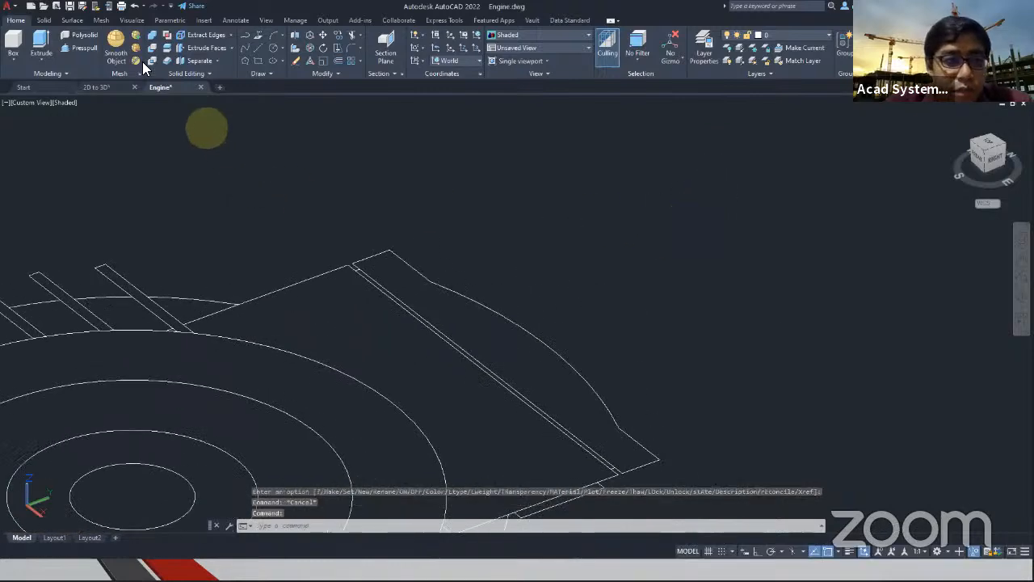
{"action": "left_click", "coordinate": [78, 48]}
{"action": "scroll", "coordinate": [371, 291], "scroll_direction": "up", "scroll_amount": 4}
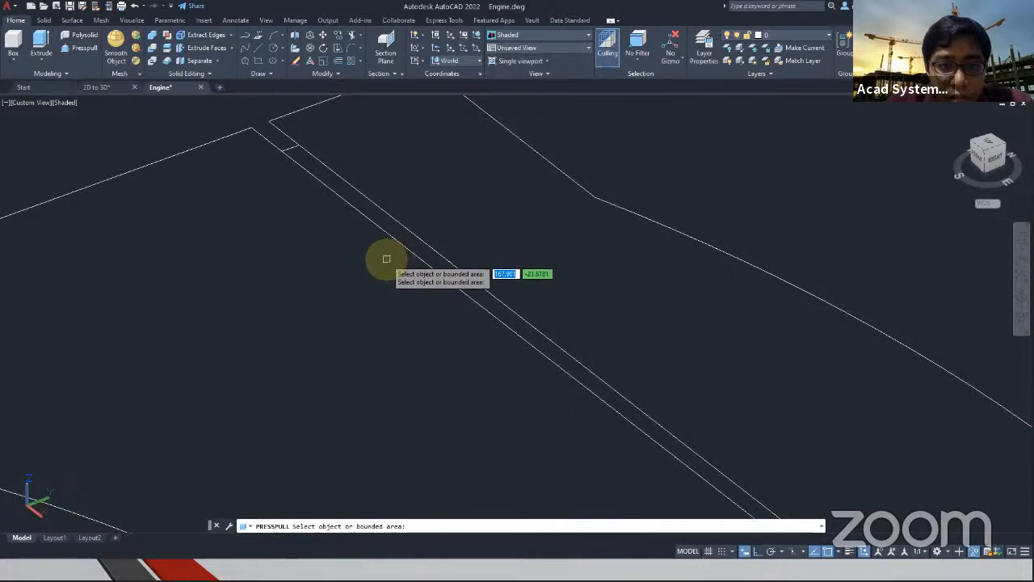
{"action": "key", "text": "Escape"}
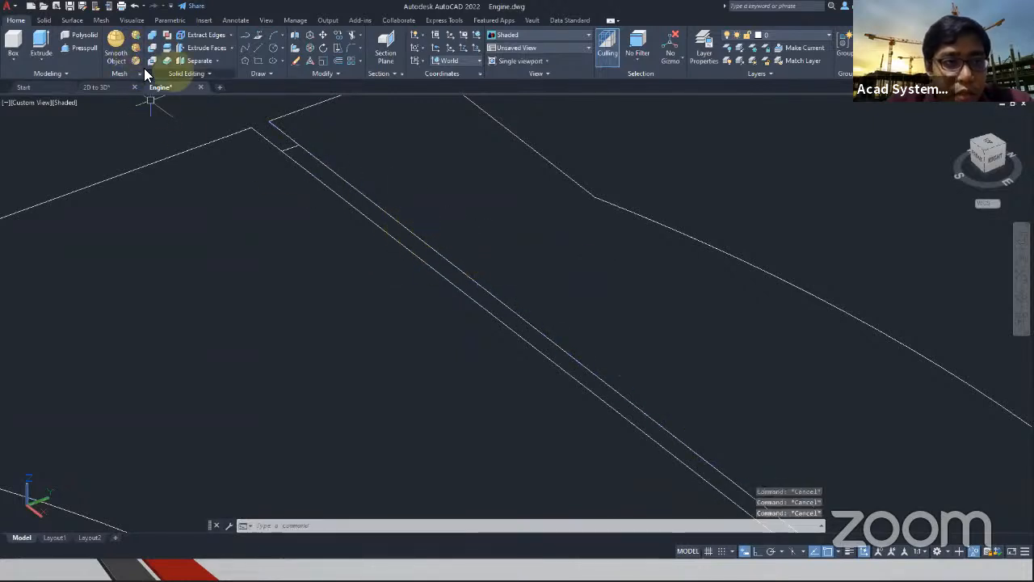
Start Presspull with the Multiple option and pick the terminal box body and its curved lid as bounded areas
{"action": "left_click", "coordinate": [76, 50]}
{"action": "scroll", "coordinate": [169, 238], "scroll_direction": "down", "scroll_amount": 5}
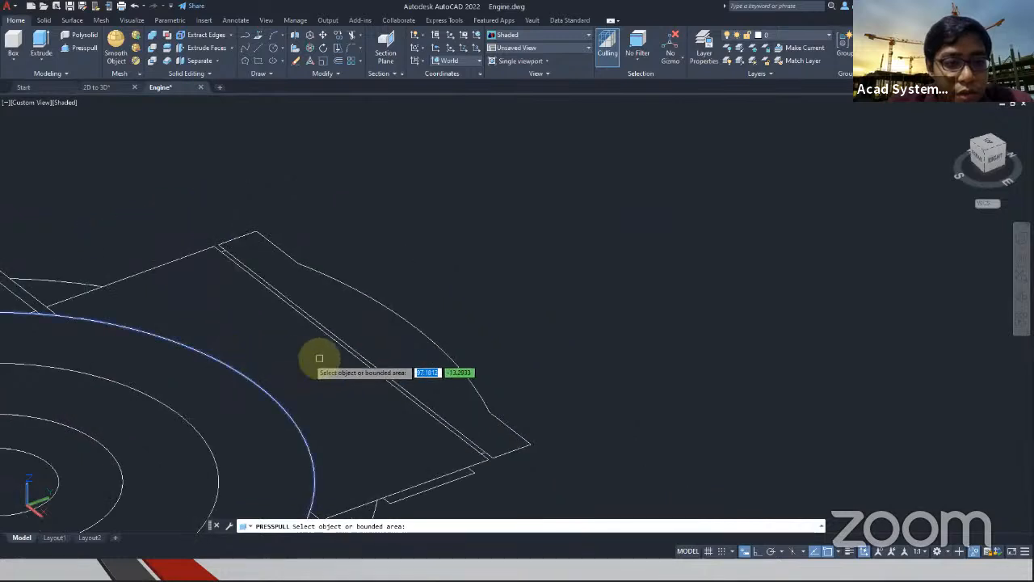
{"action": "left_click", "coordinate": [366, 345]}
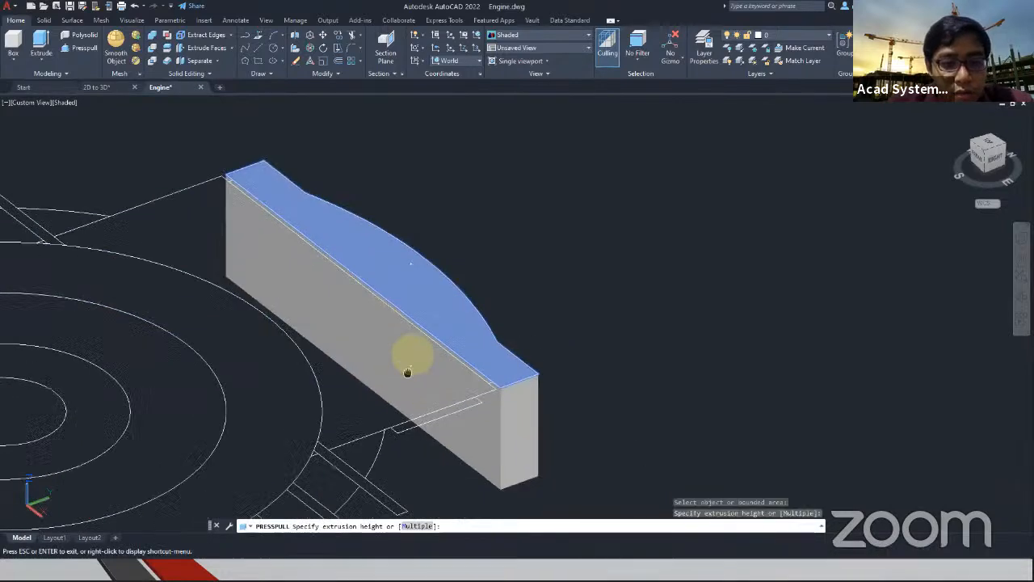
{"action": "left_click", "coordinate": [417, 526]}
{"action": "scroll", "coordinate": [522, 308], "scroll_direction": "up", "scroll_amount": 3}
{"action": "left_click", "coordinate": [525, 315]}
{"action": "scroll", "coordinate": [502, 404], "scroll_direction": "down", "scroll_amount": 6}
{"action": "middle_click_drag", "start_coordinate": [508, 378], "coordinate": [631, 384], "text": "shift"}
{"action": "scroll", "coordinate": [631, 335], "scroll_direction": "up", "scroll_amount": 6}
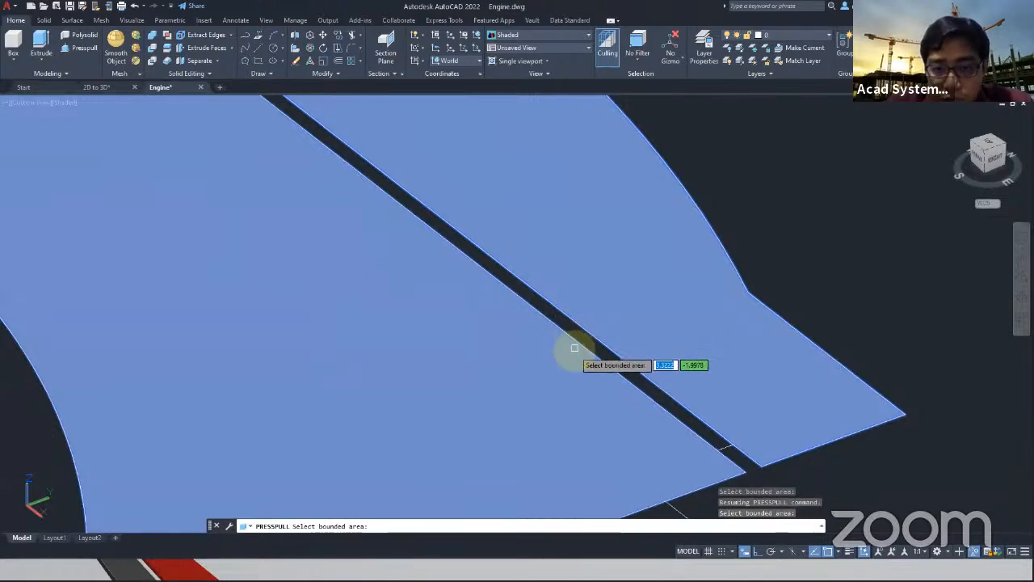
{"action": "scroll", "coordinate": [596, 362], "scroll_direction": "down", "scroll_amount": 5}
{"action": "scroll", "coordinate": [606, 377], "scroll_direction": "up", "scroll_amount": 4}
{"action": "middle_click_drag", "start_coordinate": [390, 404], "coordinate": [622, 182]}
{"action": "scroll", "coordinate": [393, 383], "scroll_direction": "down", "scroll_amount": 6}
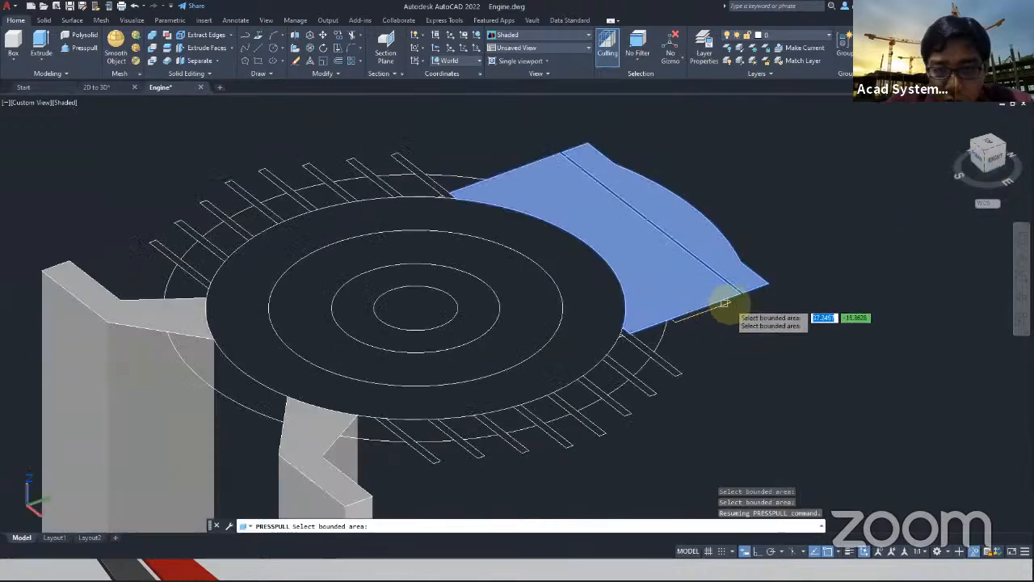
{"action": "left_click", "coordinate": [704, 307]}
Check the dimensioned engine views for the terminal box length and extrude the box and lid areas downward to a height of 140
{"action": "middle_click_drag", "start_coordinate": [416, 308], "coordinate": [818, 410]}
{"action": "scroll", "coordinate": [427, 268], "scroll_direction": "down", "scroll_amount": 7}
{"action": "middle_click_drag", "start_coordinate": [346, 240], "coordinate": [715, 443]}
{"action": "middle_click_drag", "start_coordinate": [216, 194], "coordinate": [393, 353]}
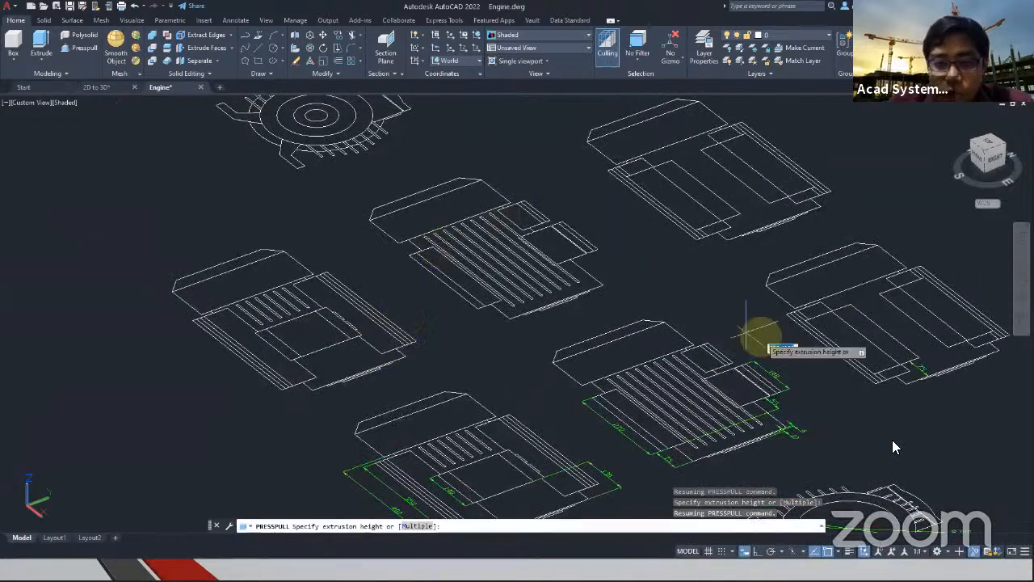
{"action": "scroll", "coordinate": [844, 400], "scroll_direction": "up", "scroll_amount": 8}
{"action": "middle_click_drag", "start_coordinate": [582, 208], "coordinate": [347, 109]}
{"action": "scroll", "coordinate": [347, 109], "scroll_direction": "down", "scroll_amount": 8}
{"action": "middle_click_drag", "start_coordinate": [760, 303], "coordinate": [397, 261]}
{"action": "middle_click_drag", "start_coordinate": [239, 247], "coordinate": [462, 326]}
{"action": "scroll", "coordinate": [455, 324], "scroll_direction": "up", "scroll_amount": 4}
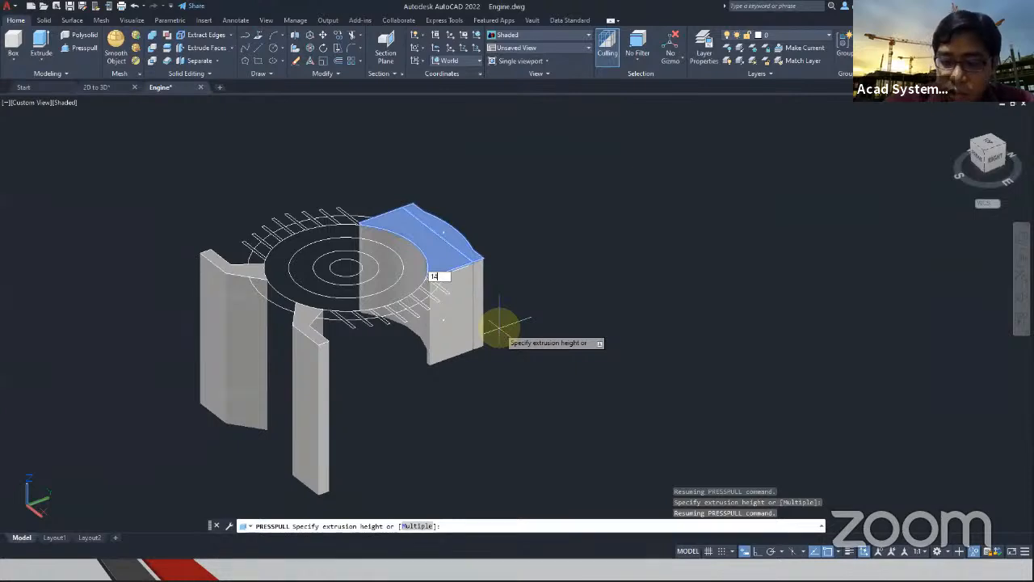
{"action": "type", "text": "0"}
{"action": "key", "text": "Return"}
{"action": "scroll", "coordinate": [504, 278], "scroll_direction": "up", "scroll_amount": 4}
{"action": "middle_click_drag", "start_coordinate": [427, 194], "coordinate": [522, 312]}
{"action": "scroll", "coordinate": [293, 183], "scroll_direction": "up", "scroll_amount": 4}
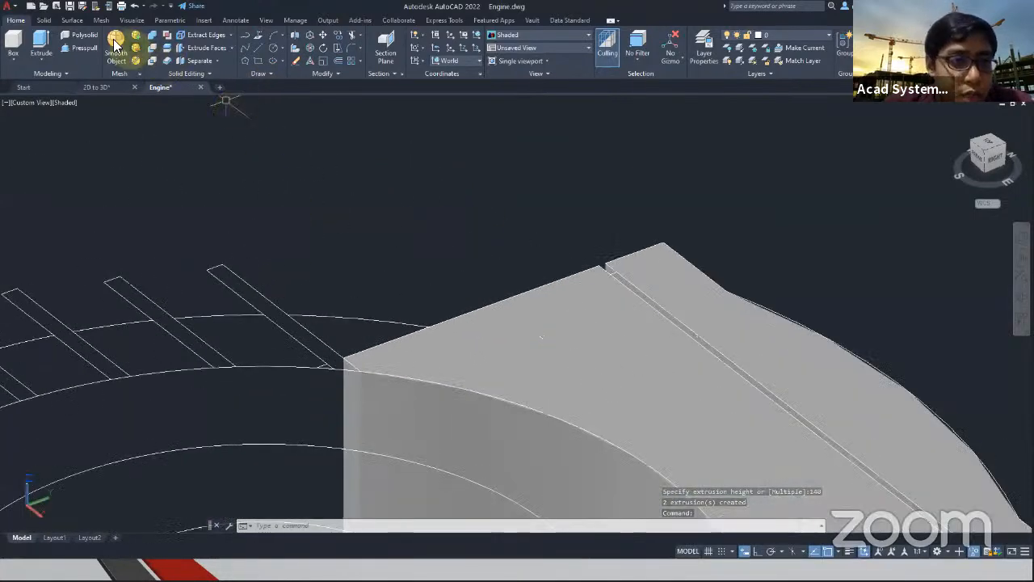
Start Presspull with the Multiple option and pick the two small triangular areas where the fins beside the terminal box meet the engine body circle
{"action": "left_click", "coordinate": [80, 47]}
{"action": "scroll", "coordinate": [323, 351], "scroll_direction": "up", "scroll_amount": 3}
{"action": "left_click", "coordinate": [269, 312]}
{"action": "scroll", "coordinate": [323, 363], "scroll_direction": "down", "scroll_amount": 4}
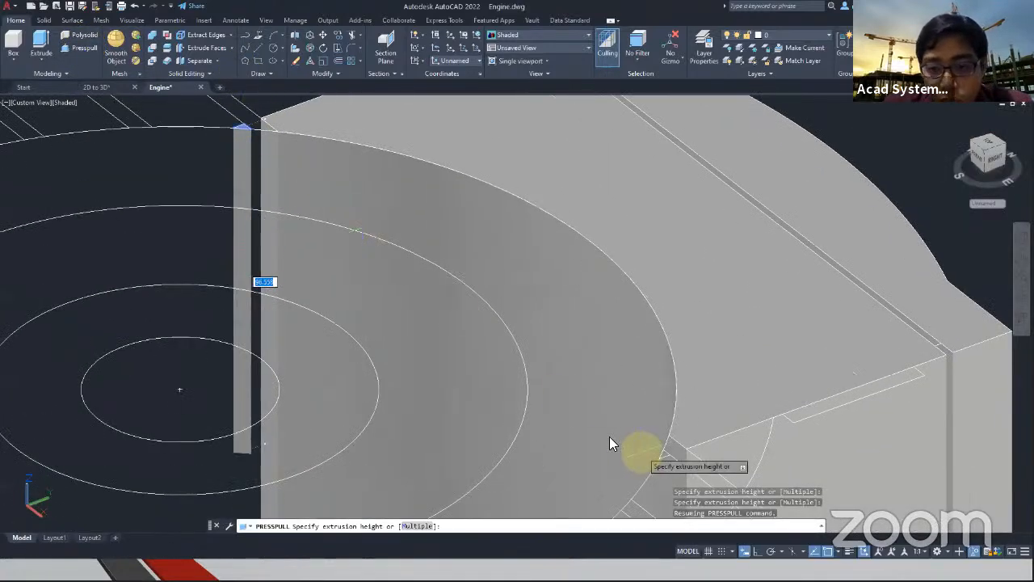
{"action": "middle_click_drag", "start_coordinate": [641, 453], "coordinate": [458, 343]}
{"action": "scroll", "coordinate": [457, 342], "scroll_direction": "up", "scroll_amount": 2}
{"action": "scroll", "coordinate": [506, 374], "scroll_direction": "up", "scroll_amount": 7}
{"action": "middle_click_drag", "start_coordinate": [482, 311], "coordinate": [511, 293]}
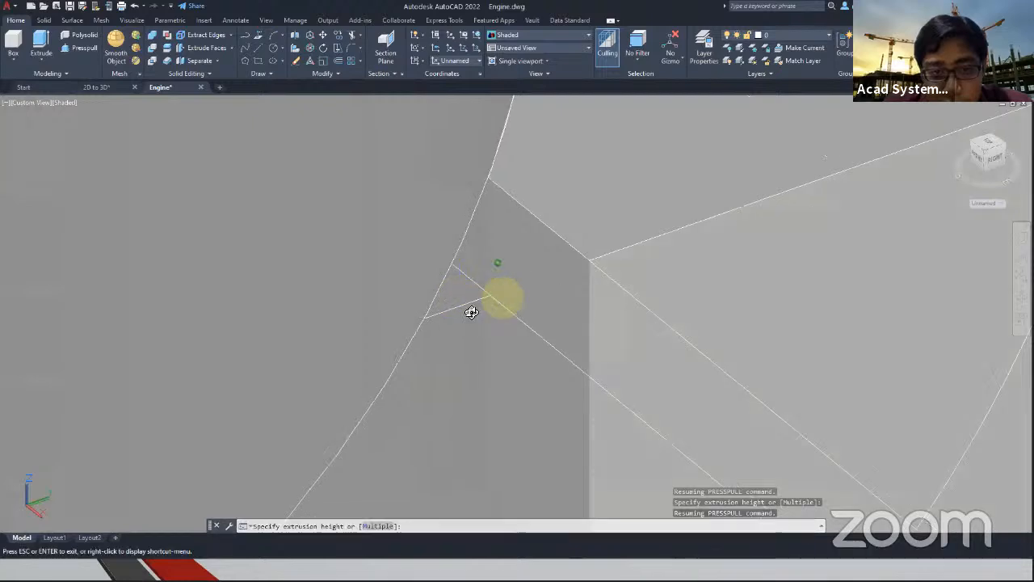
{"action": "scroll", "coordinate": [481, 312], "scroll_direction": "down", "scroll_amount": 5}
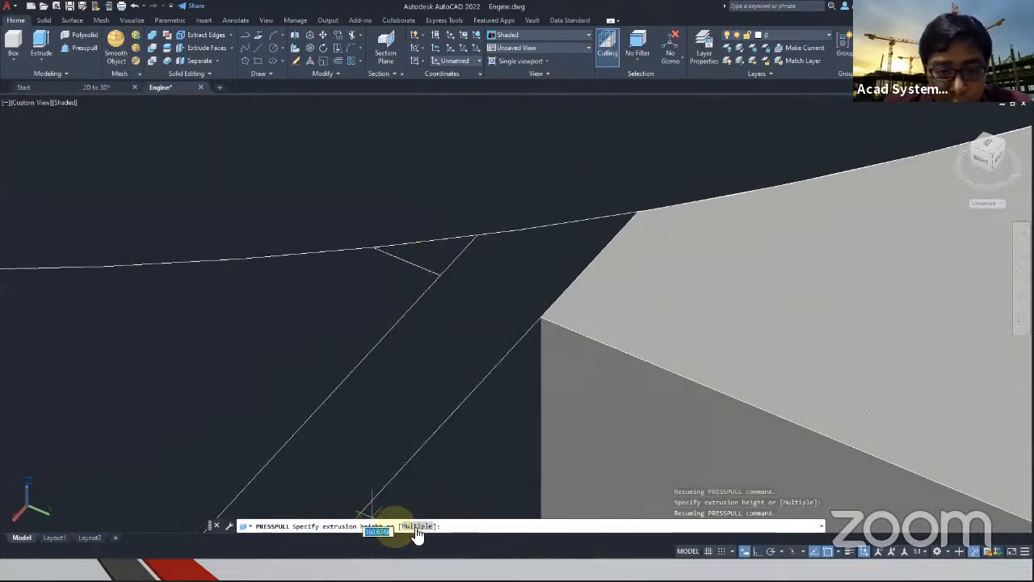
{"action": "left_click", "coordinate": [436, 251]}
{"action": "scroll", "coordinate": [619, 275], "scroll_direction": "down", "scroll_amount": 6}
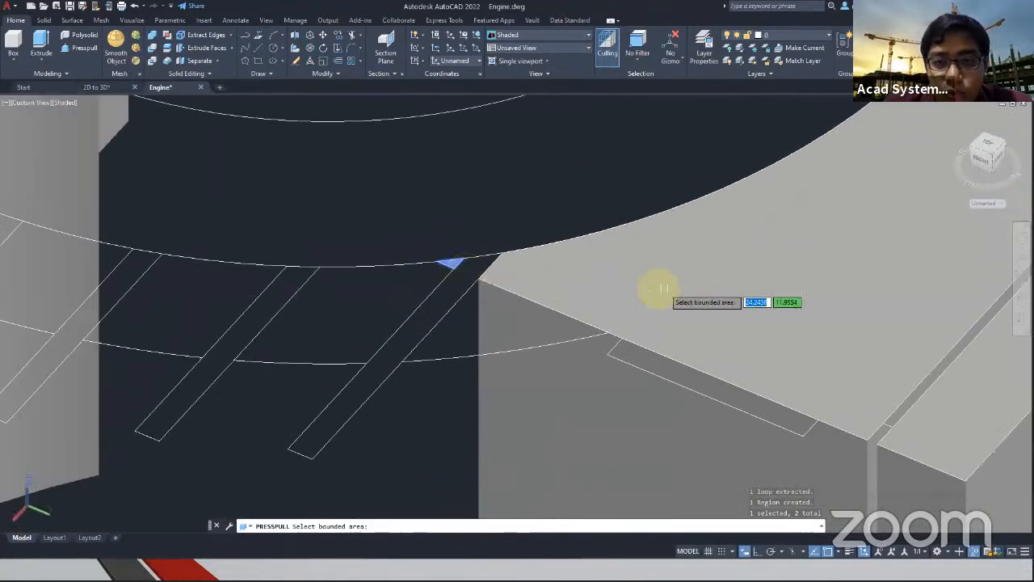
Extrude the two triangular areas downward until they are level with the bottom of the terminal box
{"action": "scroll", "coordinate": [461, 299], "scroll_direction": "up", "scroll_amount": 2}
{"action": "scroll", "coordinate": [521, 379], "scroll_direction": "up", "scroll_amount": 5}
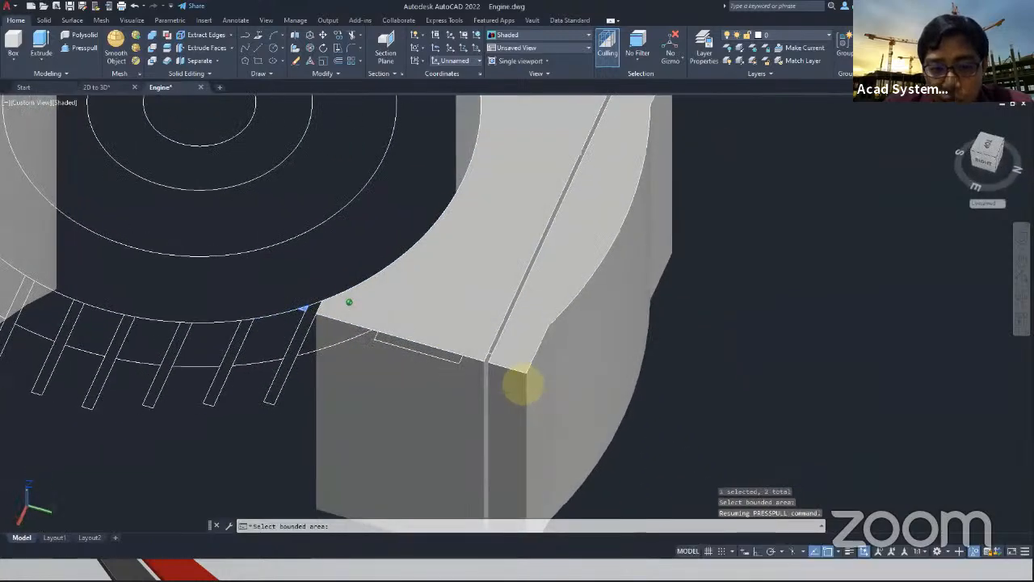
{"action": "scroll", "coordinate": [489, 351], "scroll_direction": "up", "scroll_amount": 2}
{"action": "middle_click_drag", "start_coordinate": [520, 363], "coordinate": [551, 385], "text": "shift"}
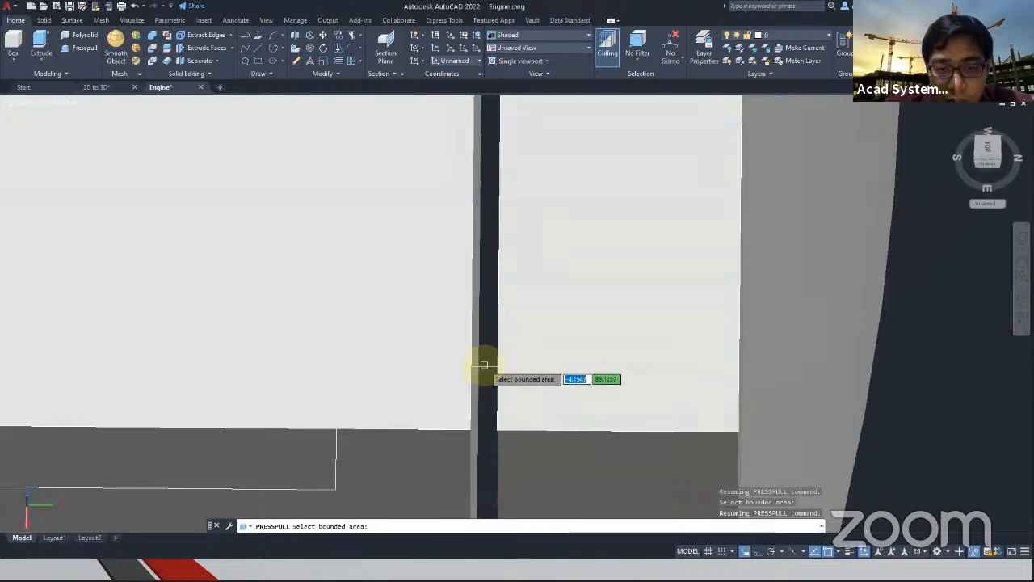
{"action": "scroll", "coordinate": [486, 369], "scroll_direction": "down", "scroll_amount": 6}
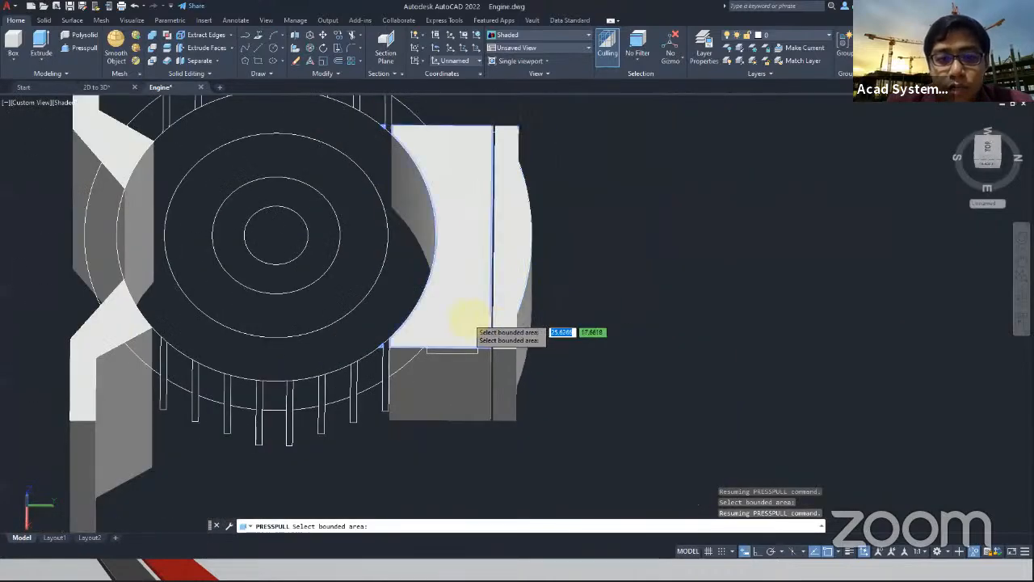
{"action": "middle_click_drag", "start_coordinate": [356, 307], "coordinate": [377, 328], "text": "shift"}
{"action": "left_click", "coordinate": [379, 340]}
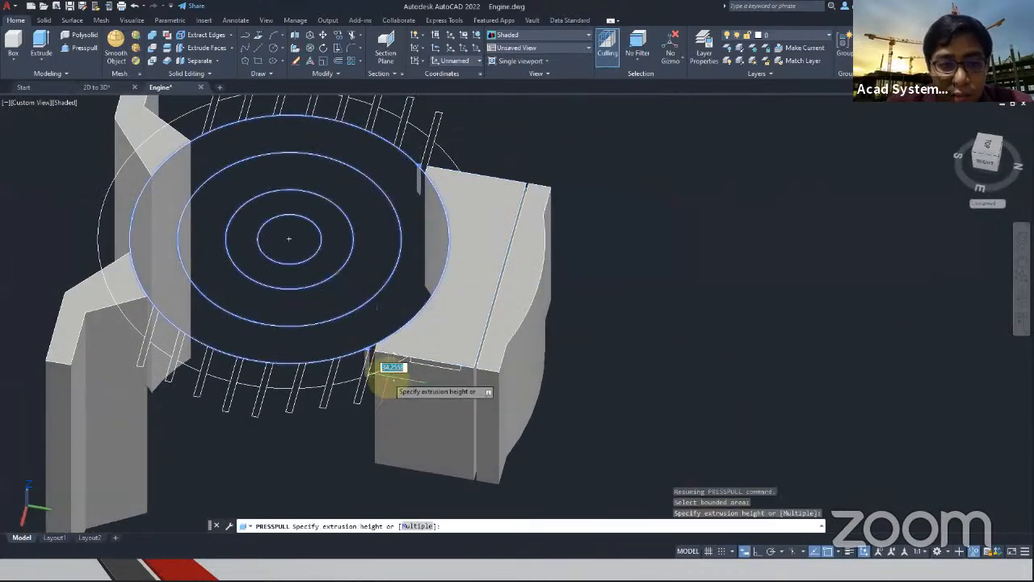
{"action": "scroll", "coordinate": [363, 469], "scroll_direction": "up", "scroll_amount": 5}
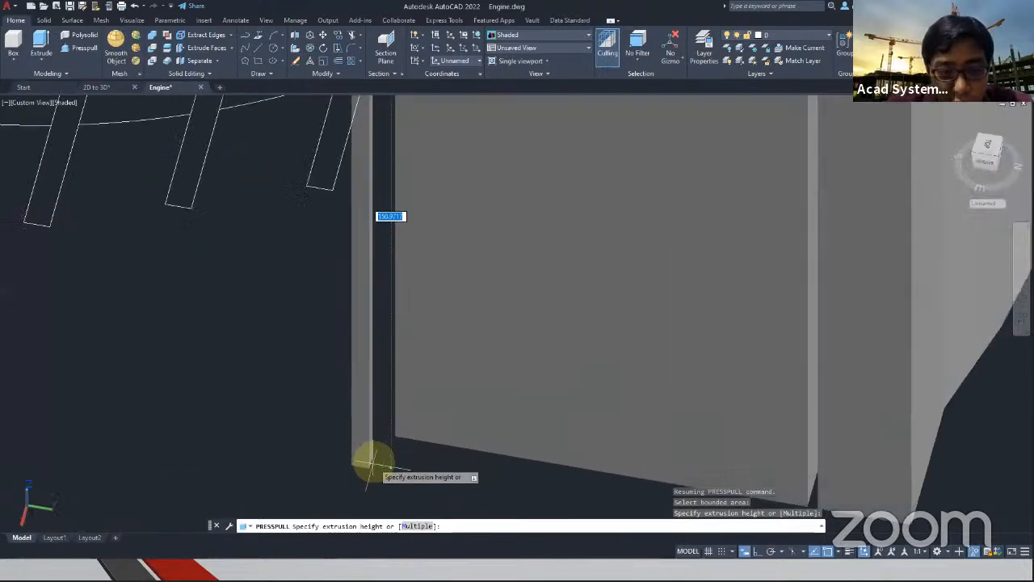
{"action": "left_click", "coordinate": [390, 438]}
{"action": "scroll", "coordinate": [550, 376], "scroll_direction": "down", "scroll_amount": 6}
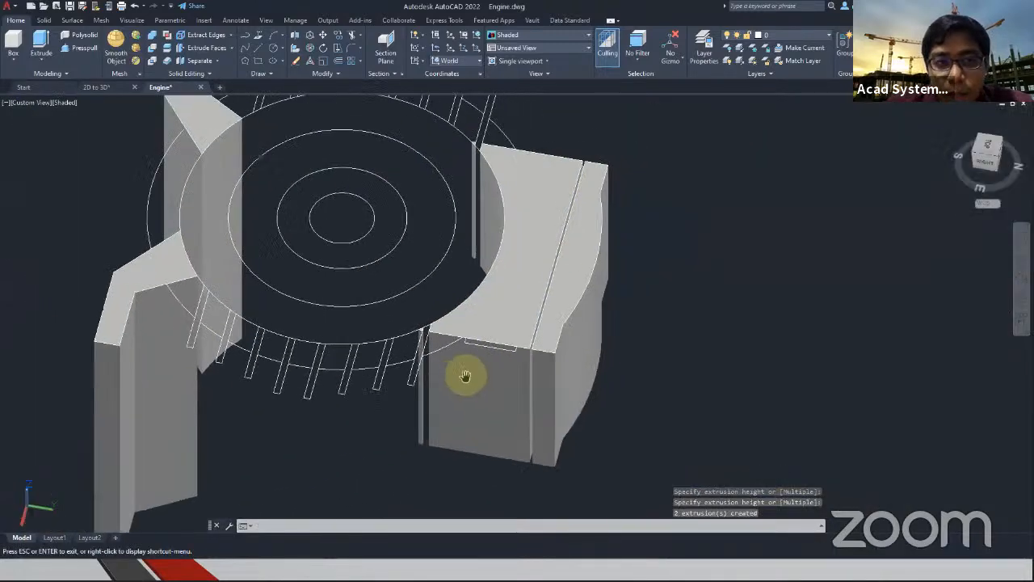
{"action": "left_click", "coordinate": [84, 45]}
{"action": "scroll", "coordinate": [700, 363], "scroll_direction": "up", "scroll_amount": 5}
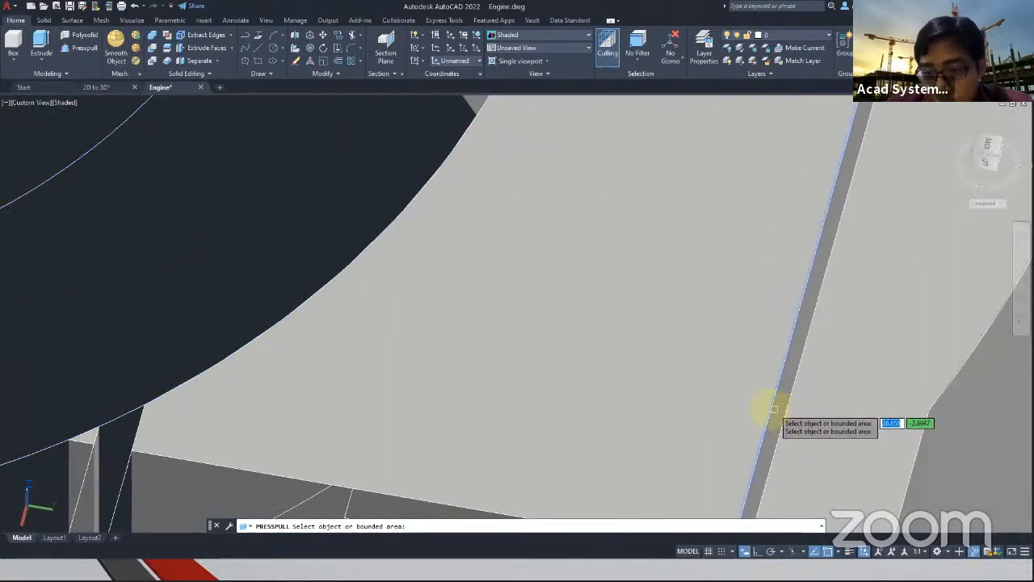
{"action": "middle_click_drag", "start_coordinate": [664, 381], "coordinate": [437, 263]}
{"action": "middle_click_drag", "start_coordinate": [497, 372], "coordinate": [618, 390], "text": "shift"}
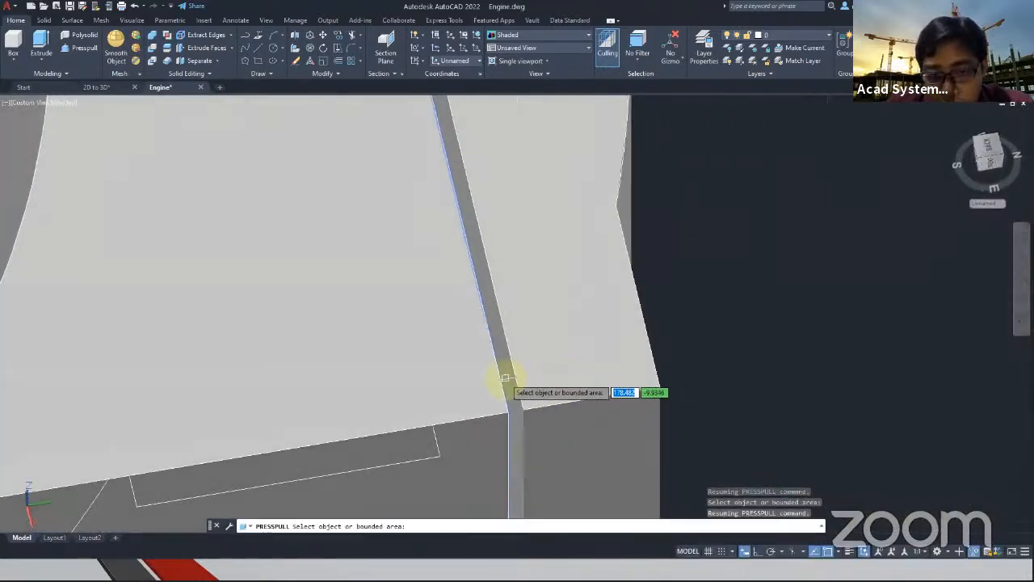
{"action": "middle_click_drag", "start_coordinate": [505, 369], "coordinate": [473, 221], "text": "shift"}
{"action": "key", "text": "Escape"}
{"action": "key", "text": "Escape"}
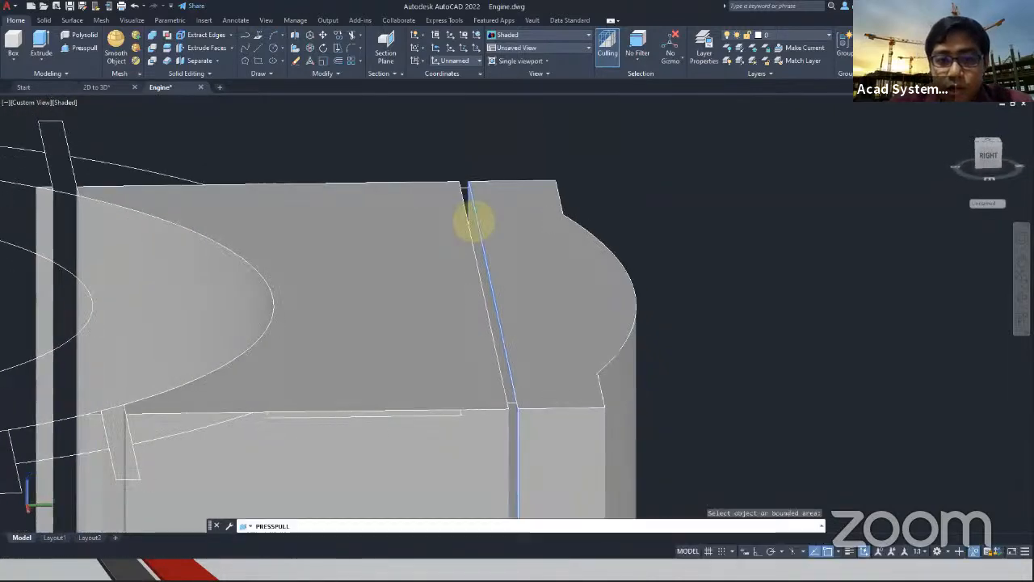
Select the extruded terminal box, its lid and the two small wedges with a crossing window and hide them
{"action": "scroll", "coordinate": [491, 260], "scroll_direction": "down", "scroll_amount": 5}
{"action": "middle_click_drag", "start_coordinate": [553, 430], "coordinate": [570, 306]}
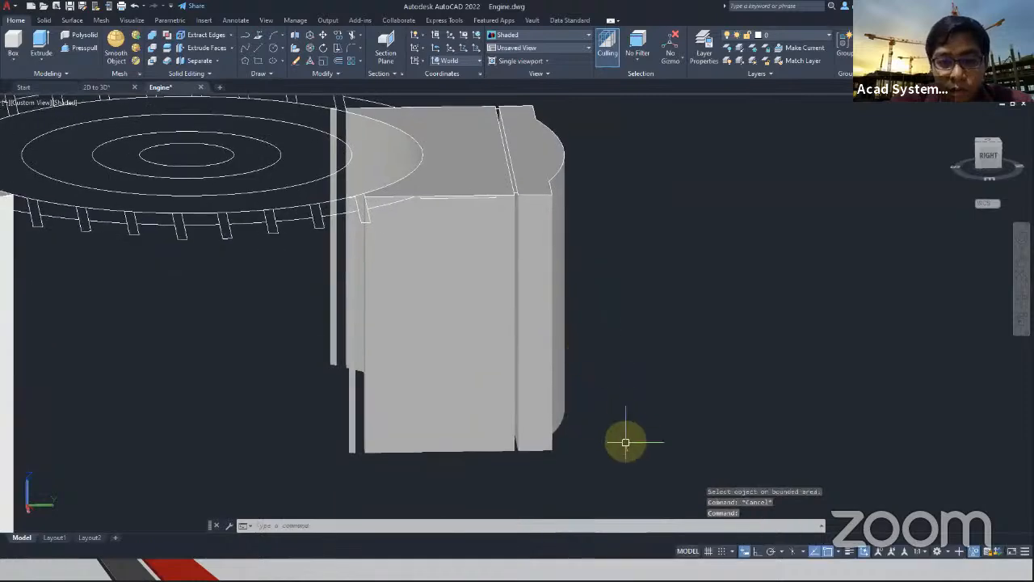
{"action": "left_click", "coordinate": [623, 448]}
{"action": "left_click", "coordinate": [223, 279]}
{"action": "right_click", "coordinate": [686, 291]}
{"action": "mouse_move", "coordinate": [758, 341]}
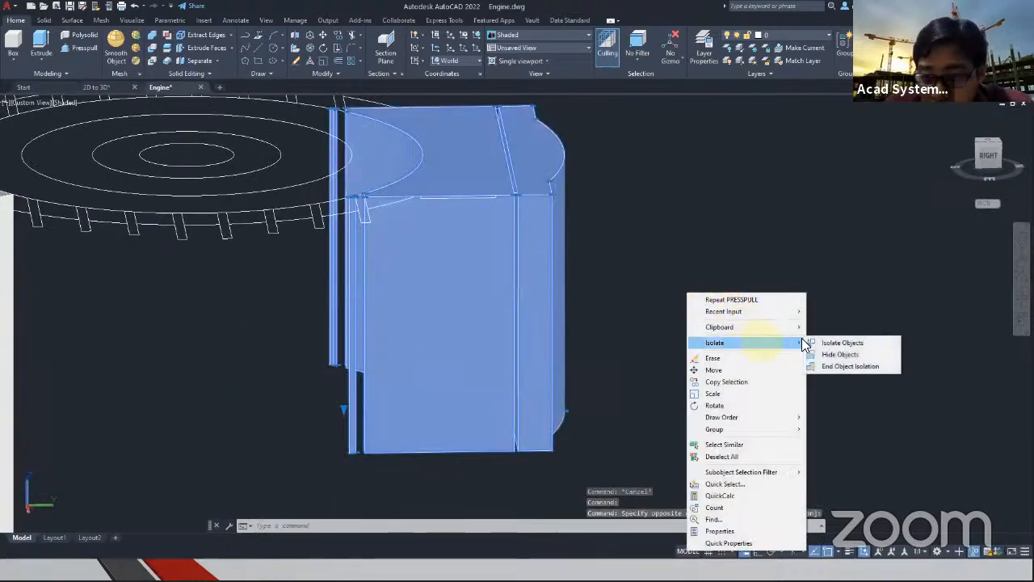
{"action": "left_click", "coordinate": [839, 355]}
Turn on the MD_Hidden layer to show the dashed lines around the terminal box outline
{"action": "middle_click_drag", "start_coordinate": [619, 138], "coordinate": [576, 253], "text": "shift"}
{"action": "left_click", "coordinate": [784, 34]}
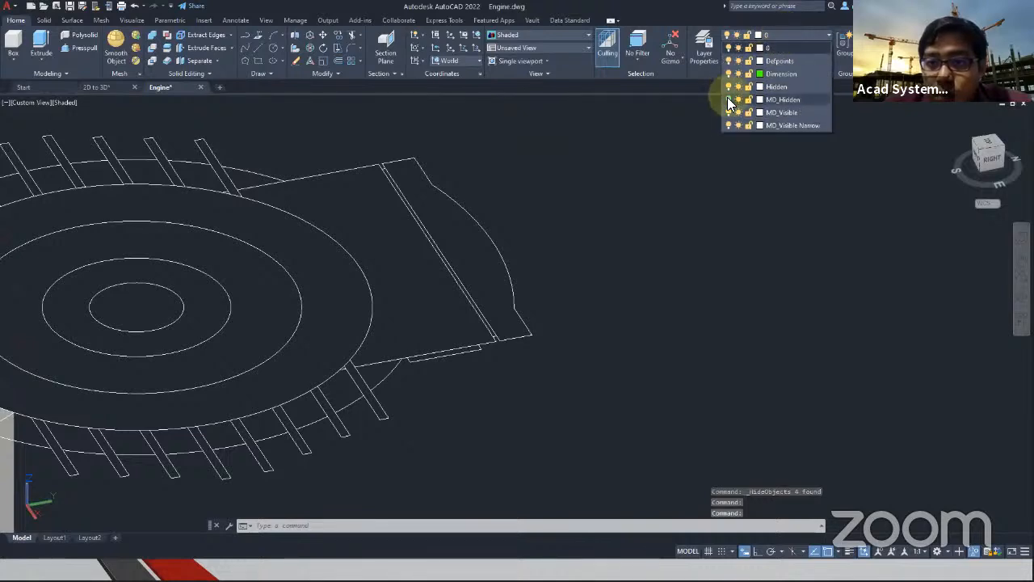
{"action": "left_click", "coordinate": [469, 148]}
{"action": "scroll", "coordinate": [430, 188], "scroll_direction": "up", "scroll_amount": 6}
{"action": "middle_click_drag", "start_coordinate": [430, 188], "coordinate": [188, 239]}
{"action": "middle_click_drag", "start_coordinate": [101, 263], "coordinate": [468, 235]}
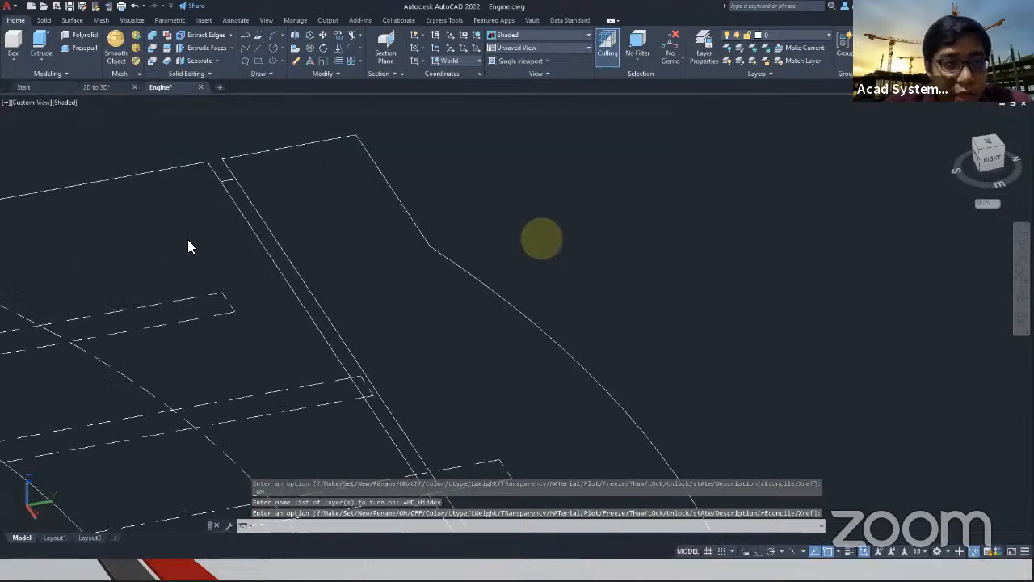
{"action": "left_click", "coordinate": [81, 46]}
{"action": "left_click", "coordinate": [278, 254]}
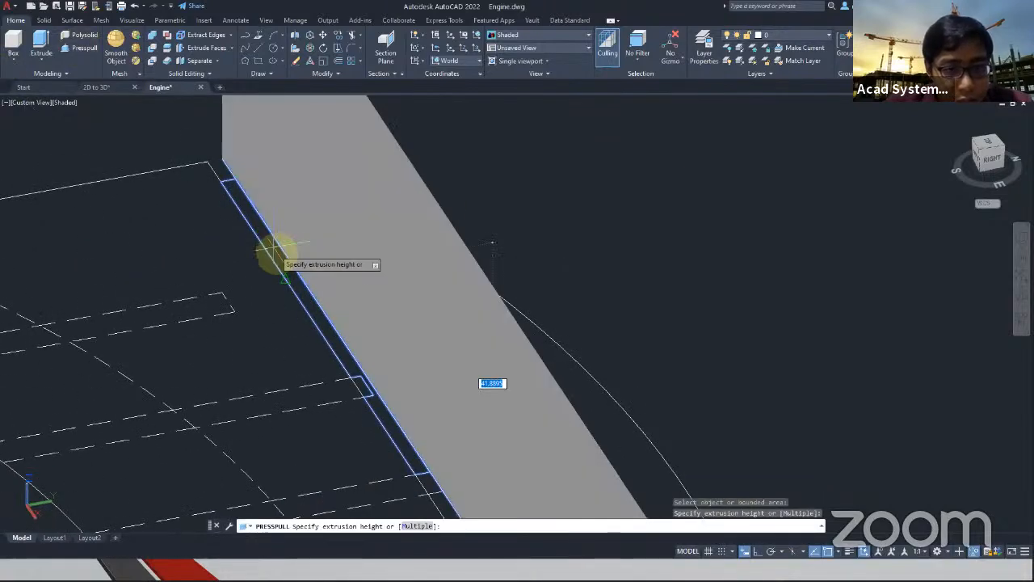
{"action": "left_click", "coordinate": [277, 253]}
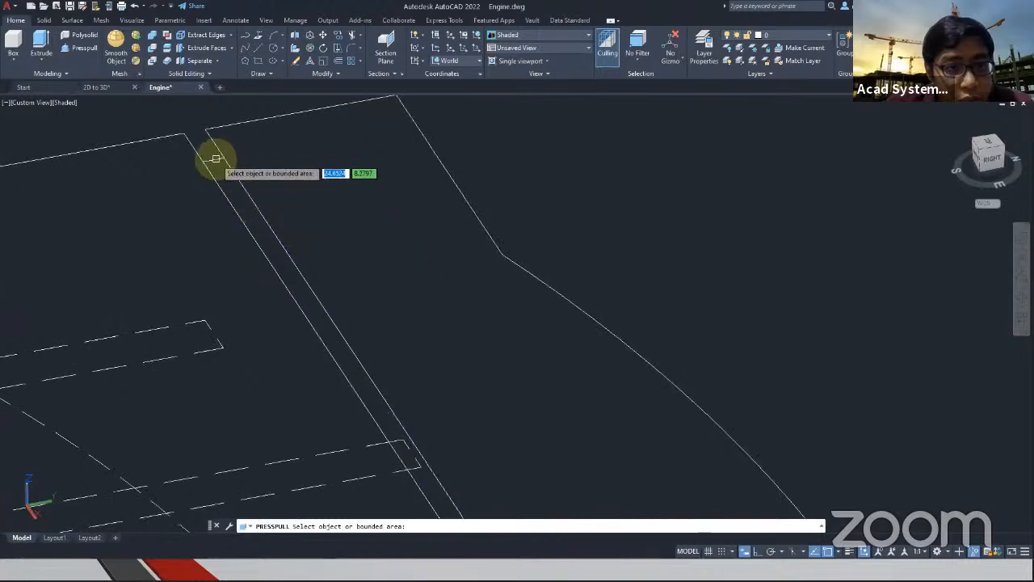
{"action": "key", "text": "Escape"}
Start Presspull with the Multiple option and pick the first segments of the thin gap strip between the terminal box and its lid
{"action": "middle_click_drag", "start_coordinate": [240, 196], "coordinate": [535, 213], "text": "shift"}
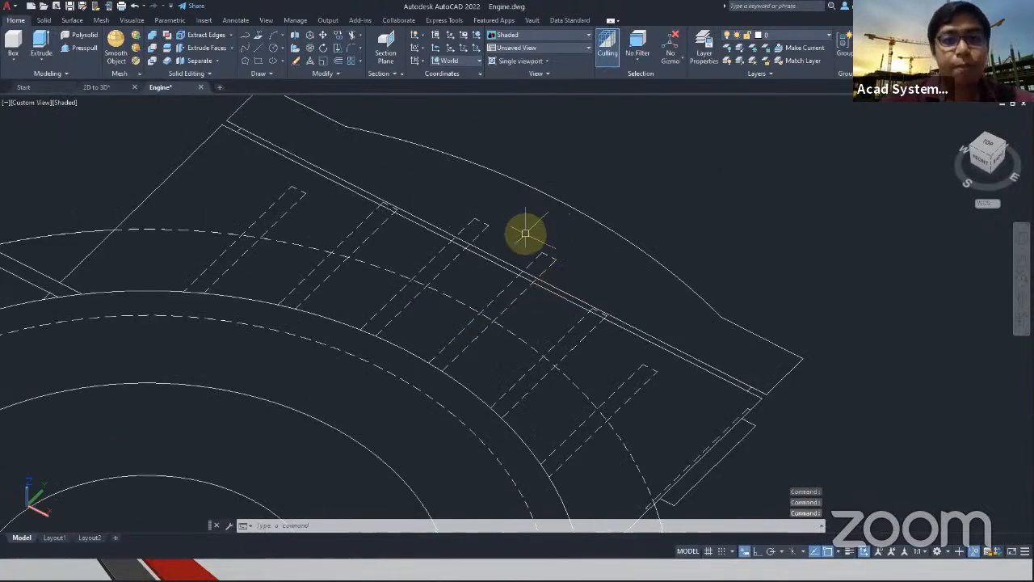
{"action": "middle_click_drag", "start_coordinate": [430, 274], "coordinate": [494, 286], "text": "shift"}
{"action": "left_click", "coordinate": [81, 47]}
{"action": "scroll", "coordinate": [296, 261], "scroll_direction": "up", "scroll_amount": 5}
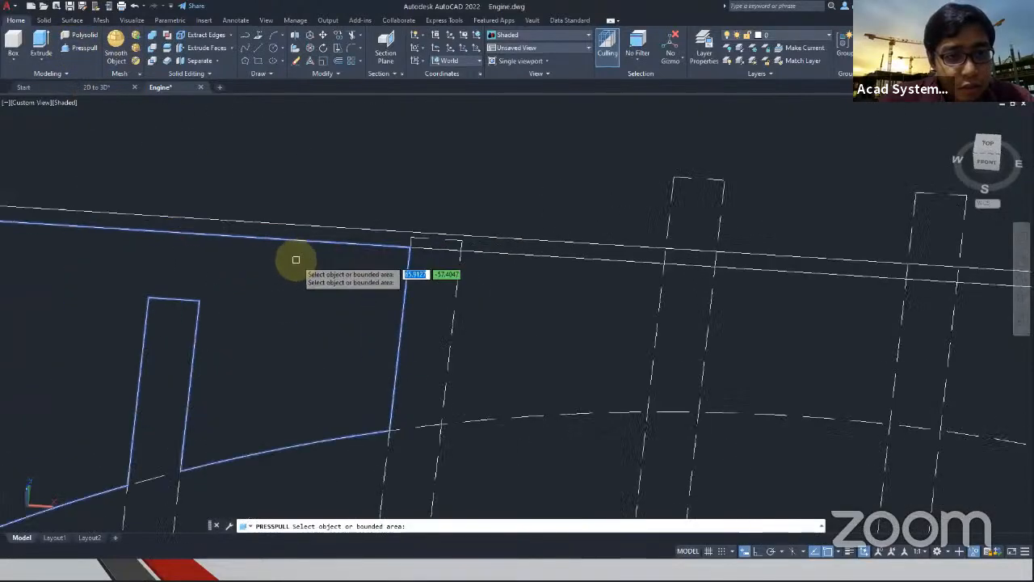
{"action": "left_click", "coordinate": [399, 216]}
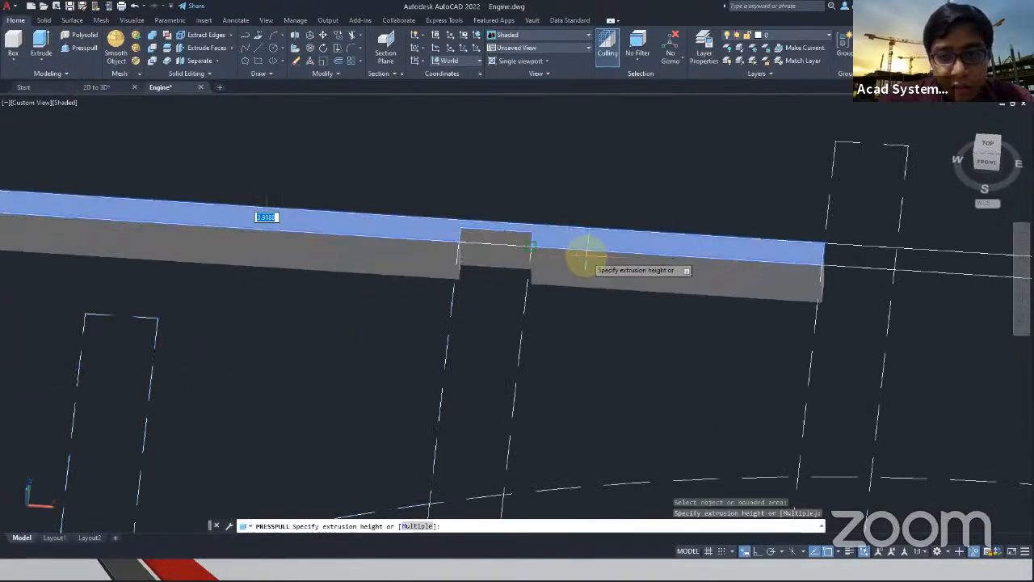
{"action": "scroll", "coordinate": [589, 261], "scroll_direction": "down", "scroll_amount": 2}
{"action": "left_click", "coordinate": [421, 525]}
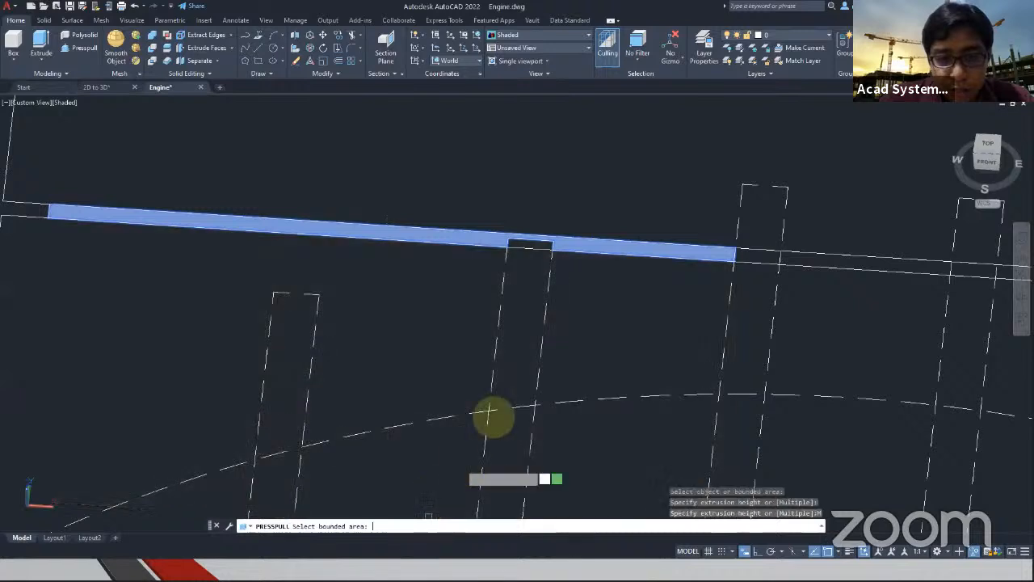
{"action": "left_click", "coordinate": [531, 245]}
{"action": "left_click", "coordinate": [766, 262]}
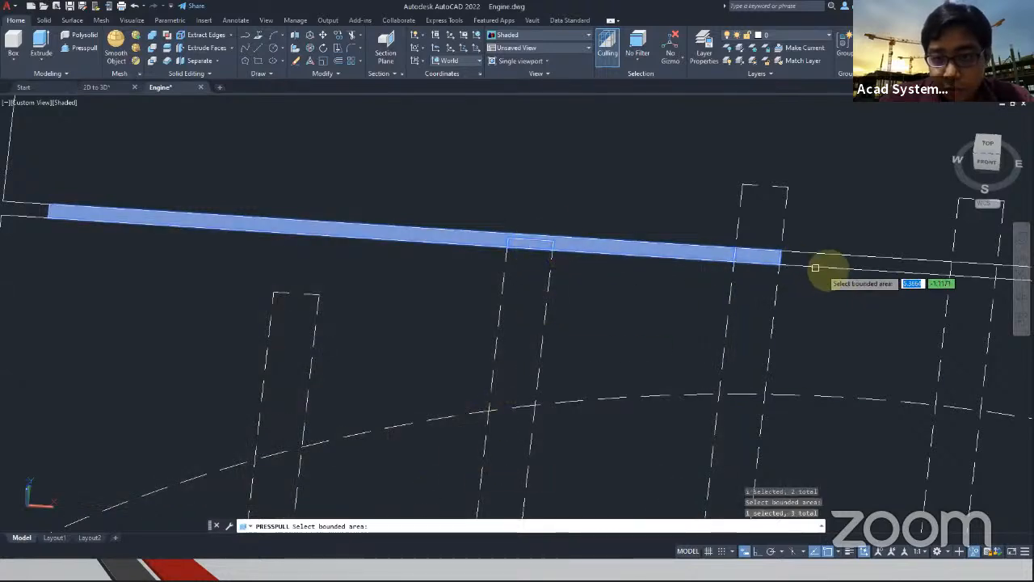
{"action": "left_click", "coordinate": [838, 264]}
Add the remaining segments of the thin gap strip to the Presspull selection, up to its far end
{"action": "middle_click_drag", "start_coordinate": [773, 296], "coordinate": [387, 295]}
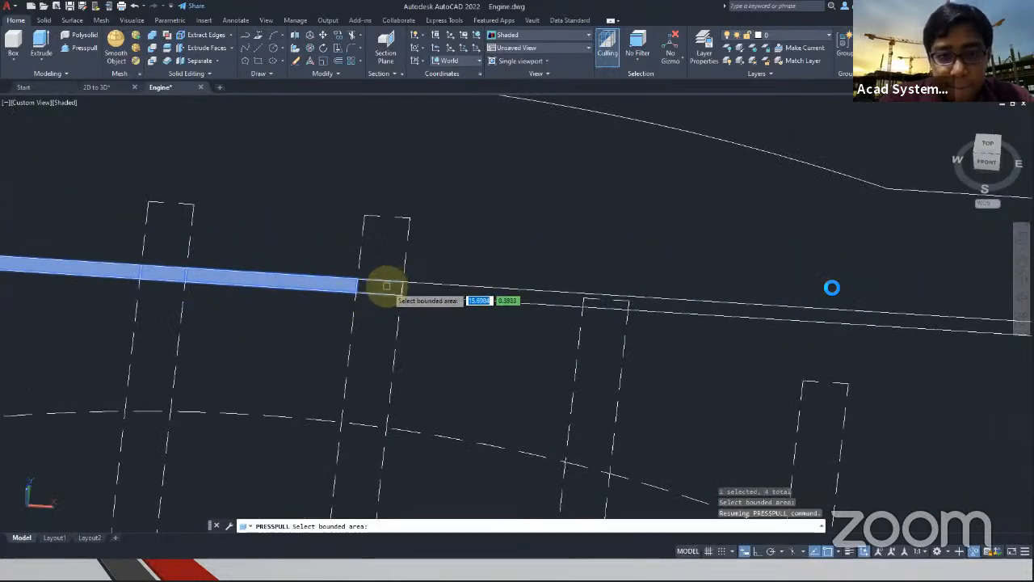
{"action": "scroll", "coordinate": [615, 303], "scroll_direction": "up", "scroll_amount": 3}
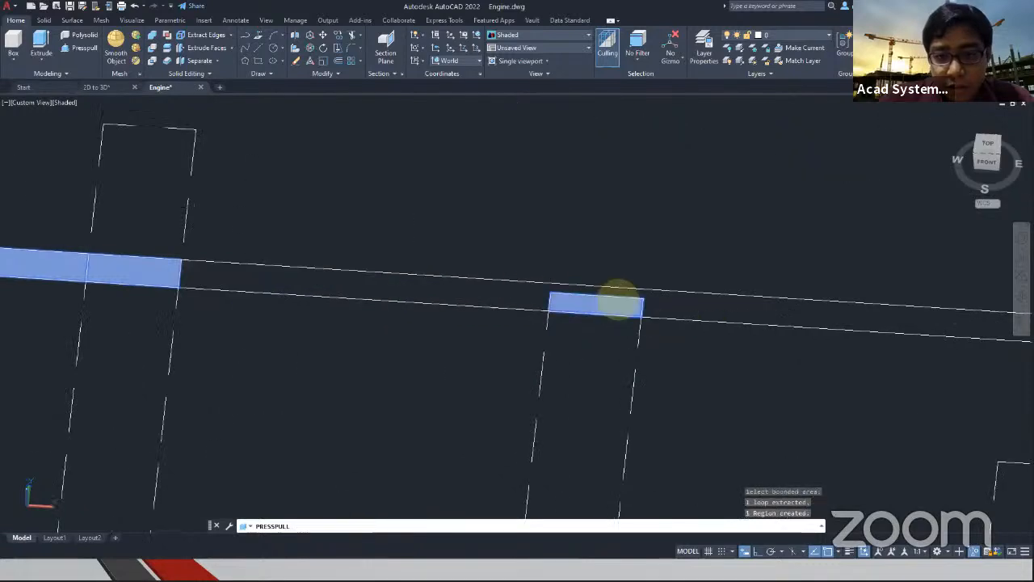
{"action": "scroll", "coordinate": [526, 334], "scroll_direction": "down", "scroll_amount": 3}
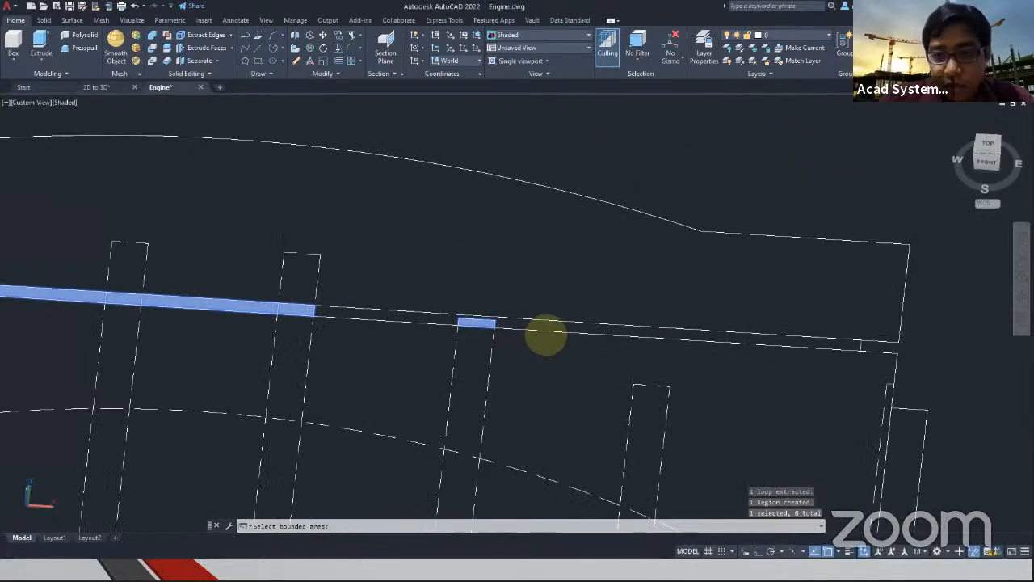
{"action": "left_click", "coordinate": [834, 345]}
{"action": "scroll", "coordinate": [536, 423], "scroll_direction": "down", "scroll_amount": 3}
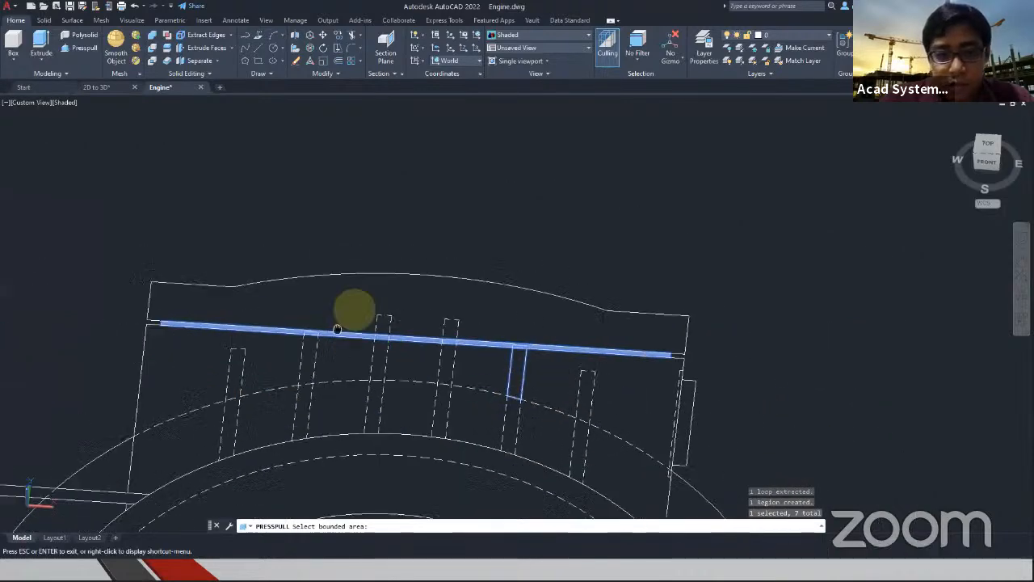
Check the terminal box length in the dimensioned view and extrude the picked gap strip areas downward to match the 140 dimension
{"action": "middle_click_drag", "start_coordinate": [286, 363], "coordinate": [412, 287]}
{"action": "middle_click_drag", "start_coordinate": [2, 343], "coordinate": [697, 342]}
{"action": "scroll", "coordinate": [181, 324], "scroll_direction": "down", "scroll_amount": 4}
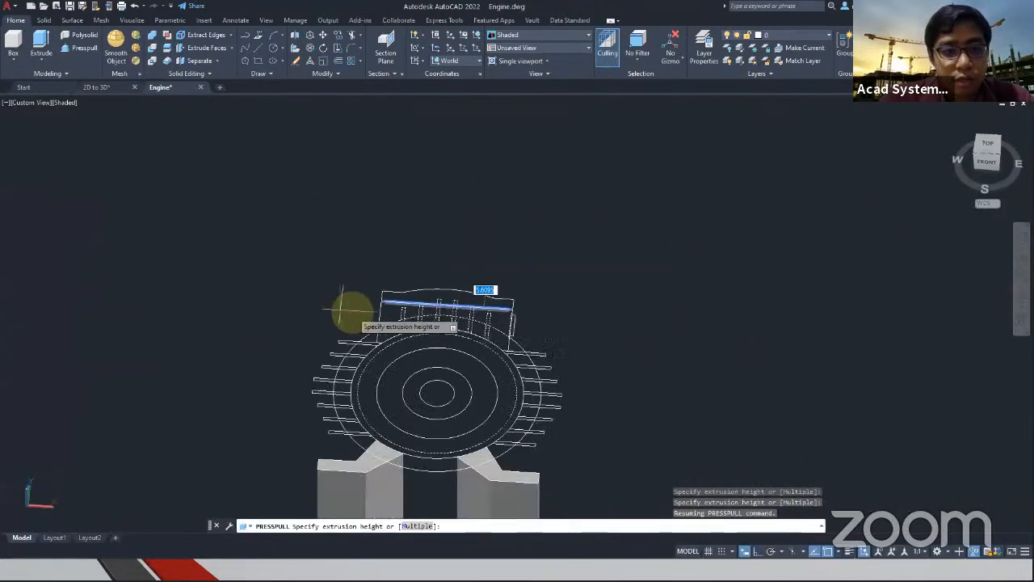
{"action": "middle_click_drag", "start_coordinate": [345, 309], "coordinate": [734, 320]}
{"action": "scroll", "coordinate": [337, 377], "scroll_direction": "up", "scroll_amount": 2}
{"action": "scroll", "coordinate": [203, 365], "scroll_direction": "down", "scroll_amount": 5}
{"action": "scroll", "coordinate": [144, 356], "scroll_direction": "up", "scroll_amount": 8}
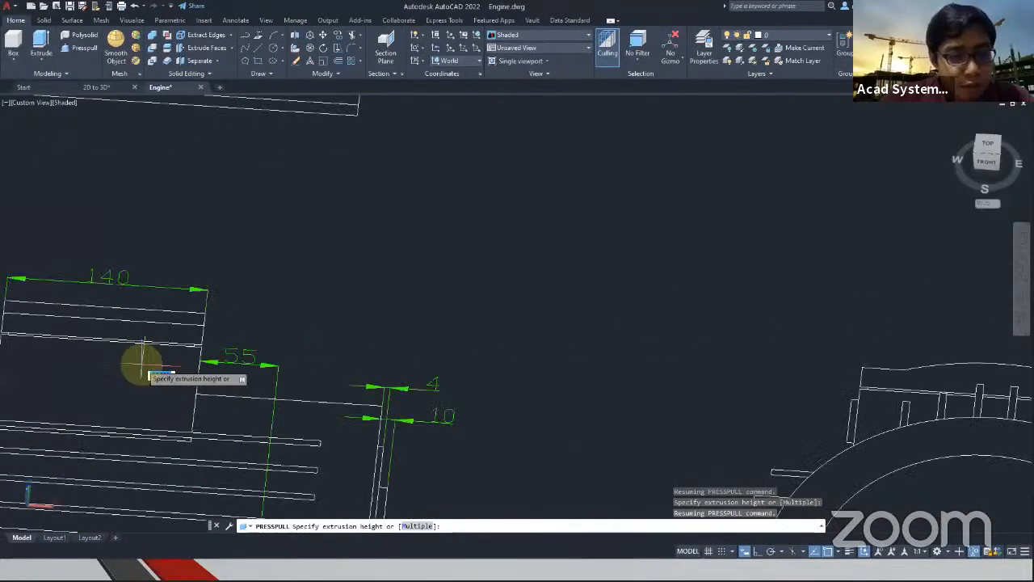
{"action": "scroll", "coordinate": [129, 316], "scroll_direction": "down", "scroll_amount": 4}
{"action": "middle_click_drag", "start_coordinate": [809, 382], "coordinate": [723, 390], "text": "shift"}
{"action": "middle_click_drag", "start_coordinate": [725, 438], "coordinate": [452, 263]}
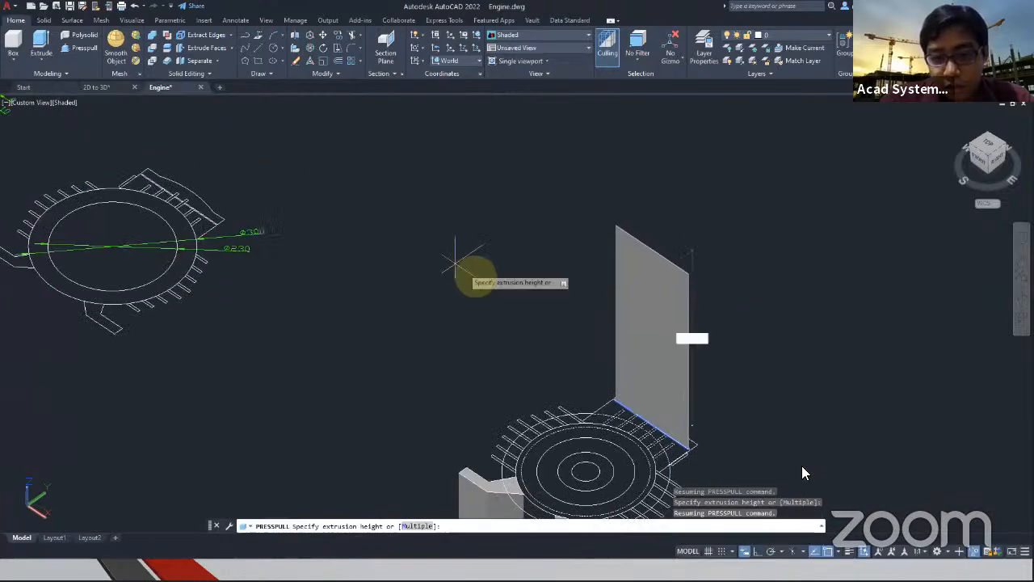
{"action": "middle_click_drag", "start_coordinate": [773, 441], "coordinate": [732, 396]}
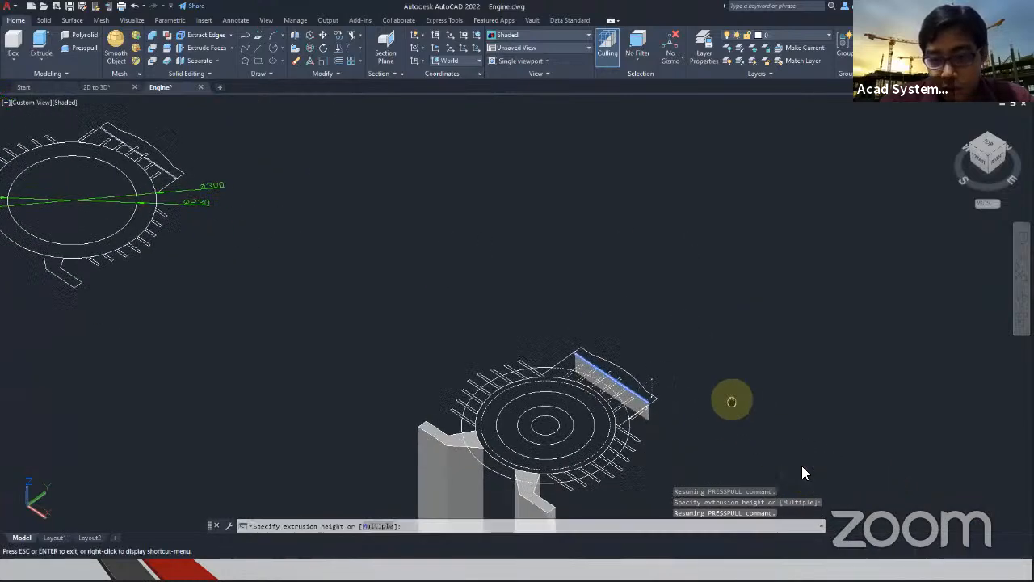
{"action": "left_click", "coordinate": [749, 447]}
{"action": "key", "text": "Escape"}
{"action": "key", "text": "Escape"}
Examine the dimensioned 2D engine views for the lengths and offsets of the terminal box, cooling fins and end cover
{"action": "scroll", "coordinate": [380, 389], "scroll_direction": "down", "scroll_amount": 2}
{"action": "middle_click_drag", "start_coordinate": [371, 395], "coordinate": [429, 343]}
{"action": "middle_click_drag", "start_coordinate": [226, 339], "coordinate": [692, 457]}
{"action": "scroll", "coordinate": [472, 325], "scroll_direction": "up", "scroll_amount": 4}
{"action": "mouse_move", "coordinate": [489, 327]}
{"action": "middle_mouse_down"}
{"action": "mouse_move", "coordinate": [428, 380]}
{"action": "mouse_move", "coordinate": [417, 416]}
{"action": "middle_mouse_up"}
{"action": "scroll", "coordinate": [446, 227], "scroll_direction": "up", "scroll_amount": 2}
{"action": "scroll", "coordinate": [416, 180], "scroll_direction": "down", "scroll_amount": 4}
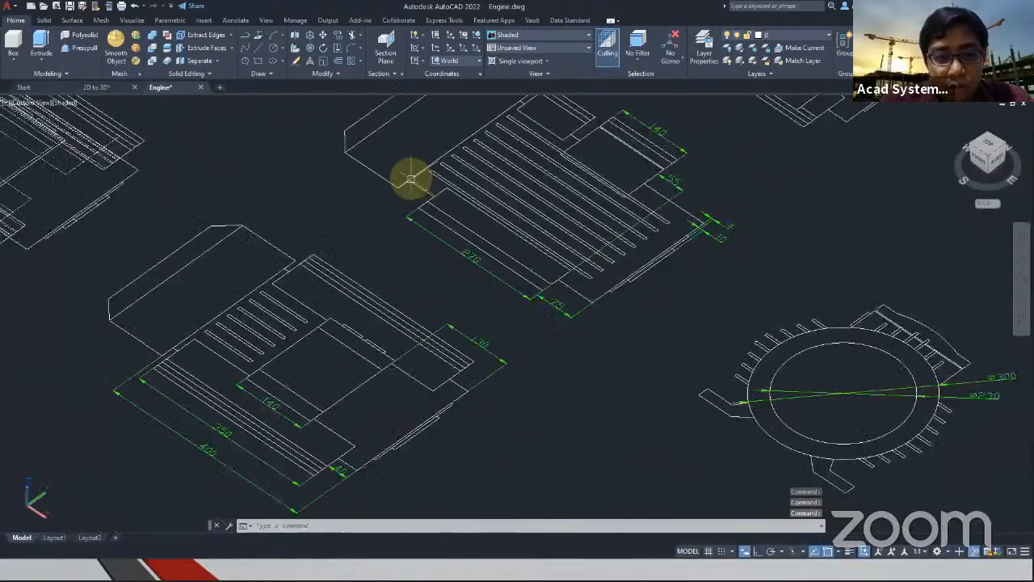
{"action": "scroll", "coordinate": [371, 327], "scroll_direction": "up", "scroll_amount": 4}
{"action": "middle_click_drag", "start_coordinate": [510, 336], "coordinate": [441, 430]}
{"action": "scroll", "coordinate": [443, 426], "scroll_direction": "down", "scroll_amount": 4}
{"action": "scroll", "coordinate": [574, 281], "scroll_direction": "down", "scroll_amount": 2}
{"action": "middle_click_drag", "start_coordinate": [716, 287], "coordinate": [503, 260]}
{"action": "scroll", "coordinate": [731, 454], "scroll_direction": "up", "scroll_amount": 4}
{"action": "scroll", "coordinate": [635, 433], "scroll_direction": "down", "scroll_amount": 3}
{"action": "middle_click_drag", "start_coordinate": [207, 230], "coordinate": [494, 455]}
{"action": "scroll", "coordinate": [334, 313], "scroll_direction": "up", "scroll_amount": 4}
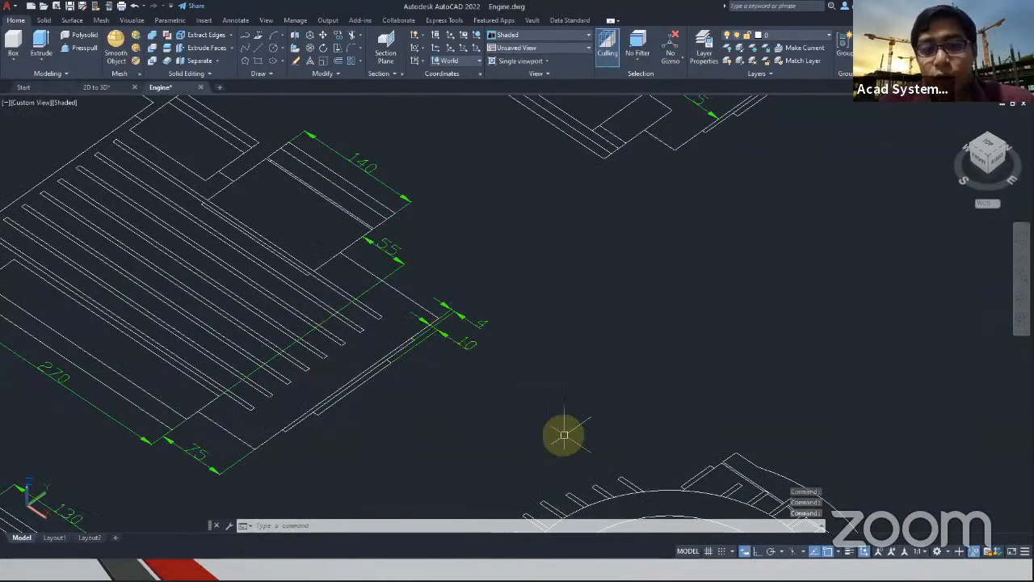
{"action": "middle_click_drag", "start_coordinate": [550, 434], "coordinate": [413, 221]}
{"action": "scroll", "coordinate": [605, 337], "scroll_direction": "down", "scroll_amount": 4}
{"action": "scroll", "coordinate": [605, 340], "scroll_direction": "up", "scroll_amount": 5}
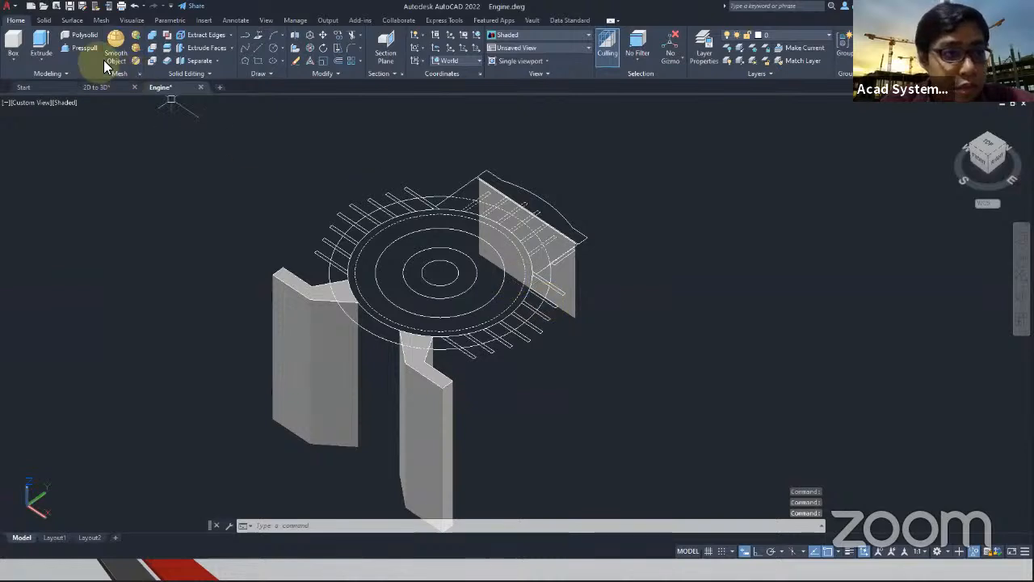
Presspull the end cover's outer ring up by 4 and the inner ring around the shaft hole by 10
{"action": "scroll", "coordinate": [538, 307], "scroll_direction": "up", "scroll_amount": 2}
{"action": "middle_click_drag", "start_coordinate": [406, 254], "coordinate": [397, 298]}
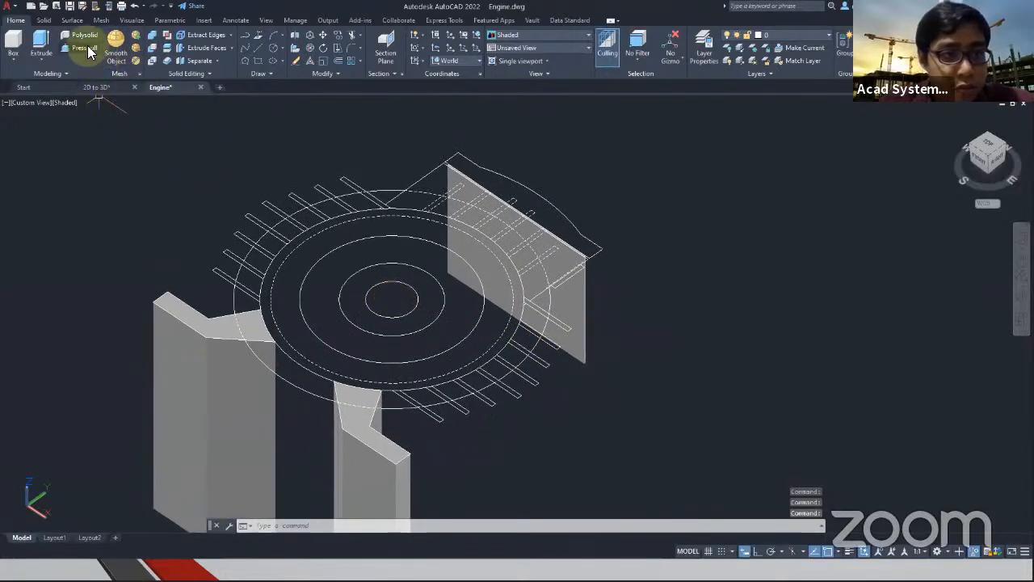
{"action": "left_click", "coordinate": [86, 48]}
{"action": "left_click", "coordinate": [316, 270]}
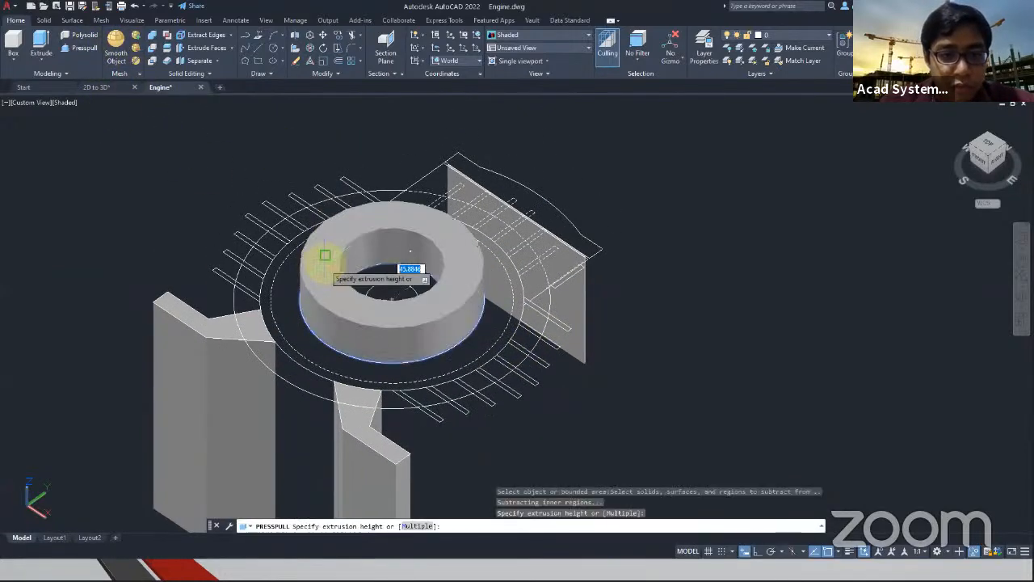
{"action": "key", "text": "Return"}
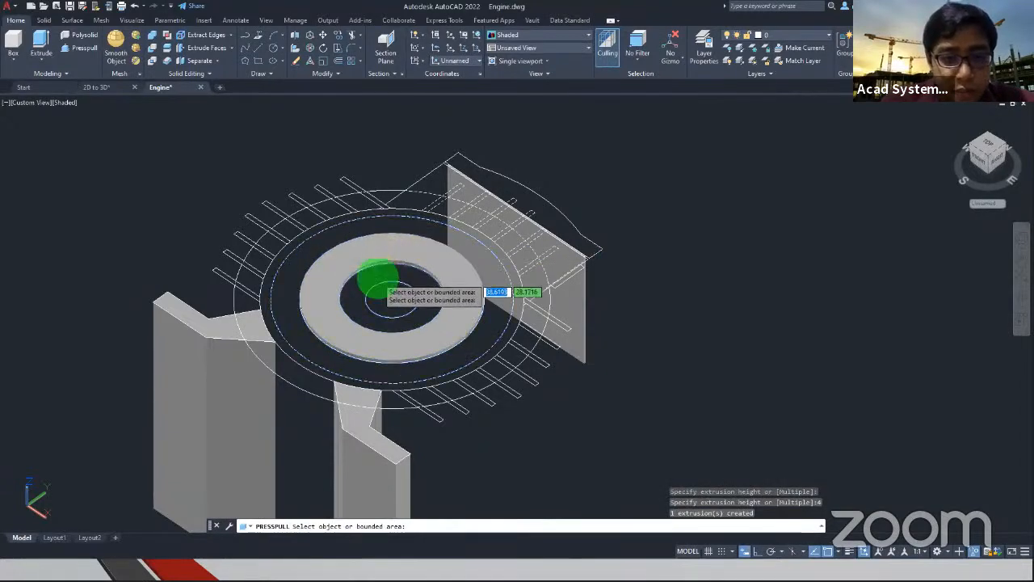
{"action": "left_click", "coordinate": [378, 281]}
{"action": "key", "text": "Return"}
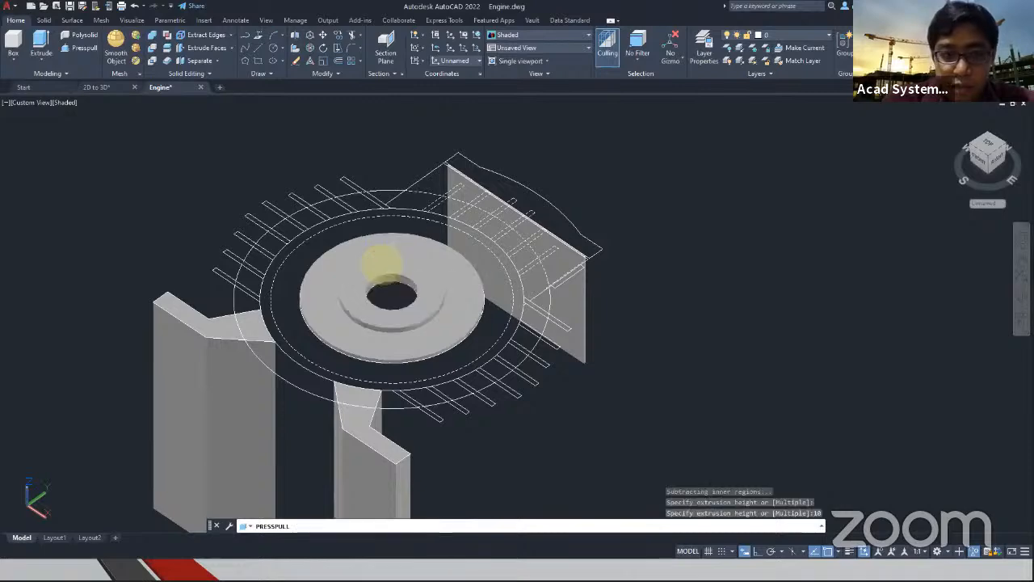
{"action": "key", "text": "Return"}
Check the engine body's length in the dimensioned view and extrude the body circle 400 downward
{"action": "scroll", "coordinate": [138, 166], "scroll_direction": "down", "scroll_amount": 4}
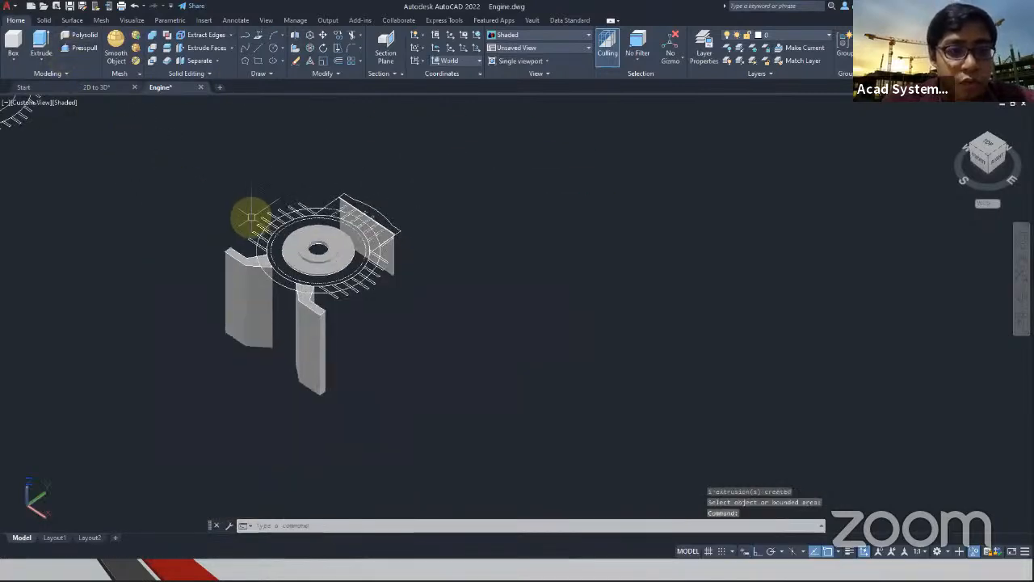
{"action": "scroll", "coordinate": [316, 241], "scroll_direction": "up", "scroll_amount": 5}
{"action": "scroll", "coordinate": [697, 296], "scroll_direction": "down", "scroll_amount": 8}
{"action": "scroll", "coordinate": [281, 239], "scroll_direction": "up", "scroll_amount": 6}
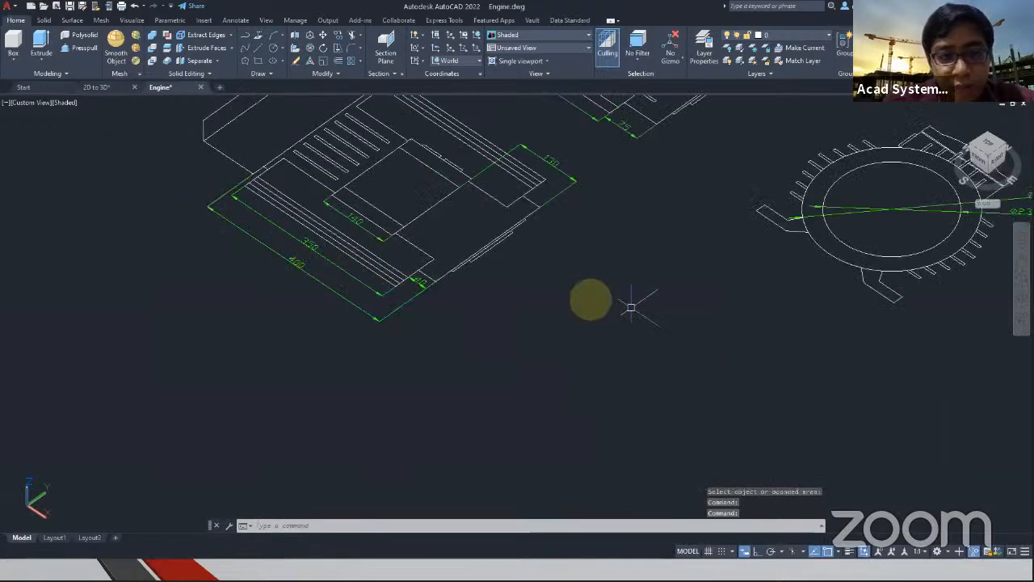
{"action": "scroll", "coordinate": [566, 314], "scroll_direction": "down", "scroll_amount": 5}
{"action": "scroll", "coordinate": [589, 420], "scroll_direction": "up", "scroll_amount": 7}
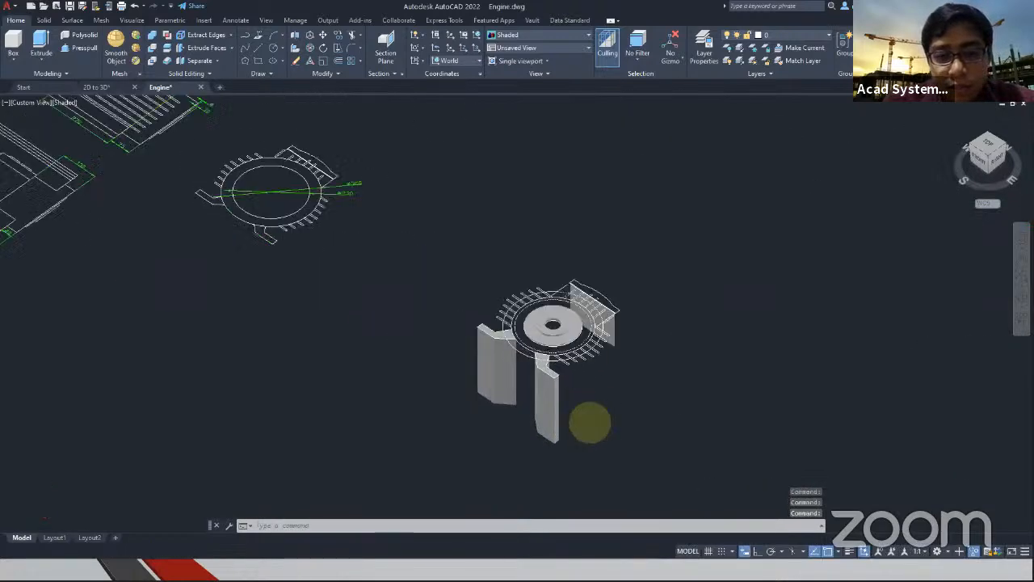
{"action": "left_click", "coordinate": [36, 48]}
{"action": "scroll", "coordinate": [469, 291], "scroll_direction": "up", "scroll_amount": 3}
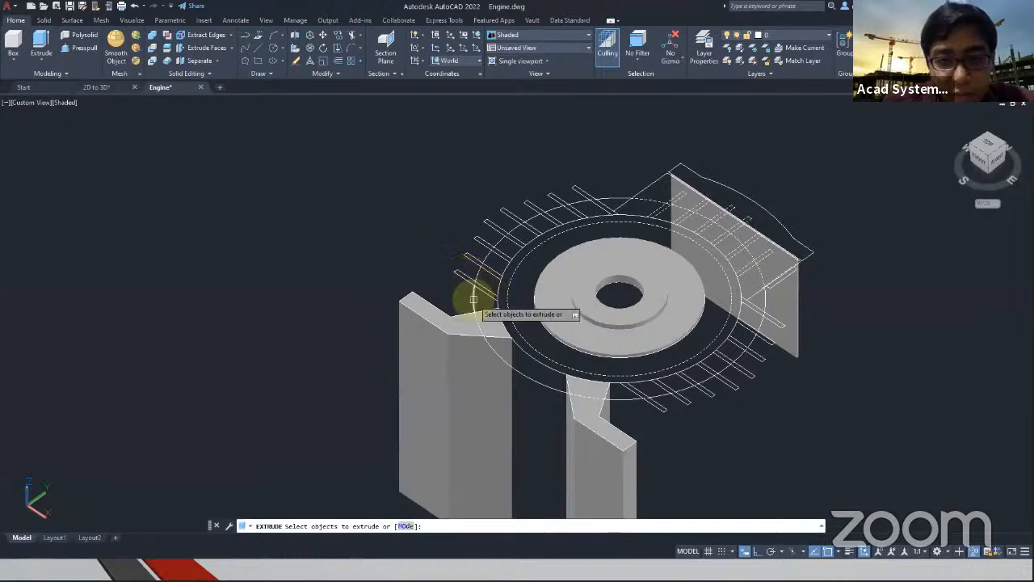
{"action": "left_click", "coordinate": [511, 353]}
{"action": "key", "text": "Return"}
{"action": "middle_click_drag", "start_coordinate": [519, 426], "coordinate": [429, 228]}
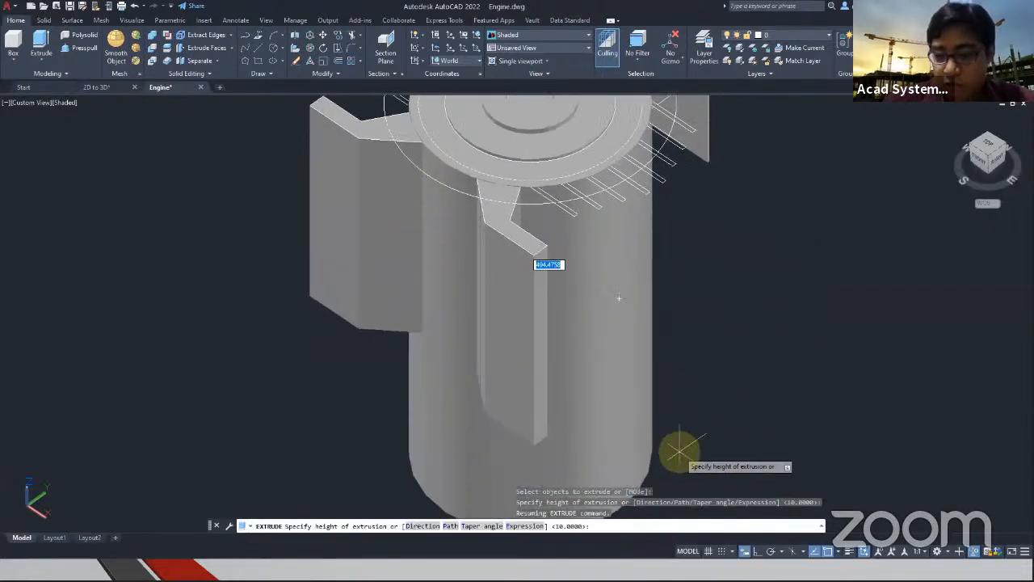
{"action": "type", "text": "400"}
{"action": "key", "text": "Escape"}
{"action": "key", "text": "Escape"}
{"action": "key", "text": "Escape"}
End the object isolation to bring back the hidden engine parts
{"action": "middle_click_drag", "start_coordinate": [714, 267], "coordinate": [671, 377]}
{"action": "middle_click_drag", "start_coordinate": [622, 232], "coordinate": [744, 245], "text": "shift"}
{"action": "right_click", "coordinate": [745, 270]}
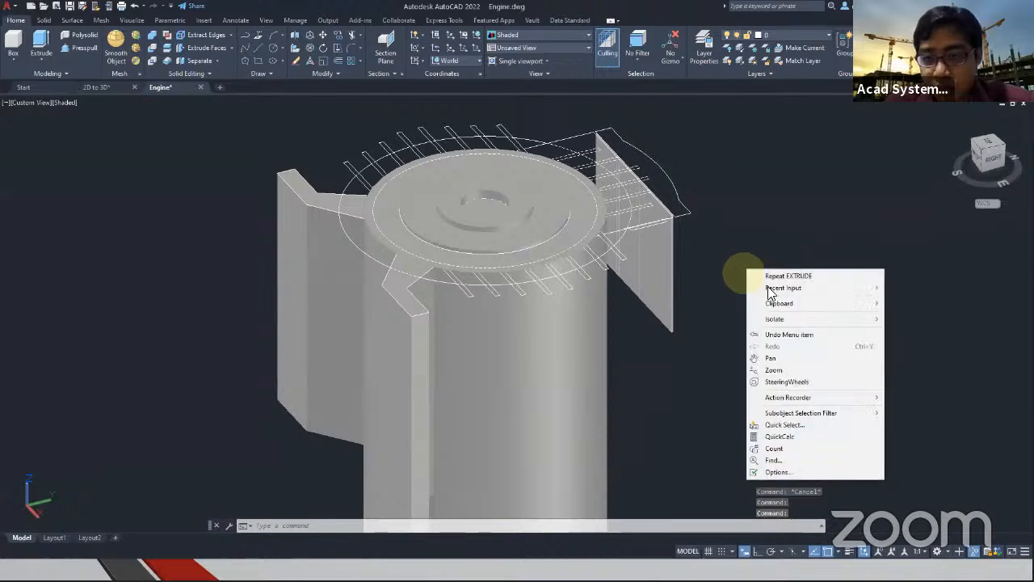
{"action": "mouse_move", "coordinate": [829, 325]}
{"action": "left_click", "coordinate": [930, 343]}
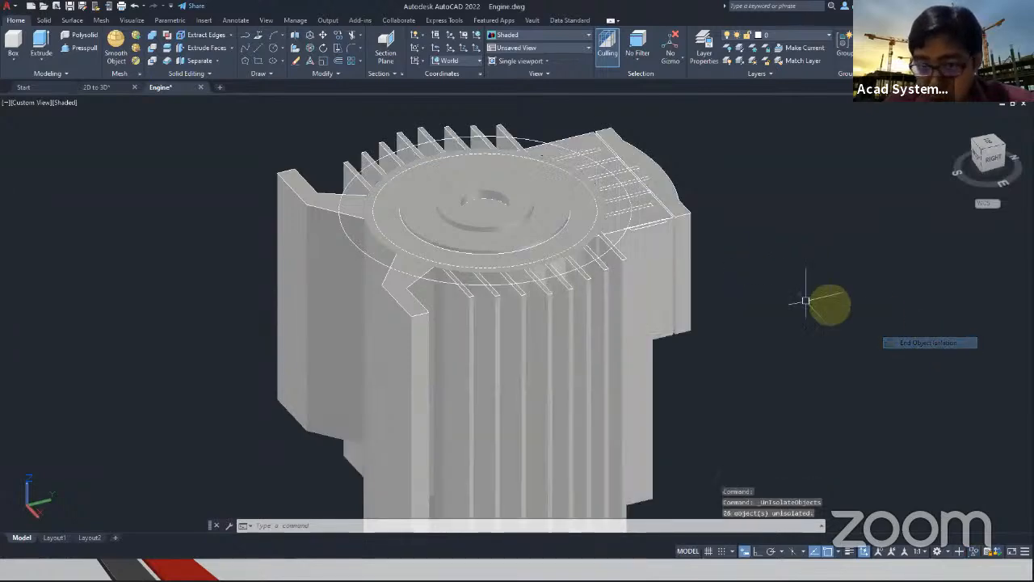
Inspect the assembled engine and examine the dimensioned 2D views for the cooling fins' offset from the body's end
{"action": "mouse_move", "coordinate": [722, 257]}
{"action": "middle_mouse_down", "text": "shift"}
{"action": "mouse_move", "coordinate": [641, 194]}
{"action": "mouse_move", "coordinate": [725, 231]}
{"action": "mouse_move", "coordinate": [732, 249]}
{"action": "middle_mouse_up", "text": "shift"}
{"action": "scroll", "coordinate": [503, 289], "scroll_direction": "up", "scroll_amount": 2}
{"action": "scroll", "coordinate": [496, 288], "scroll_direction": "down", "scroll_amount": 5}
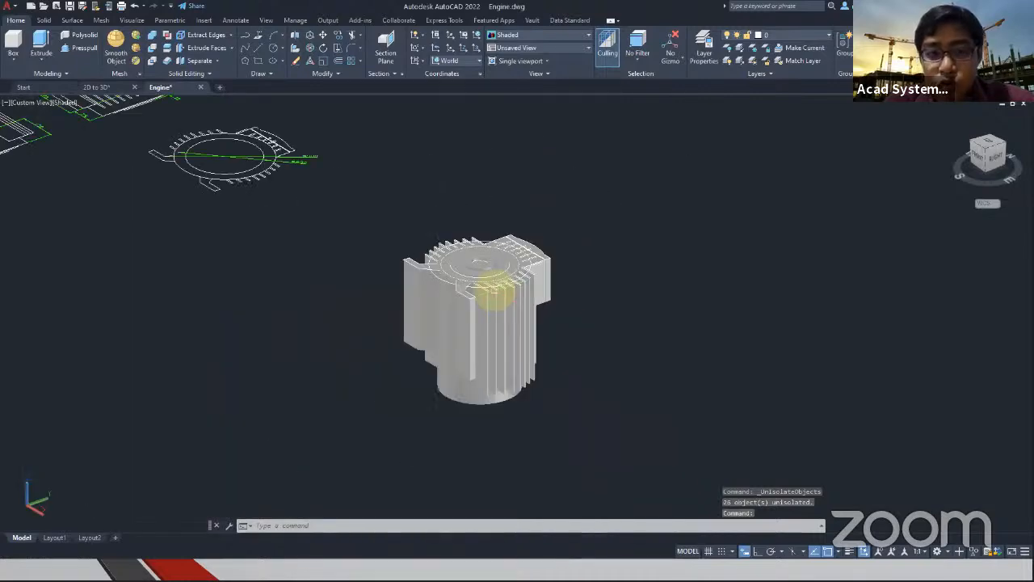
{"action": "scroll", "coordinate": [472, 302], "scroll_direction": "up", "scroll_amount": 5}
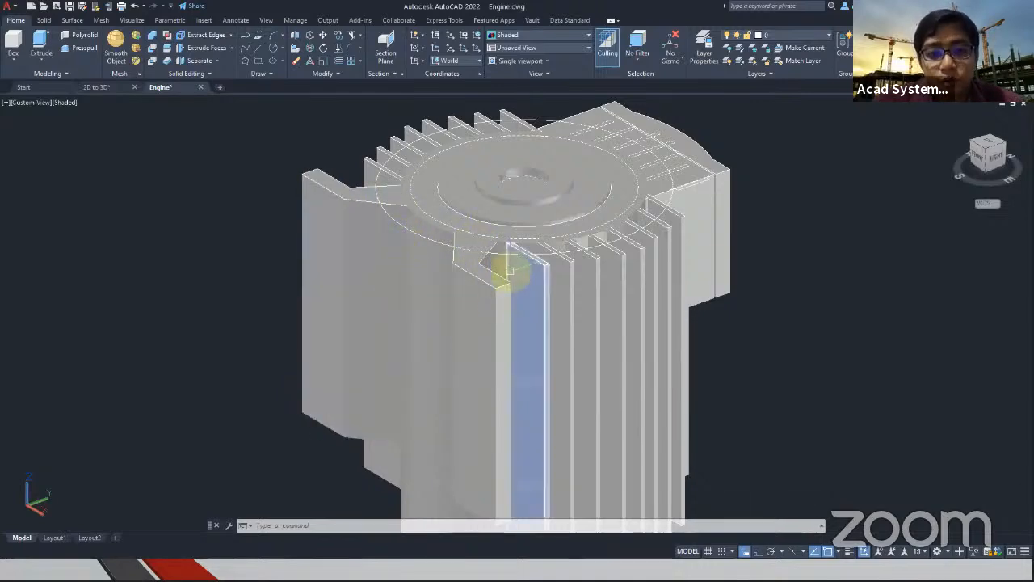
{"action": "scroll", "coordinate": [347, 196], "scroll_direction": "down", "scroll_amount": 4}
{"action": "middle_click_drag", "start_coordinate": [235, 200], "coordinate": [478, 304]}
{"action": "scroll", "coordinate": [633, 286], "scroll_direction": "up", "scroll_amount": 3}
{"action": "scroll", "coordinate": [634, 286], "scroll_direction": "up", "scroll_amount": 2}
{"action": "middle_click_drag", "start_coordinate": [269, 241], "coordinate": [571, 309]}
{"action": "scroll", "coordinate": [681, 312], "scroll_direction": "down", "scroll_amount": 5}
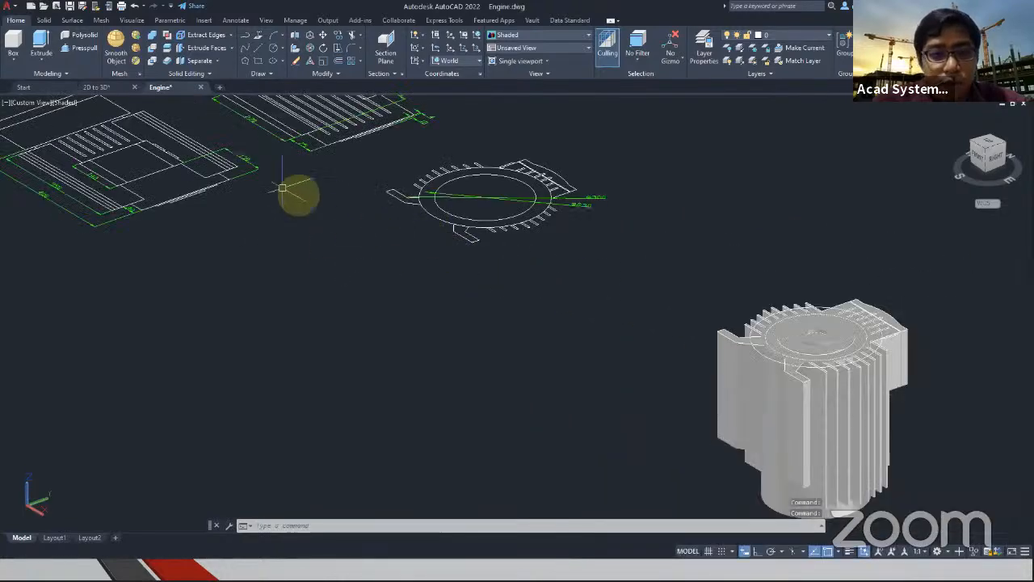
{"action": "middle_click_drag", "start_coordinate": [239, 201], "coordinate": [423, 276]}
{"action": "scroll", "coordinate": [300, 288], "scroll_direction": "up", "scroll_amount": 5}
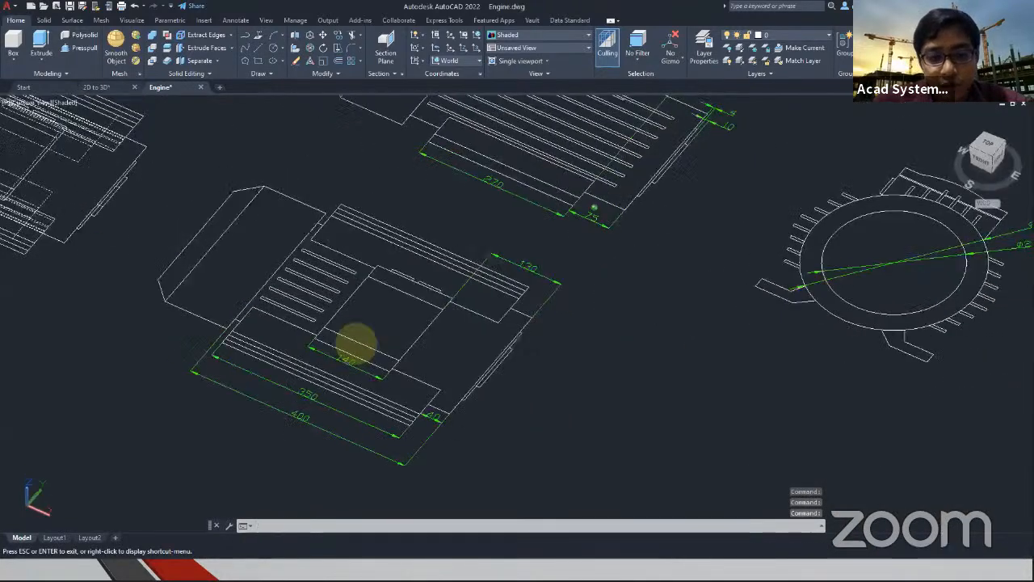
{"action": "middle_click_drag", "start_coordinate": [371, 353], "coordinate": [388, 362], "text": "shift"}
{"action": "middle_click_drag", "start_coordinate": [444, 383], "coordinate": [377, 268]}
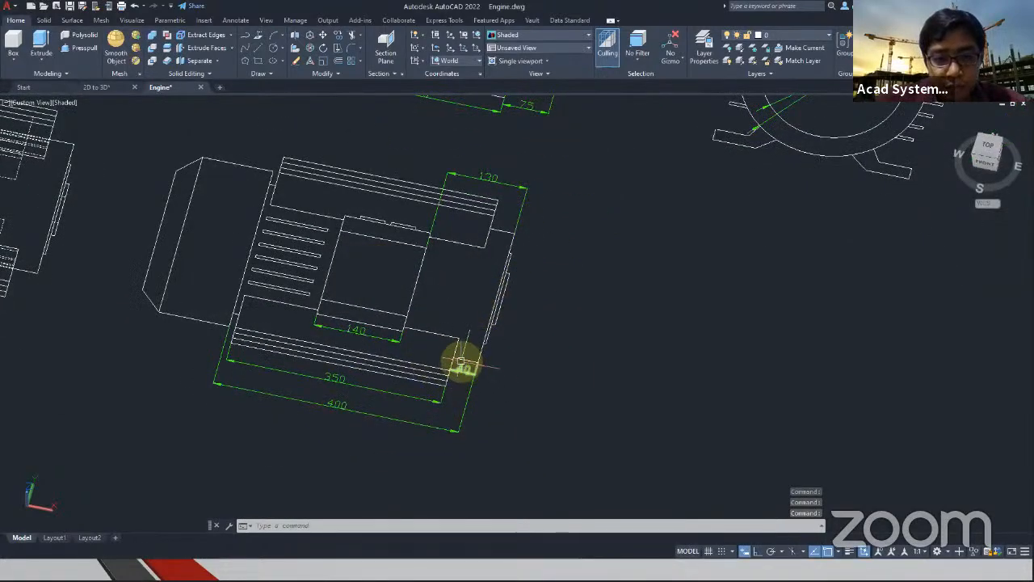
{"action": "scroll", "coordinate": [459, 370], "scroll_direction": "up", "scroll_amount": 3}
{"action": "scroll", "coordinate": [464, 368], "scroll_direction": "down", "scroll_amount": 2}
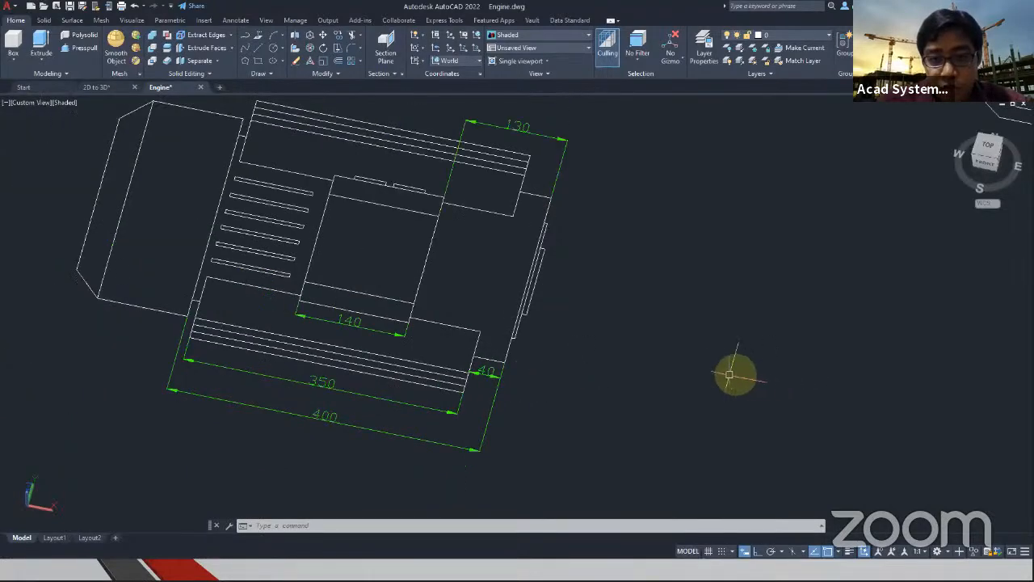
Select the cooling fins on both sides of the engine body in a near-top view
{"action": "scroll", "coordinate": [687, 291], "scroll_direction": "down", "scroll_amount": 3}
{"action": "mouse_move", "coordinate": [687, 291]}
{"action": "middle_mouse_down", "text": "shift"}
{"action": "mouse_move", "coordinate": [300, 224]}
{"action": "mouse_move", "coordinate": [490, 296]}
{"action": "mouse_move", "coordinate": [515, 378]}
{"action": "middle_mouse_up", "text": "shift"}
{"action": "scroll", "coordinate": [554, 300], "scroll_direction": "up", "scroll_amount": 5}
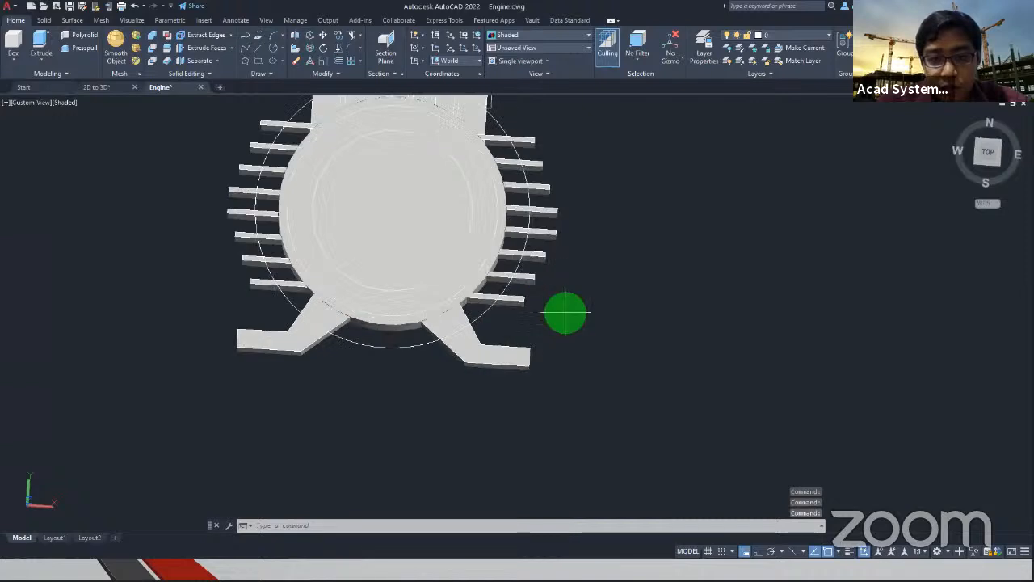
{"action": "left_click", "coordinate": [566, 312]}
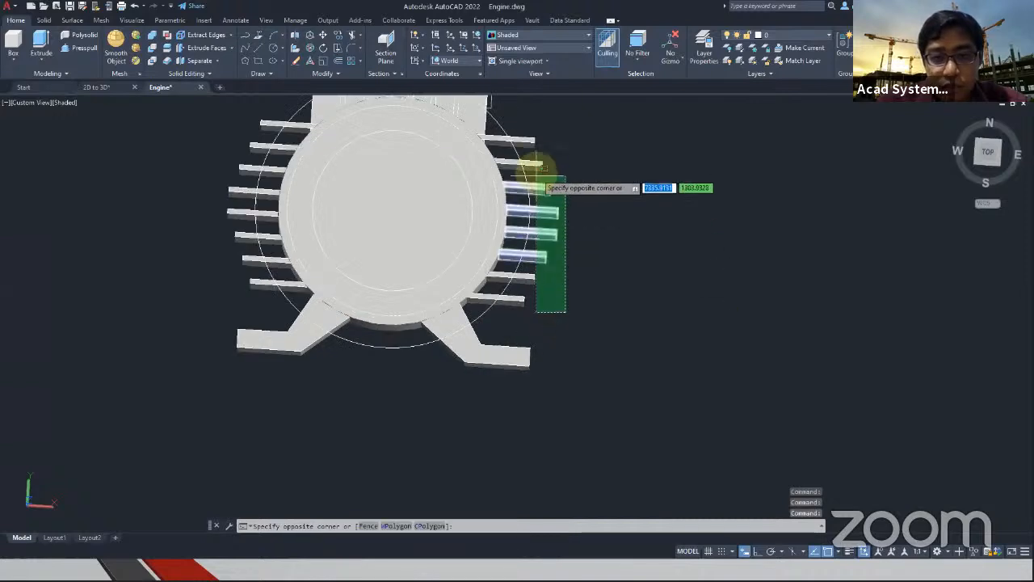
{"action": "left_click", "coordinate": [519, 132]}
{"action": "middle_click_drag", "start_coordinate": [286, 188], "coordinate": [364, 234]}
{"action": "left_click", "coordinate": [366, 358]}
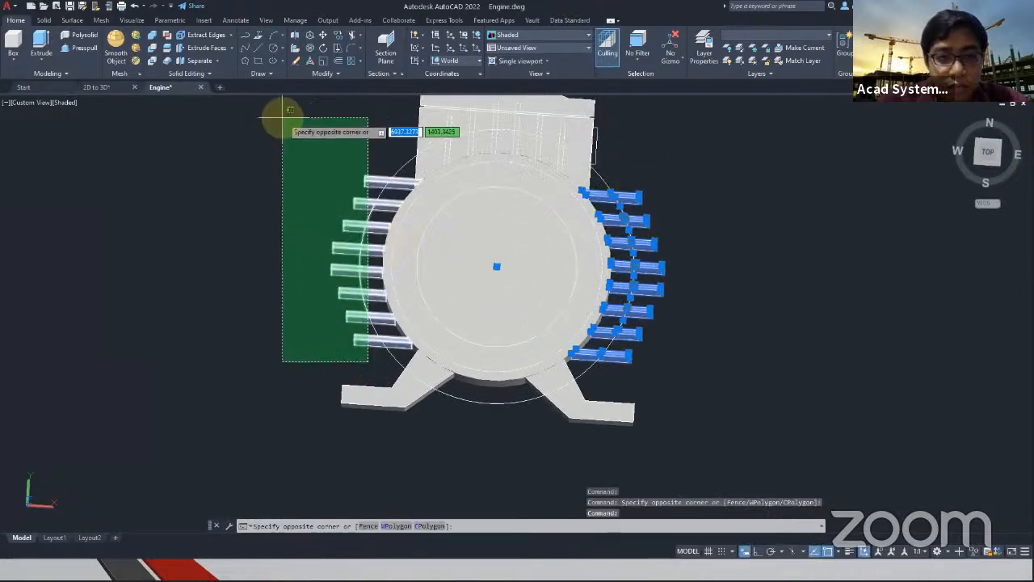
{"action": "left_click", "coordinate": [282, 116]}
From below the engine, add the fins inside the terminal box to the selection
{"action": "middle_click_drag", "start_coordinate": [461, 161], "coordinate": [340, 84], "text": "shift"}
{"action": "middle_click_drag", "start_coordinate": [411, 173], "coordinate": [488, 117], "text": "shift"}
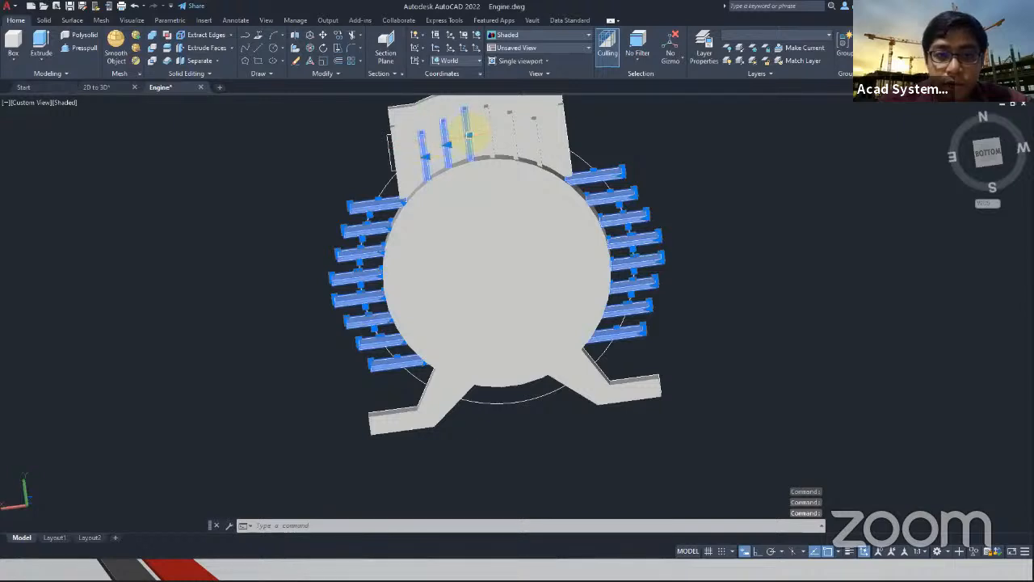
{"action": "left_click", "coordinate": [493, 129]}
{"action": "left_click", "coordinate": [511, 133]}
{"action": "middle_click_drag", "start_coordinate": [533, 137], "coordinate": [588, 396], "text": "shift"}
{"action": "middle_click_drag", "start_coordinate": [529, 265], "coordinate": [555, 374], "text": "shift"}
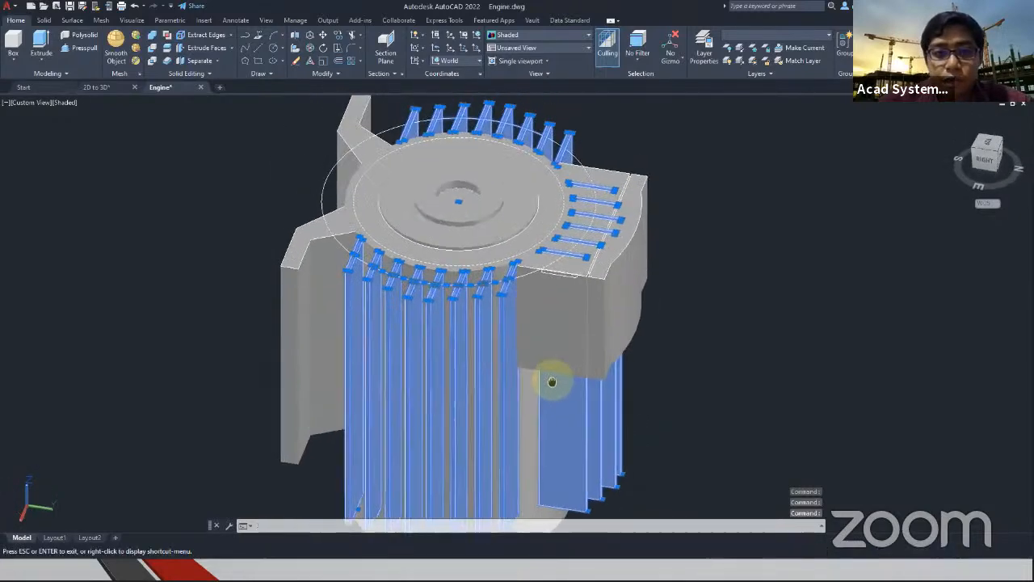
Move all selected cooling fins 40 downward along the Z axis with the Move Gizmo
{"action": "scroll", "coordinate": [533, 339], "scroll_direction": "down", "scroll_amount": 4}
{"action": "left_click", "coordinate": [673, 63]}
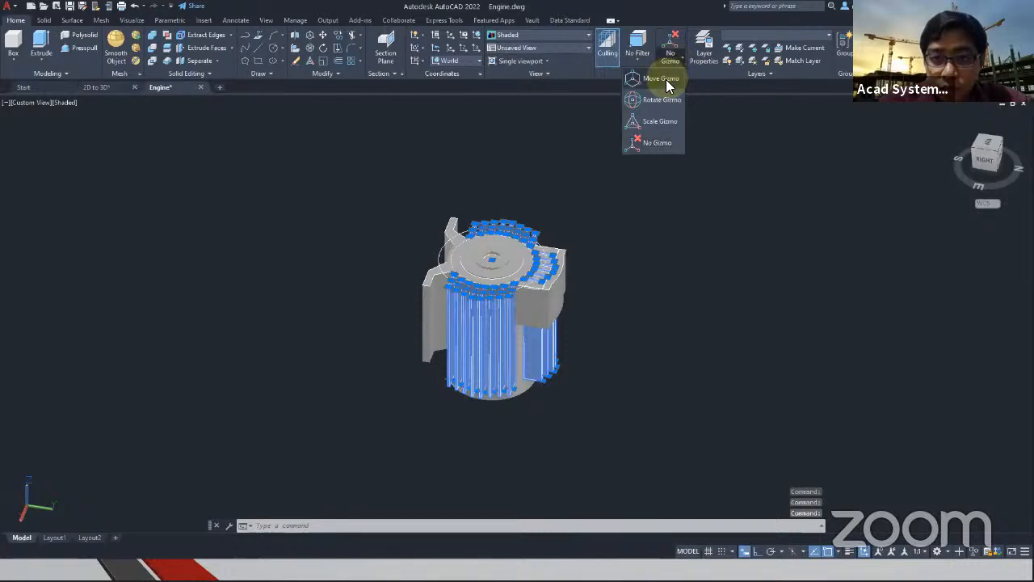
{"action": "left_click", "coordinate": [666, 80]}
{"action": "left_click", "coordinate": [501, 267]}
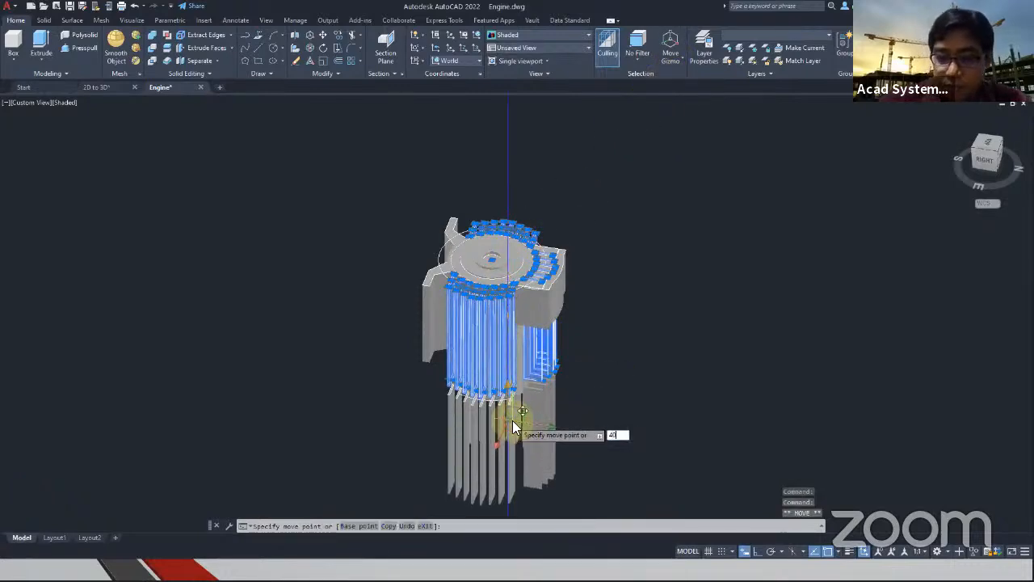
{"action": "key", "text": "Return"}
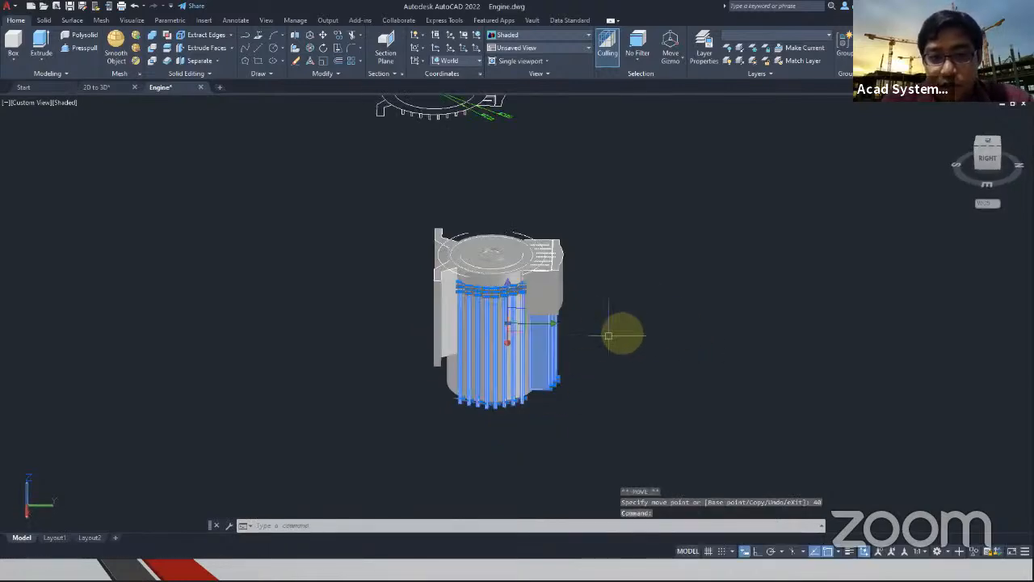
{"action": "key", "text": "Escape"}
Examine the dimensioned 2D engine views for the terminal box's offset from the end of the body
{"action": "scroll", "coordinate": [481, 275], "scroll_direction": "up", "scroll_amount": 3}
{"action": "mouse_move", "coordinate": [299, 222]}
{"action": "middle_mouse_down"}
{"action": "mouse_move", "coordinate": [409, 332]}
{"action": "mouse_move", "coordinate": [576, 467]}
{"action": "middle_mouse_up"}
{"action": "scroll", "coordinate": [335, 234], "scroll_direction": "down", "scroll_amount": 4}
{"action": "middle_click_drag", "start_coordinate": [327, 210], "coordinate": [468, 399]}
{"action": "scroll", "coordinate": [294, 206], "scroll_direction": "down", "scroll_amount": 4}
{"action": "scroll", "coordinate": [407, 223], "scroll_direction": "up", "scroll_amount": 4}
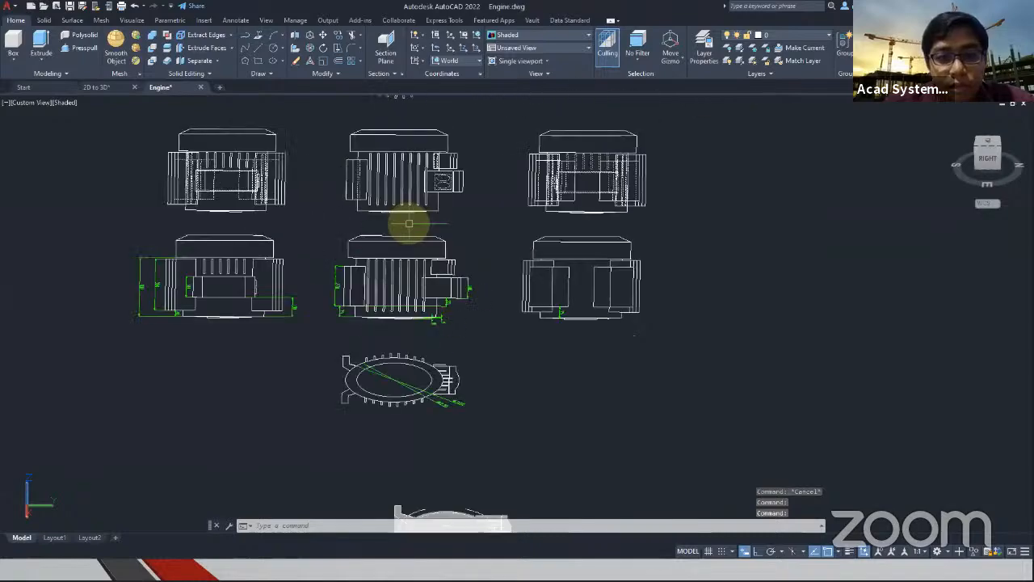
{"action": "middle_click_drag", "start_coordinate": [441, 326], "coordinate": [566, 386], "text": "shift"}
{"action": "scroll", "coordinate": [566, 386], "scroll_direction": "up", "scroll_amount": 3}
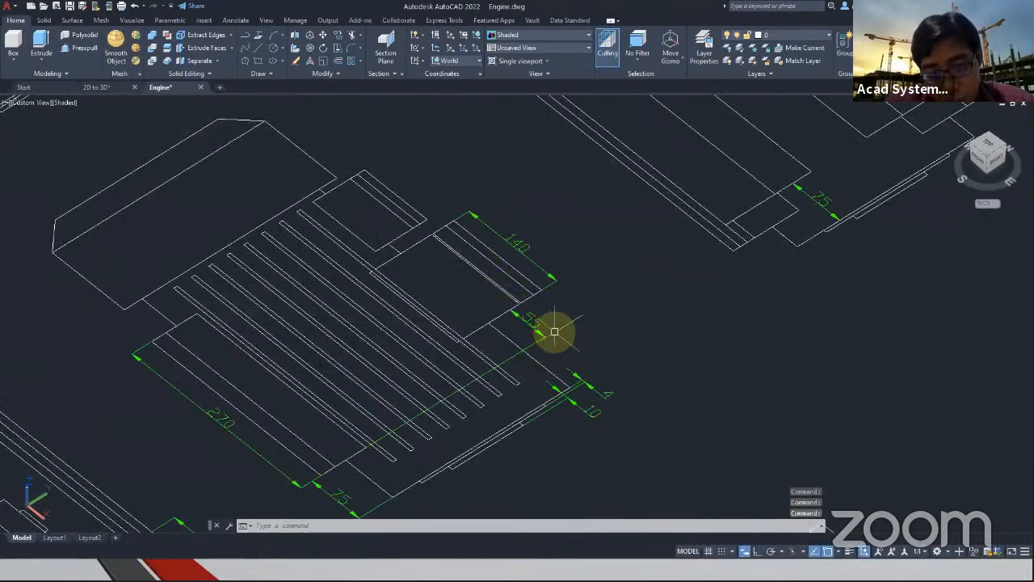
{"action": "scroll", "coordinate": [553, 330], "scroll_direction": "down", "scroll_amount": 3}
{"action": "scroll", "coordinate": [330, 459], "scroll_direction": "up", "scroll_amount": 3}
{"action": "mouse_move", "coordinate": [329, 459]}
{"action": "middle_mouse_down"}
{"action": "mouse_move", "coordinate": [455, 323]}
{"action": "mouse_move", "coordinate": [429, 383]}
{"action": "mouse_move", "coordinate": [466, 316]}
{"action": "middle_mouse_up"}
{"action": "scroll", "coordinate": [507, 296], "scroll_direction": "down", "scroll_amount": 4}
Select the terminal box and its lid and move them 130 downward along the Z axis
{"action": "middle_click_drag", "start_coordinate": [725, 354], "coordinate": [310, 241]}
{"action": "middle_click_drag", "start_coordinate": [698, 418], "coordinate": [464, 444], "text": "shift"}
{"action": "scroll", "coordinate": [490, 453], "scroll_direction": "up", "scroll_amount": 5}
{"action": "left_click", "coordinate": [480, 426]}
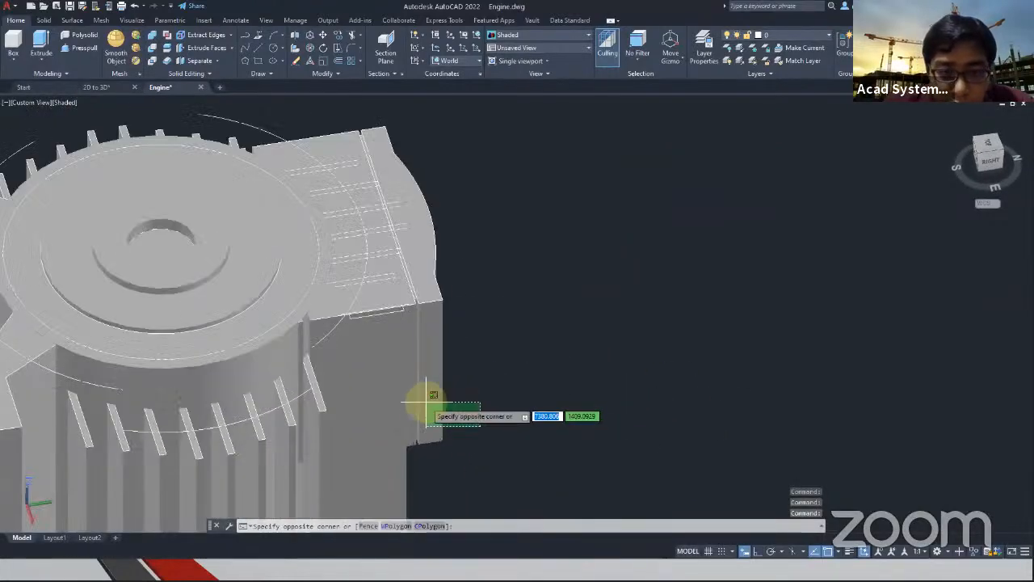
{"action": "left_click", "coordinate": [407, 386]}
{"action": "scroll", "coordinate": [452, 274], "scroll_direction": "up", "scroll_amount": 1}
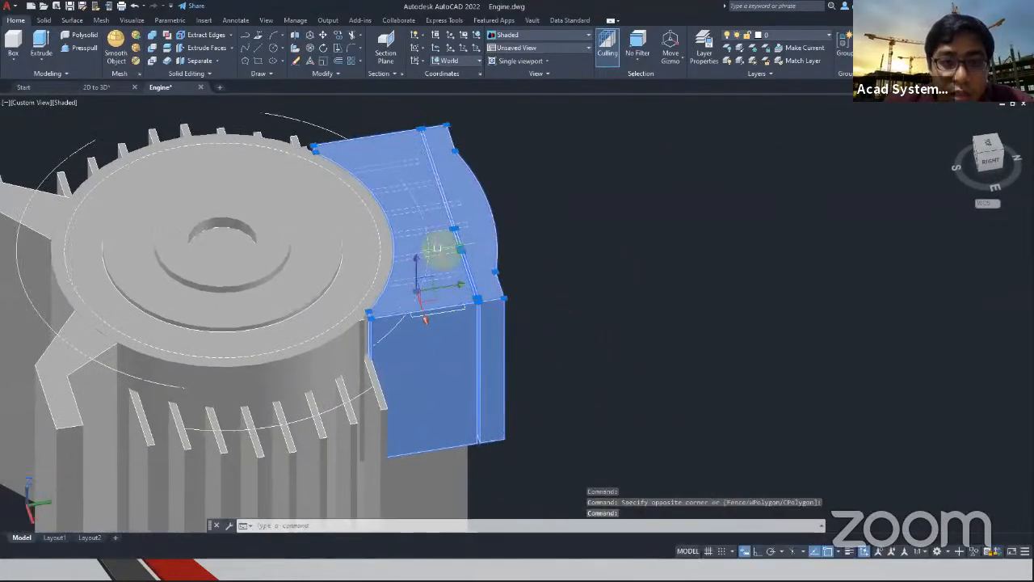
{"action": "left_click", "coordinate": [417, 289]}
{"action": "scroll", "coordinate": [416, 342], "scroll_direction": "up", "scroll_amount": 2}
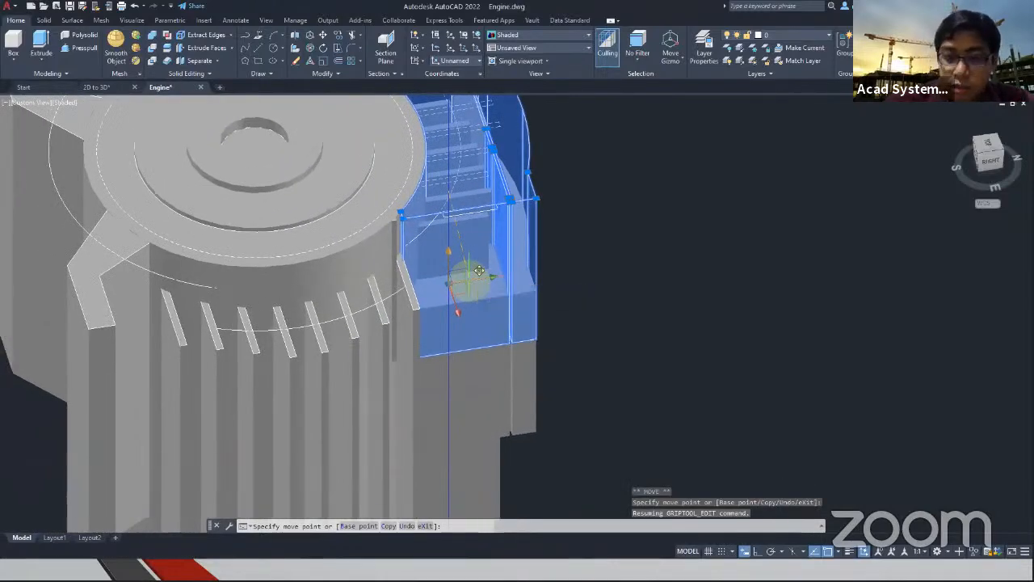
{"action": "type", "text": "130"}
{"action": "key", "text": "Return"}
{"action": "key", "text": "Escape"}
Select all the thin terminal box wall segments left beside the cooling fins at the top of the engine
{"action": "scroll", "coordinate": [566, 251], "scroll_direction": "down", "scroll_amount": 4}
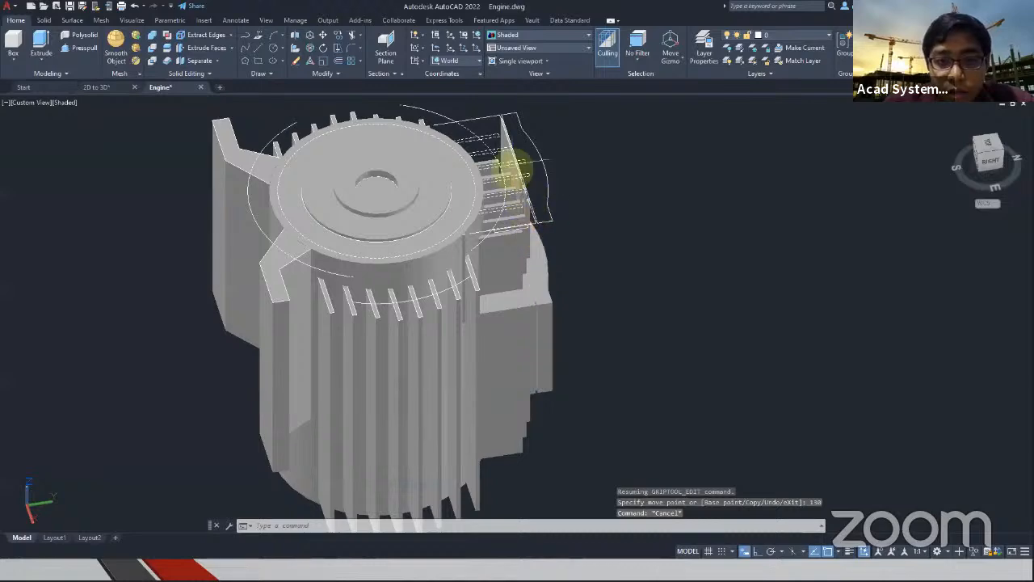
{"action": "scroll", "coordinate": [518, 176], "scroll_direction": "up", "scroll_amount": 4}
{"action": "left_click", "coordinate": [479, 181]}
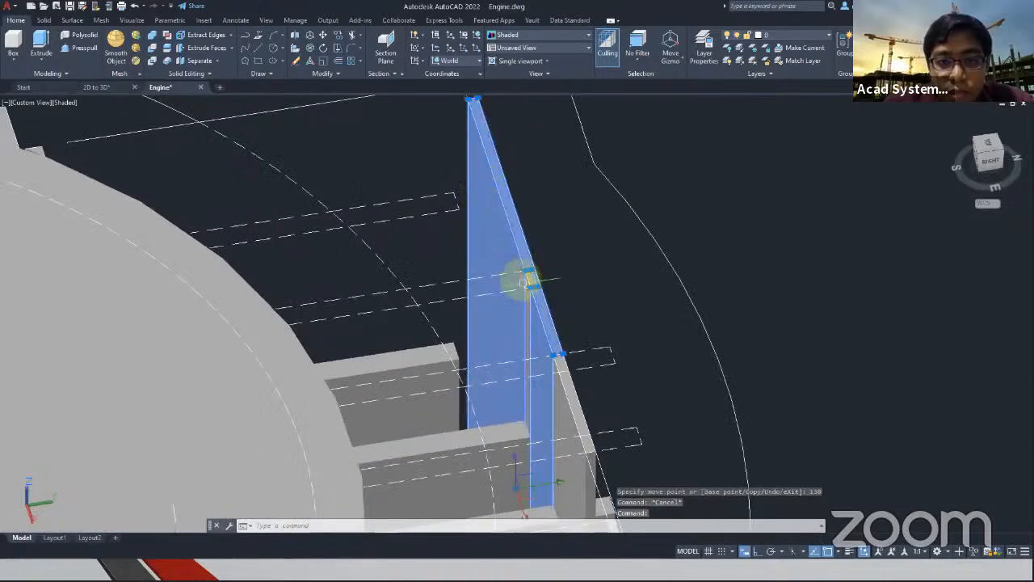
{"action": "middle_click_drag", "start_coordinate": [612, 374], "coordinate": [573, 100], "text": "shift"}
{"action": "scroll", "coordinate": [582, 393], "scroll_direction": "up", "scroll_amount": 3}
{"action": "scroll", "coordinate": [570, 109], "scroll_direction": "down", "scroll_amount": 4}
{"action": "left_click", "coordinate": [560, 212]}
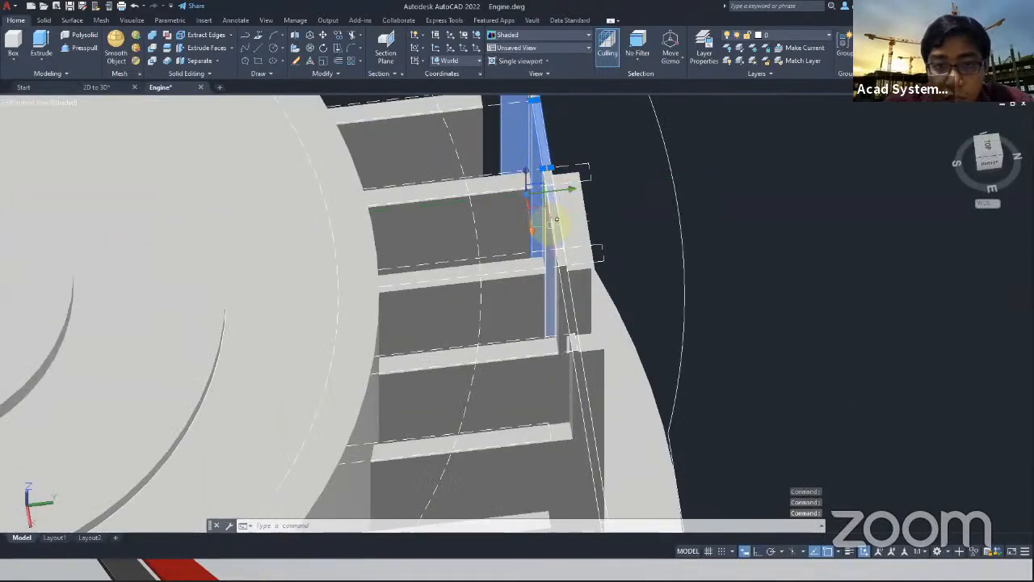
{"action": "middle_click_drag", "start_coordinate": [559, 211], "coordinate": [591, 173], "text": "shift"}
{"action": "scroll", "coordinate": [593, 190], "scroll_direction": "up", "scroll_amount": 5}
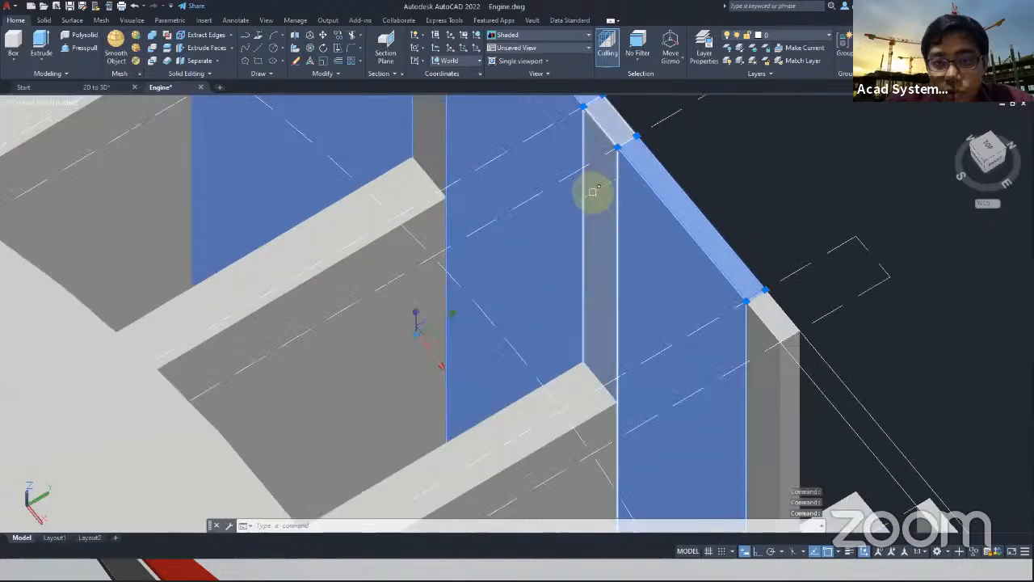
{"action": "scroll", "coordinate": [595, 194], "scroll_direction": "down", "scroll_amount": 2}
{"action": "left_click", "coordinate": [713, 352]}
{"action": "left_click", "coordinate": [803, 429]}
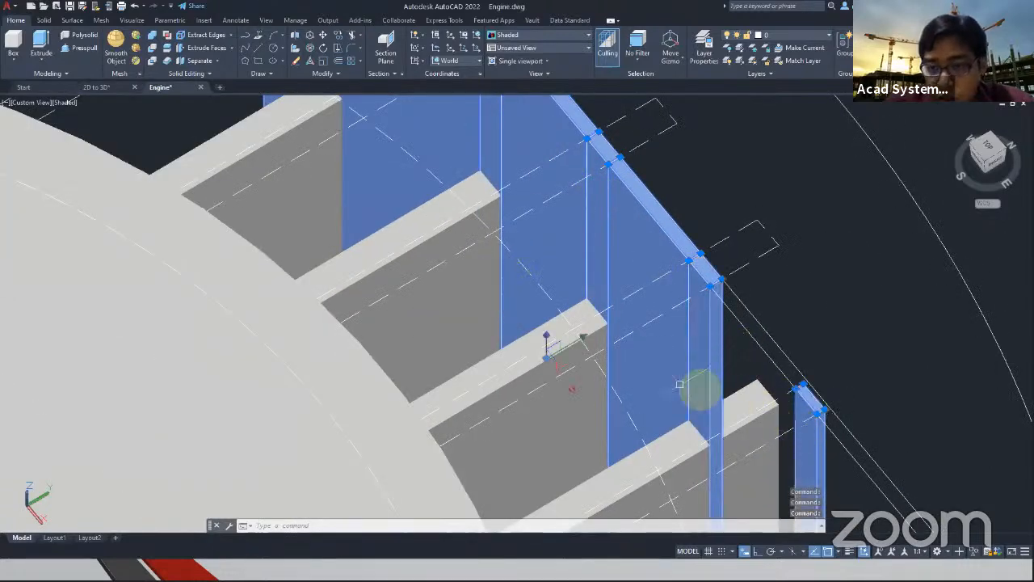
{"action": "scroll", "coordinate": [683, 389], "scroll_direction": "down", "scroll_amount": 5}
{"action": "scroll", "coordinate": [596, 200], "scroll_direction": "up", "scroll_amount": 3}
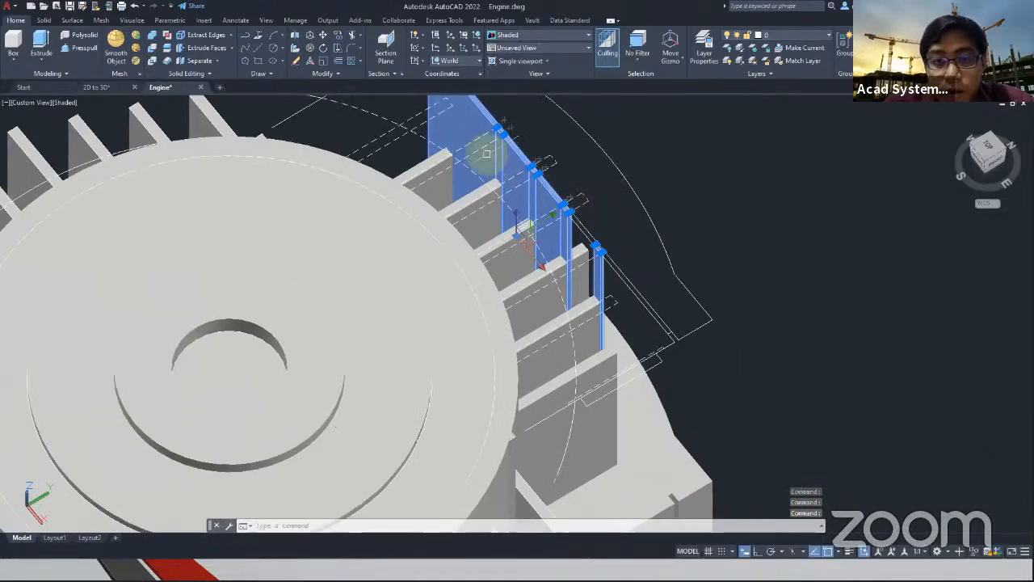
Move the selected wall segments downward along the Z axis to line up with the terminal box
{"action": "left_click", "coordinate": [524, 225]}
{"action": "scroll", "coordinate": [606, 335], "scroll_direction": "down", "scroll_amount": 6}
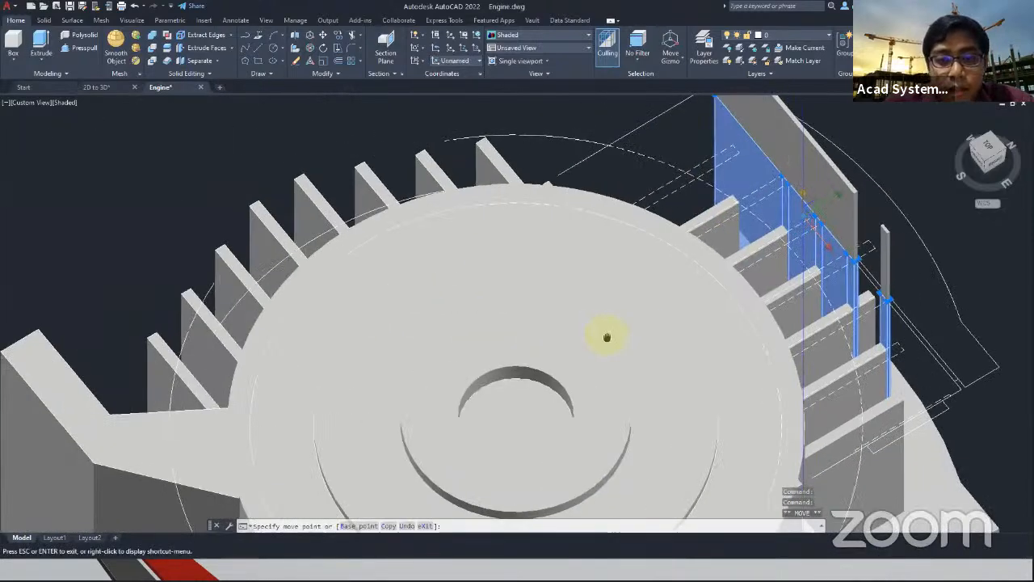
{"action": "scroll", "coordinate": [511, 315], "scroll_direction": "down", "scroll_amount": 6}
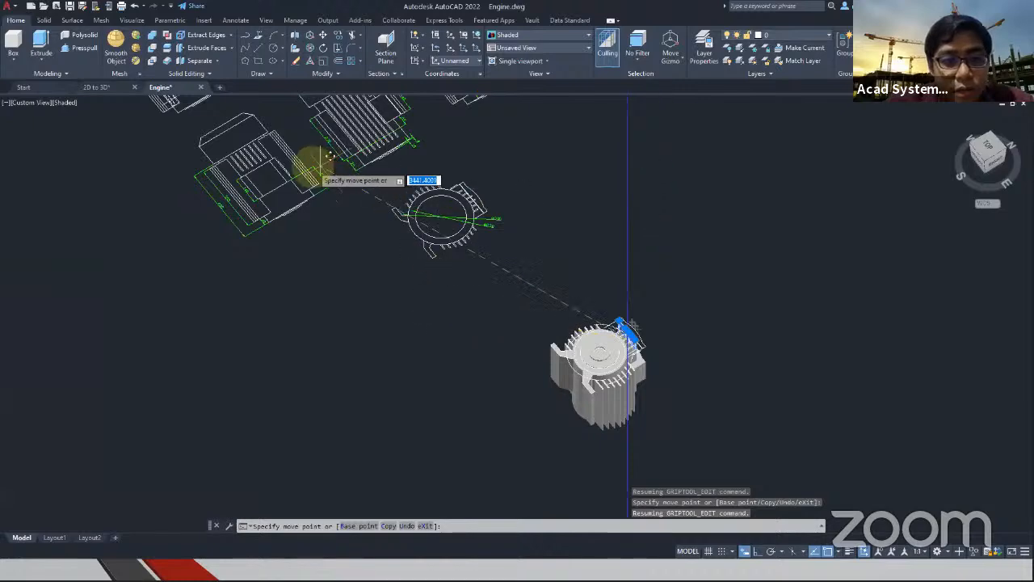
{"action": "scroll", "coordinate": [312, 167], "scroll_direction": "up", "scroll_amount": 3}
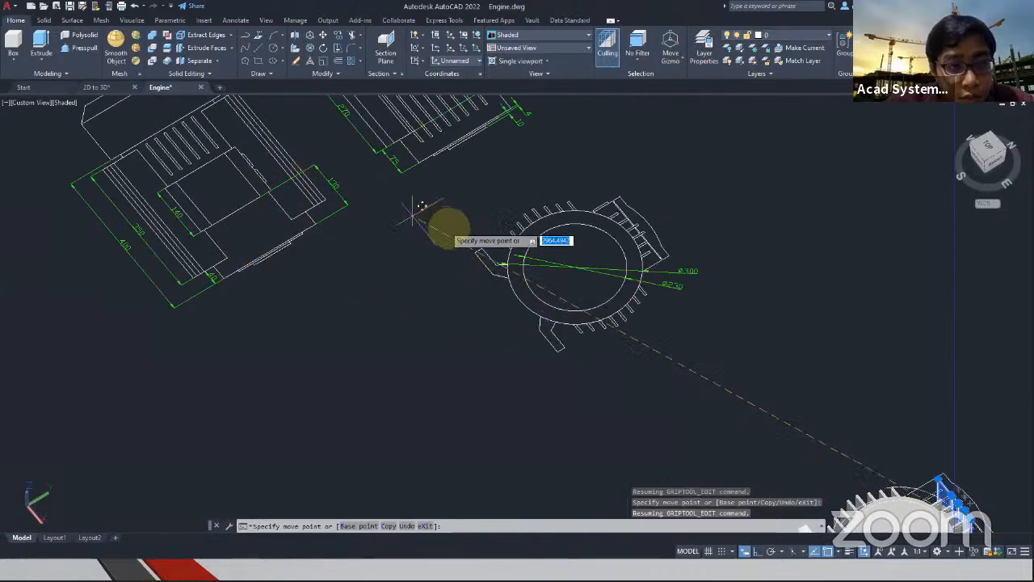
{"action": "middle_click_drag", "start_coordinate": [778, 415], "coordinate": [296, 120]}
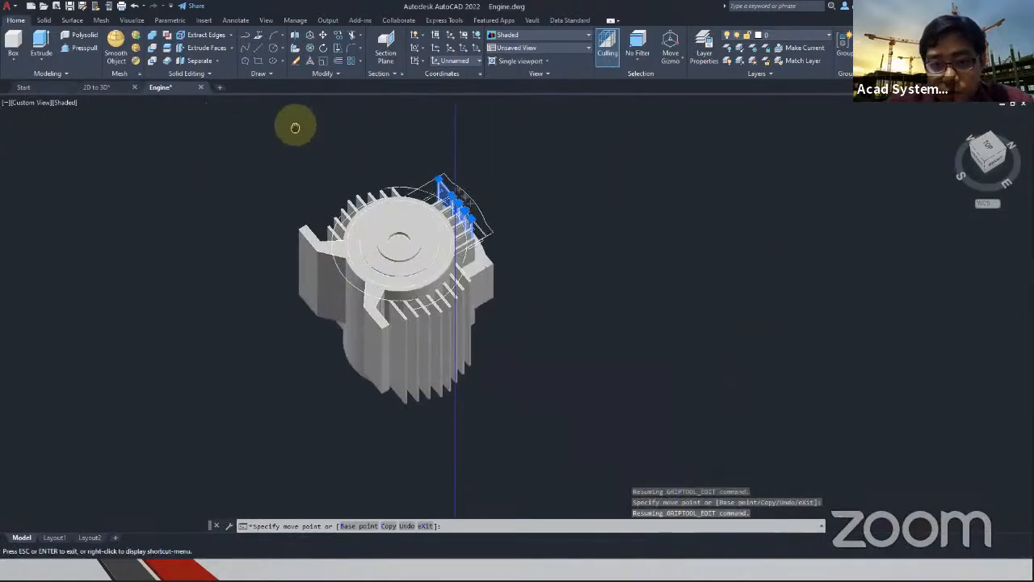
{"action": "key", "text": "Return"}
{"action": "key", "text": "Escape"}
Examine the engine and its dimensioned 2D views for the mounting feet's offset from the end of the body
{"action": "scroll", "coordinate": [381, 167], "scroll_direction": "up", "scroll_amount": 3}
{"action": "middle_click_drag", "start_coordinate": [463, 172], "coordinate": [345, 259], "text": "shift"}
{"action": "scroll", "coordinate": [345, 258], "scroll_direction": "down", "scroll_amount": 5}
{"action": "middle_click_drag", "start_coordinate": [174, 189], "coordinate": [486, 399]}
{"action": "scroll", "coordinate": [72, 212], "scroll_direction": "up", "scroll_amount": 3}
{"action": "middle_click_drag", "start_coordinate": [141, 240], "coordinate": [220, 307]}
{"action": "scroll", "coordinate": [332, 393], "scroll_direction": "down", "scroll_amount": 4}
{"action": "scroll", "coordinate": [547, 319], "scroll_direction": "up", "scroll_amount": 4}
{"action": "scroll", "coordinate": [480, 377], "scroll_direction": "down", "scroll_amount": 5}
{"action": "middle_click_drag", "start_coordinate": [480, 376], "coordinate": [423, 185]}
{"action": "scroll", "coordinate": [561, 294], "scroll_direction": "up", "scroll_amount": 3}
{"action": "scroll", "coordinate": [529, 211], "scroll_direction": "up", "scroll_amount": 3}
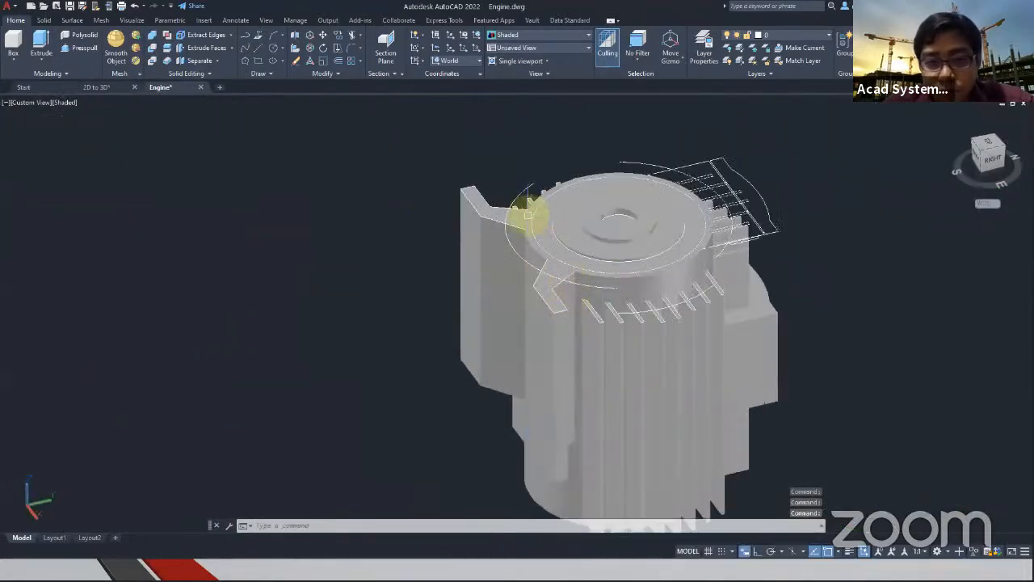
Select the two mounting feet with their connecting pieces and move them 75 downward along the Z axis
{"action": "scroll", "coordinate": [530, 212], "scroll_direction": "up", "scroll_amount": 3}
{"action": "left_click", "coordinate": [519, 218]}
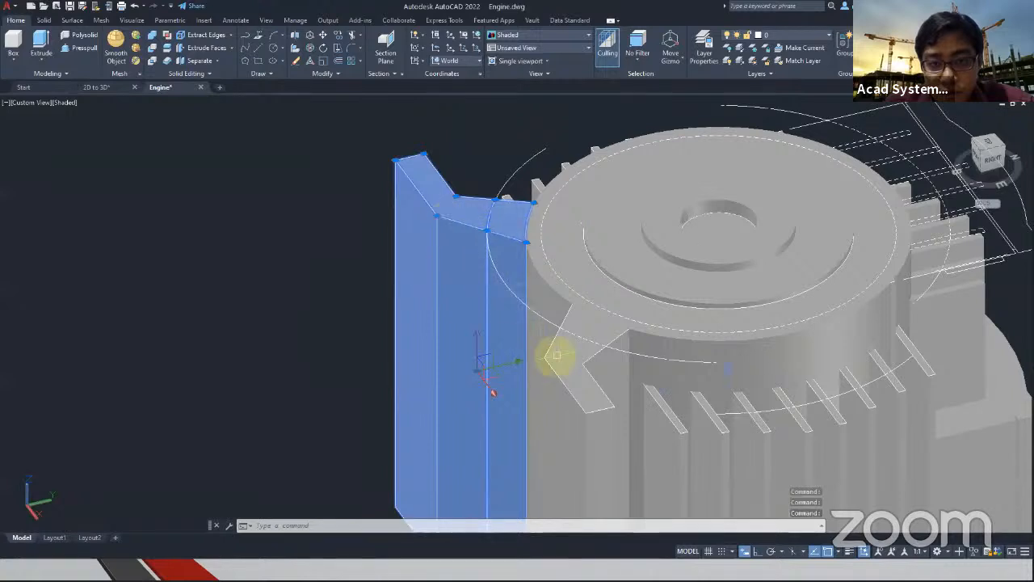
{"action": "scroll", "coordinate": [383, 350], "scroll_direction": "down", "scroll_amount": 5}
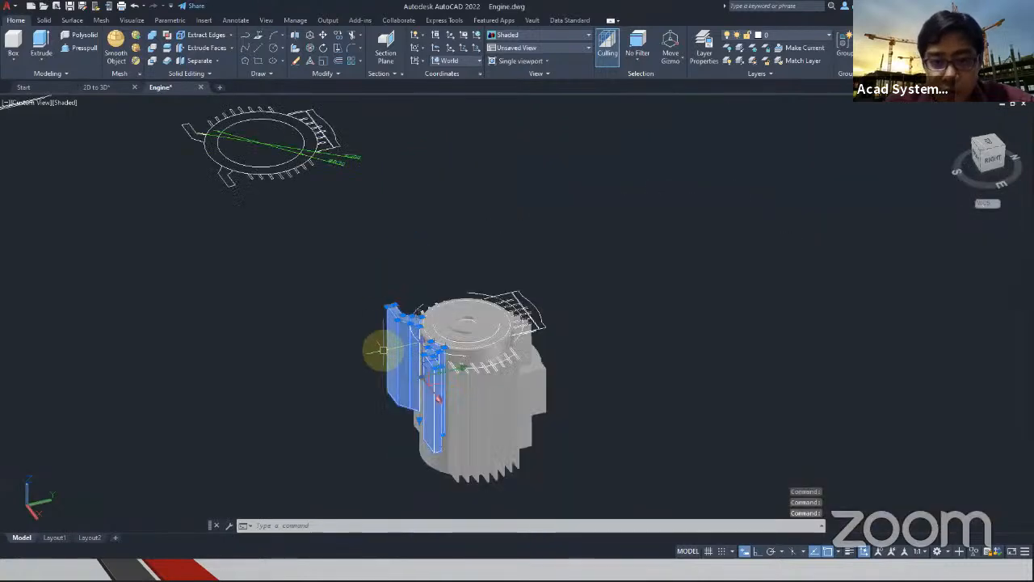
{"action": "left_click", "coordinate": [422, 349]}
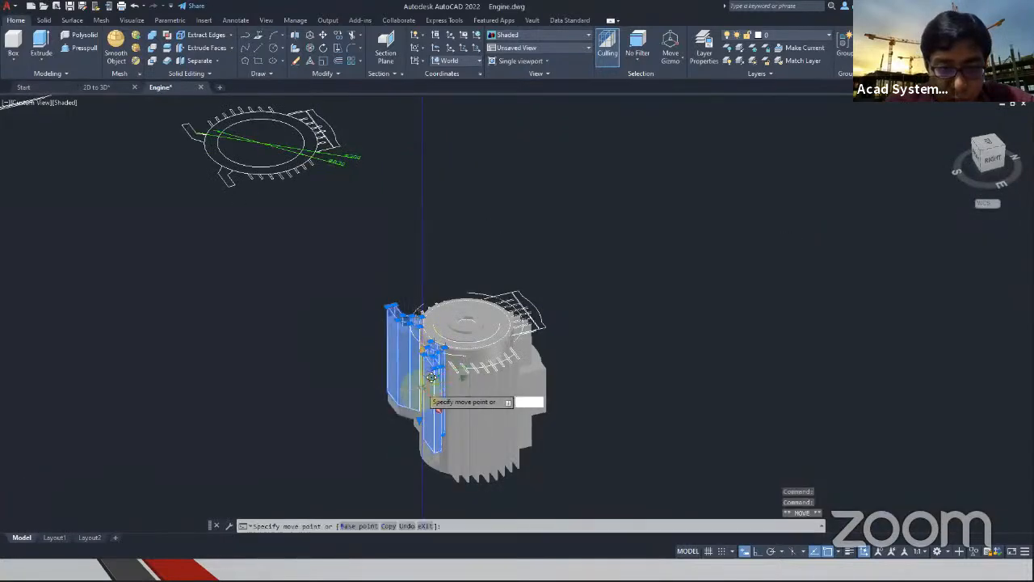
{"action": "type", "text": "75"}
{"action": "key", "text": "Return"}
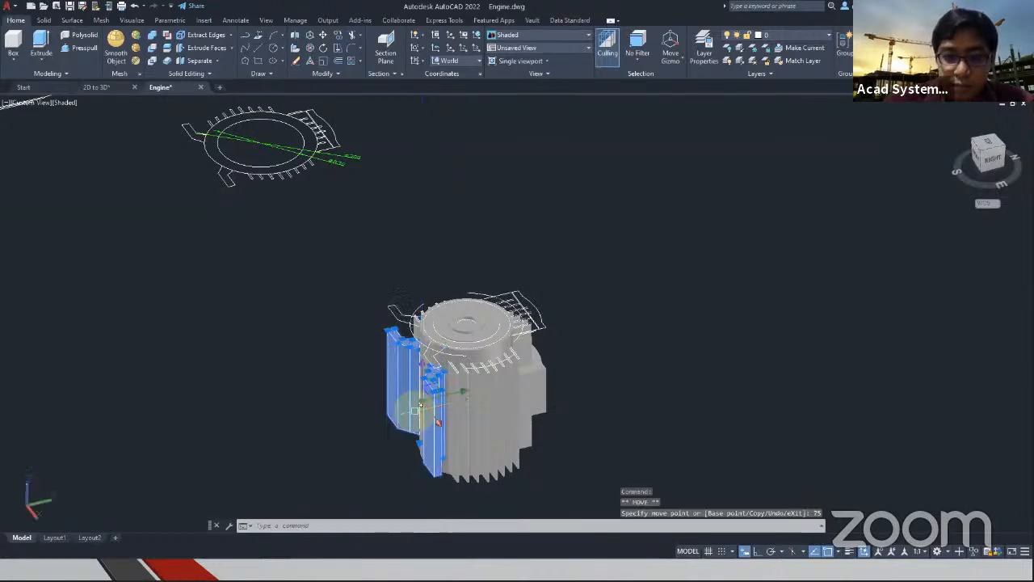
{"action": "key", "text": "Escape"}
{"action": "middle_click_drag", "start_coordinate": [570, 444], "coordinate": [561, 395]}
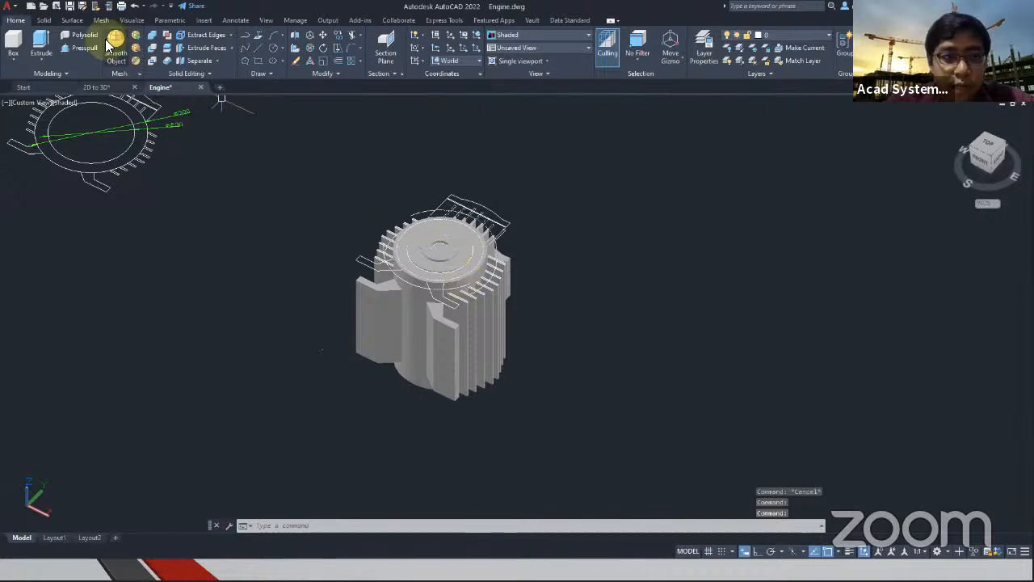
{"action": "left_click", "coordinate": [596, 432]}
{"action": "left_click", "coordinate": [332, 155]}
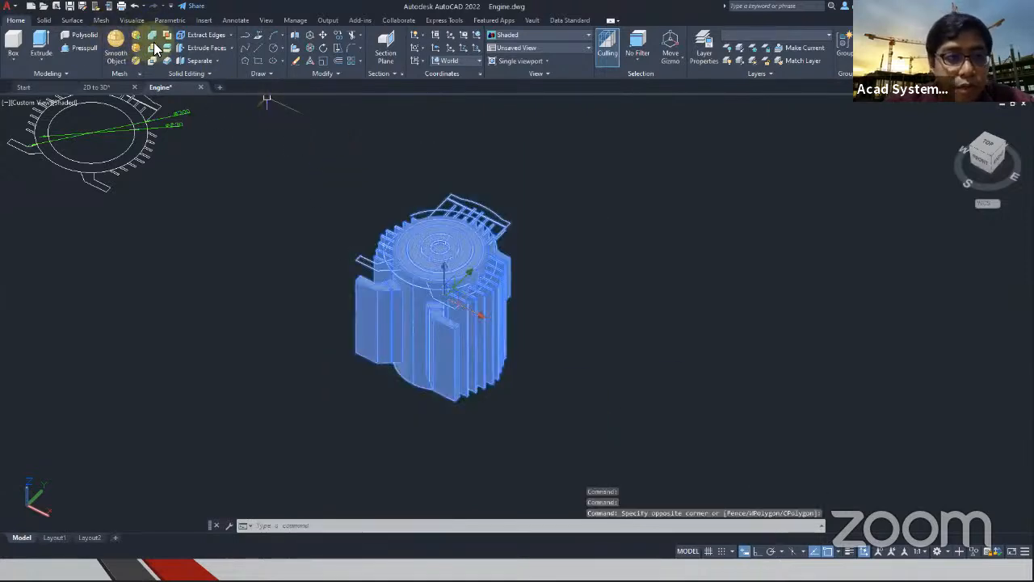
{"action": "key", "text": "Escape"}
Union all the engine's solids, including the body, fins, feet and terminal box, into a single solid
{"action": "left_click", "coordinate": [153, 36]}
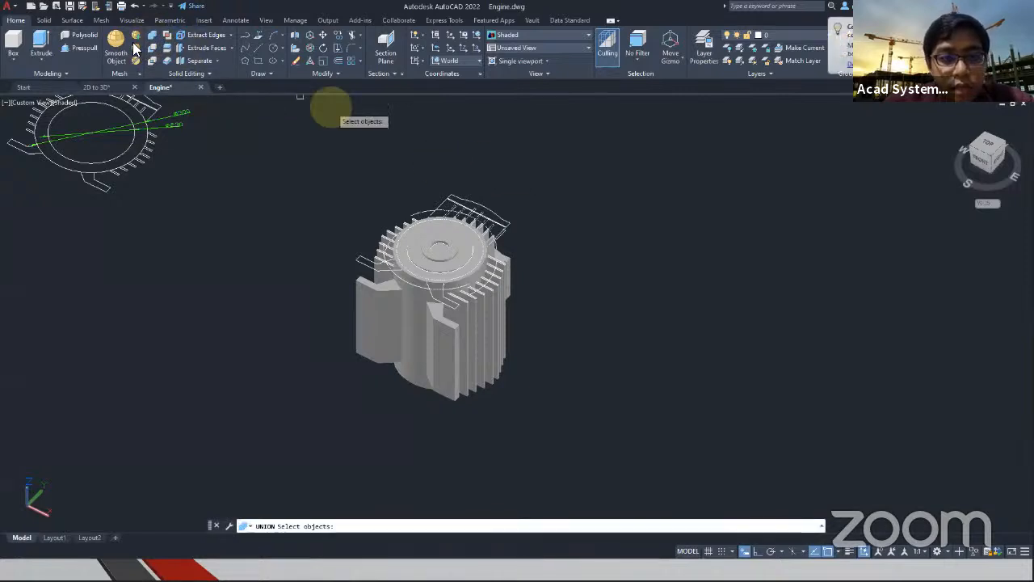
{"action": "left_click", "coordinate": [552, 403]}
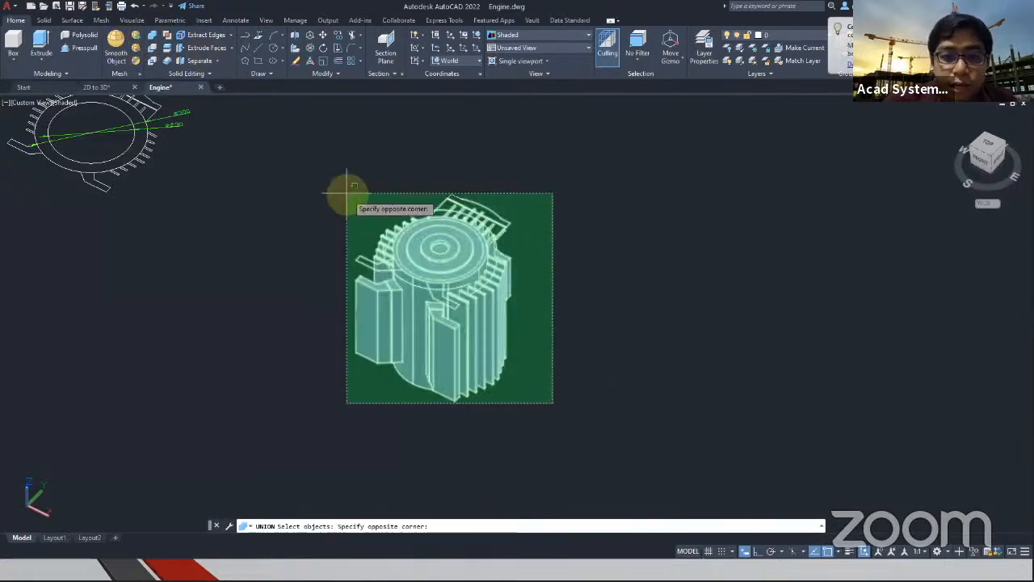
{"action": "left_click", "coordinate": [327, 172]}
{"action": "key", "text": "Return"}
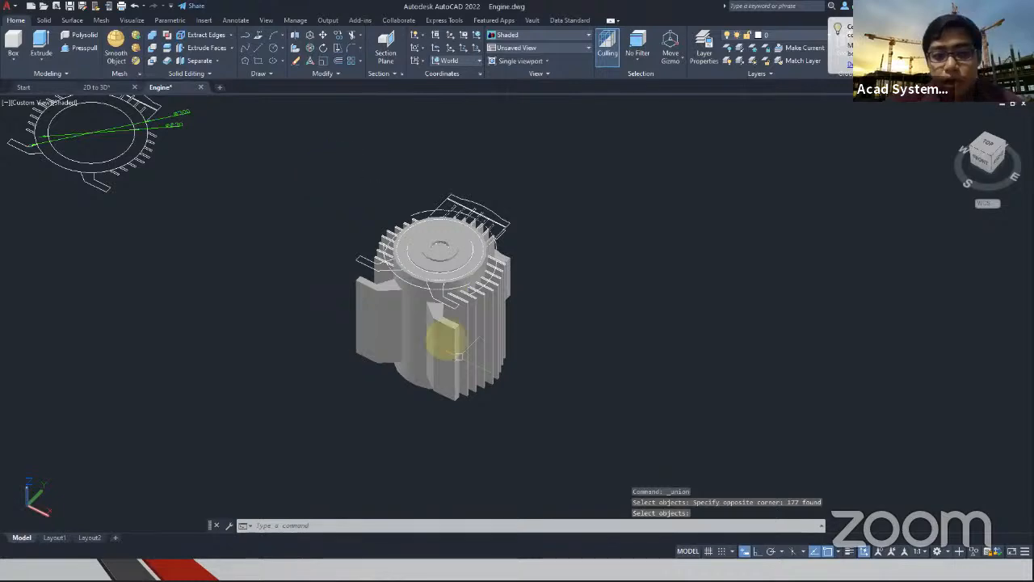
Move the united engine about 700 along the Y axis, away from its 2D outline
{"action": "left_click", "coordinate": [493, 346]}
{"action": "left_click", "coordinate": [471, 274]}
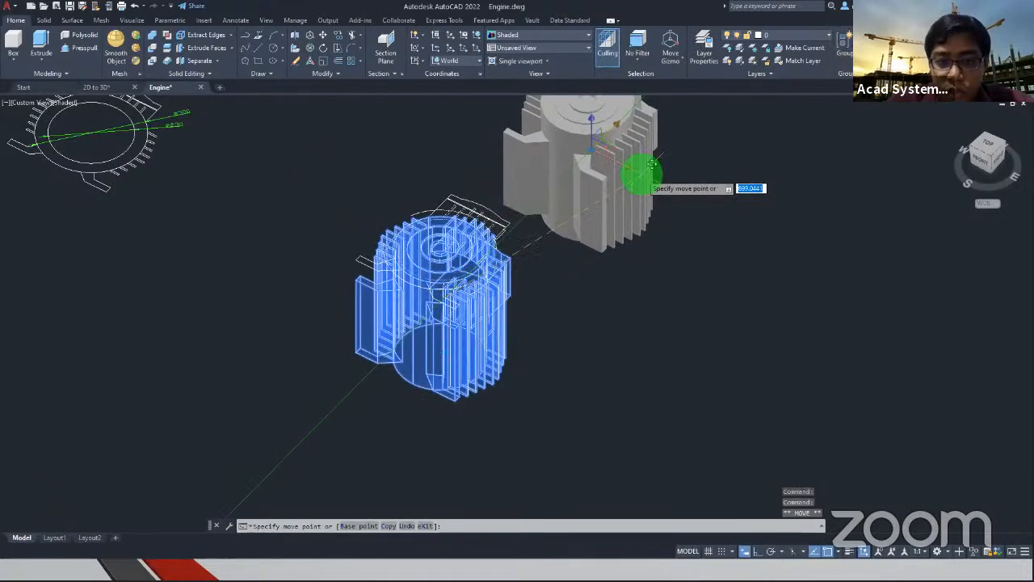
{"action": "left_click", "coordinate": [644, 176]}
{"action": "middle_click_drag", "start_coordinate": [630, 245], "coordinate": [480, 427]}
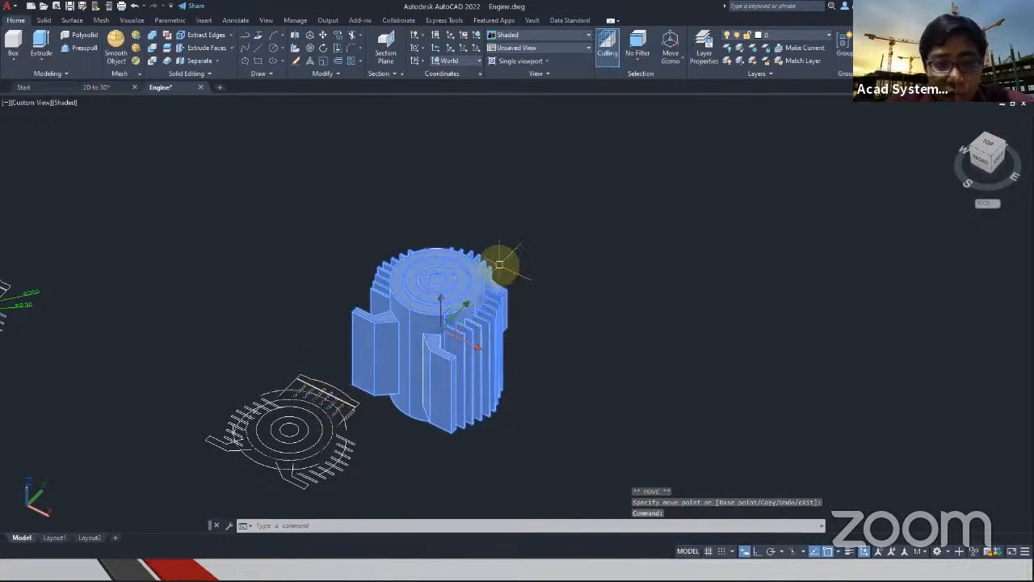
Rotate the engine a quarter turn about the X axis with the Rotate Gizmo so it rests on its feet
{"action": "left_click", "coordinate": [676, 66]}
{"action": "left_click", "coordinate": [669, 96]}
{"action": "left_click", "coordinate": [454, 299]}
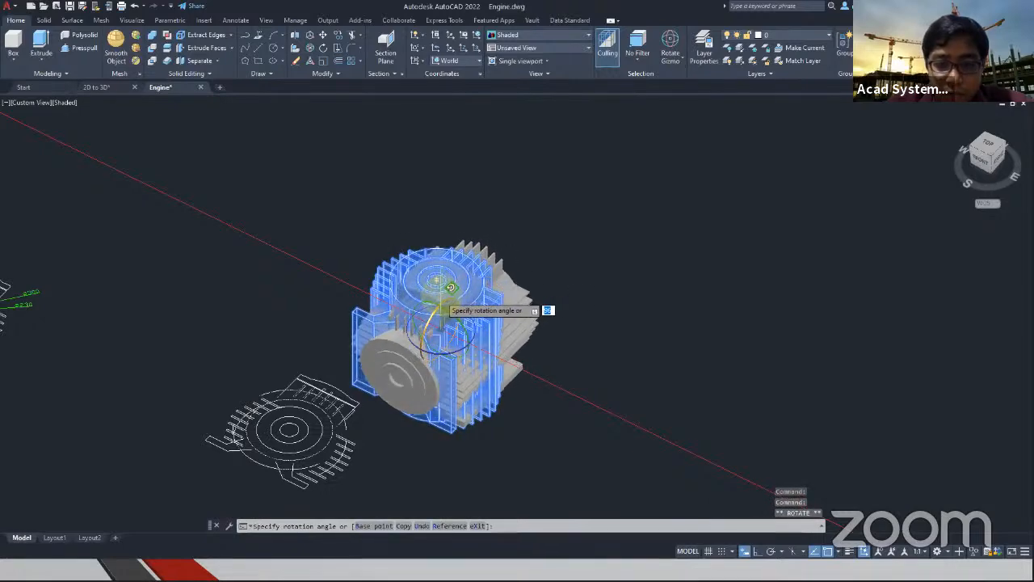
{"action": "key", "text": "Return"}
{"action": "key", "text": "Escape"}
{"action": "middle_click_drag", "start_coordinate": [554, 270], "coordinate": [357, 242], "text": "shift"}
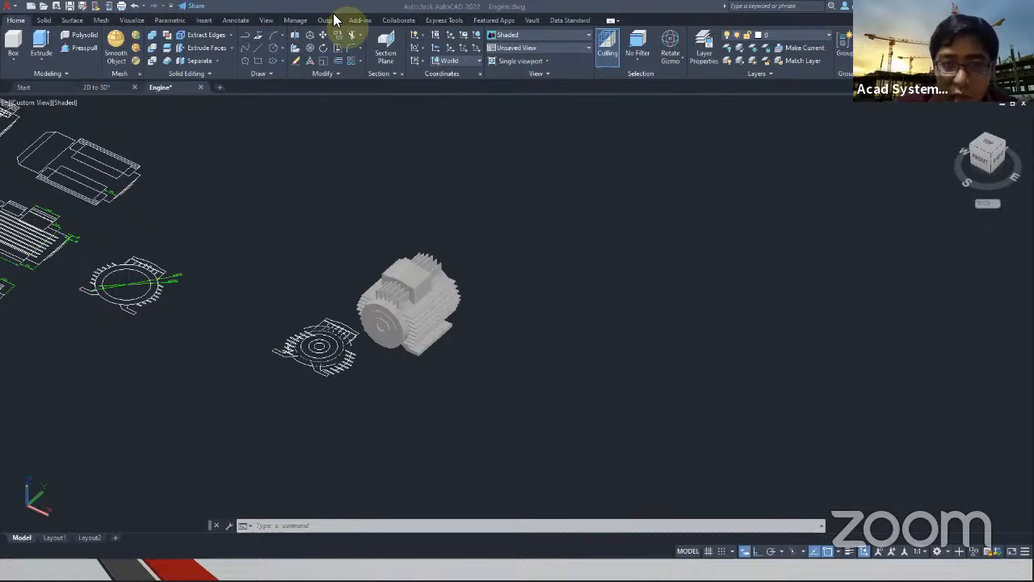
Switch to Chrome and open the website acadsystems.com in a new tab
{"action": "key", "text": "alt+Tab"}
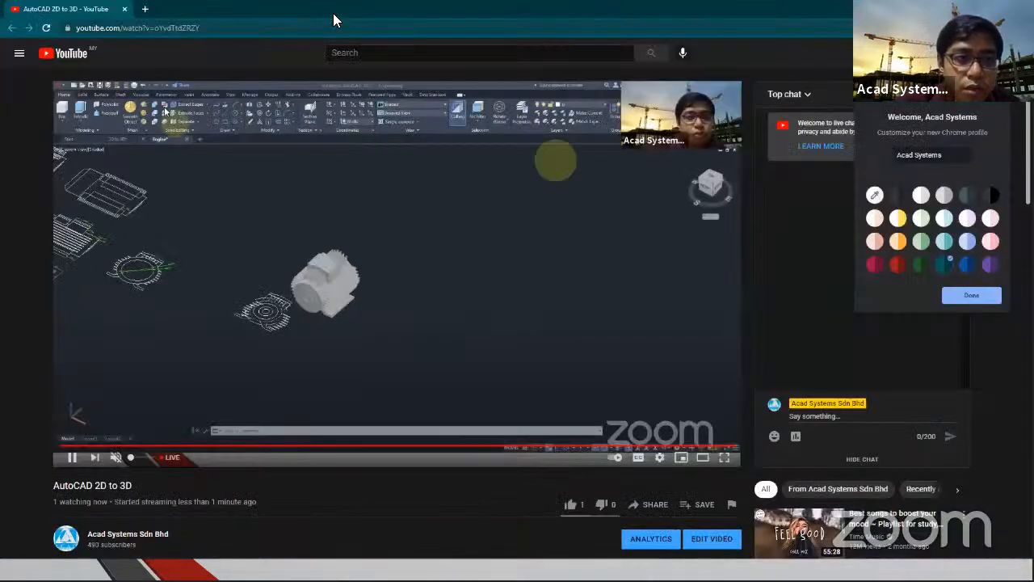
{"action": "key", "text": "ctrl+t"}
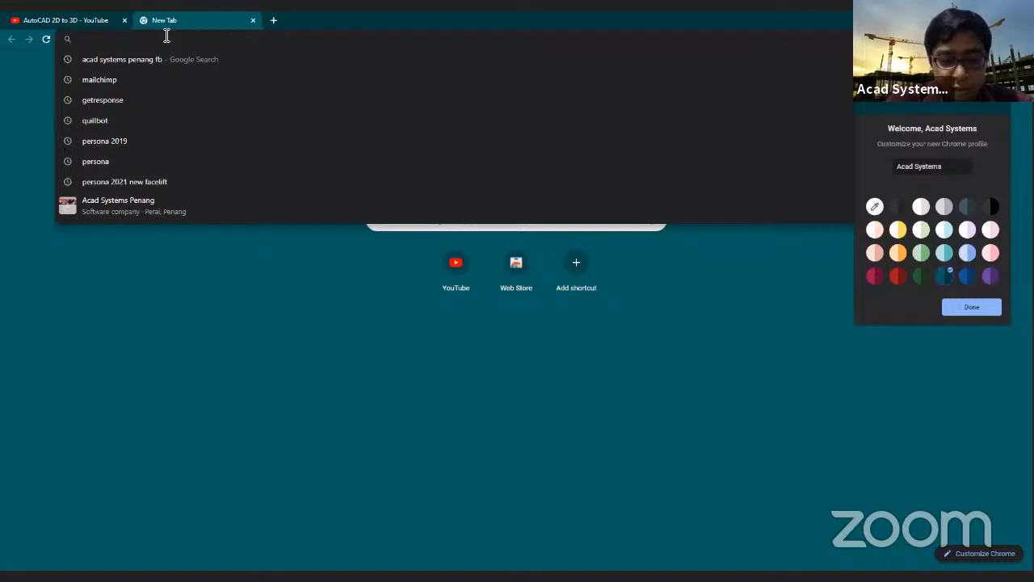
{"action": "type", "text": "acad"}
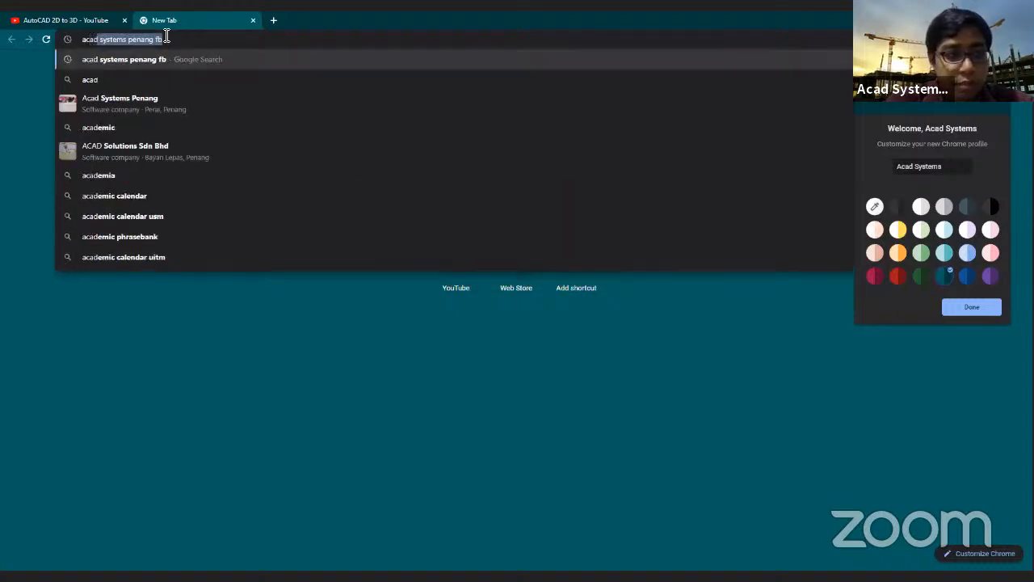
{"action": "type", "text": " systems"}
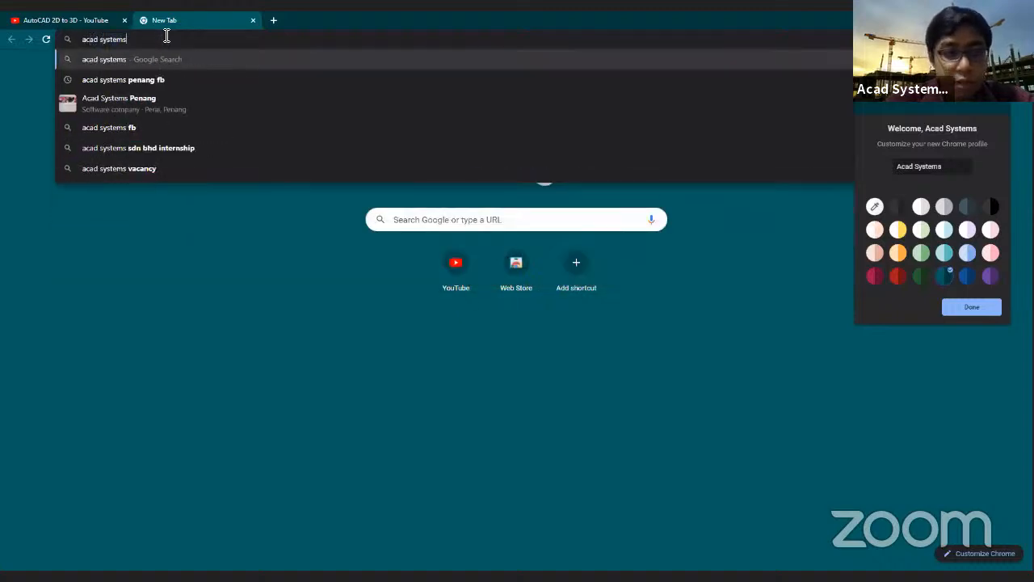
{"action": "key", "text": "BackSpace"}
{"action": "key", "text": "BackSpace"}
{"action": "key", "text": "BackSpace"}
{"action": "key", "text": "BackSpace"}
{"action": "key", "text": "BackSpace"}
{"action": "key", "text": "BackSpace"}
{"action": "key", "text": "BackSpace"}
{"action": "key", "text": "BackSpace"}
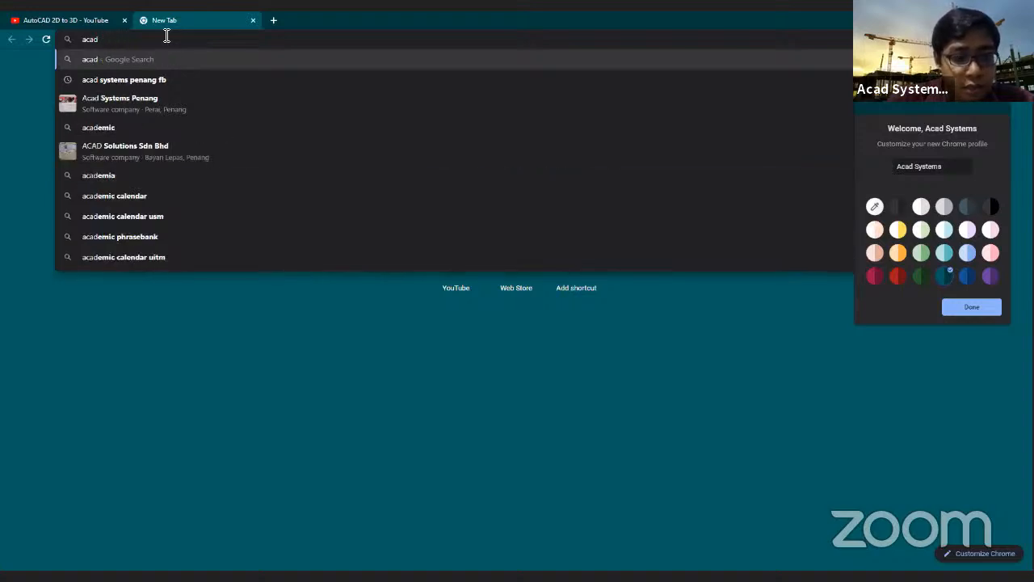
{"action": "type", "text": "su"}
{"action": "type", "text": "y"}
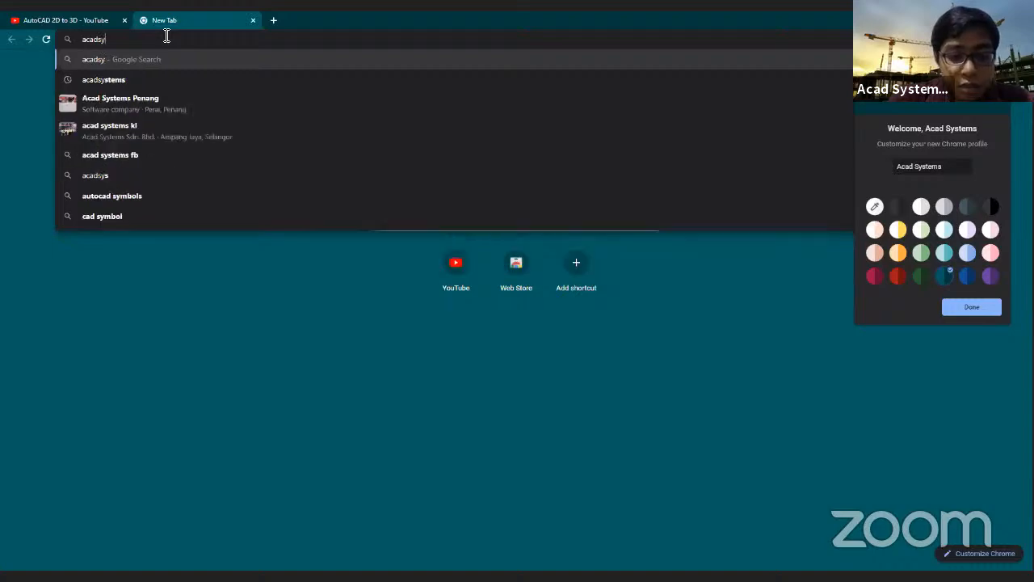
{"action": "type", "text": "stems.com"}
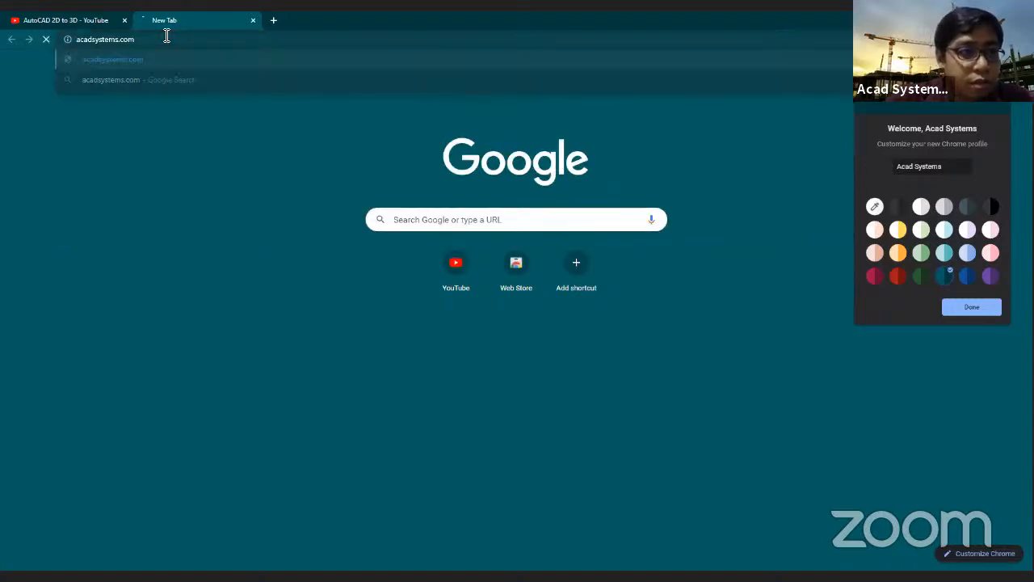
{"action": "key", "text": "Return"}
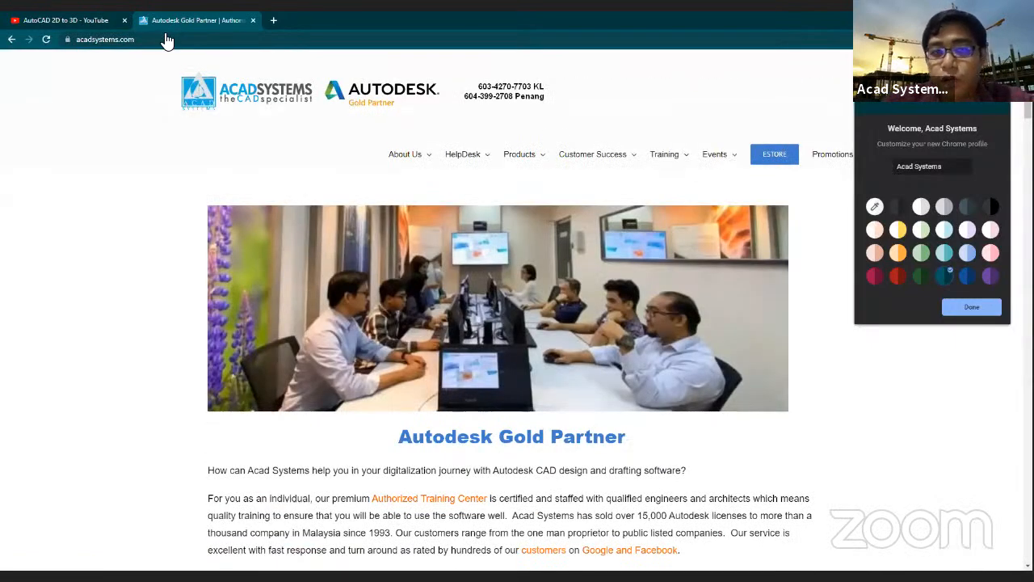